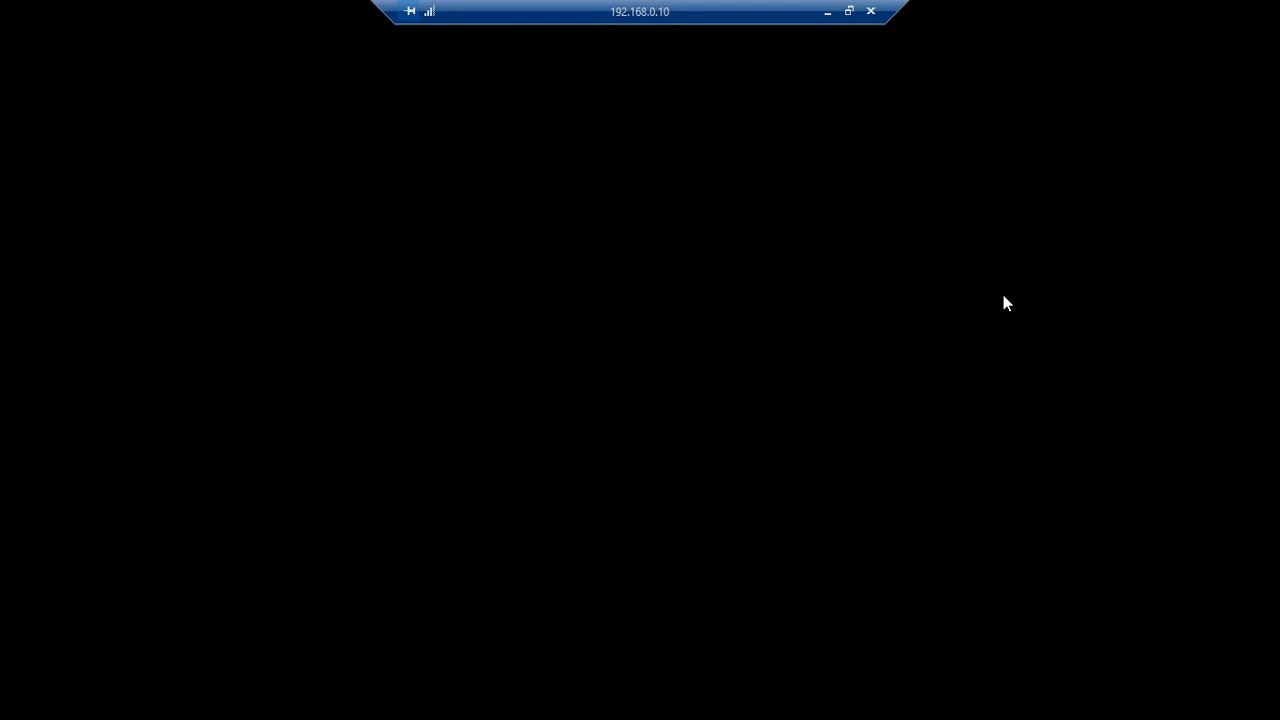
# Minimize the remote desktop session and bring up the VirtualBox Manager window
pyautogui.click(827, 11)
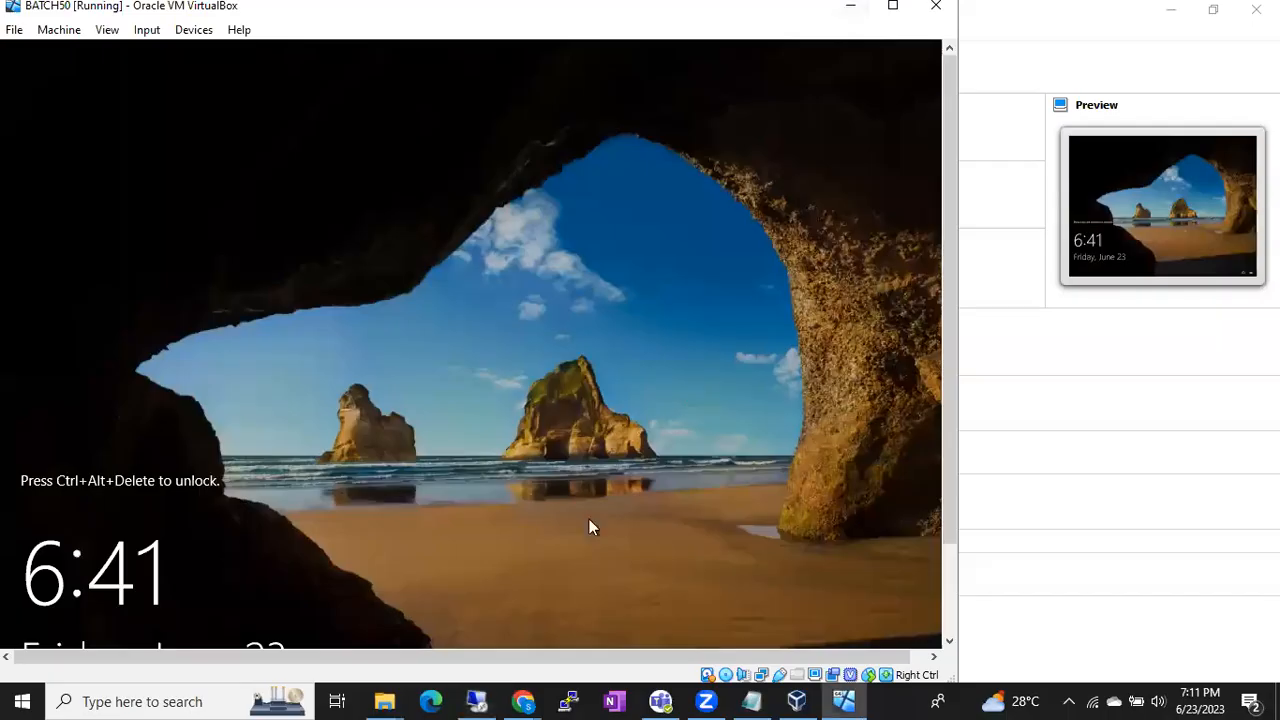
pyautogui.click(797, 701)
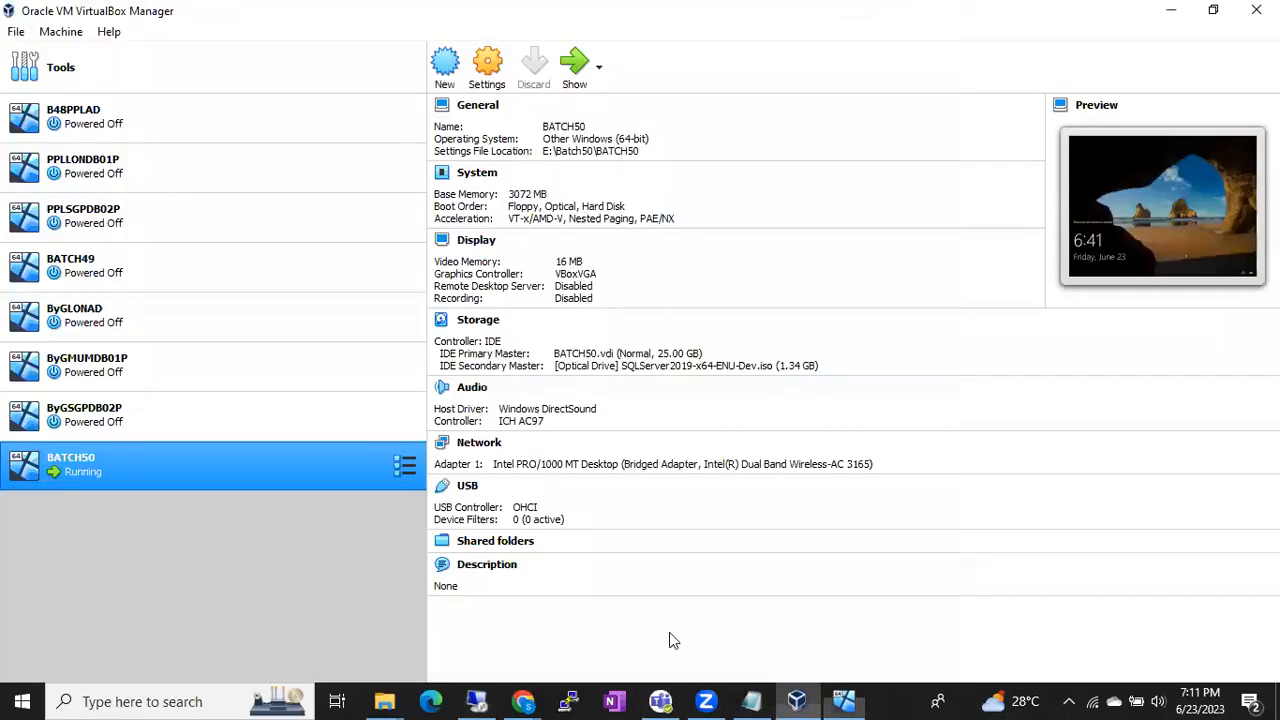
# Try a base memory of 2048 MB in the ByGSGPDB02P virtual machine's system settings and discard the change
pyautogui.click(104, 414)
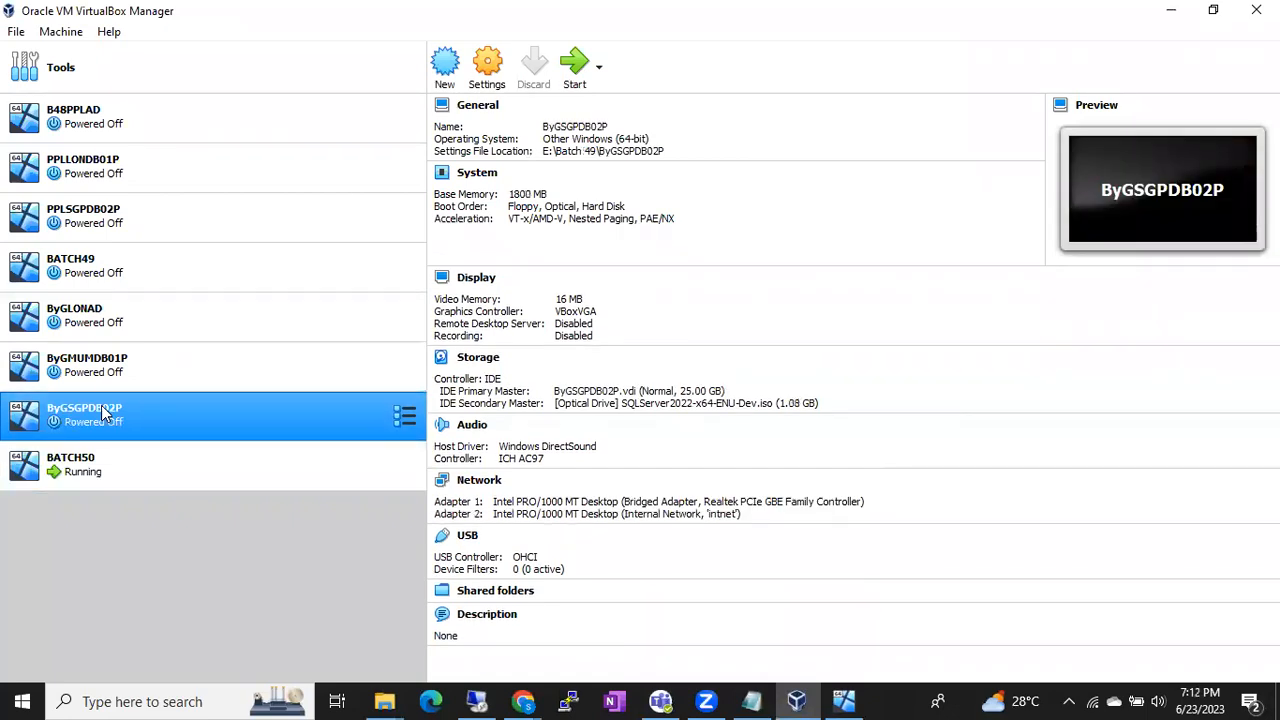
pyautogui.rightClick(104, 414)
pyautogui.click(206, 47)
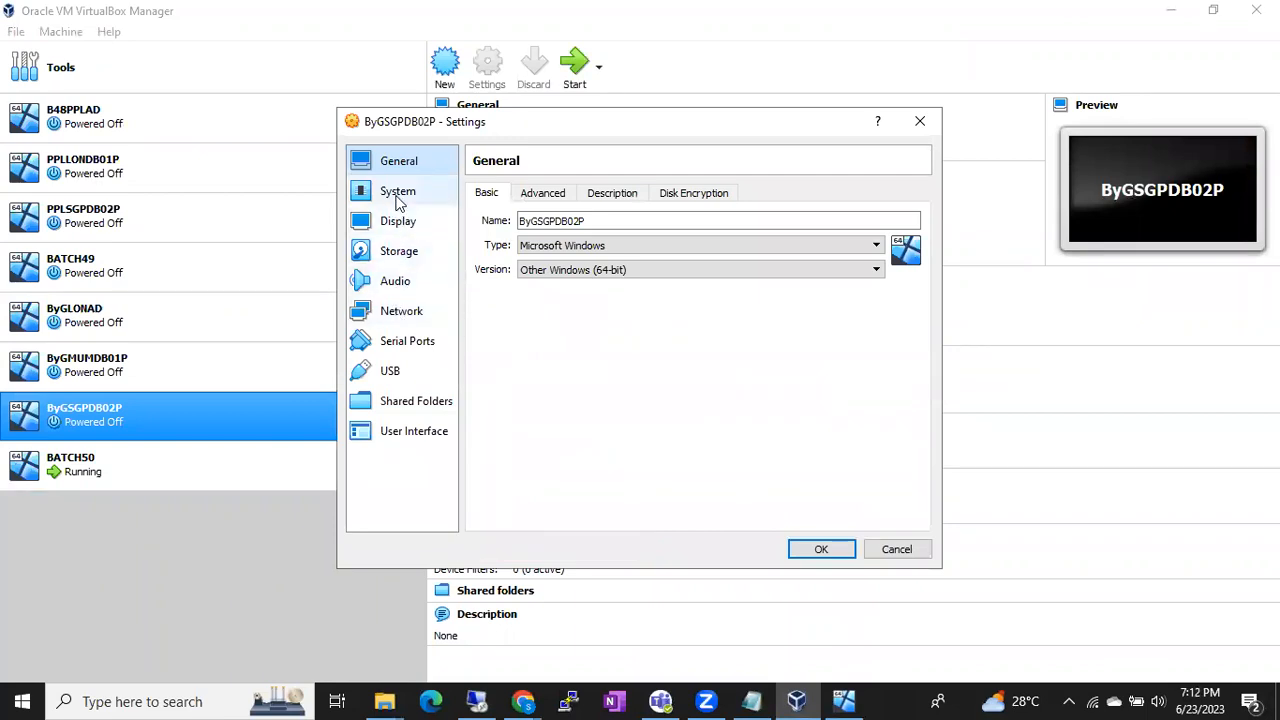
pyautogui.click(398, 195)
pyautogui.click(880, 221)
pyautogui.moveTo(880, 221); pyautogui.dragTo(845, 224)
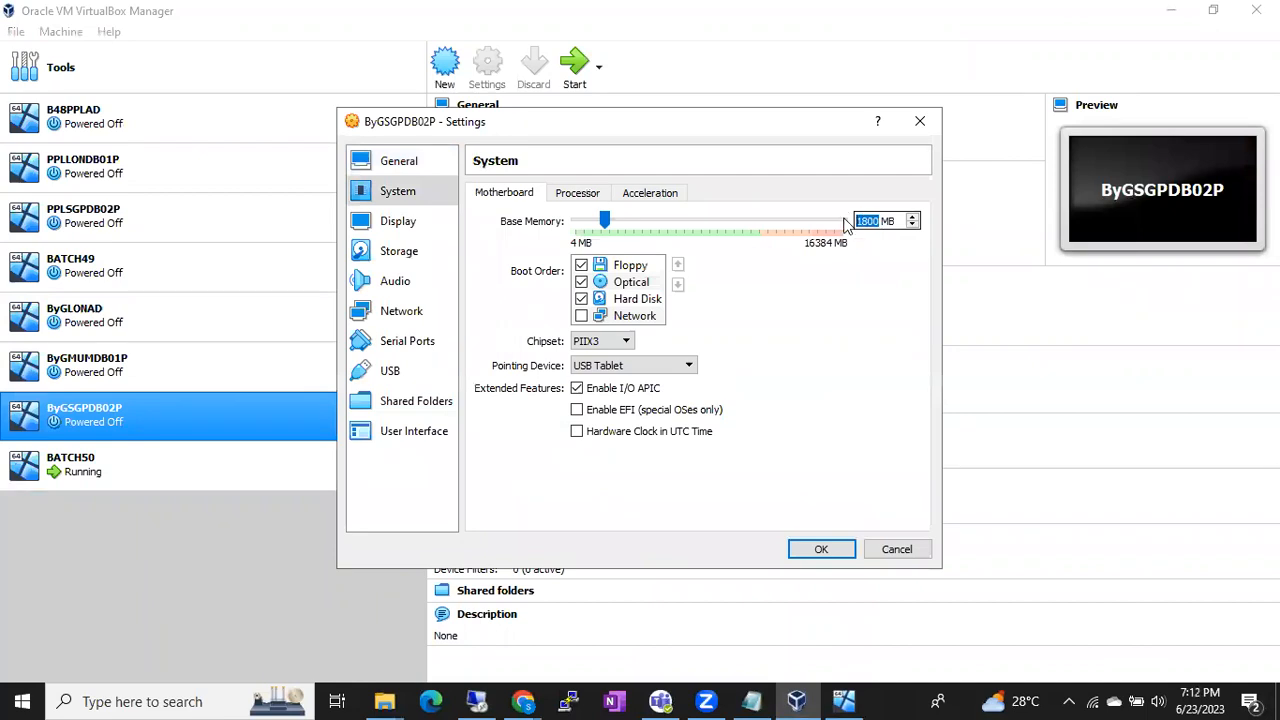
pyautogui.write('2048')
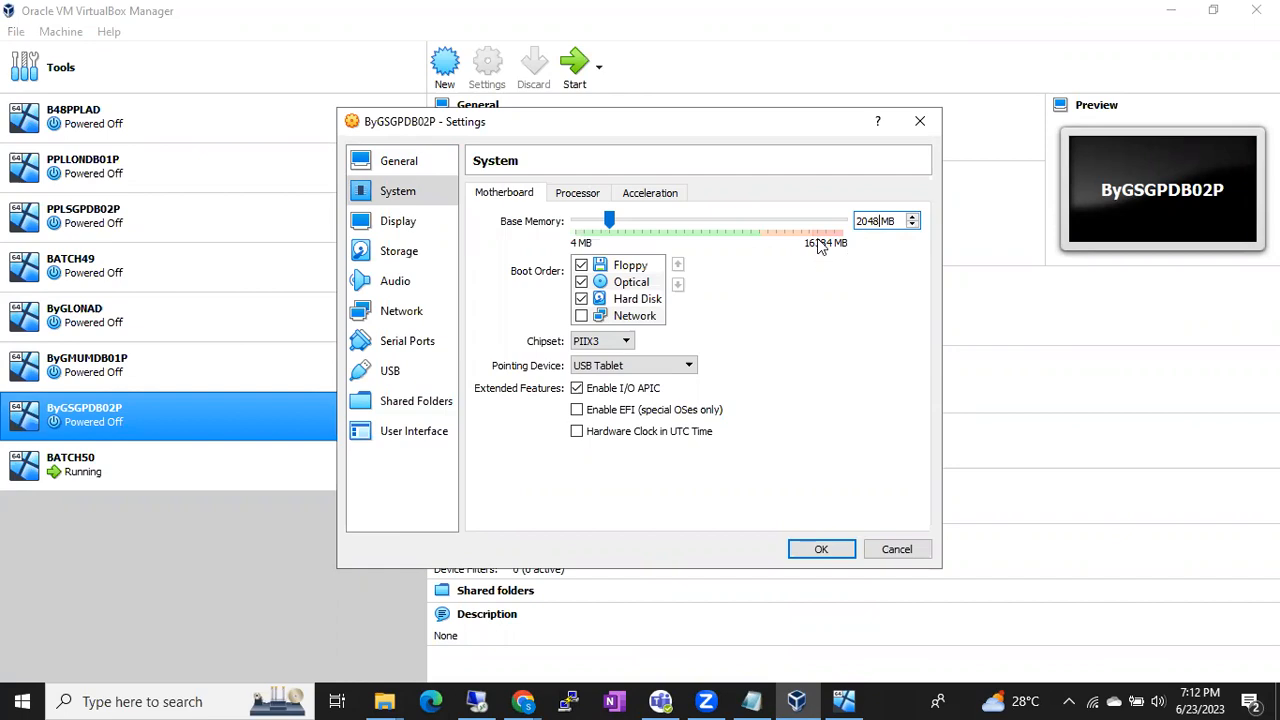
pyautogui.moveTo(880, 221); pyautogui.dragTo(840, 222)
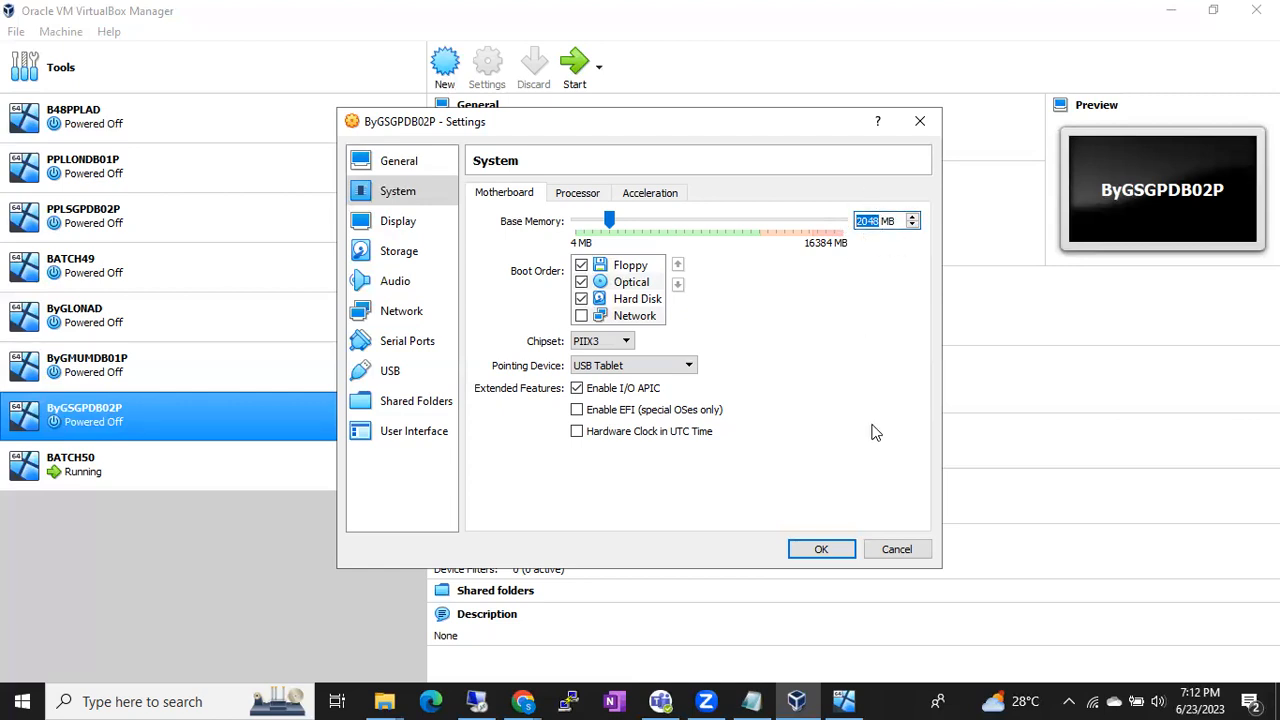
pyautogui.click(876, 553)
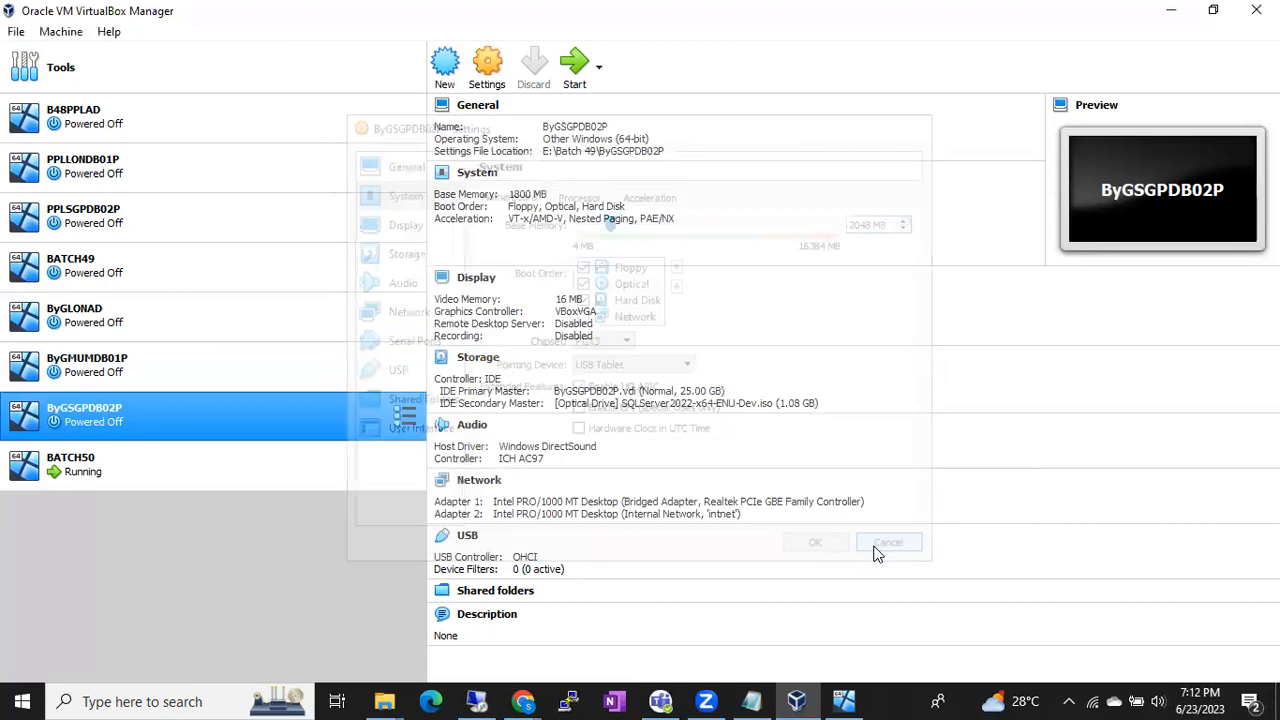
# Select the BATCH50 machine, return to the remote session at 192.168.0.10 and clear Server Manager off its desktop
pyautogui.click(214, 458)
pyautogui.click(479, 700)
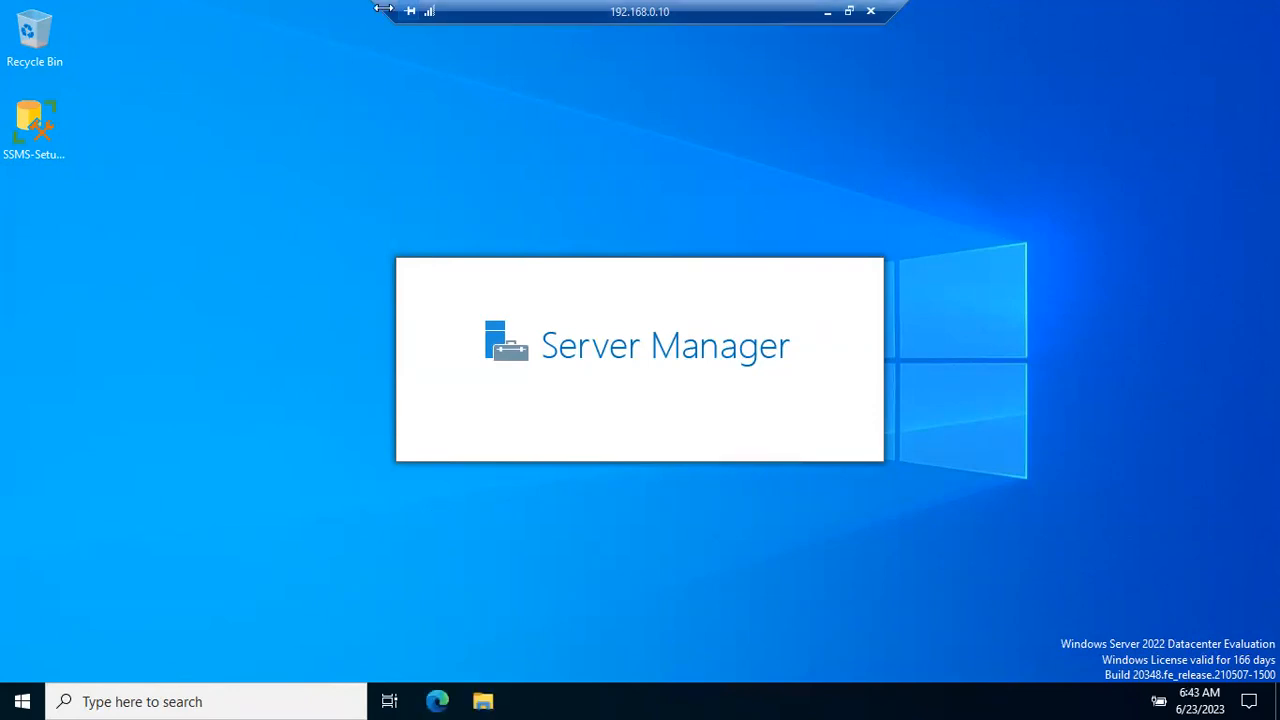
pyautogui.moveTo(383, 8); pyautogui.dragTo(888, 8)
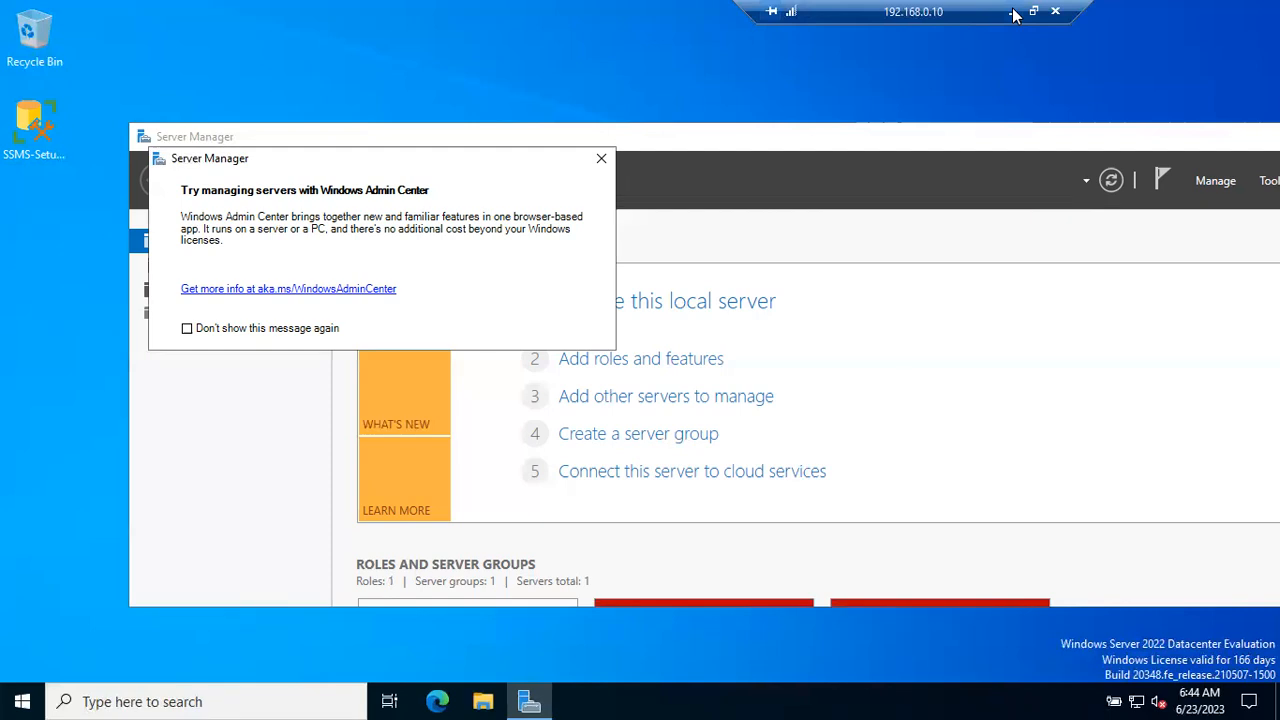
pyautogui.click(1112, 134)
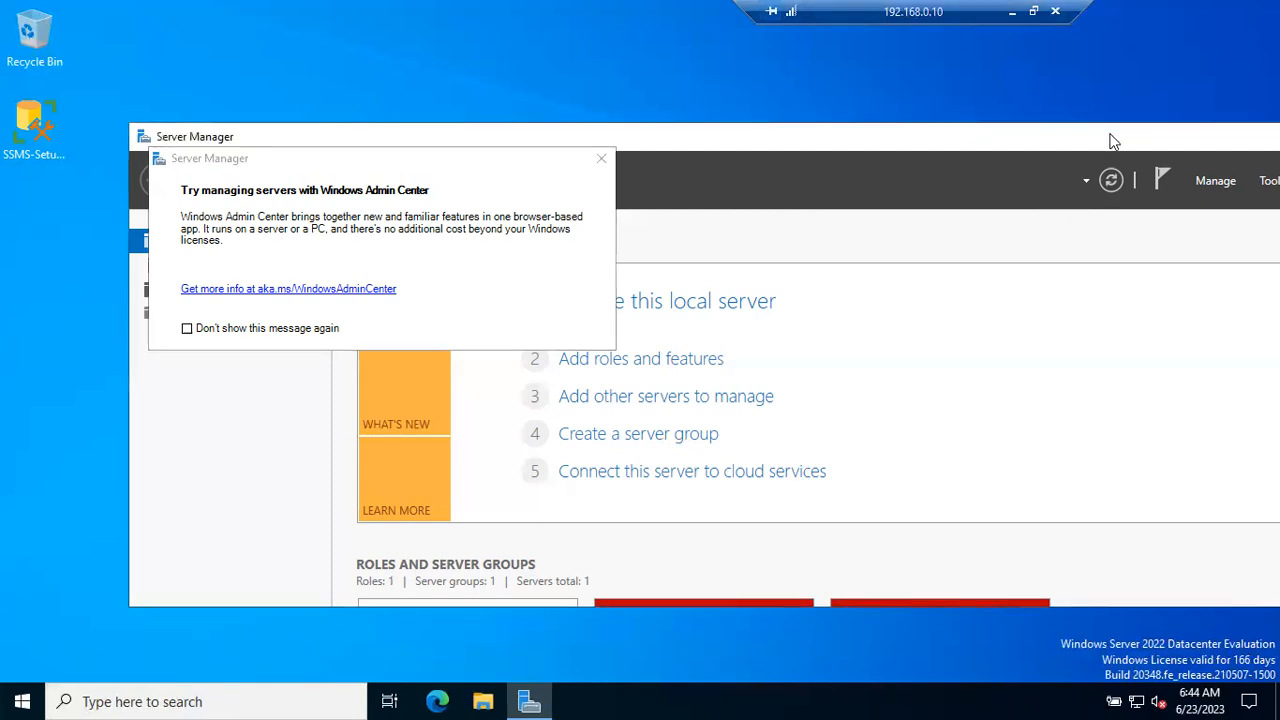
pyautogui.moveTo(980, 131); pyautogui.dragTo(1053, 127)
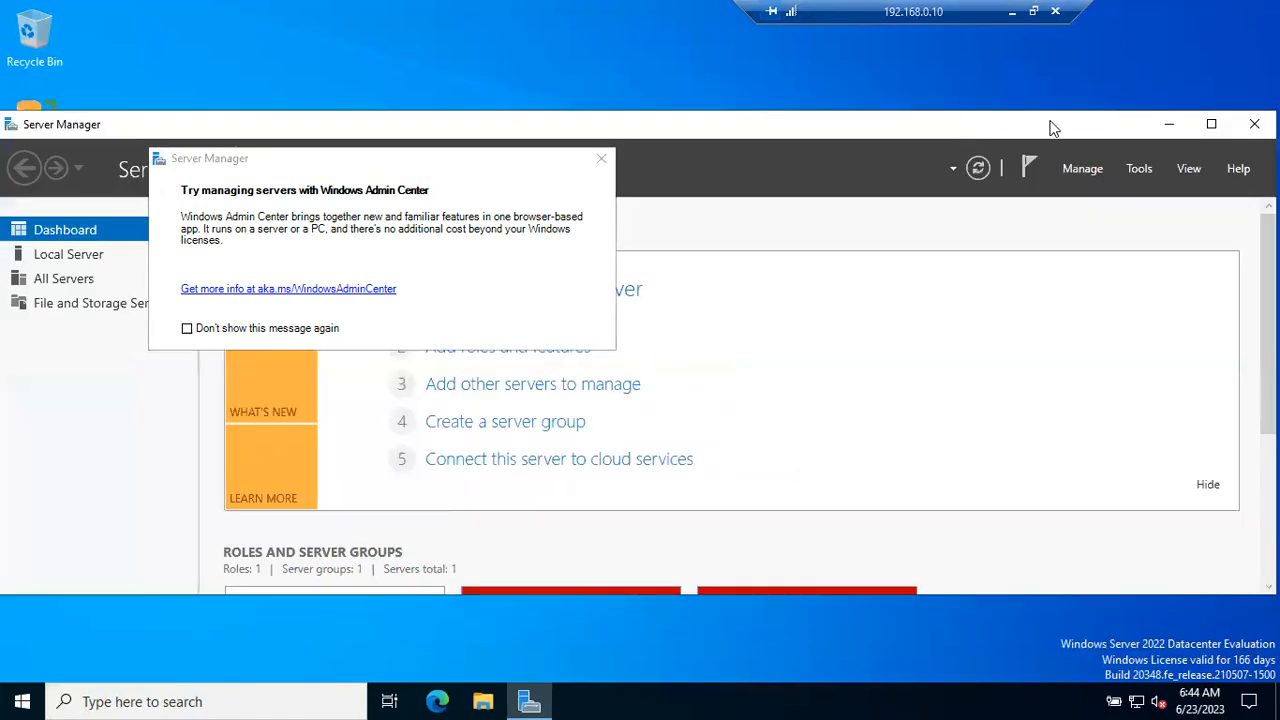
pyautogui.click(1169, 126)
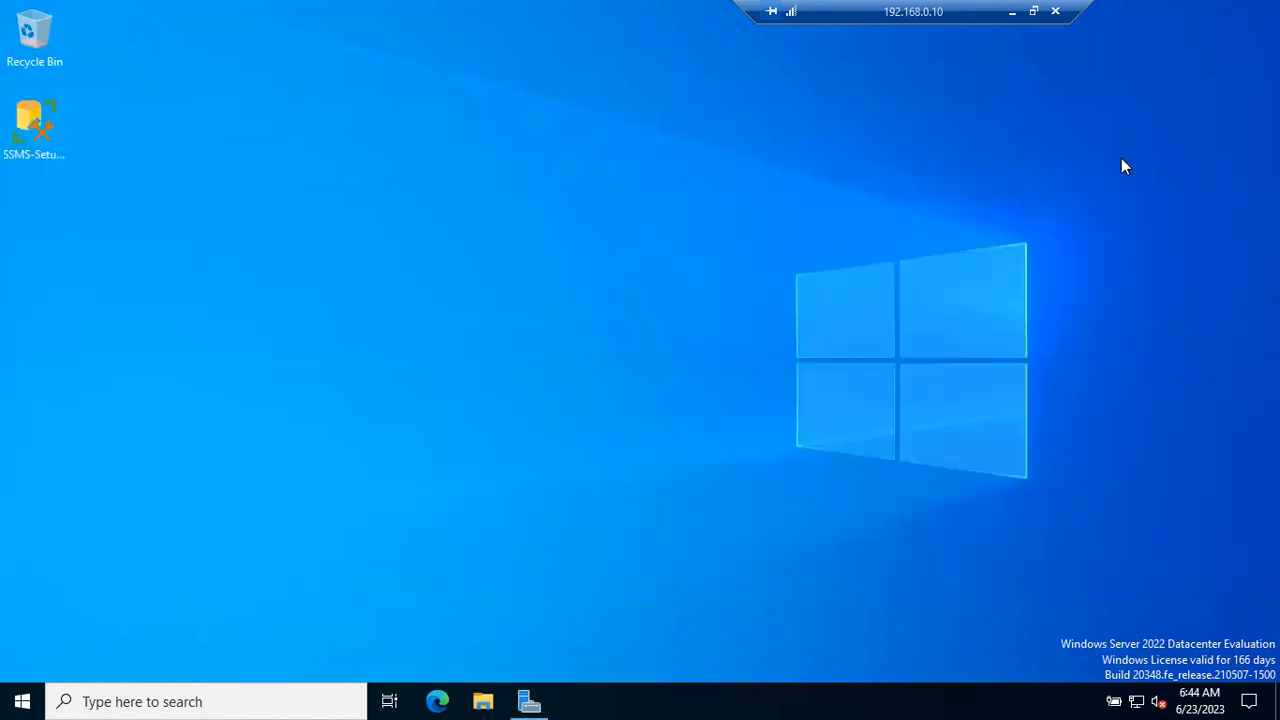
pyautogui.rightClick(637, 217)
pyautogui.click(697, 278)
# Connect SQL Server Management Studio to the WIN-KVJJC8PCAGF database engine using Windows Authentication
pyautogui.click(25, 692)
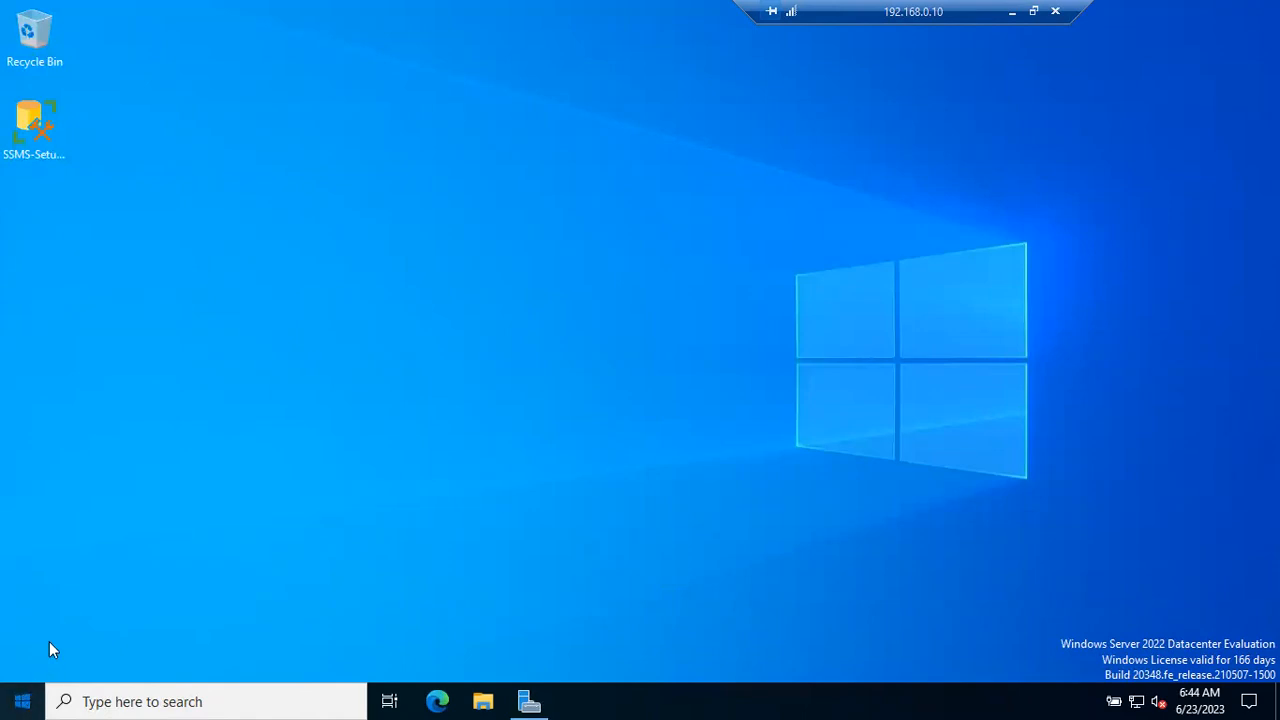
pyautogui.click(22, 701)
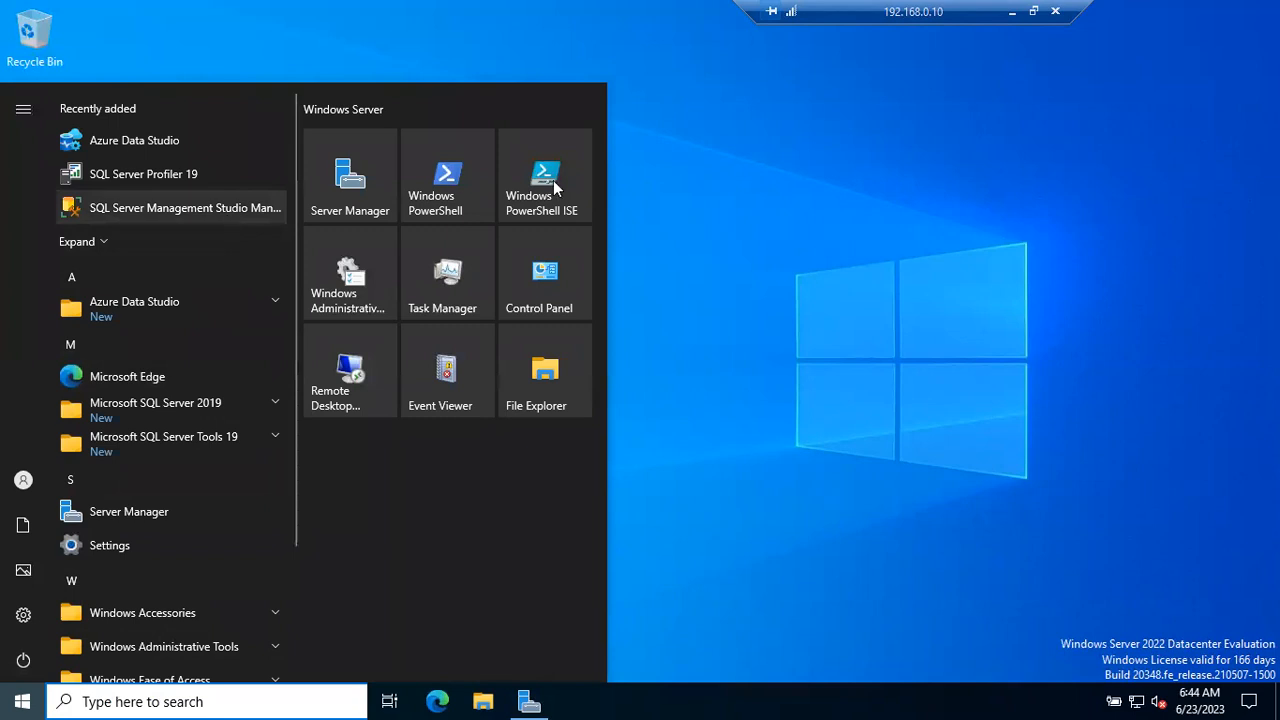
pyautogui.click(900, 252)
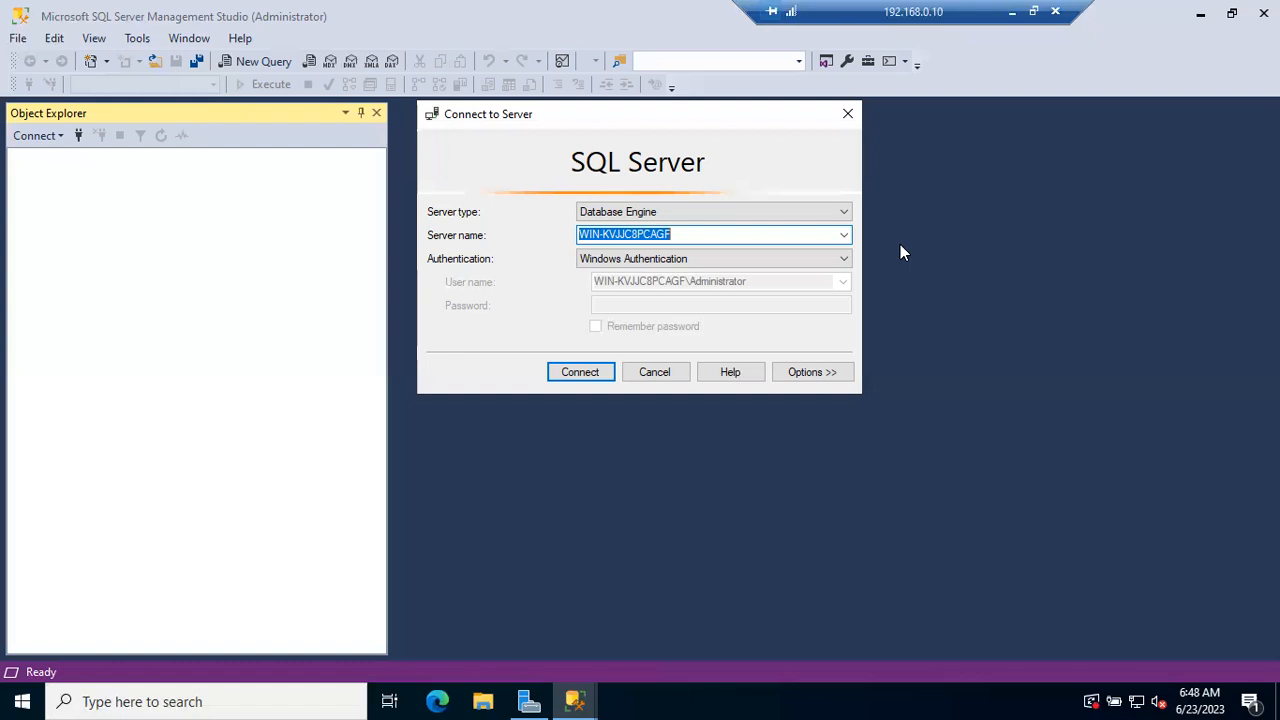
pyautogui.click(600, 373)
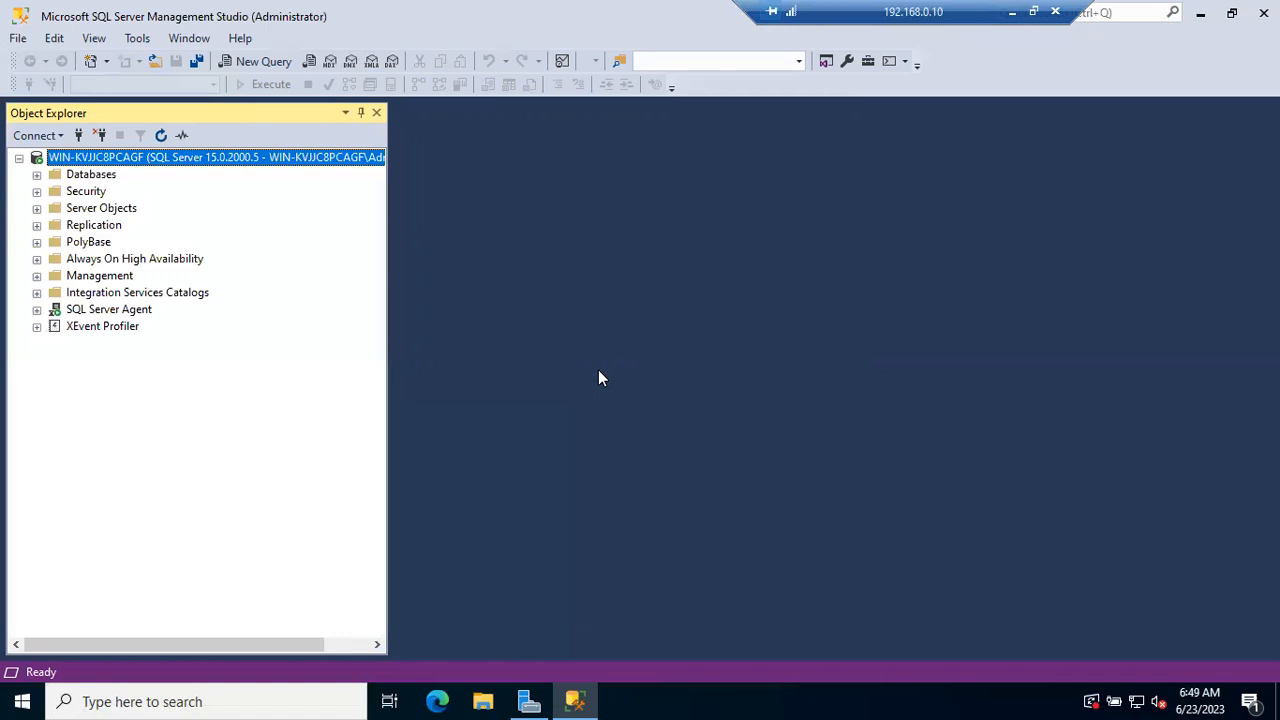
# Open services.msc on the remote server and locate the SQL Server (MSSQLSERVER) service
pyautogui.press('super+r')
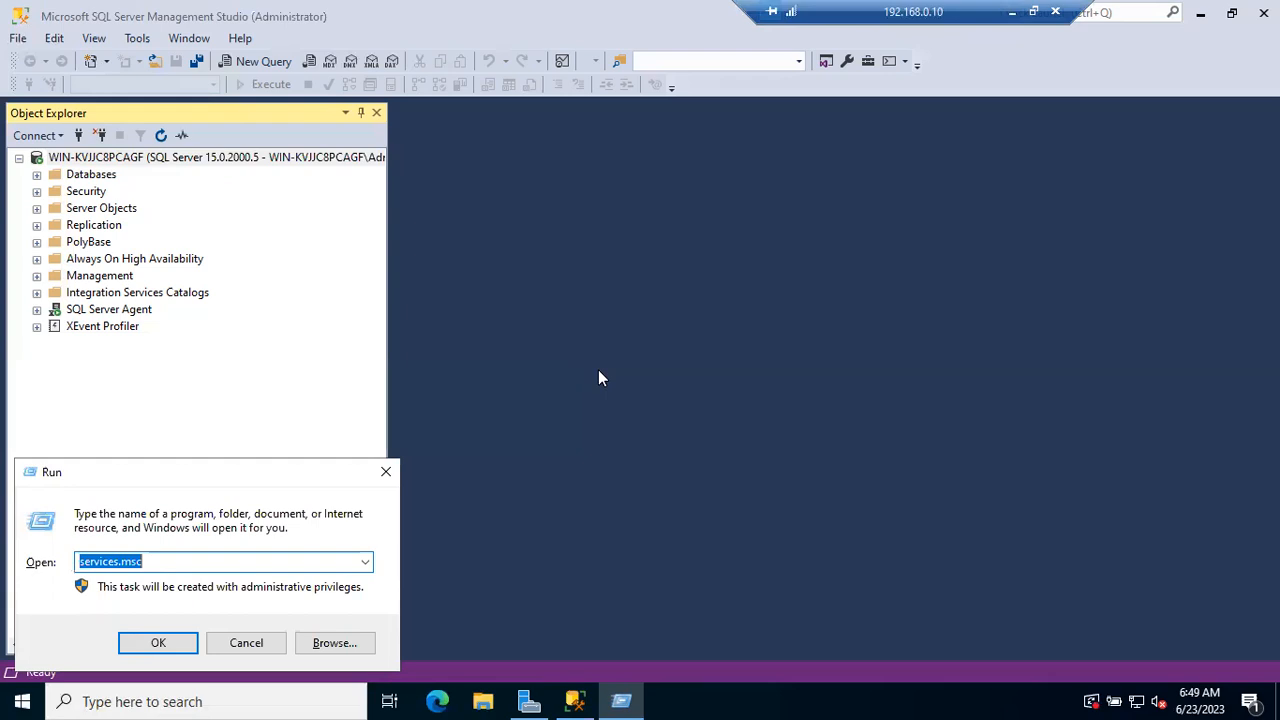
pyautogui.press('Return')
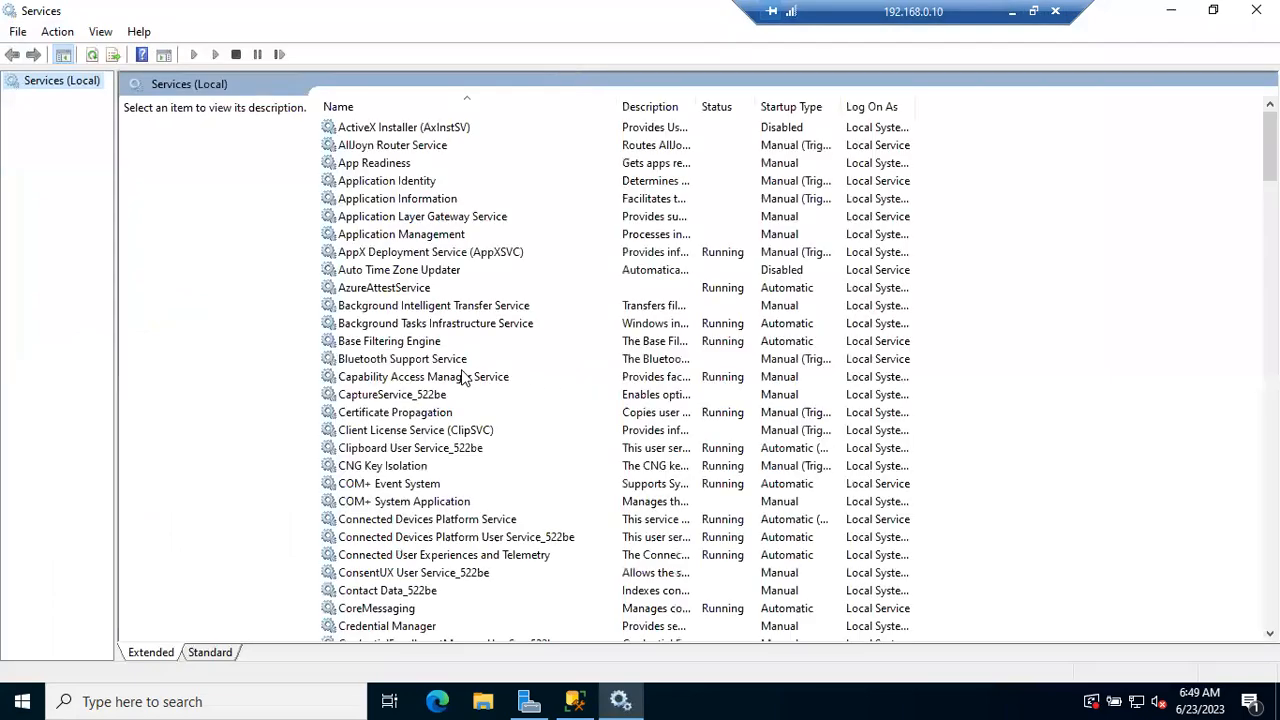
pyautogui.click(462, 376)
pyautogui.press('s')
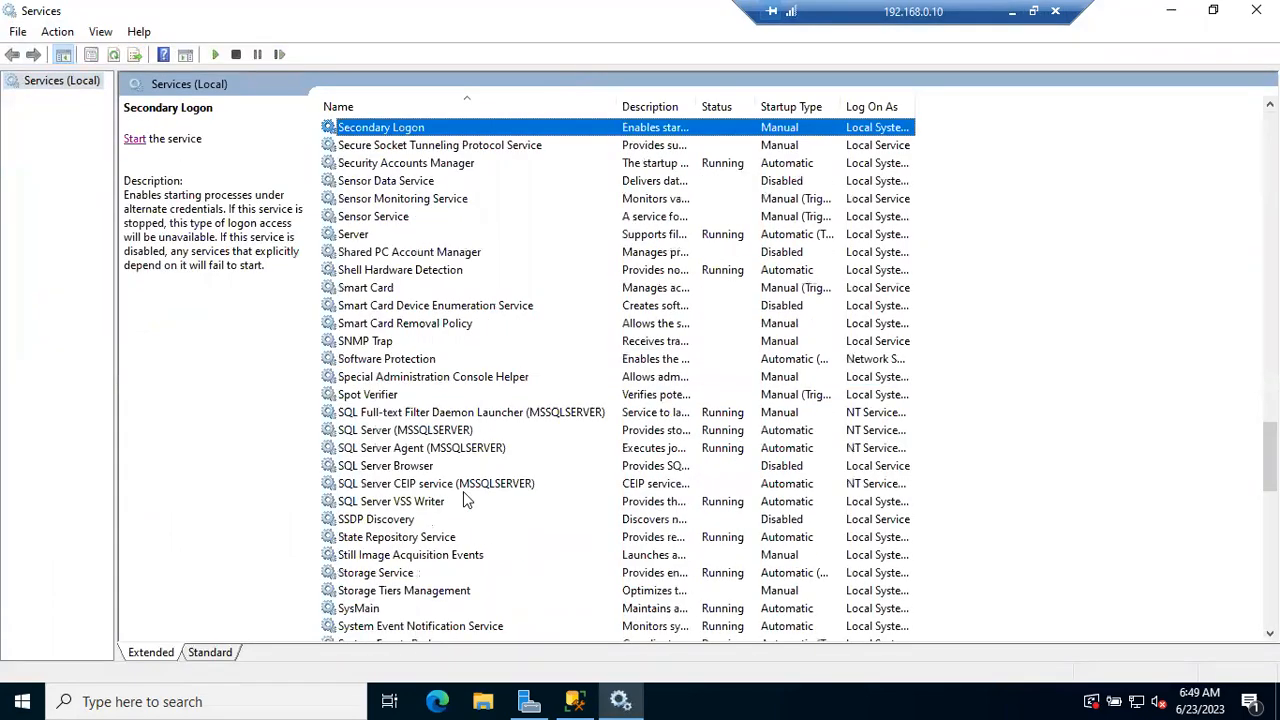
pyautogui.scroll(-1, 463, 492)
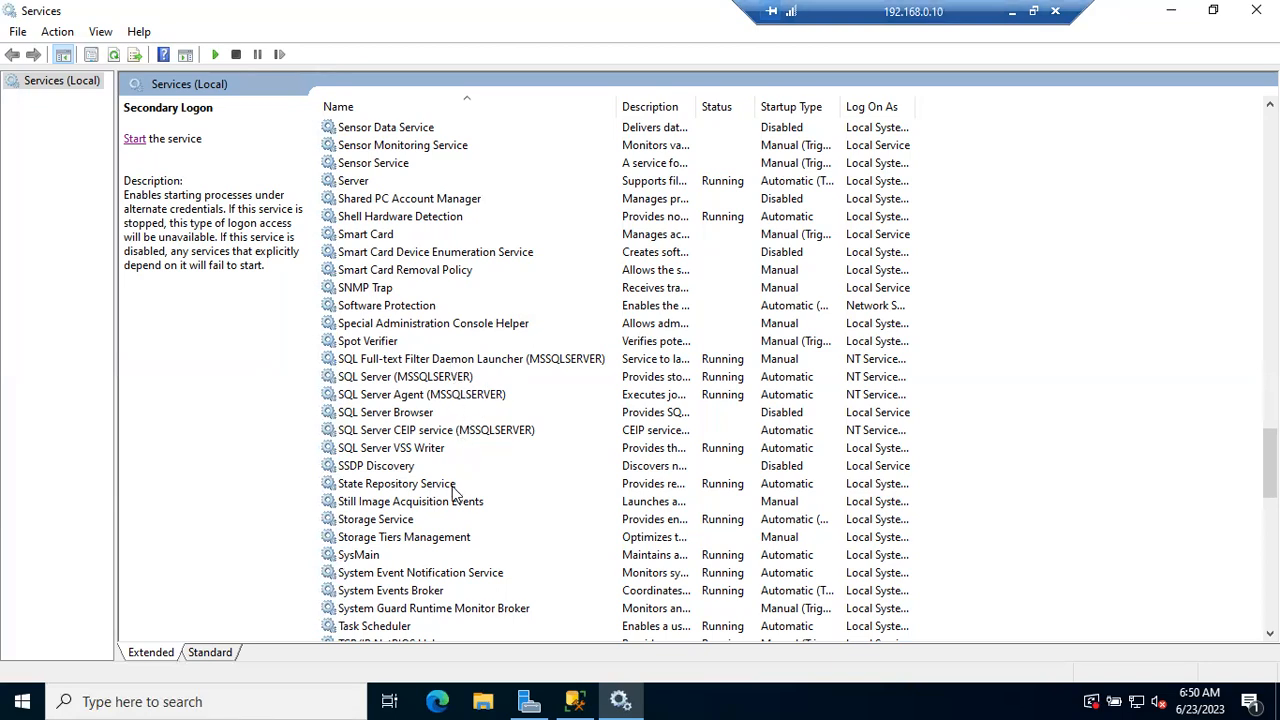
pyautogui.click(450, 380)
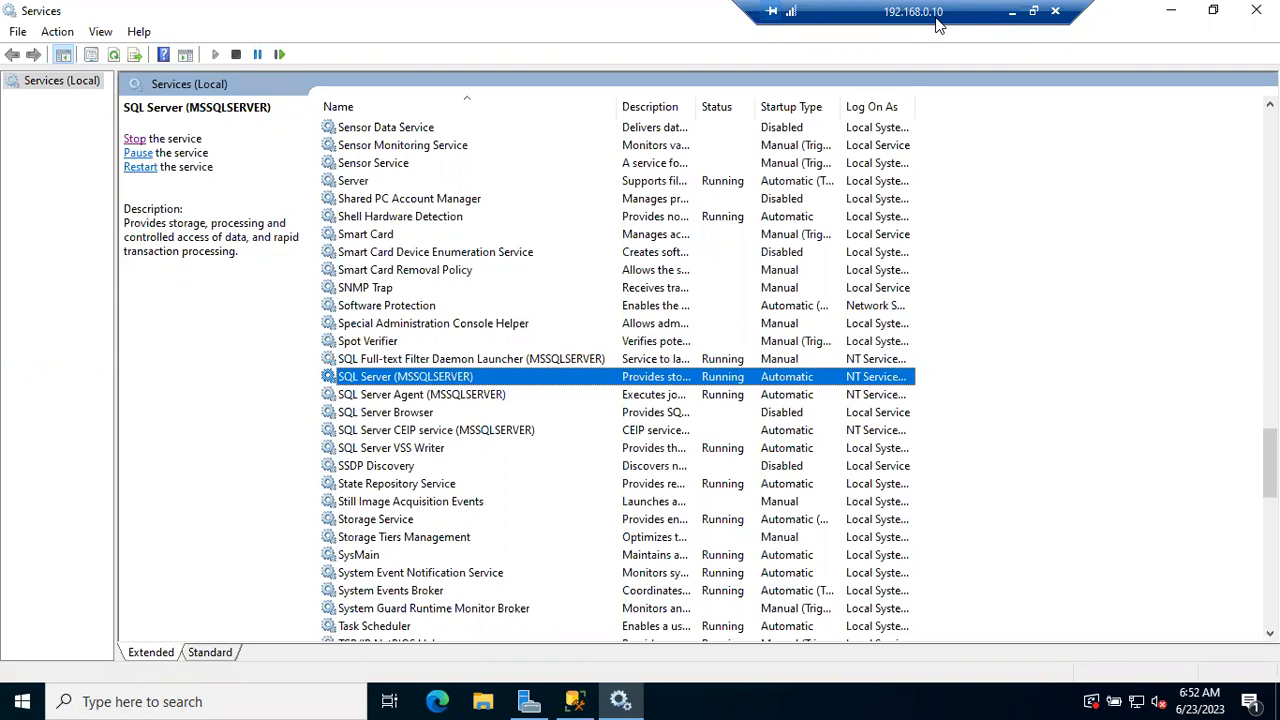
# Minimize the remote session and open the host computer's Services console at the entries beginning with S
pyautogui.click(1012, 12)
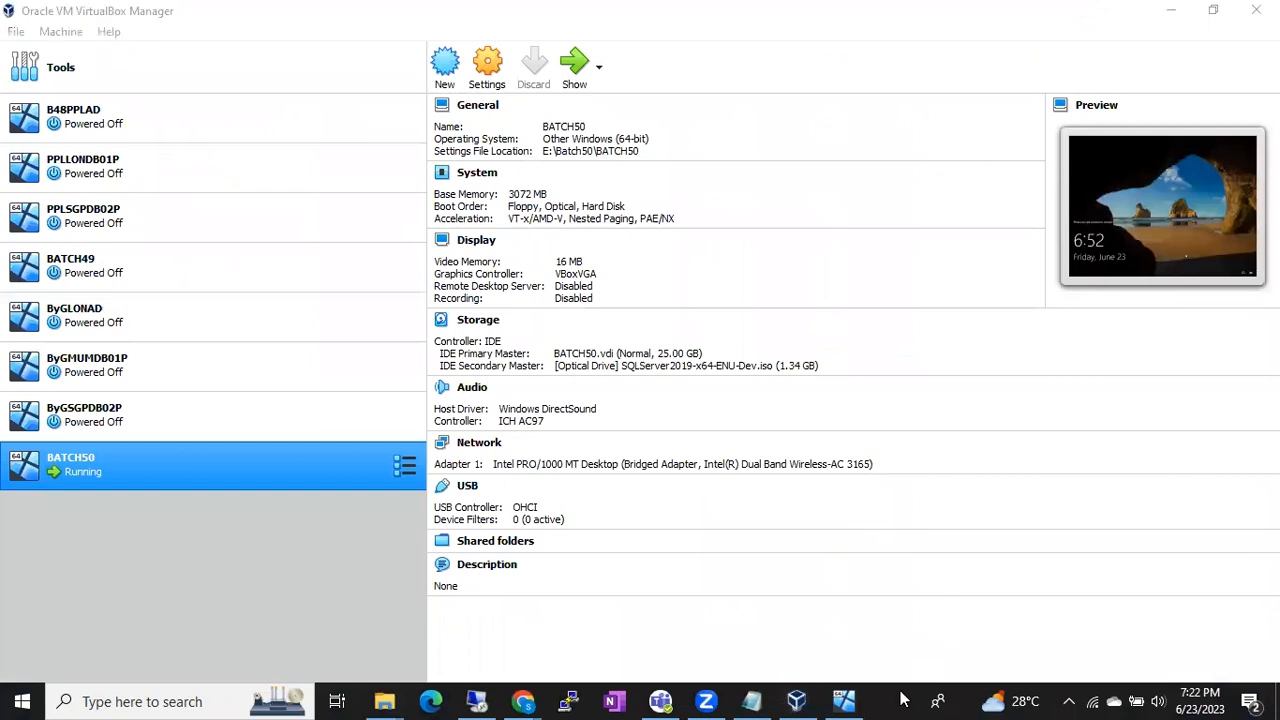
pyautogui.press('super+r')
pyautogui.write('ser')
pyautogui.press('Down')
pyautogui.press('Return')
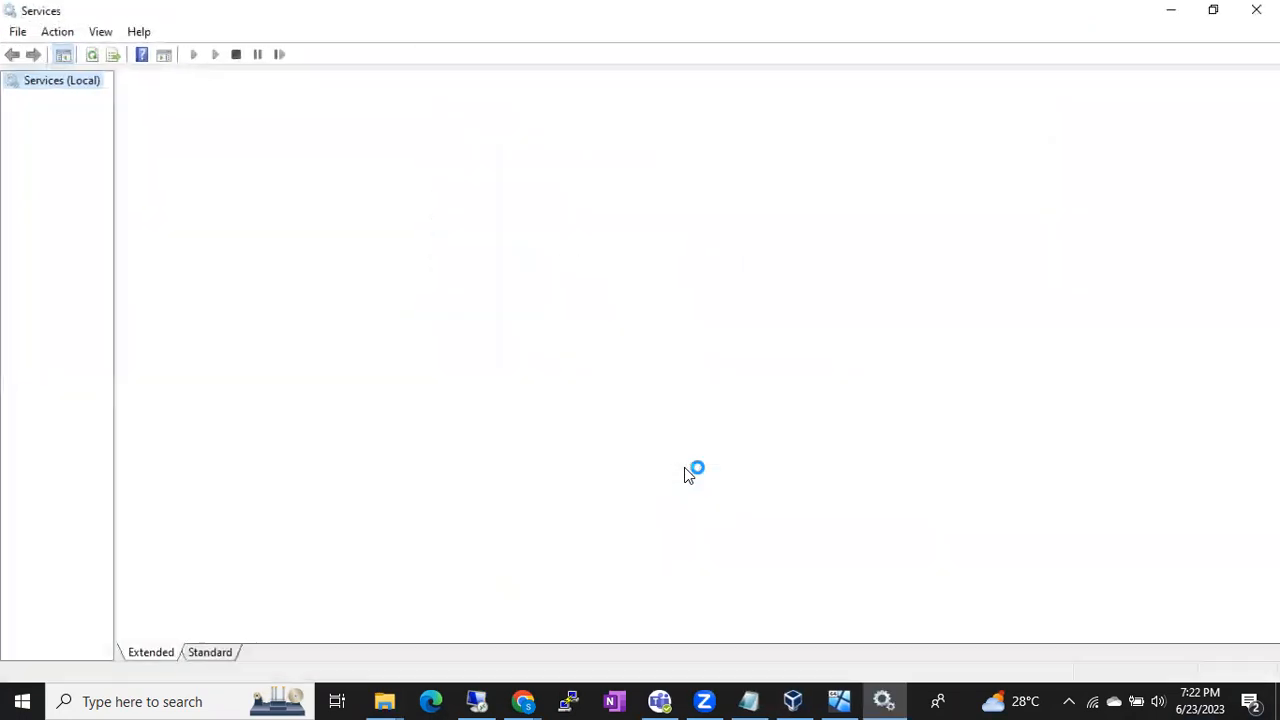
pyautogui.click(514, 403)
pyautogui.press('s')
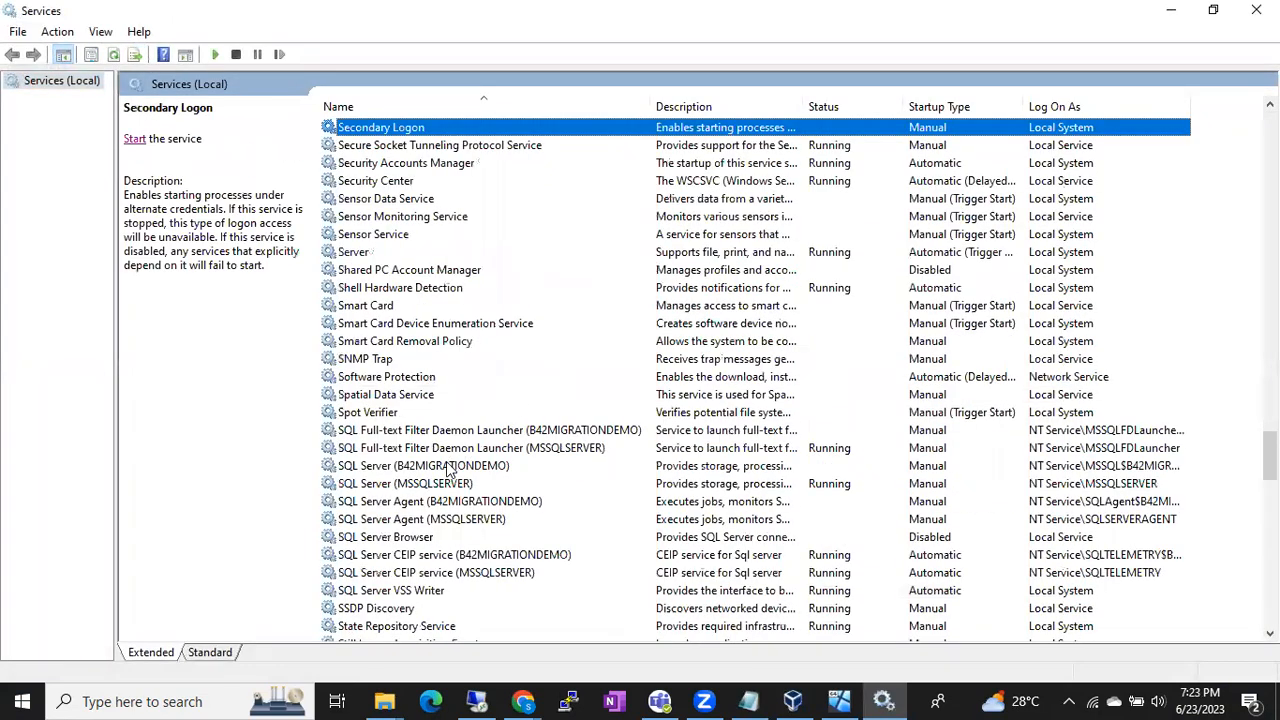
# Compare the status of the host's SQL Server (B42MIGRATIONDEMO) and SQL Server (MSSQLSERVER) services
pyautogui.click(421, 466)
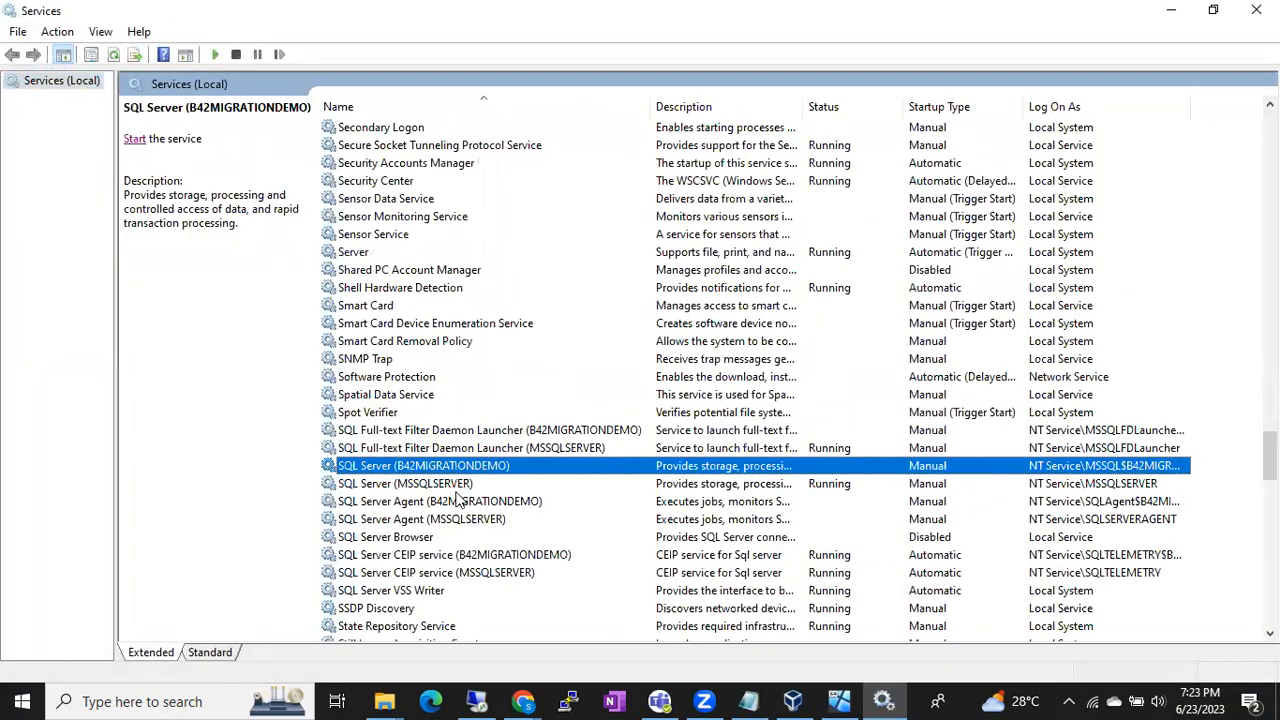
pyautogui.click(440, 484)
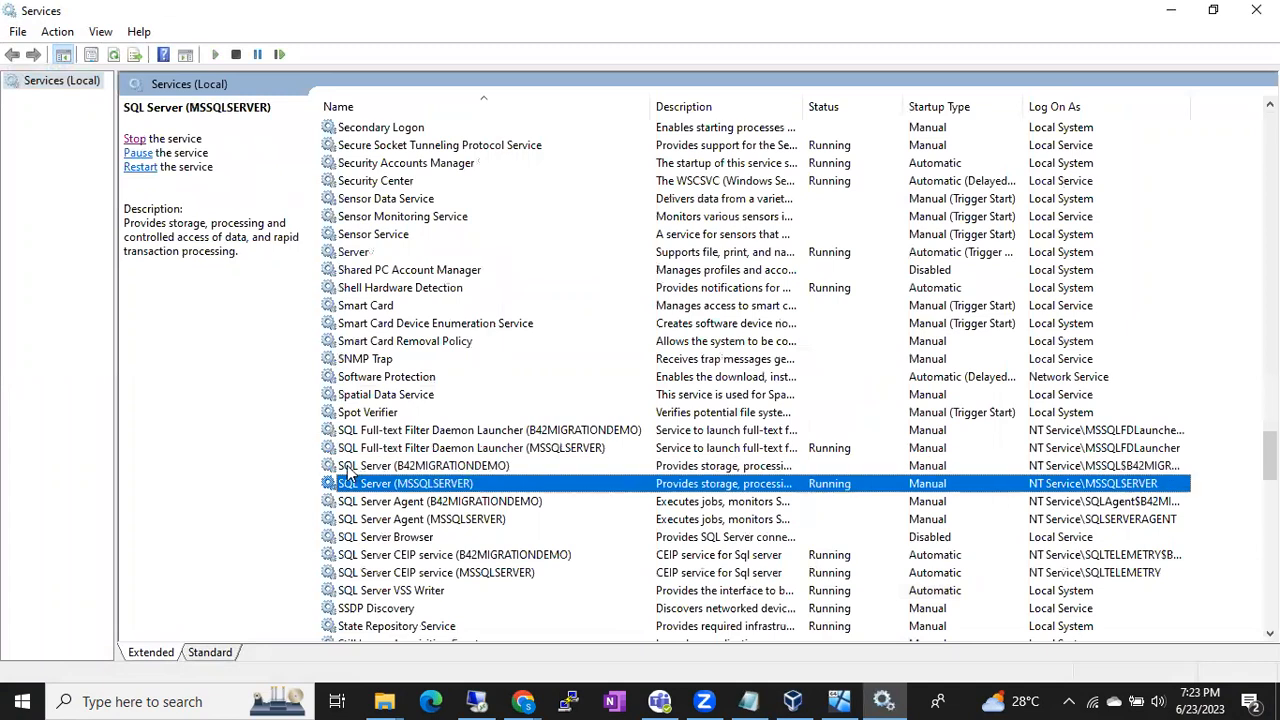
pyautogui.click(437, 469)
pyautogui.click(437, 486)
pyautogui.click(433, 466)
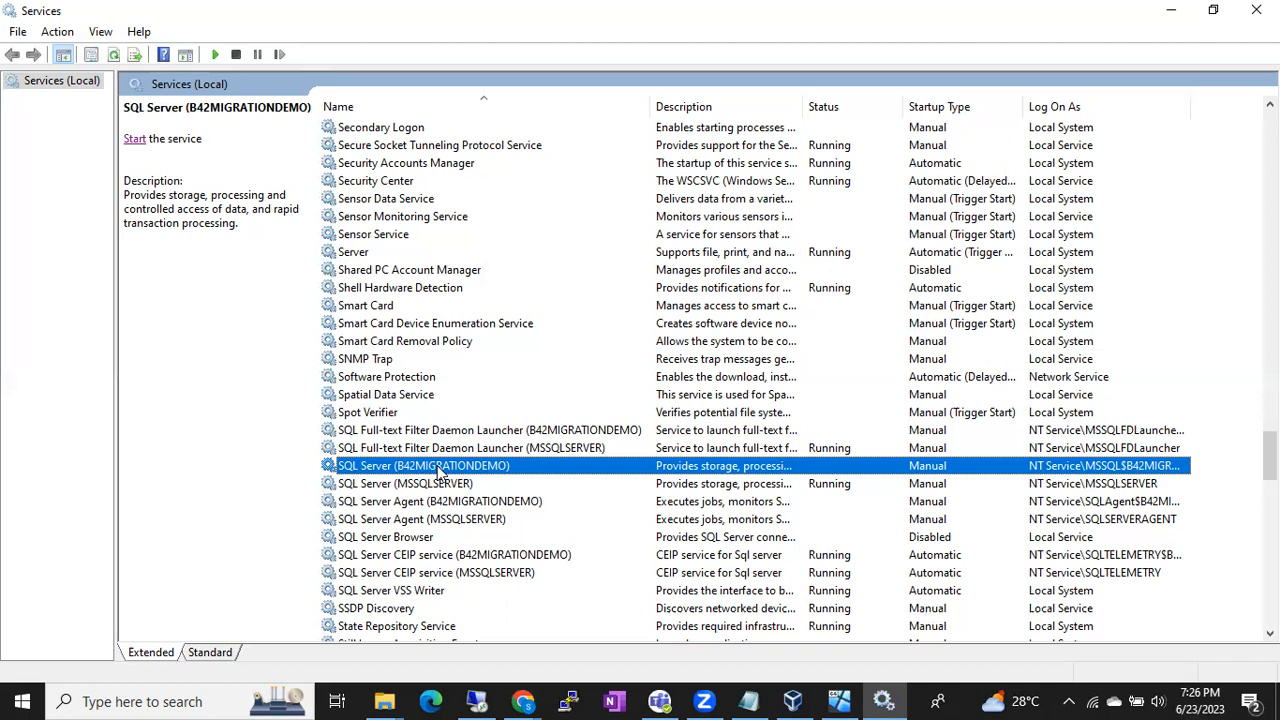
# Capture the SQL Server rows of the services list with the Snipping Tool
pyautogui.click(24, 701)
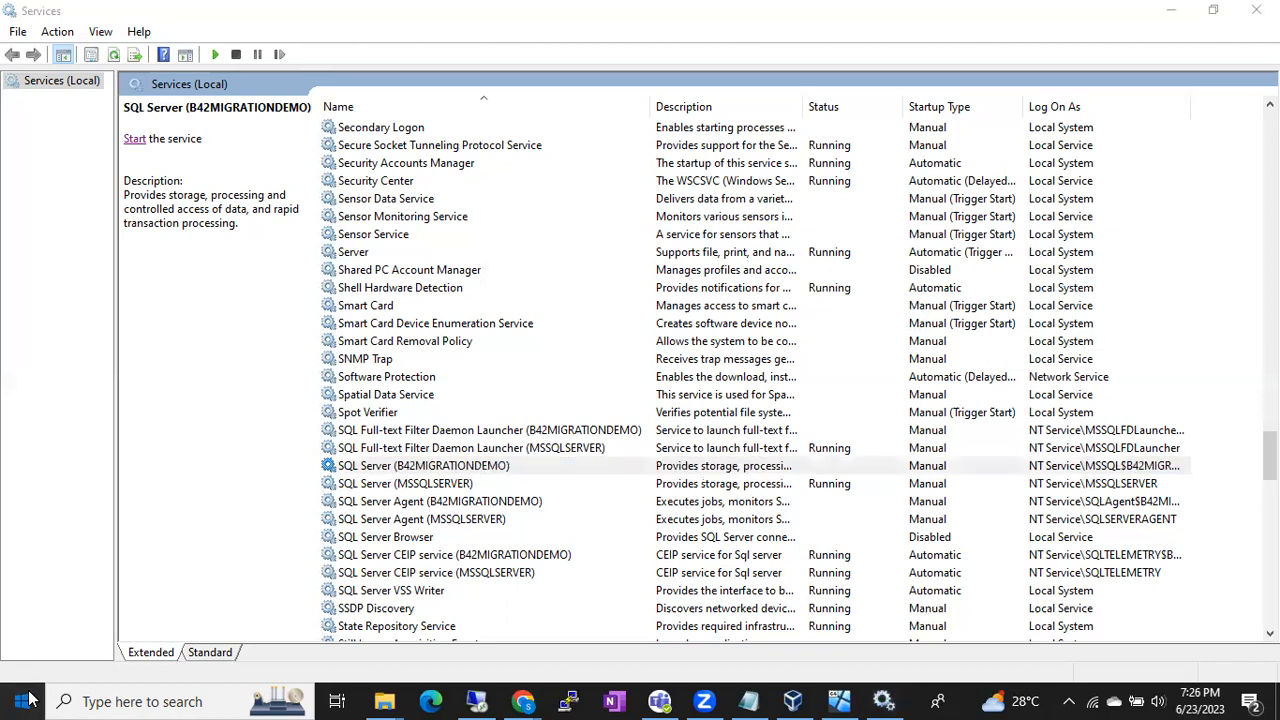
pyautogui.write('sni')
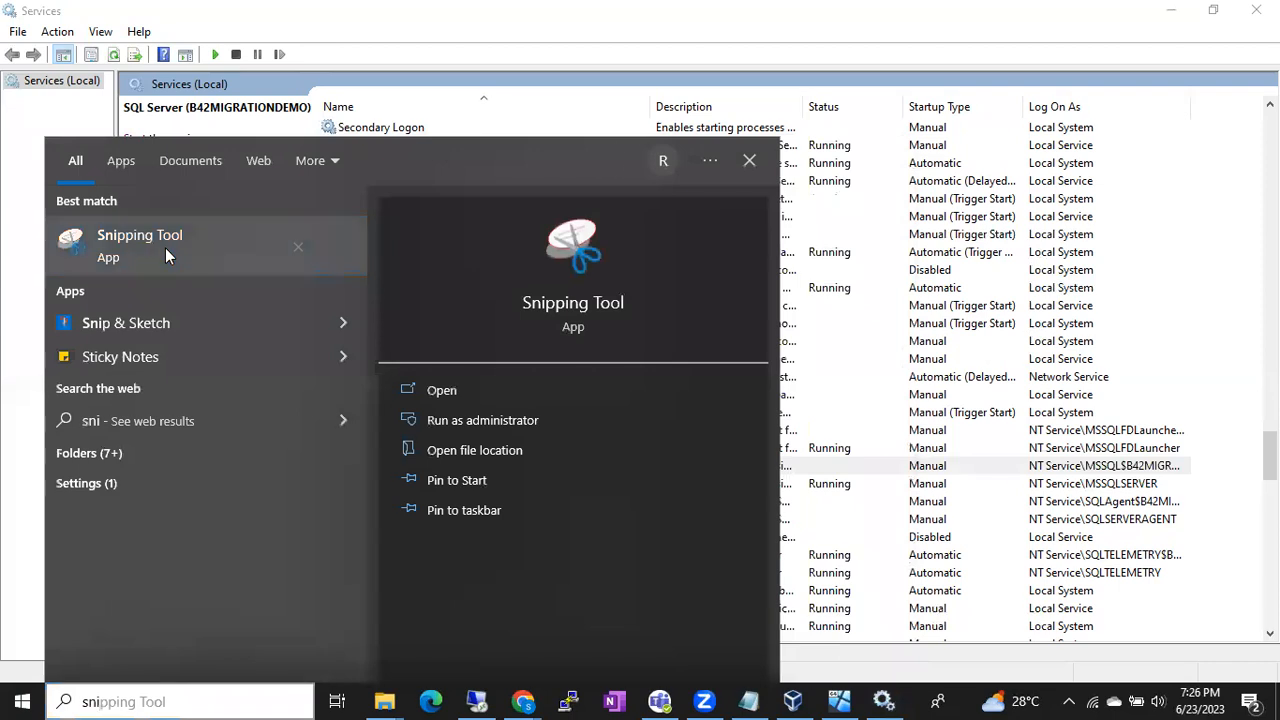
pyautogui.click(978, 472)
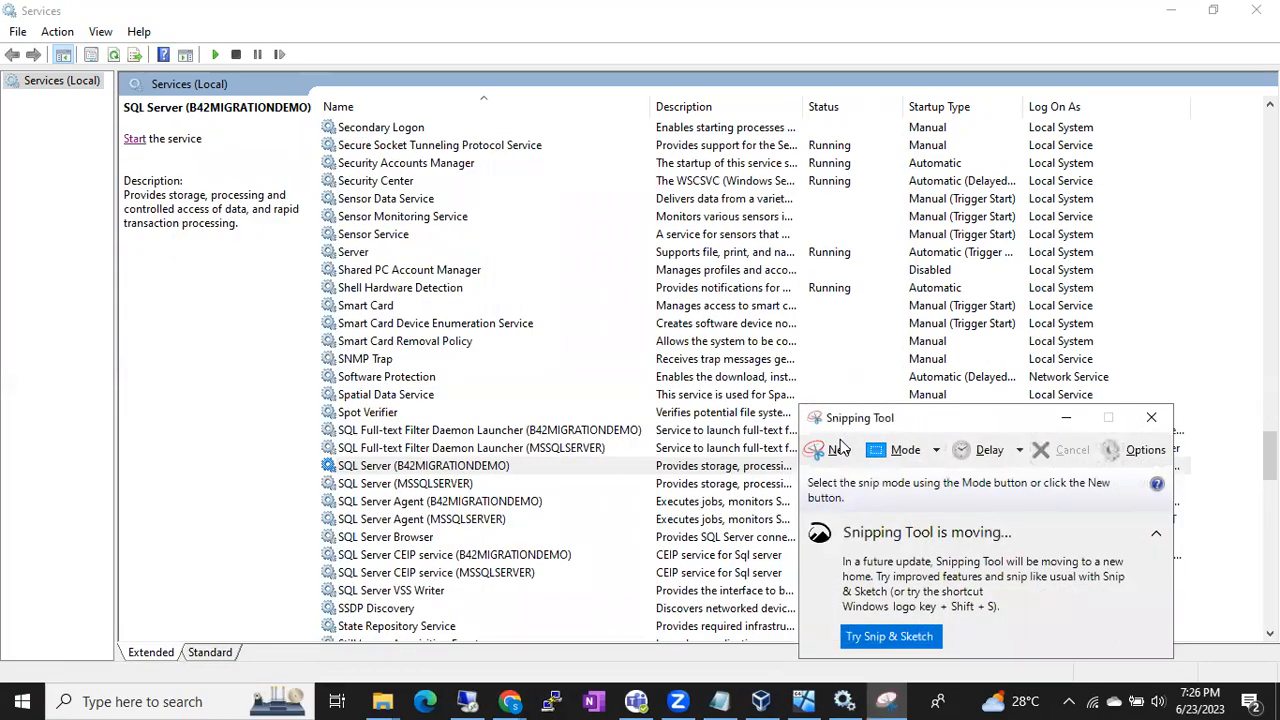
pyautogui.click(838, 452)
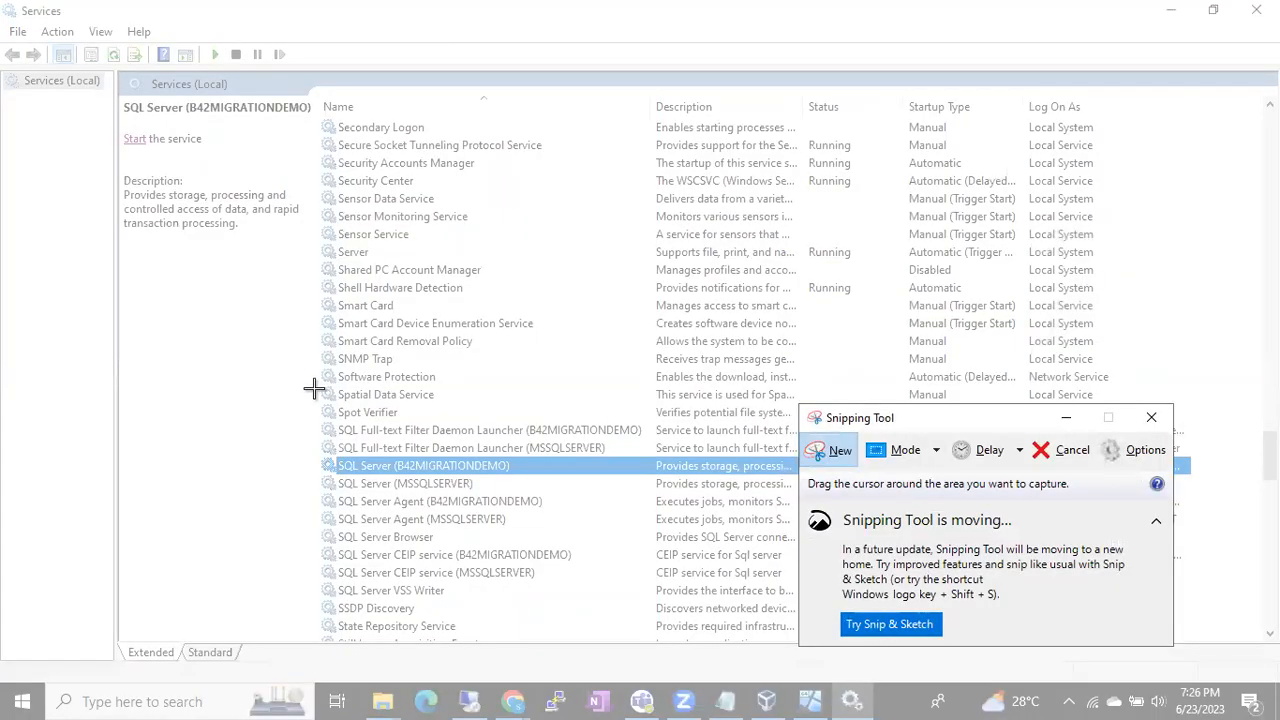
pyautogui.moveTo(308, 398); pyautogui.dragTo(1197, 604)
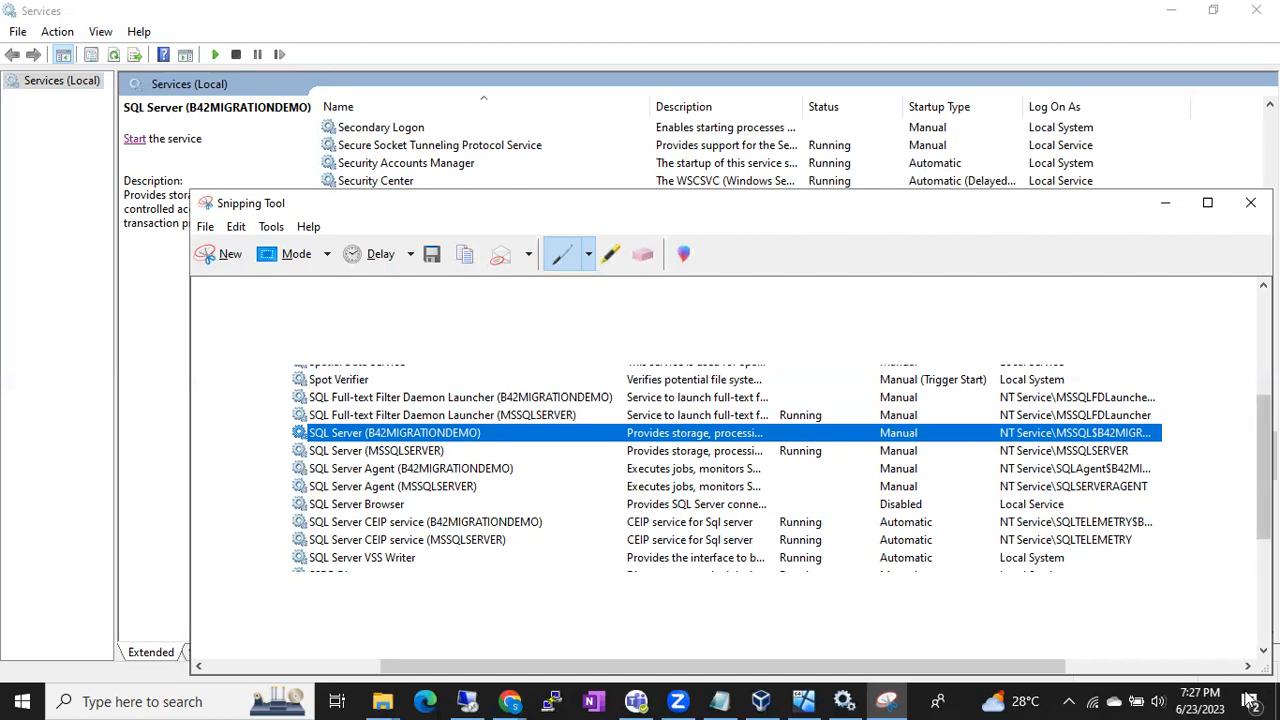
# Circle the snip's status column and underline SQL Server (B42MIGRATIONDEMO), SQL Server Agent (MSSQLSERVER) and SQL Server Browser with the pen
pyautogui.moveTo(807, 379)
pyautogui.mouseDown()
pyautogui.moveTo(736, 450)
pyautogui.moveTo(862, 500)
pyautogui.moveTo(796, 400)
pyautogui.mouseUp()
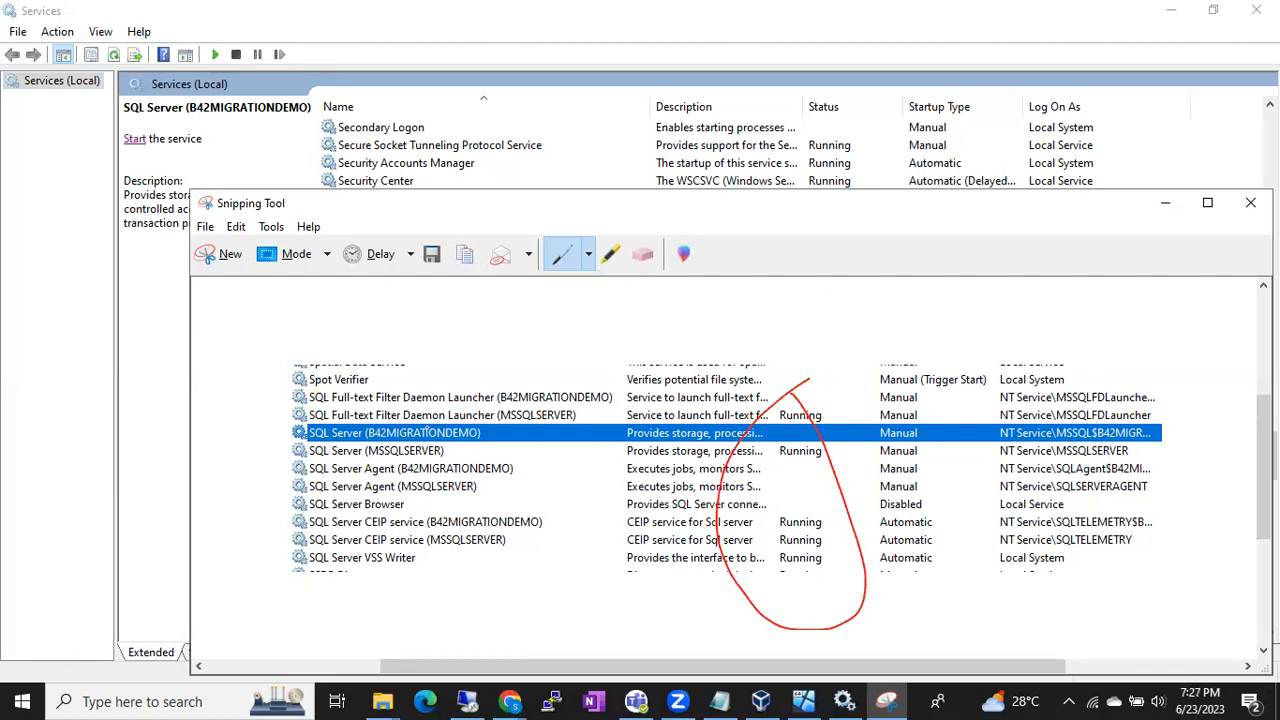
pyautogui.moveTo(372, 441); pyautogui.dragTo(422, 441)
pyautogui.moveTo(300, 492); pyautogui.dragTo(422, 492)
pyautogui.moveTo(314, 512); pyautogui.dragTo(404, 509)
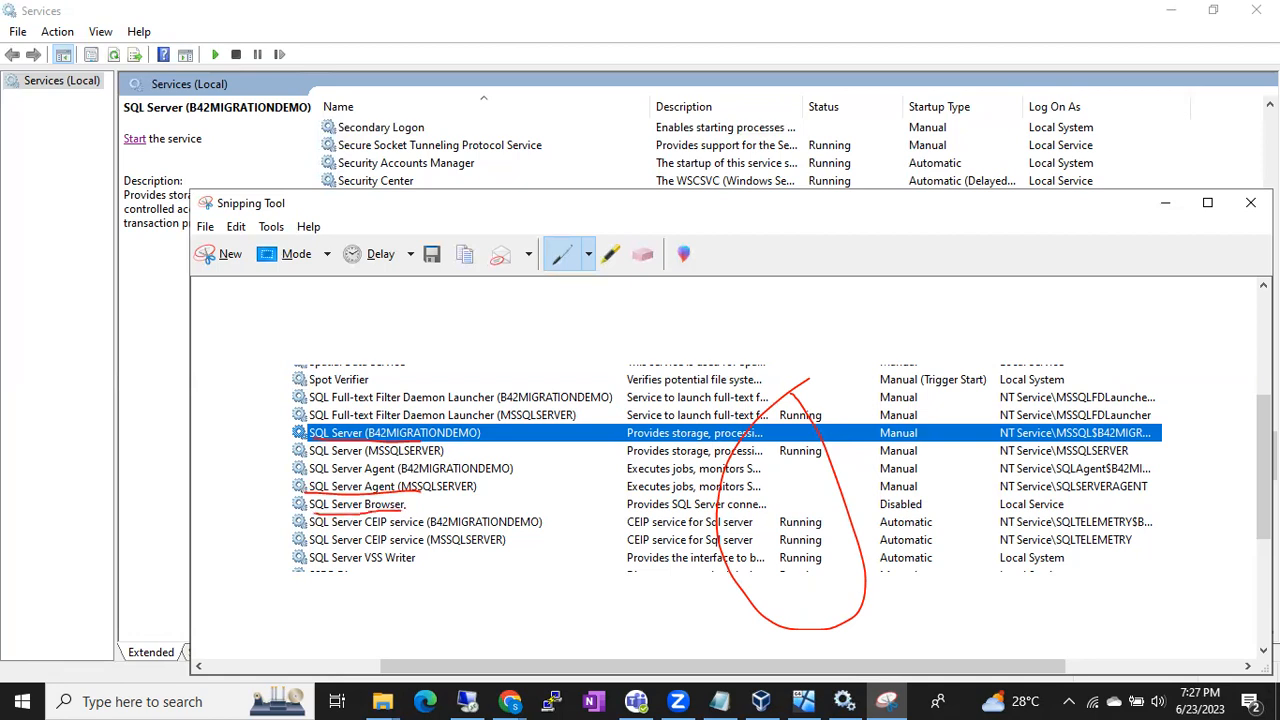
# Underline SQL Server Agent (B42MIGRATIONDEMO) in the snip with the pen and minimize the Snipping Tool
pyautogui.moveTo(329, 475); pyautogui.dragTo(405, 486)
pyautogui.click(1166, 208)
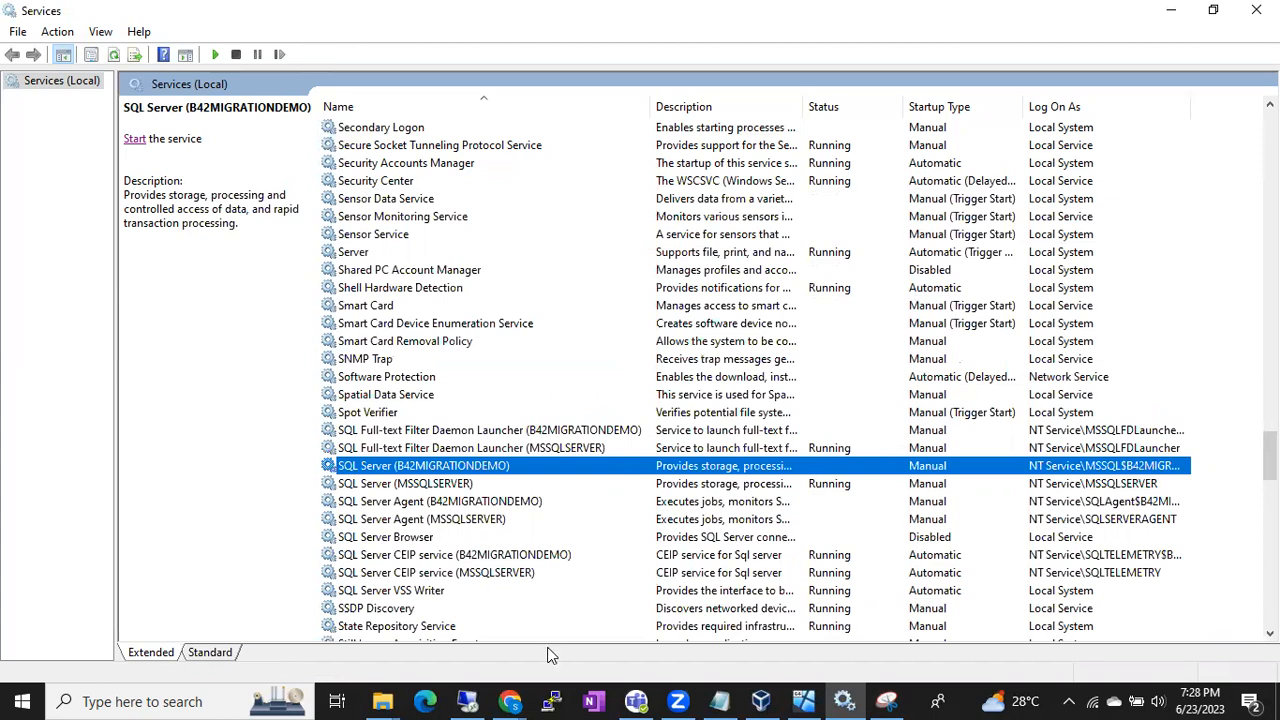
# Switch to SQL Server Management Studio in the remote session and expand the server's Databases folder
pyautogui.click(467, 700)
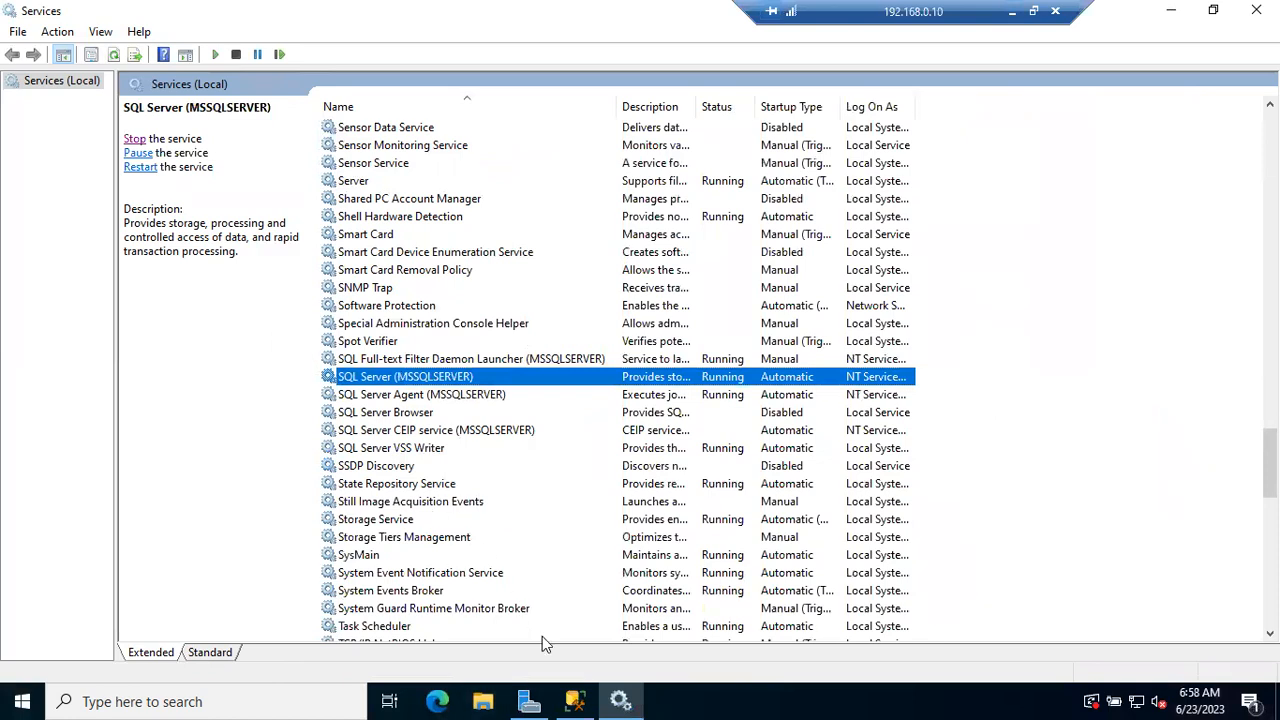
pyautogui.click(583, 697)
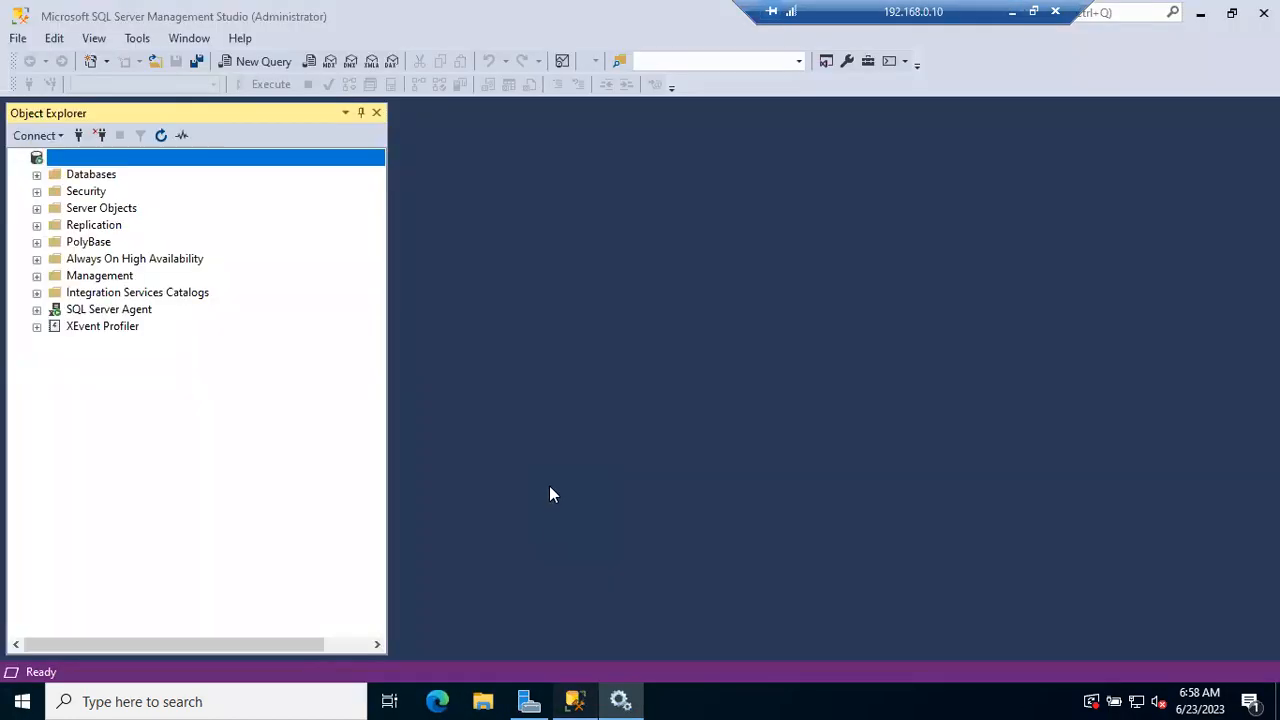
pyautogui.click(37, 175)
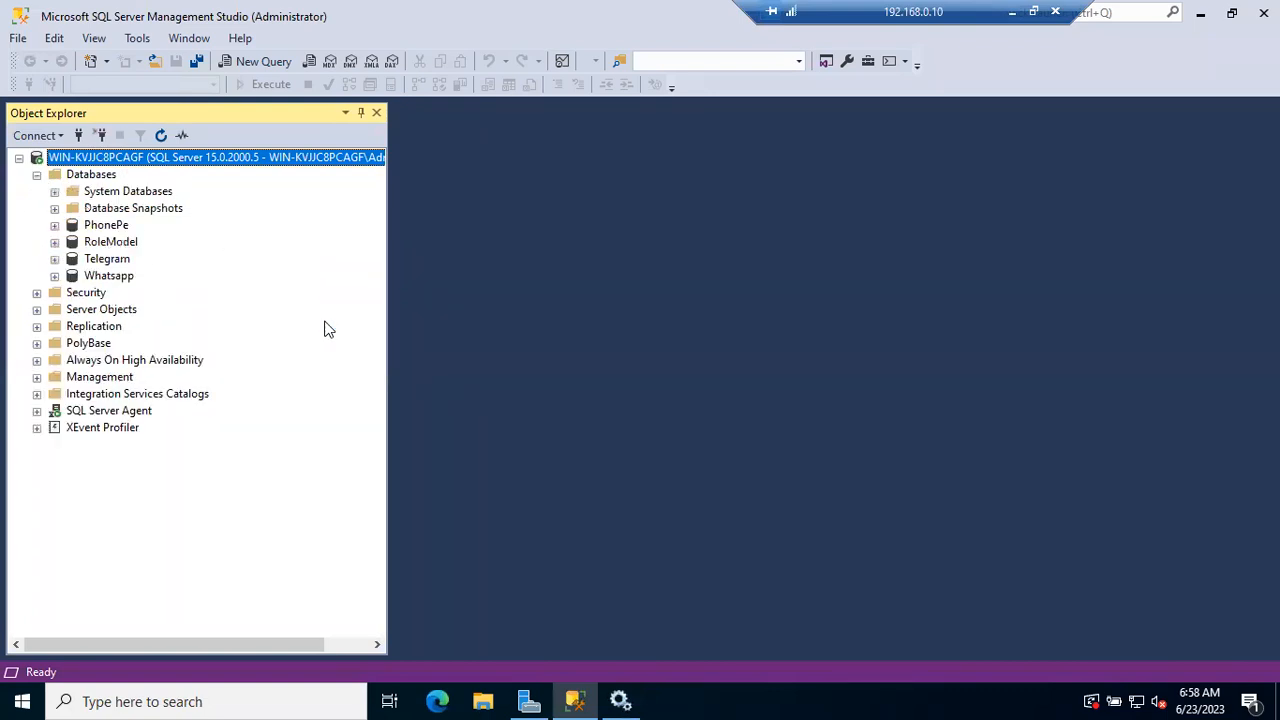
# Take the Telegram database offline, dropping all its active connections
pyautogui.click(115, 263)
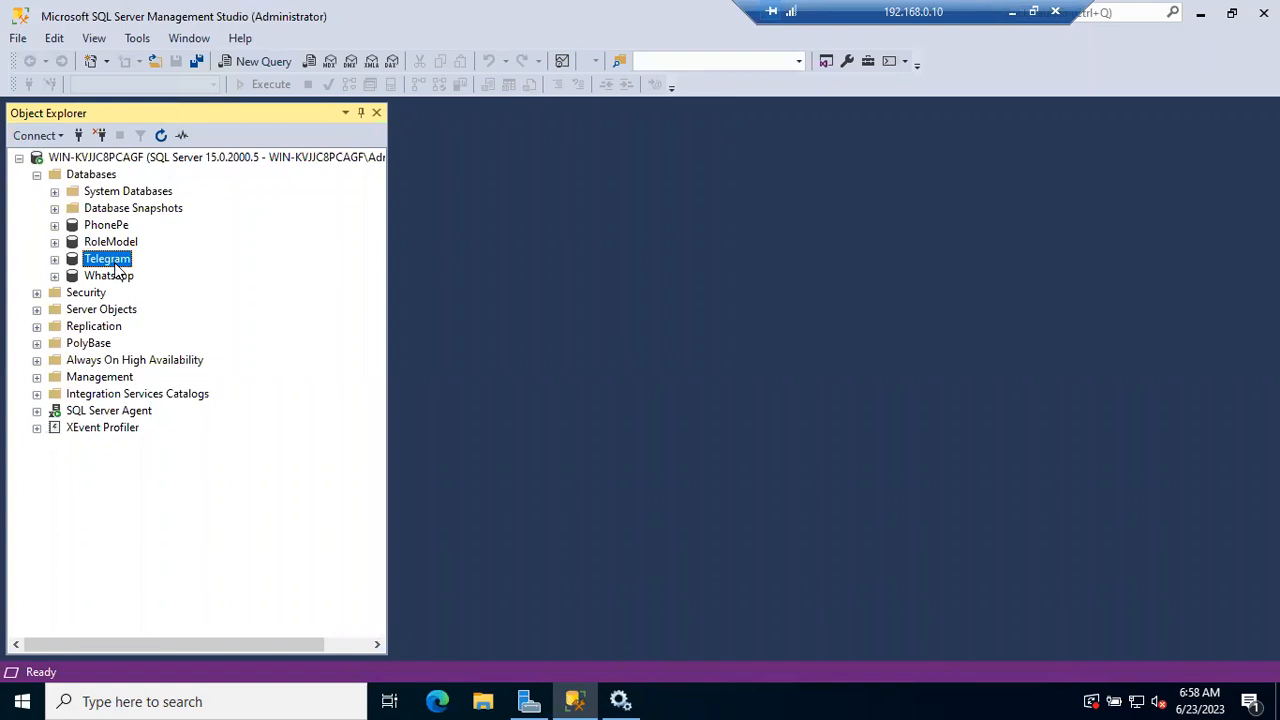
pyautogui.rightClick(115, 264)
pyautogui.moveTo(233, 347)
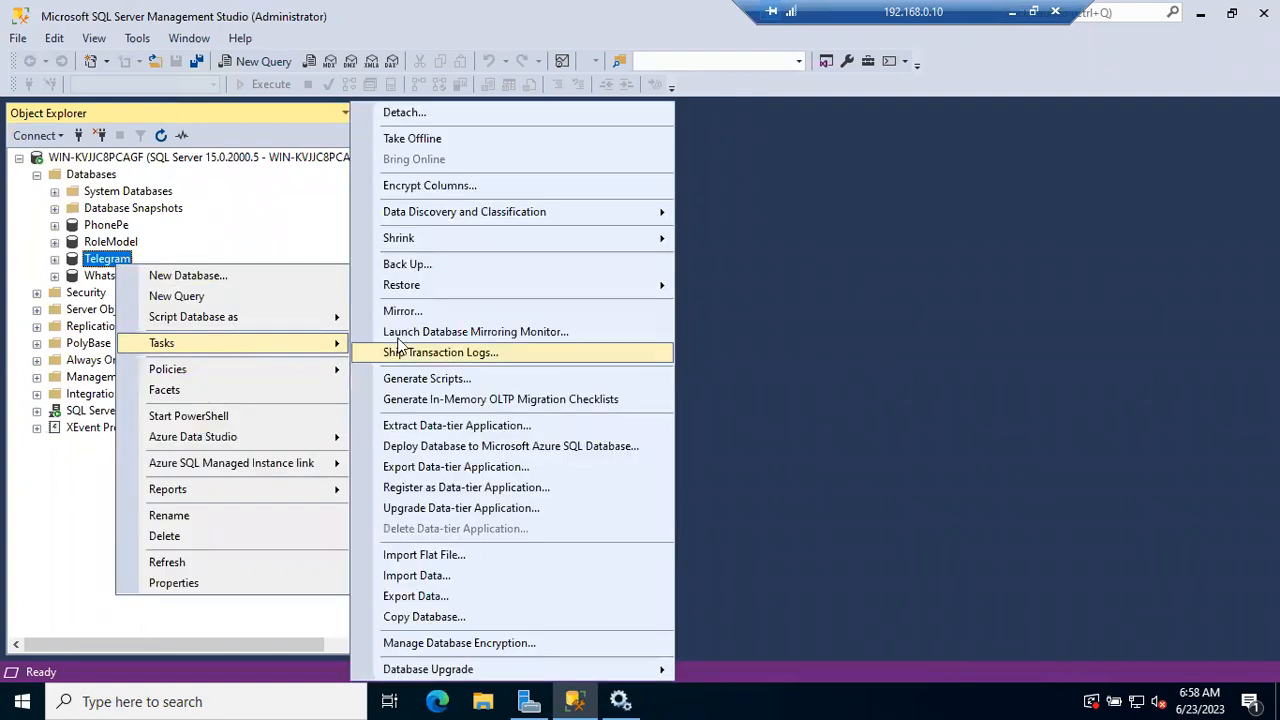
pyautogui.click(494, 140)
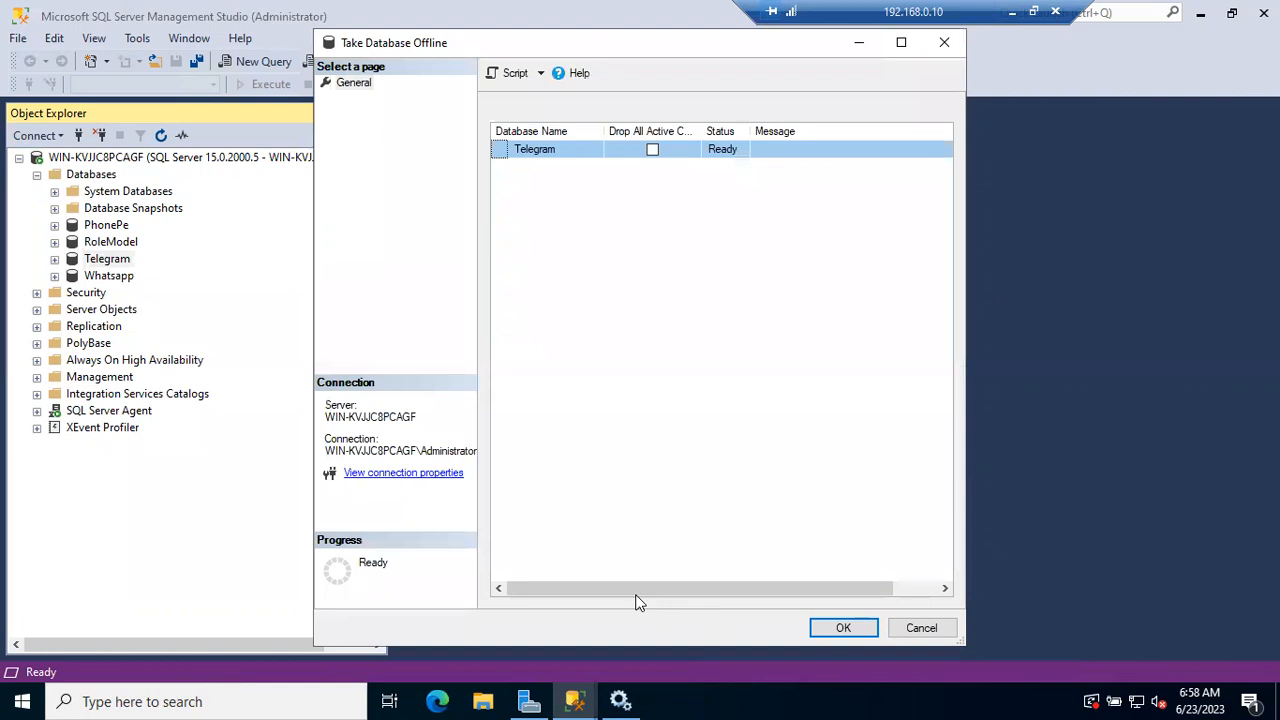
pyautogui.click(652, 149)
pyautogui.click(843, 628)
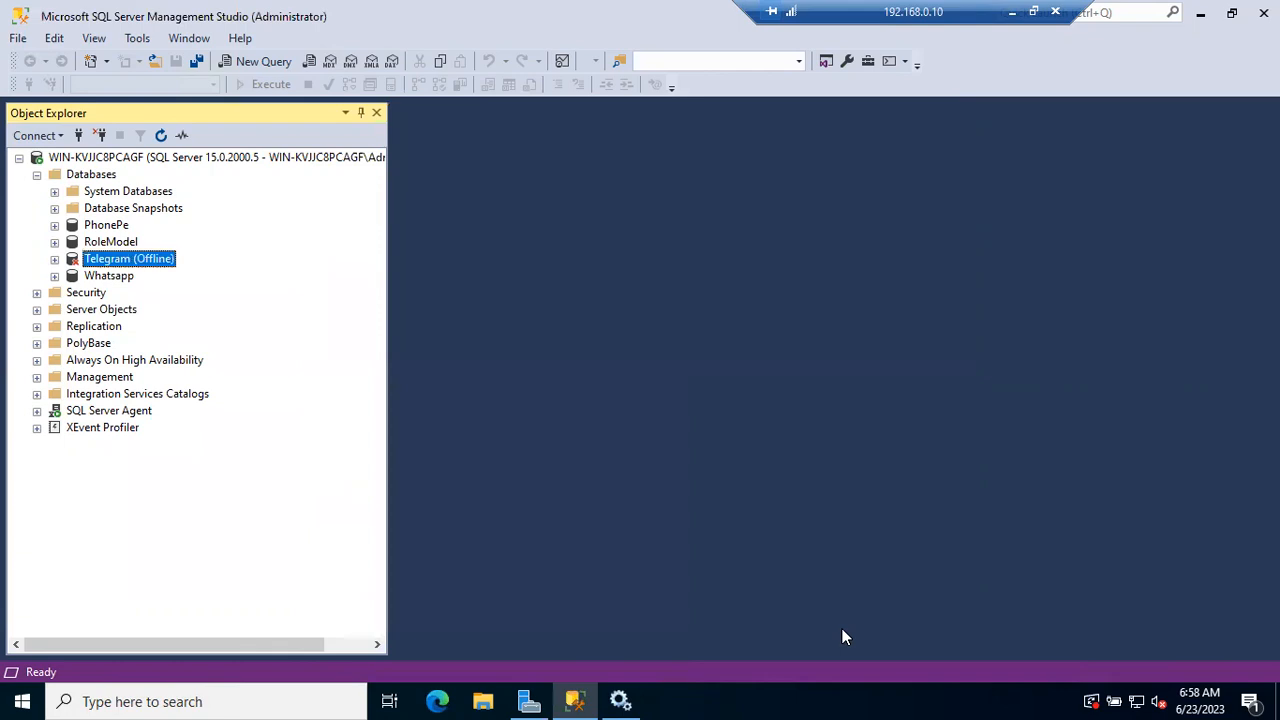
# Collapse and re-expand the Databases folder to check the Telegram database's state
pyautogui.click(37, 175)
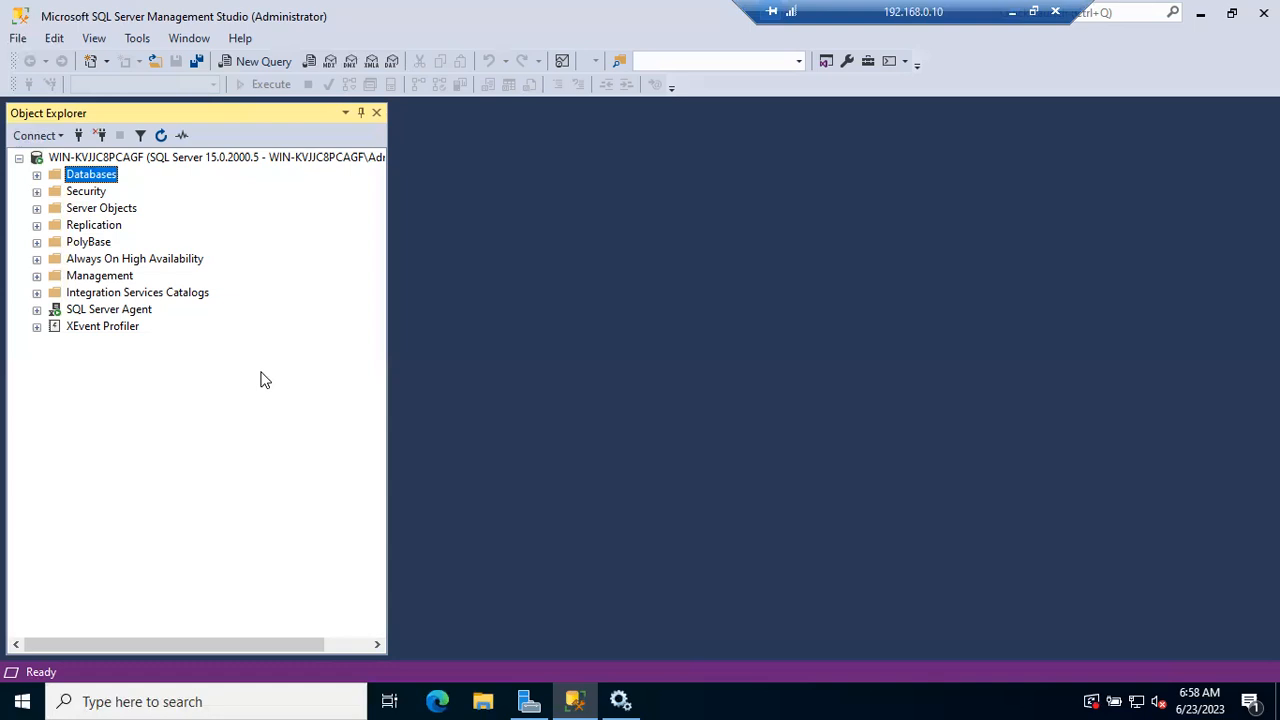
pyautogui.click(36, 176)
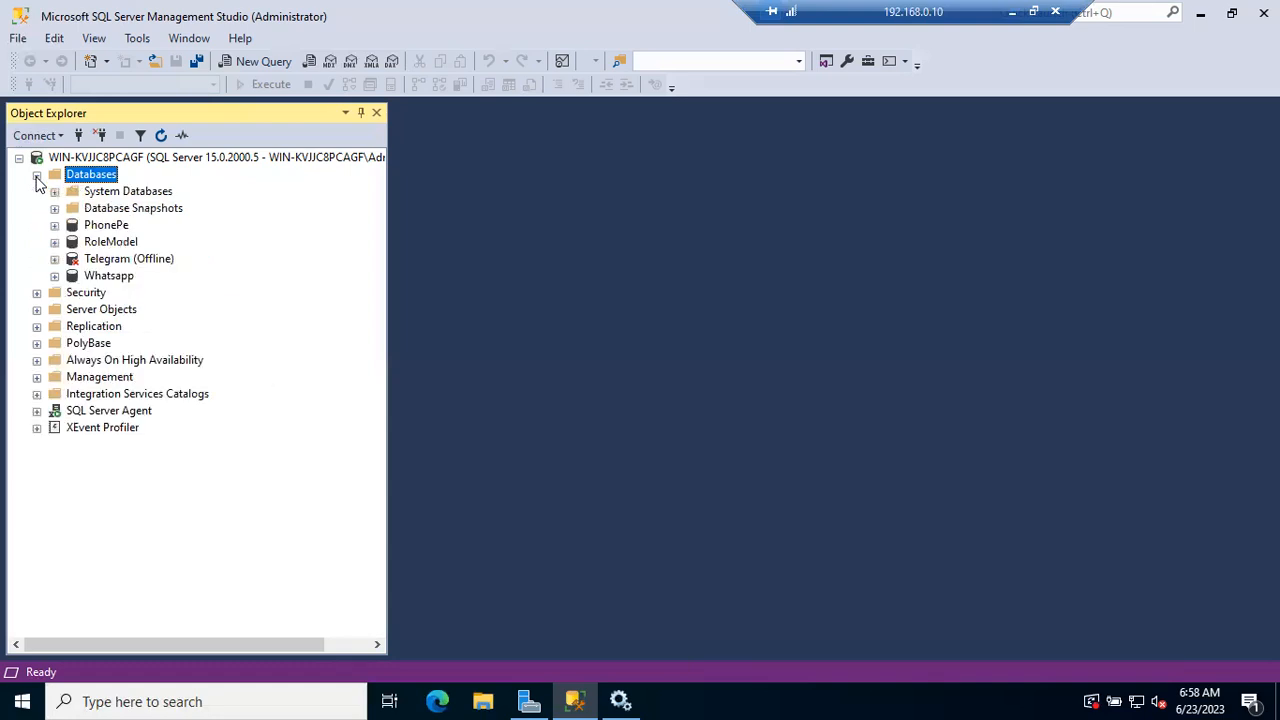
pyautogui.click(128, 260)
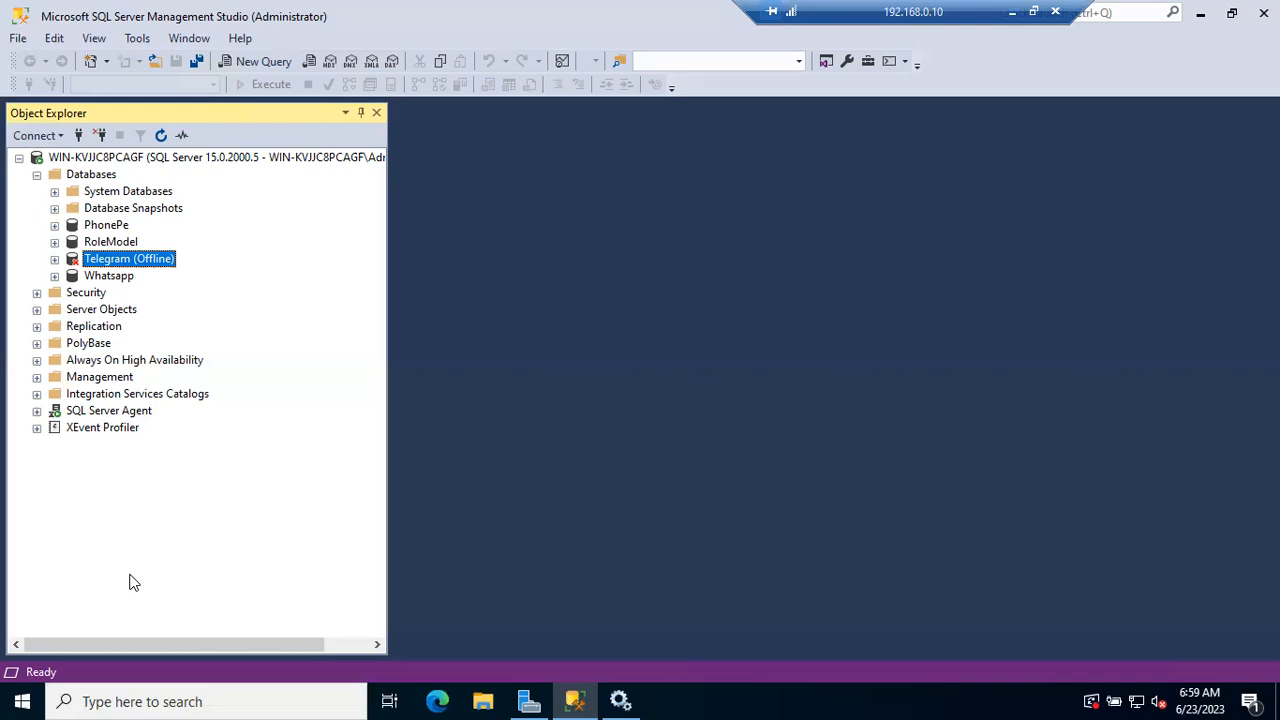
# Run sp_helpdb in a new query window and select all the returned rows
pyautogui.click(253, 64)
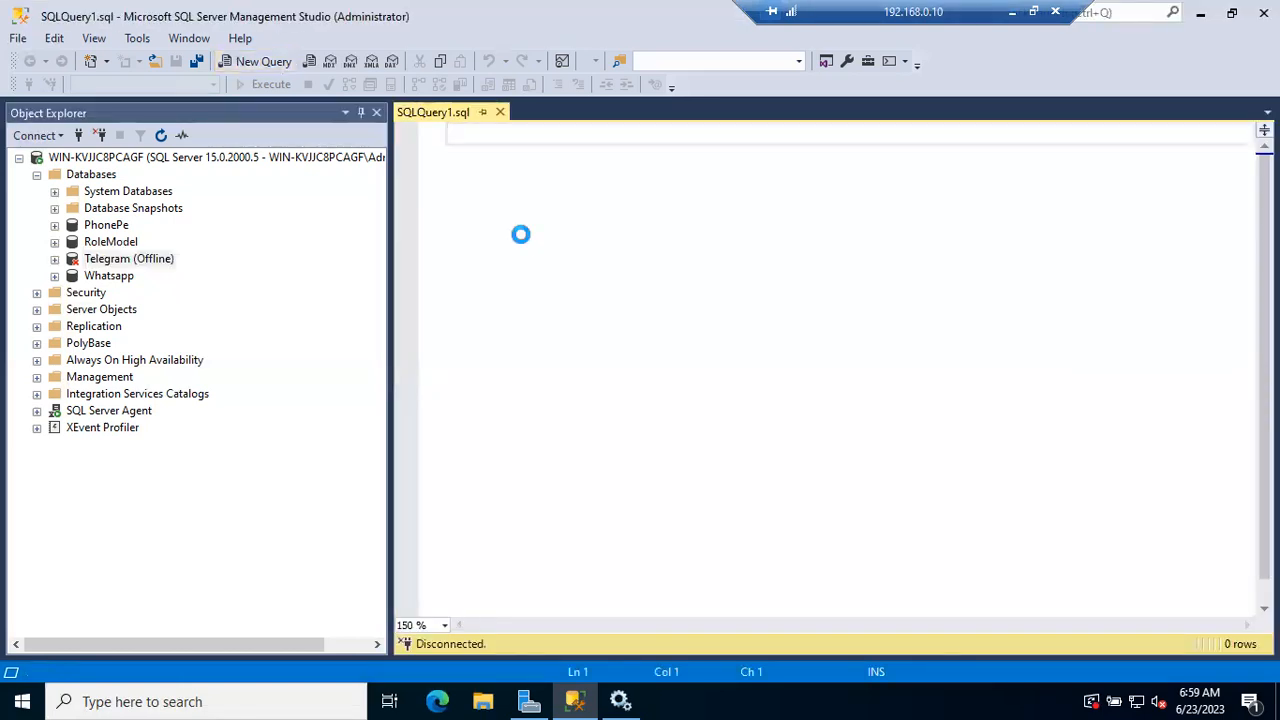
pyautogui.write('sp_help')
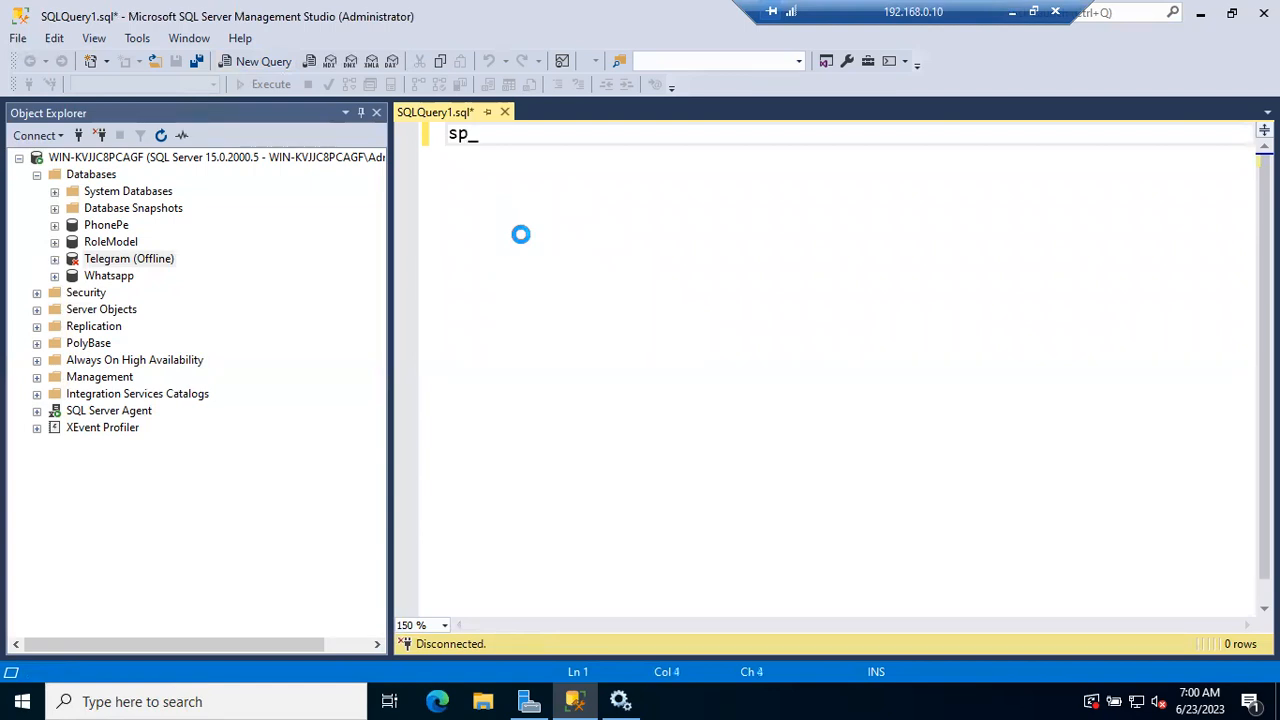
pyautogui.press('BackSpace')
pyautogui.write('lpdb')
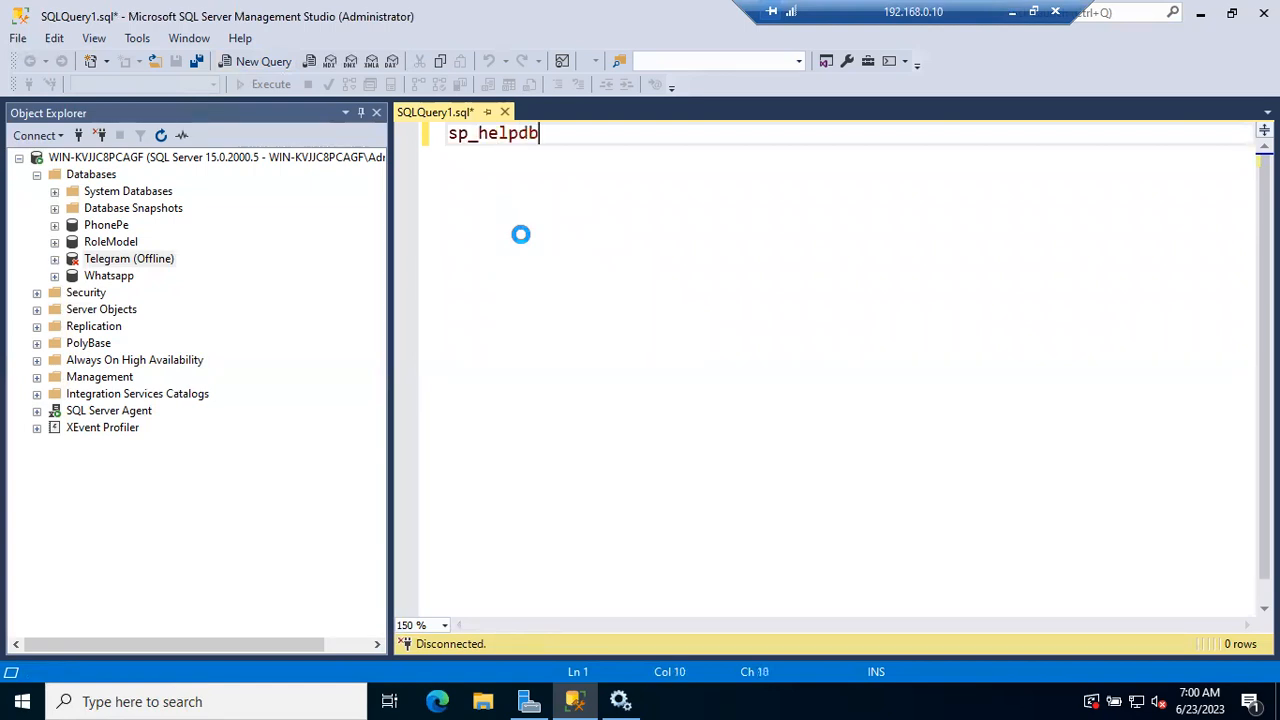
pyautogui.press('alt')
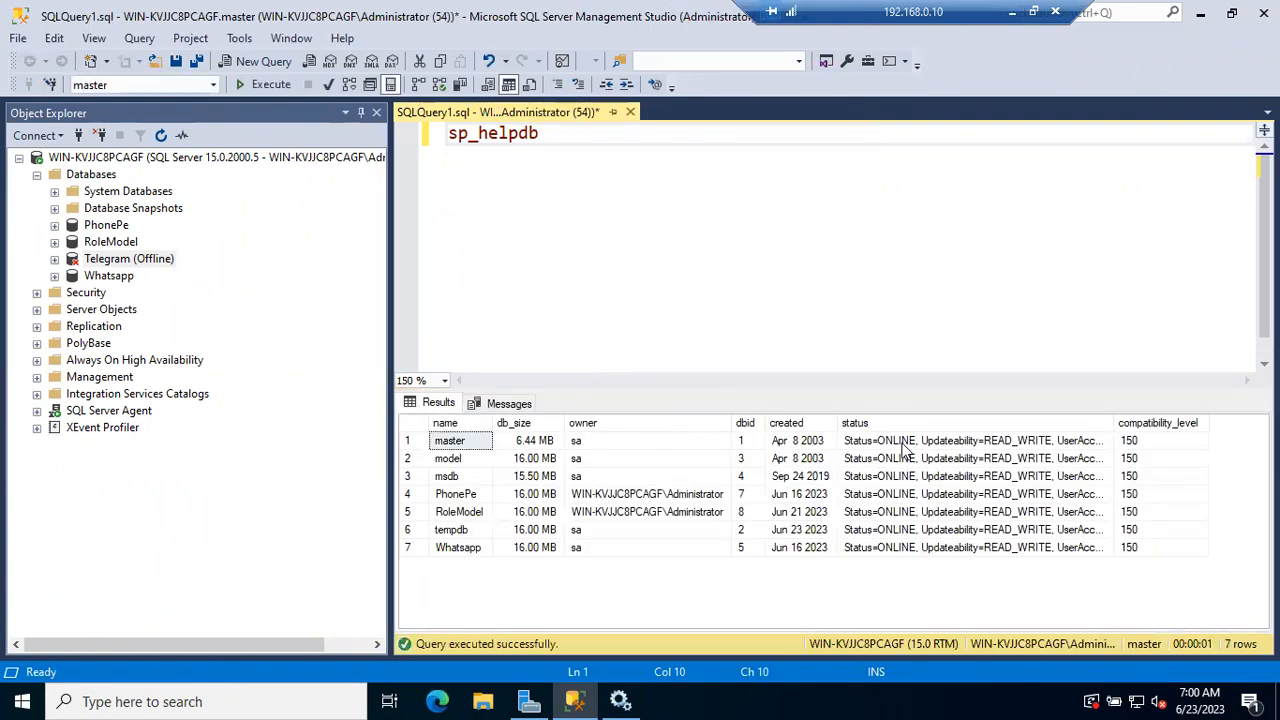
pyautogui.click(408, 425)
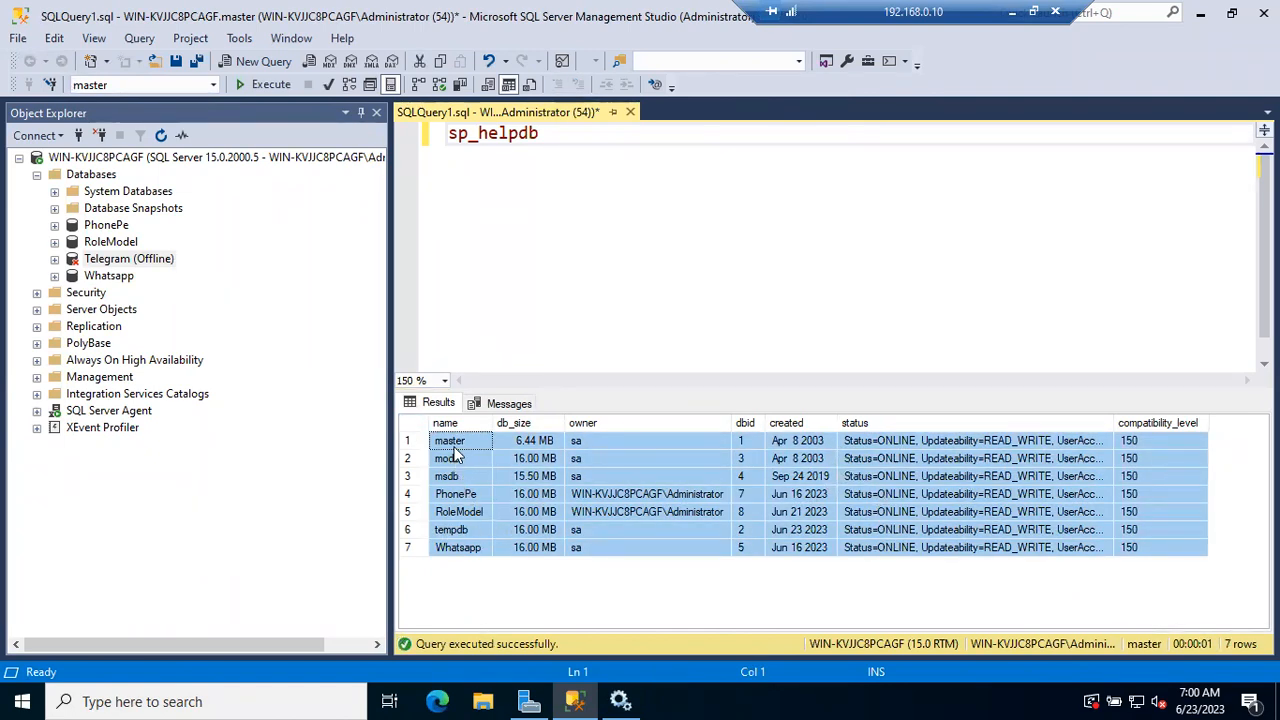
# Add the query select *from sys.sysdatabases below sp_helpdb and run only that statement
pyautogui.click(643, 163)
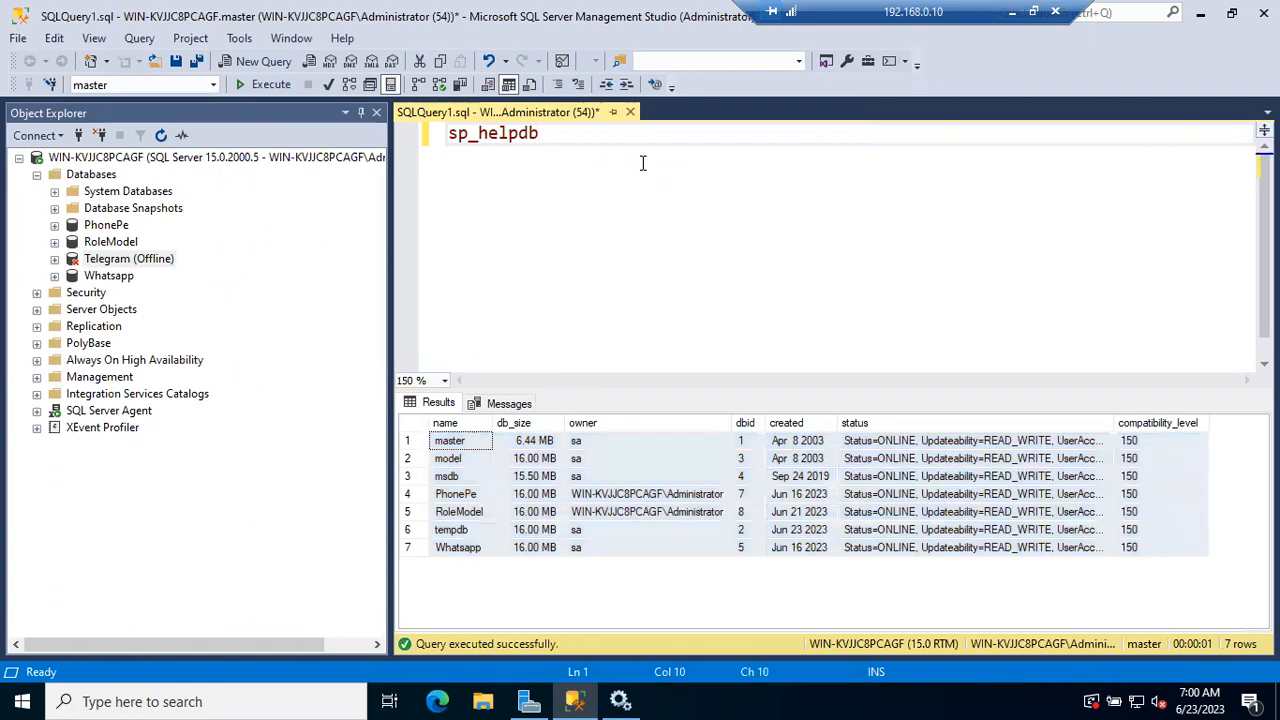
pyautogui.press('Return')
pyautogui.press('Return')
pyautogui.write('select ')
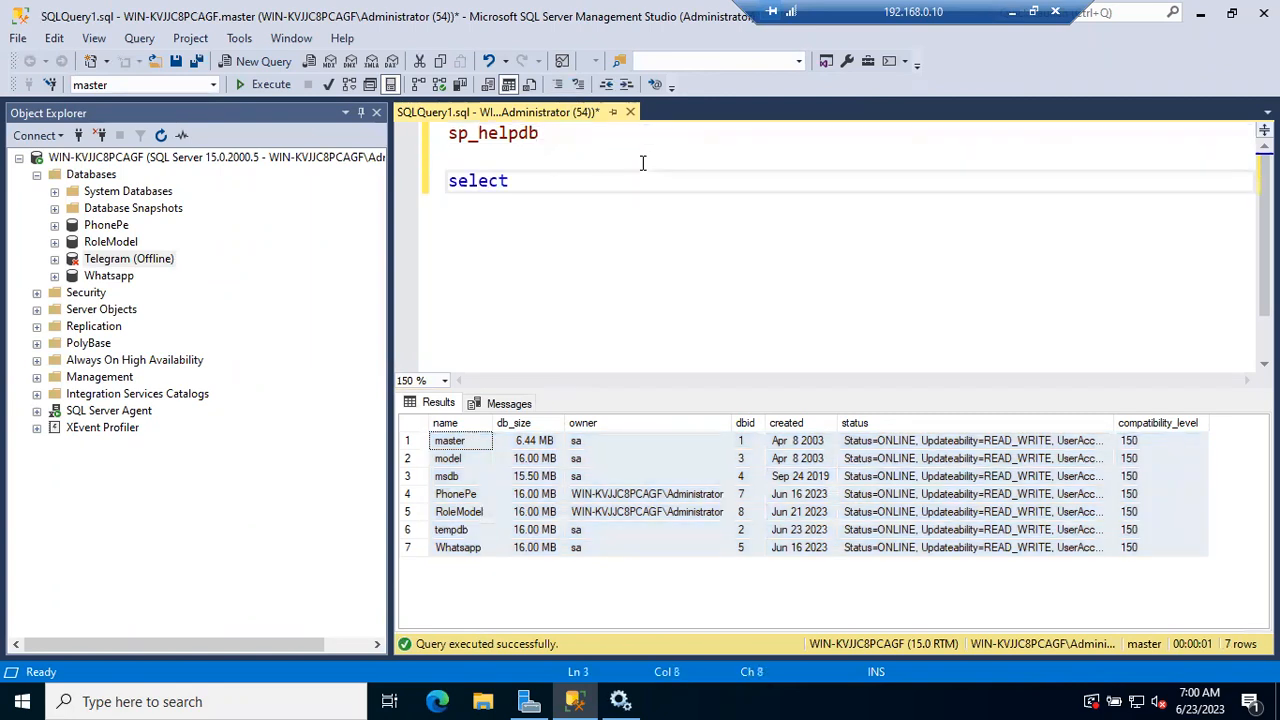
pyautogui.write('*from sys.sysdatabase')
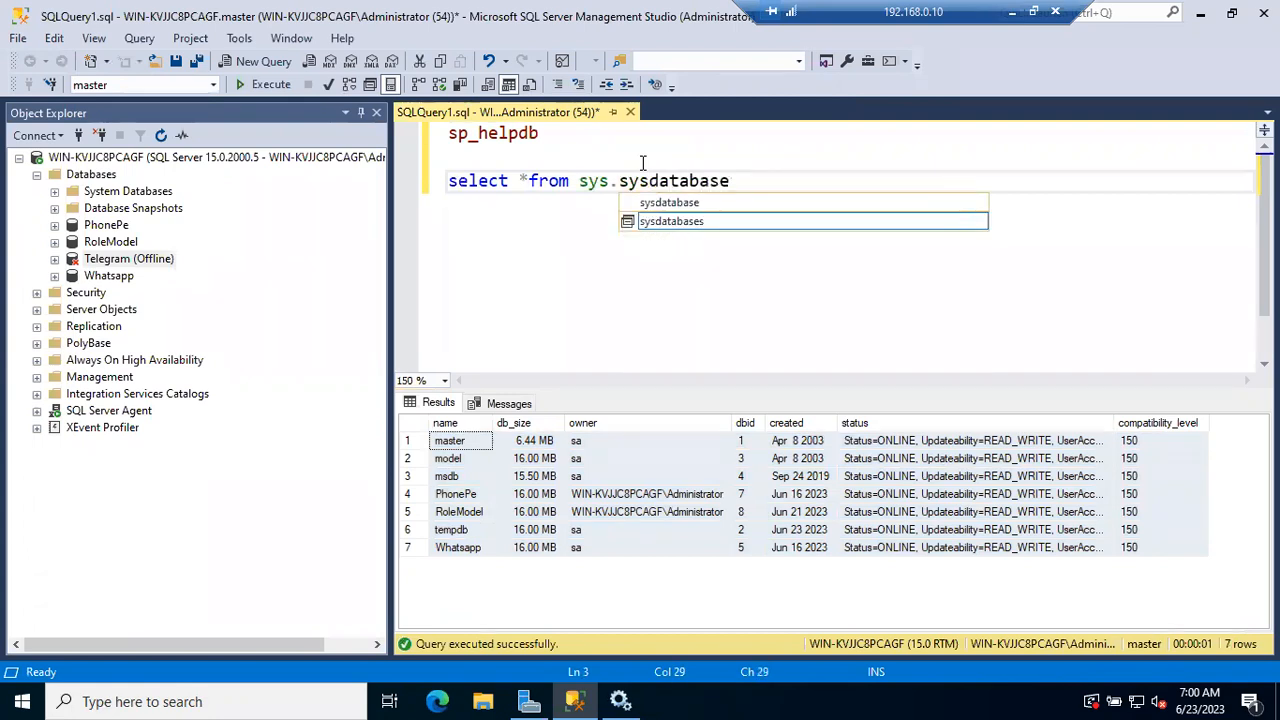
pyautogui.write('s')
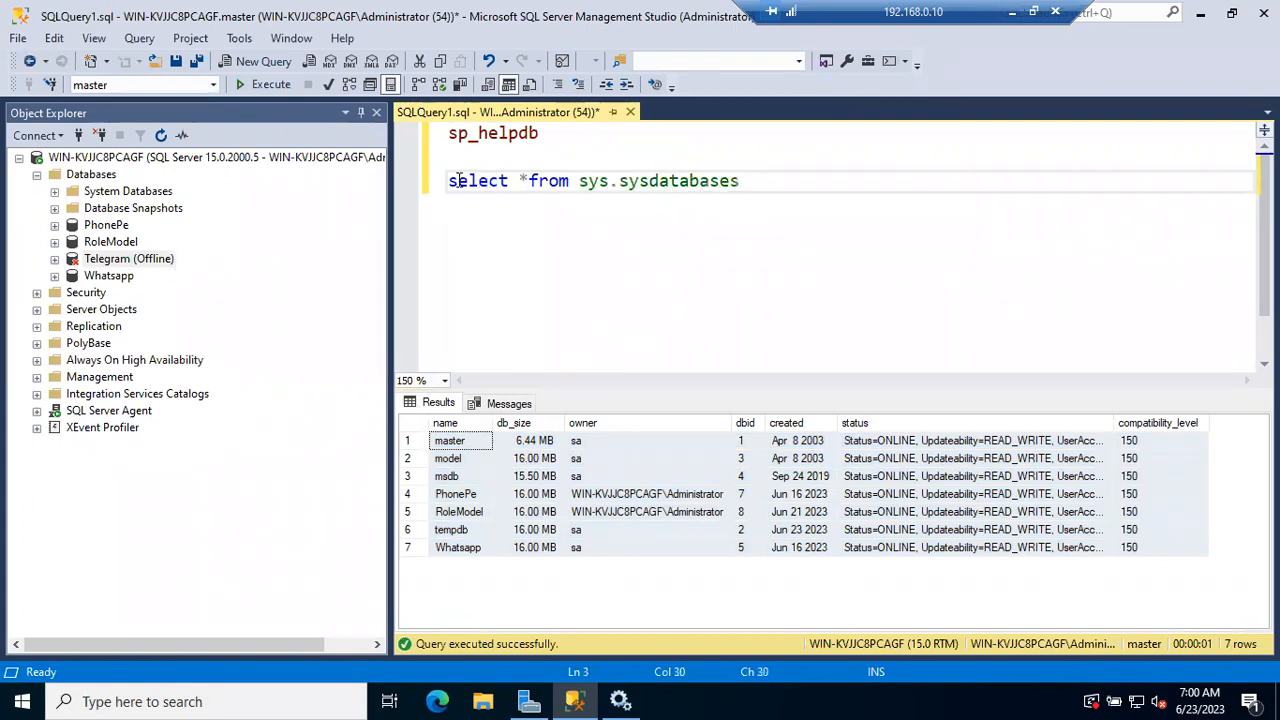
pyautogui.click(431, 190)
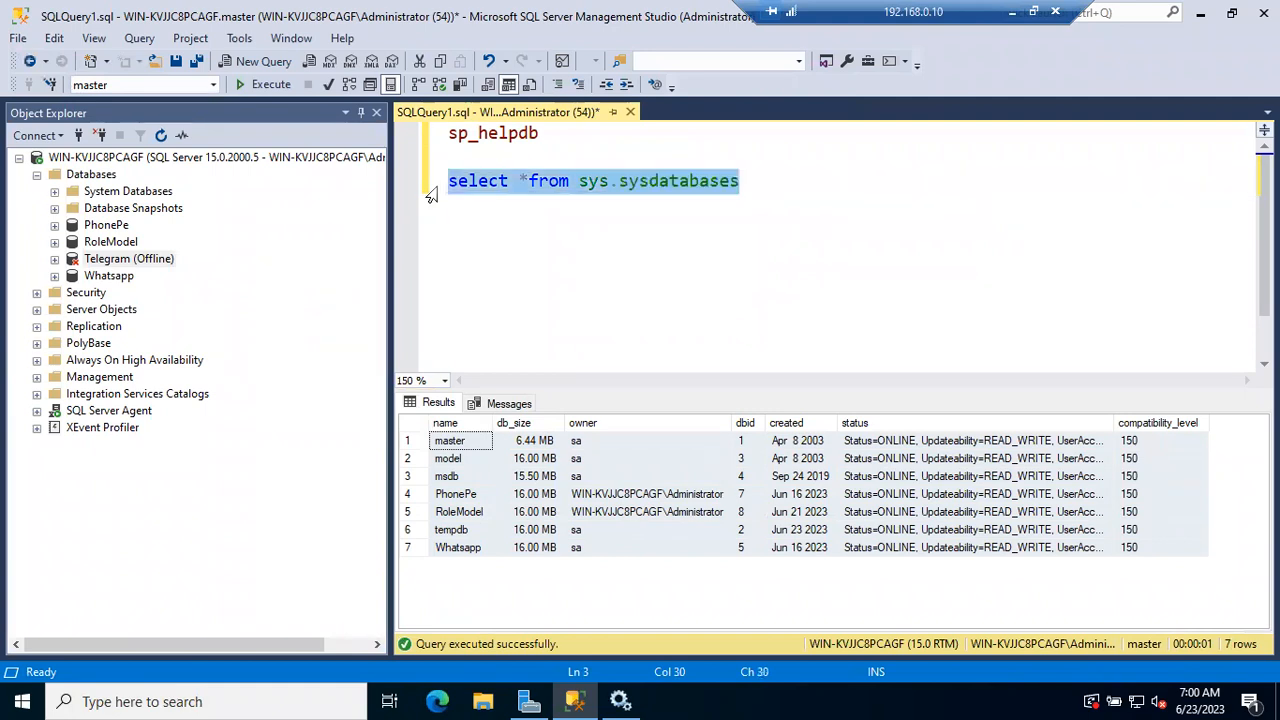
pyautogui.press('F5')
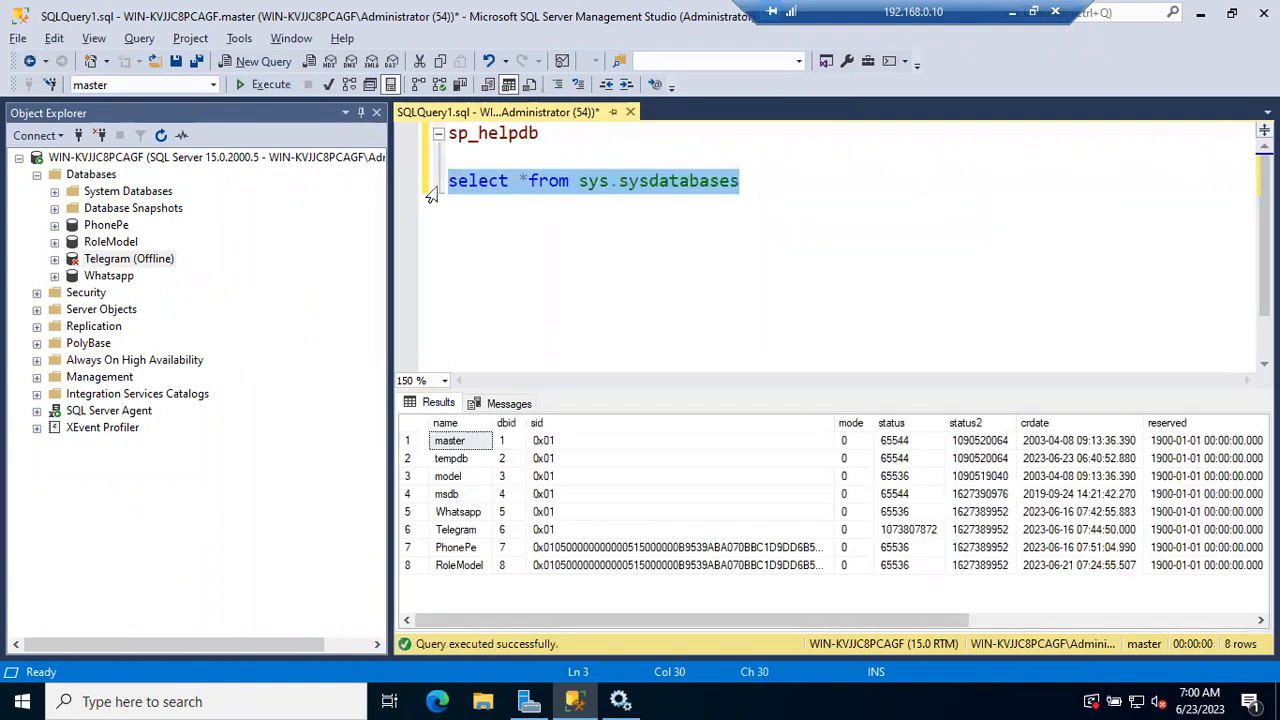
# Examine the Telegram row across the sysdatabases results, including its version value
pyautogui.click(421, 536)
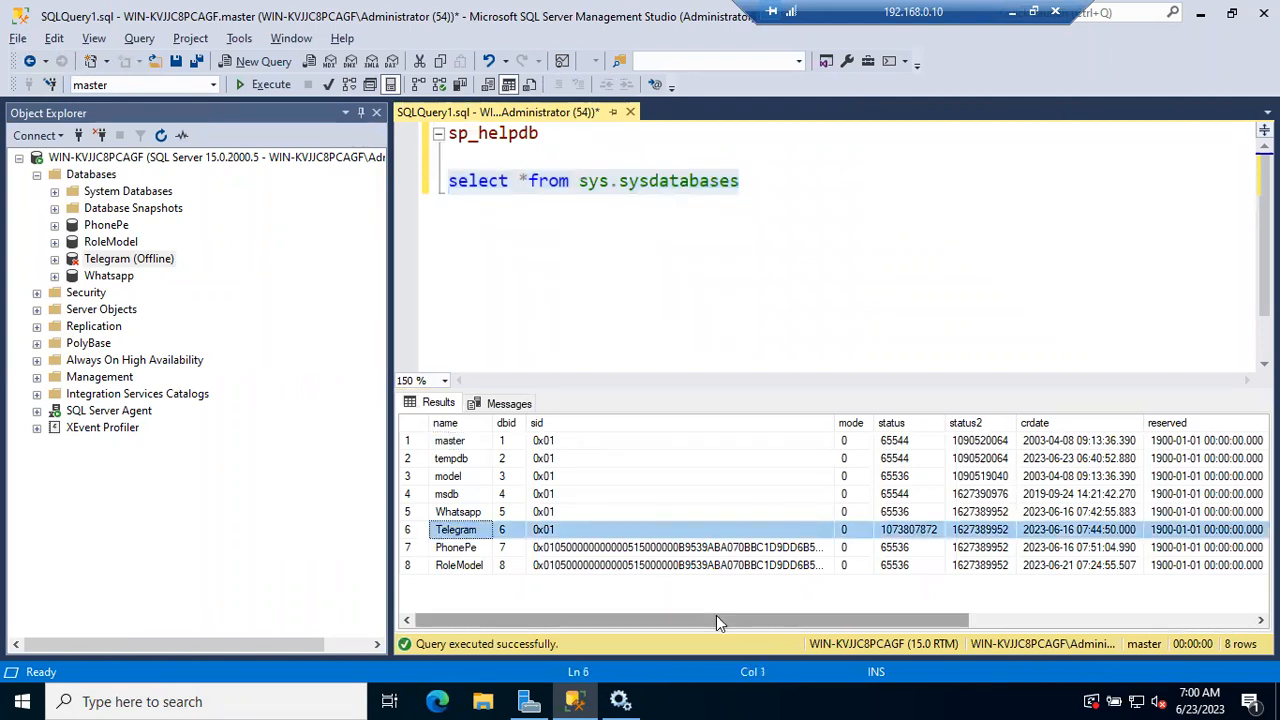
pyautogui.moveTo(716, 621); pyautogui.dragTo(1089, 624)
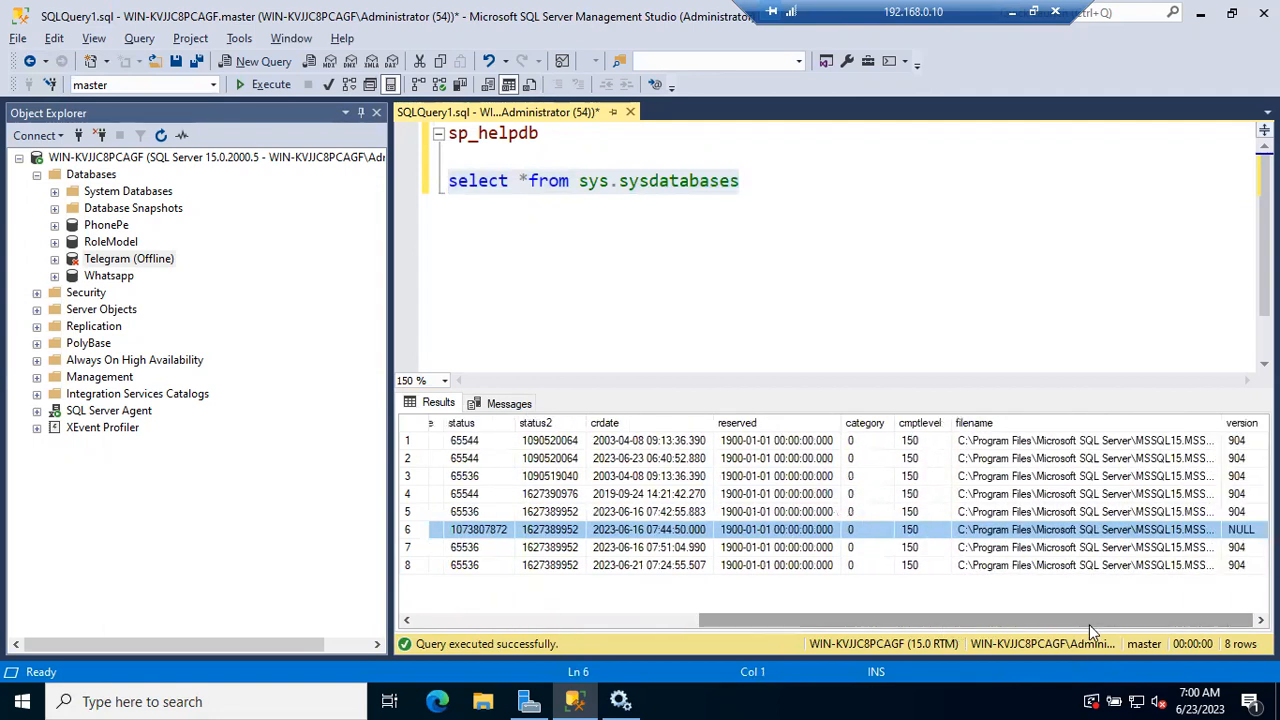
pyautogui.click(1241, 530)
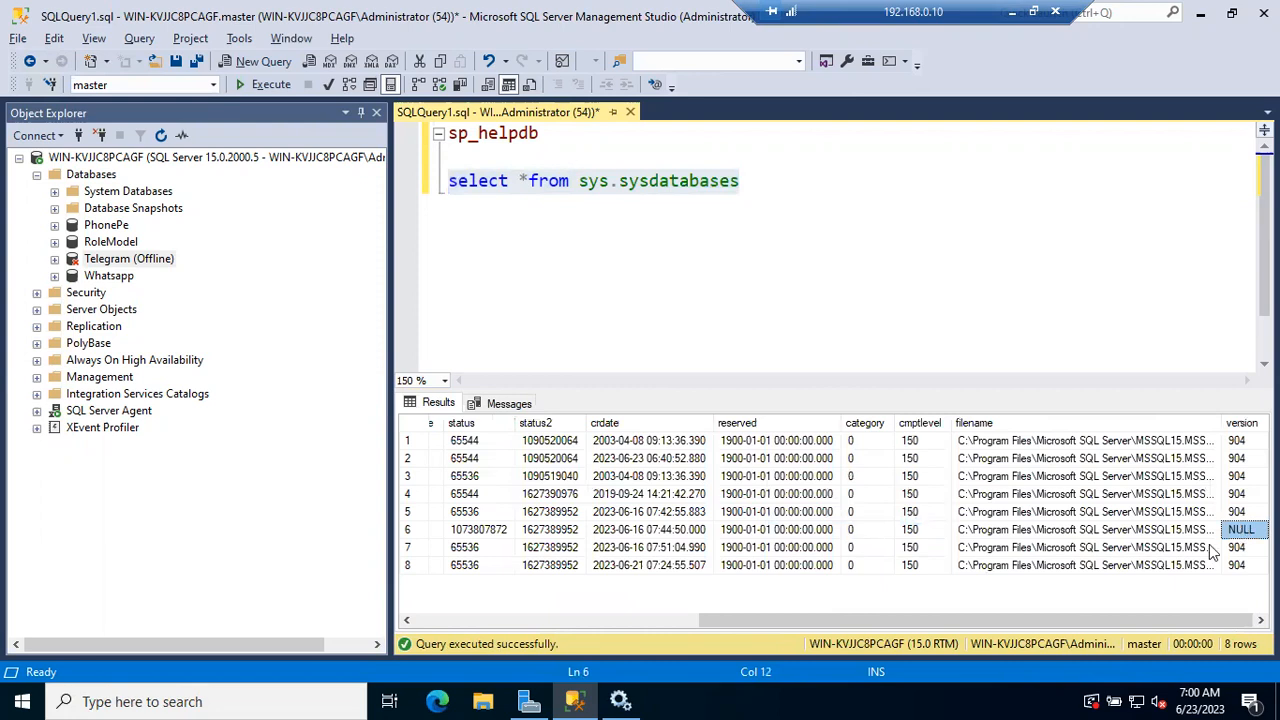
pyautogui.moveTo(1048, 623); pyautogui.dragTo(757, 620)
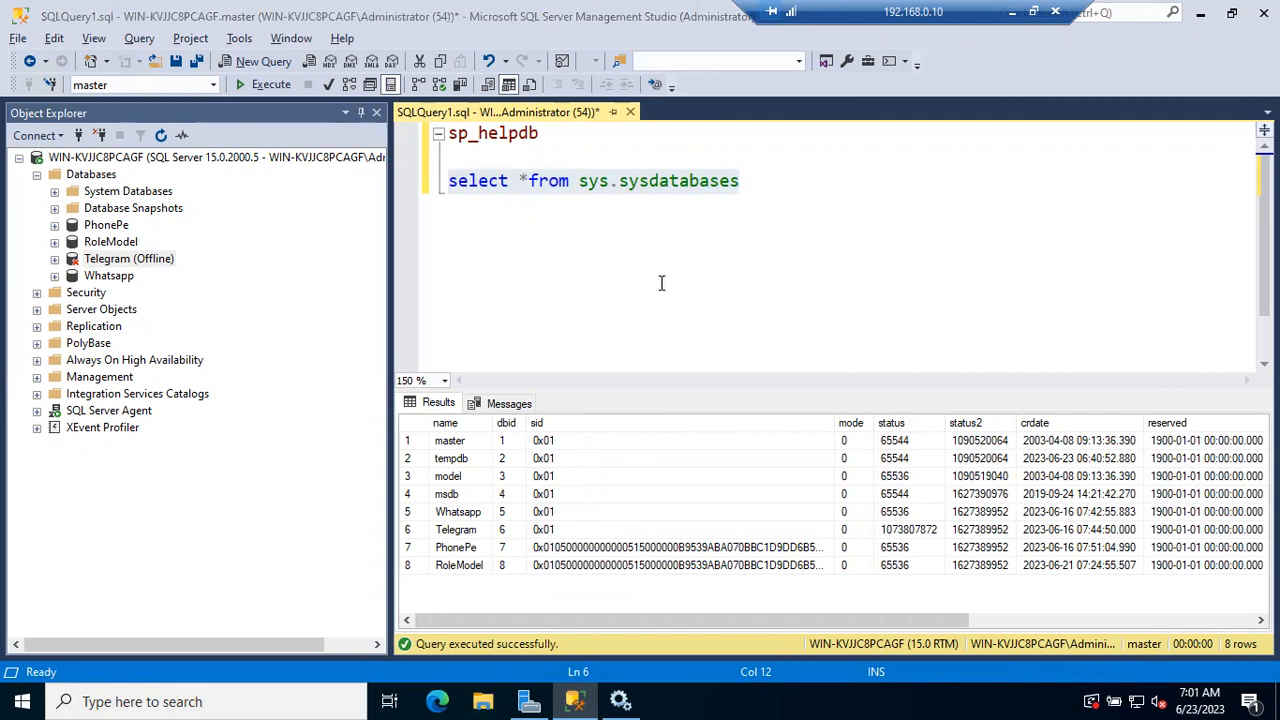
# Open This PC in File Explorer and compare Local Disk (C:) with the server node in Management Studio
pyautogui.press('super+e')
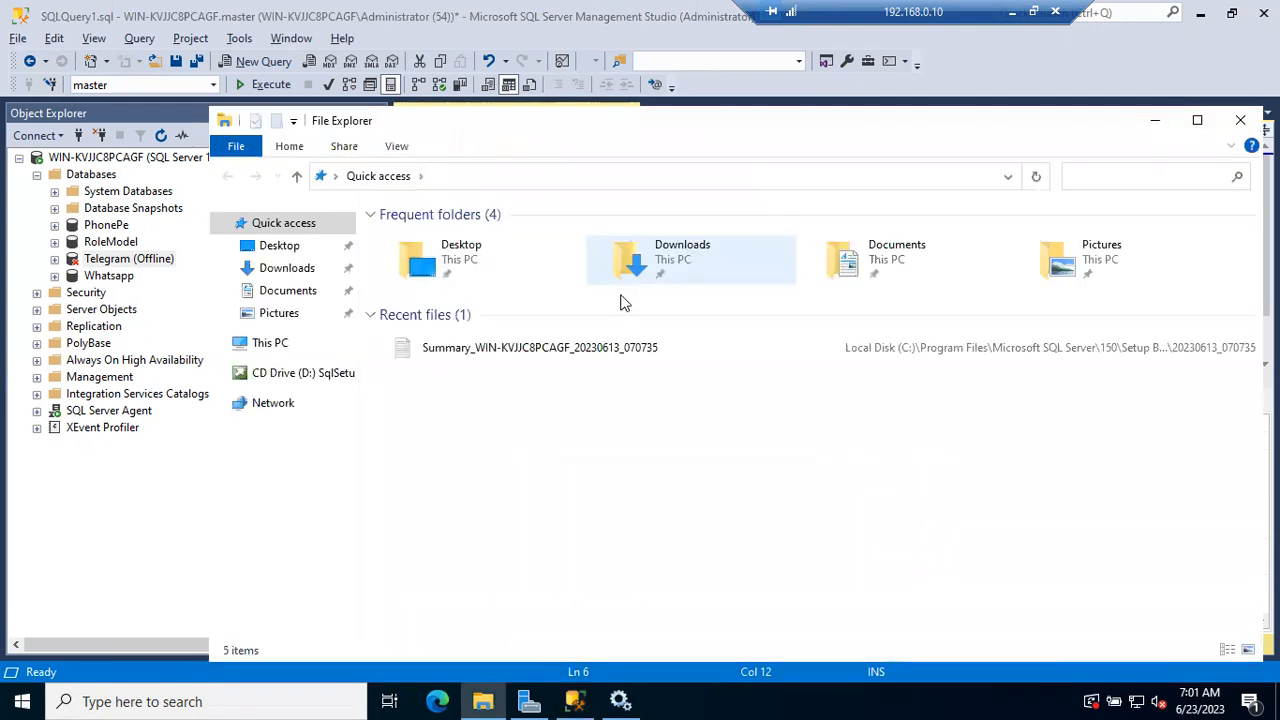
pyautogui.click(284, 344)
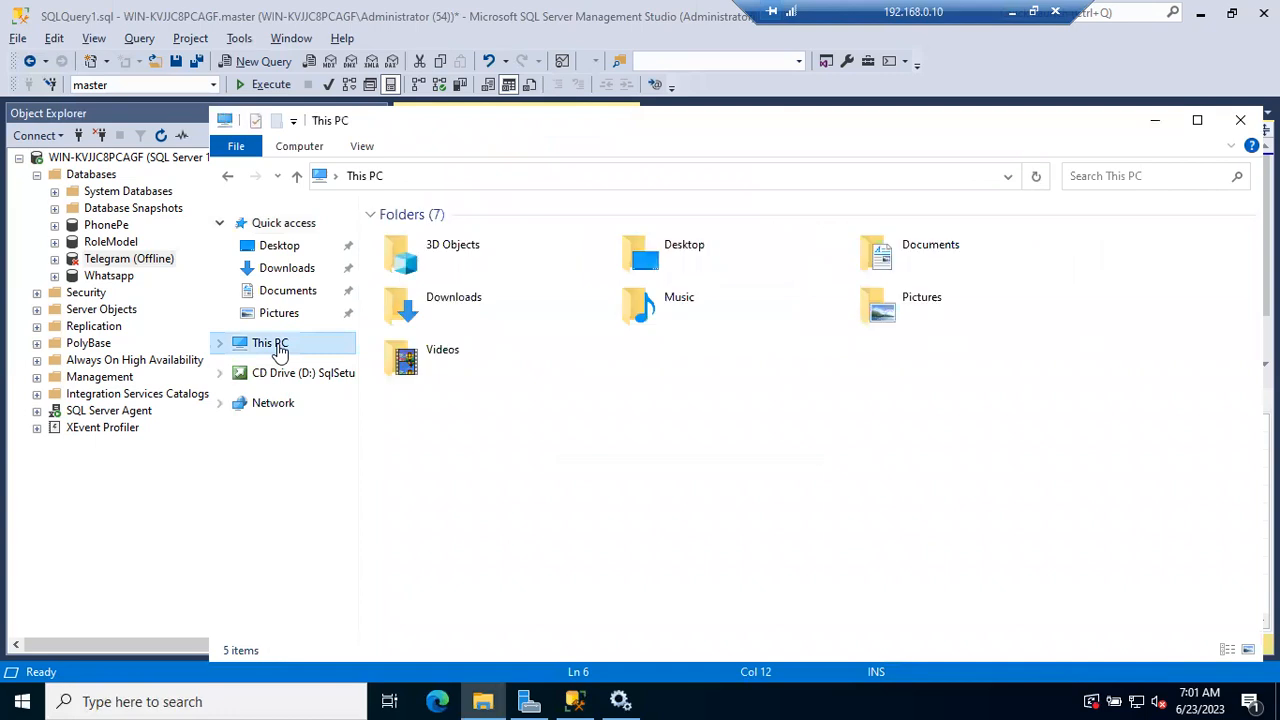
pyautogui.click(470, 423)
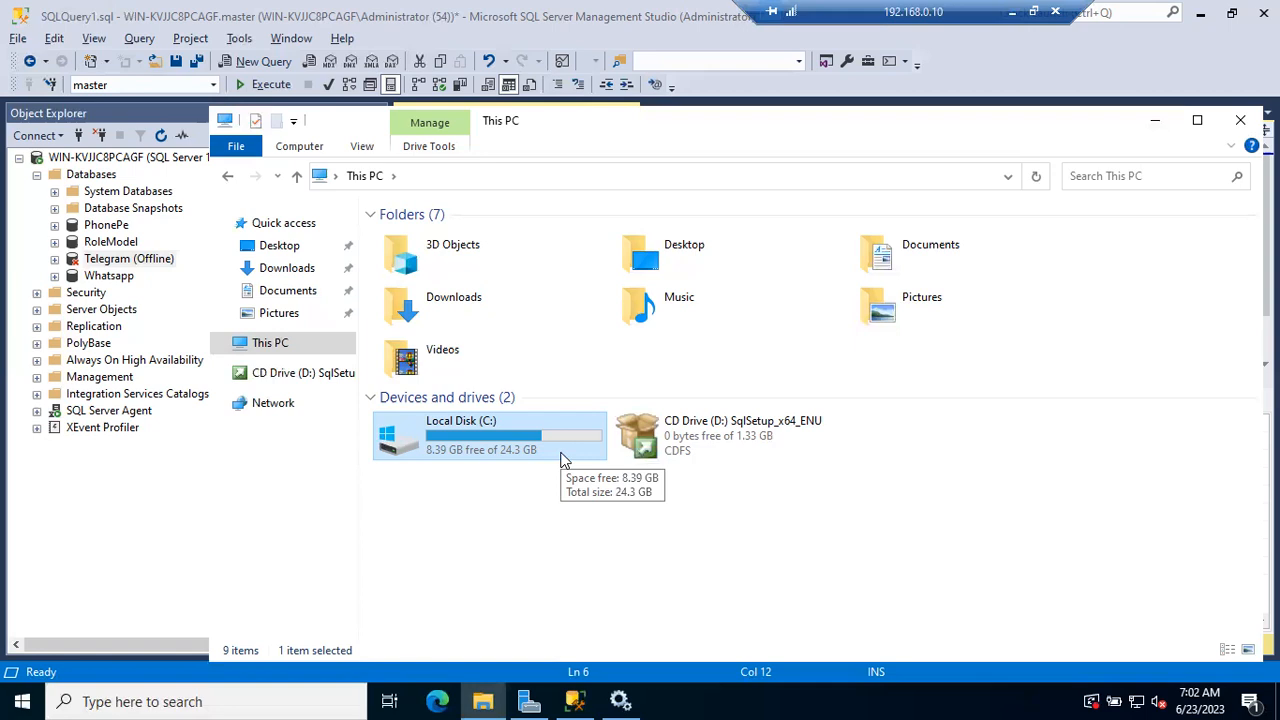
pyautogui.click(147, 158)
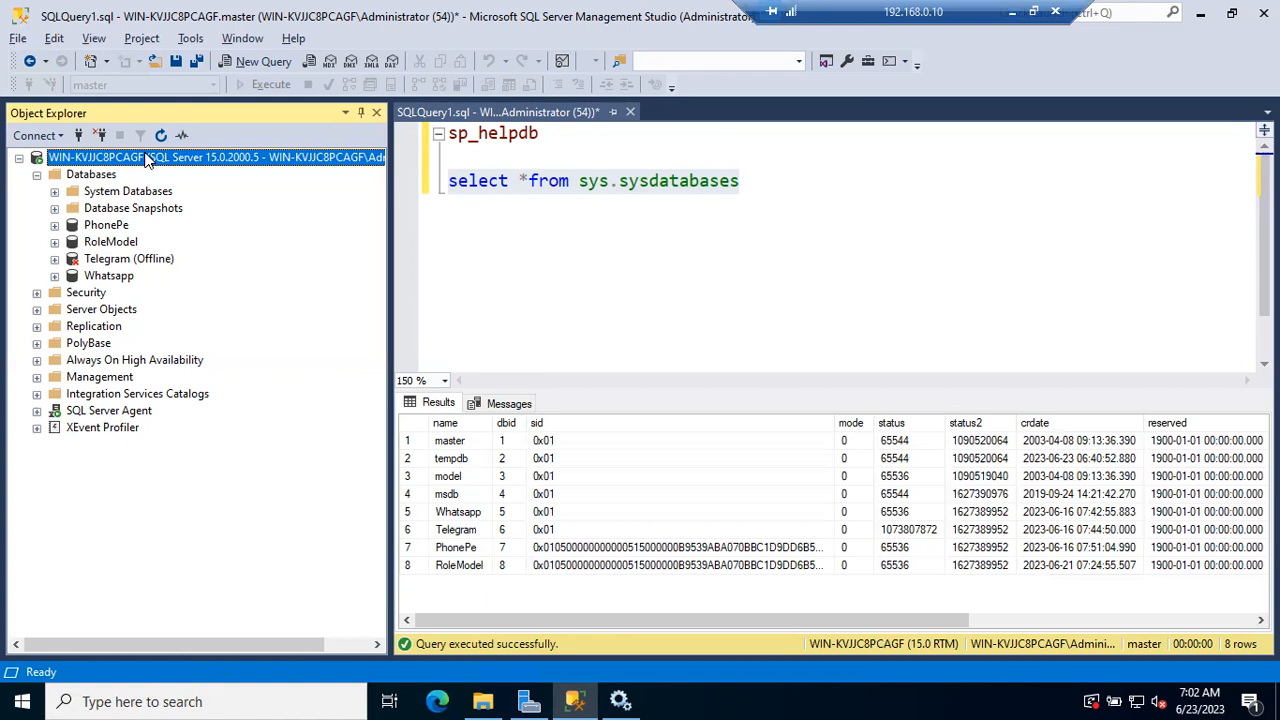
pyautogui.click(483, 701)
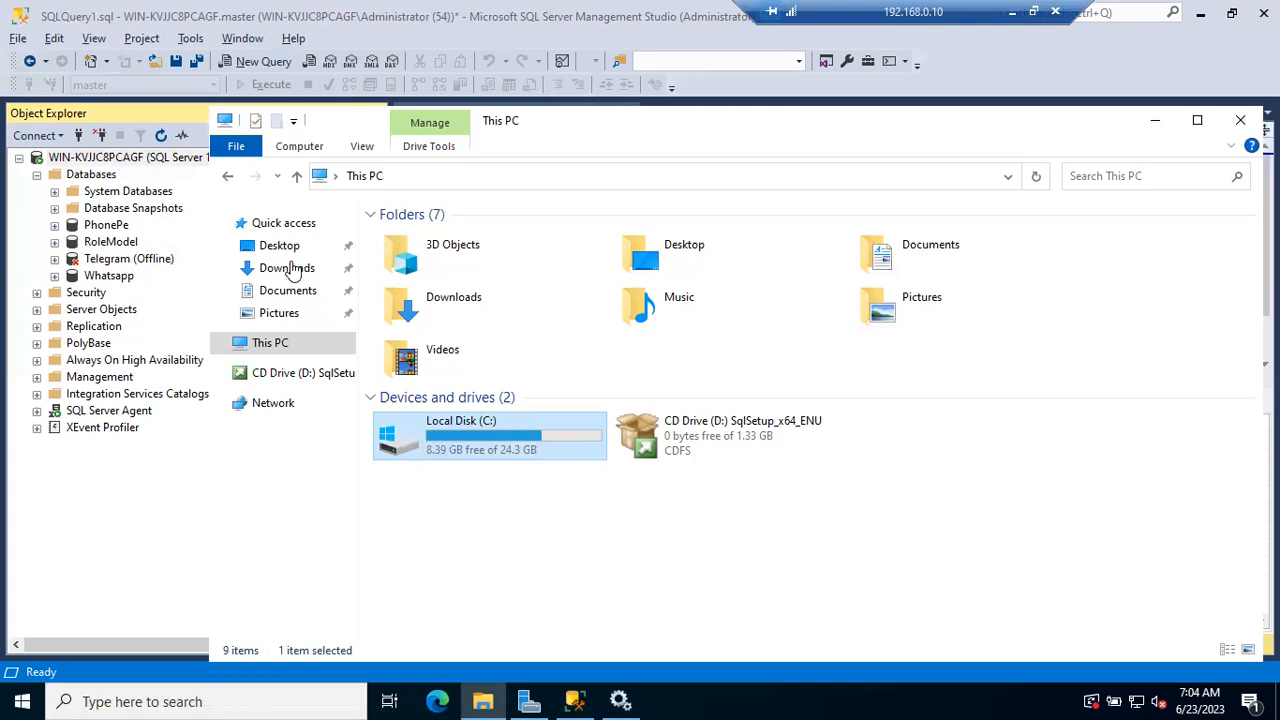
pyautogui.click(170, 160)
pyautogui.rightClick(170, 163)
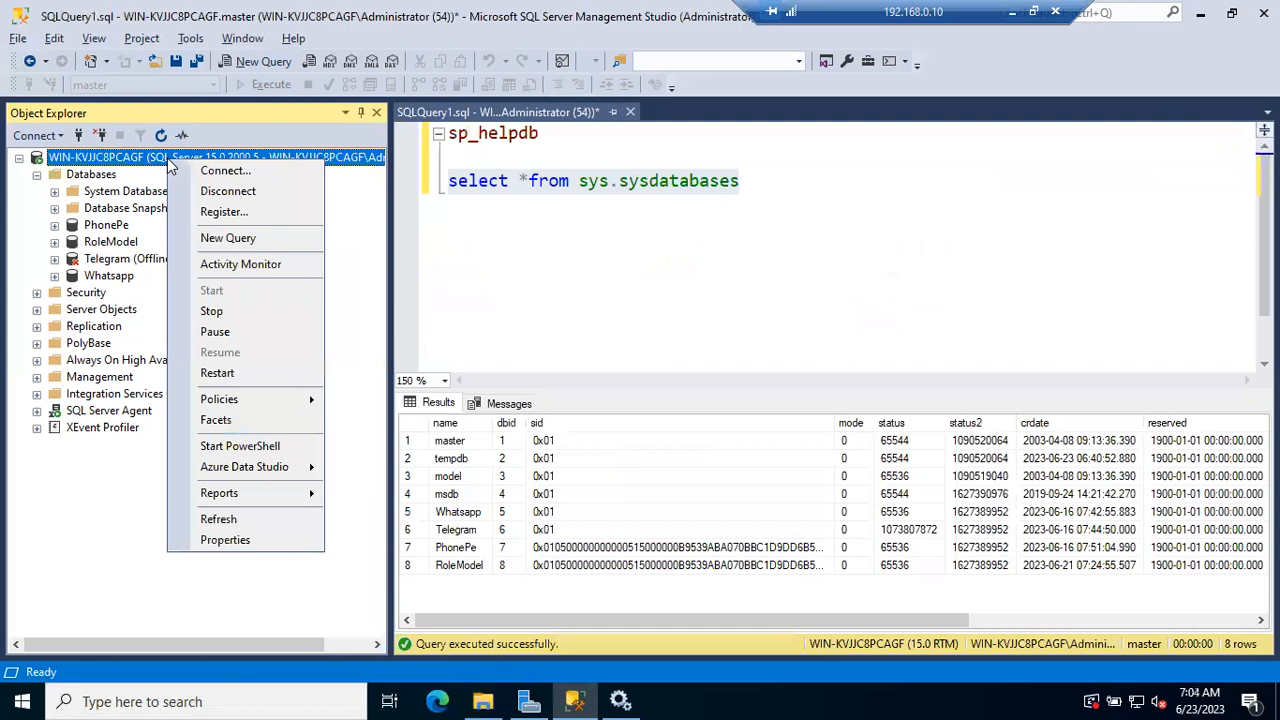
pyautogui.click(243, 240)
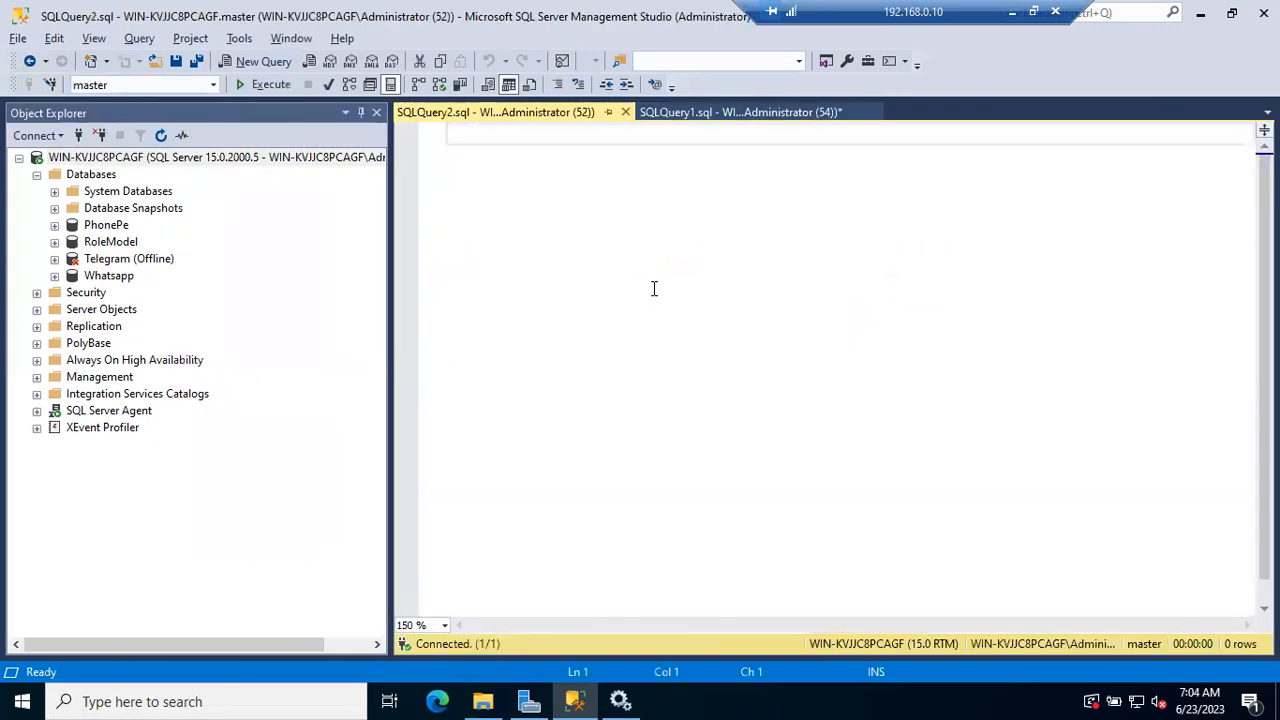
pyautogui.write('select @@c')
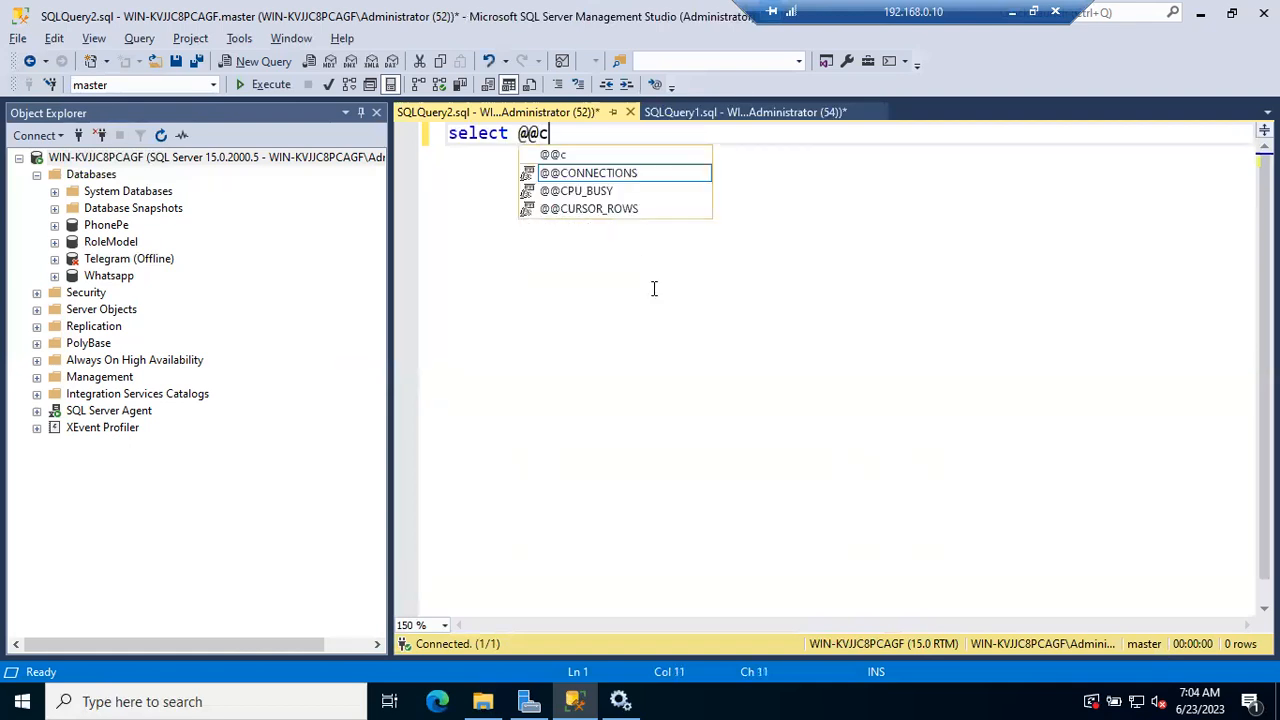
pyautogui.press('BackSpace')
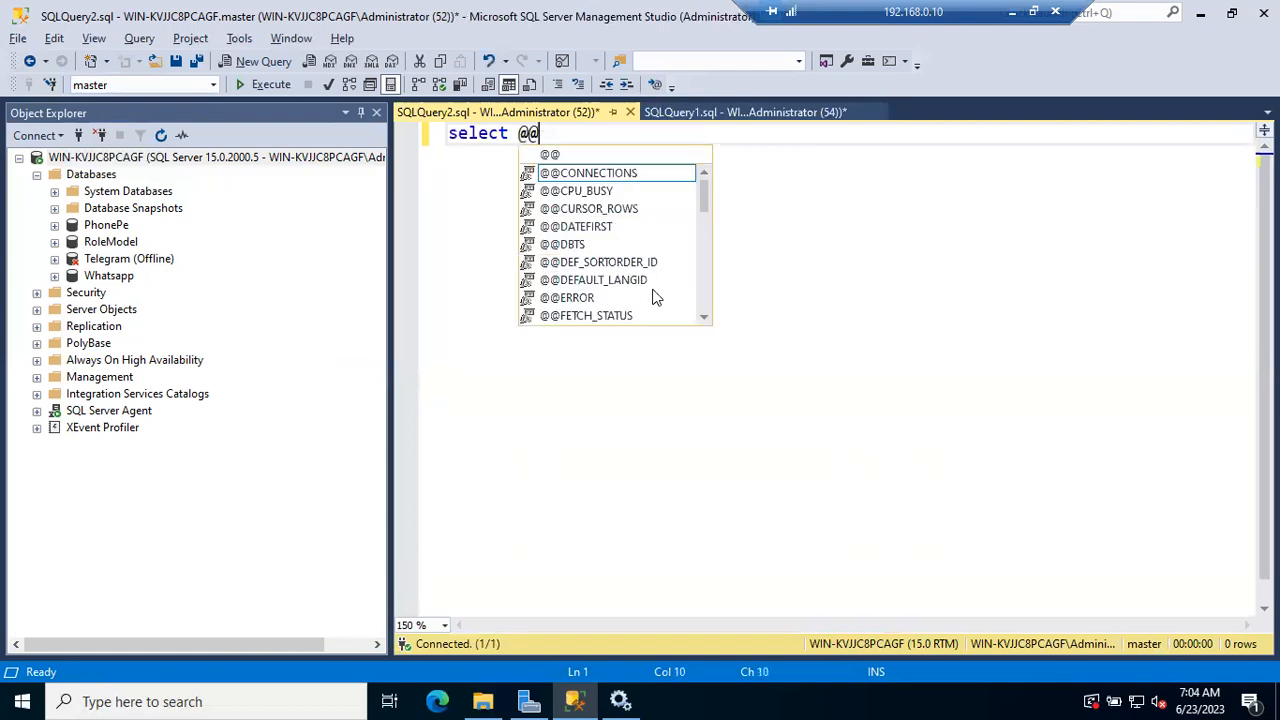
pyautogui.write('vers')
pyautogui.press('Tab')
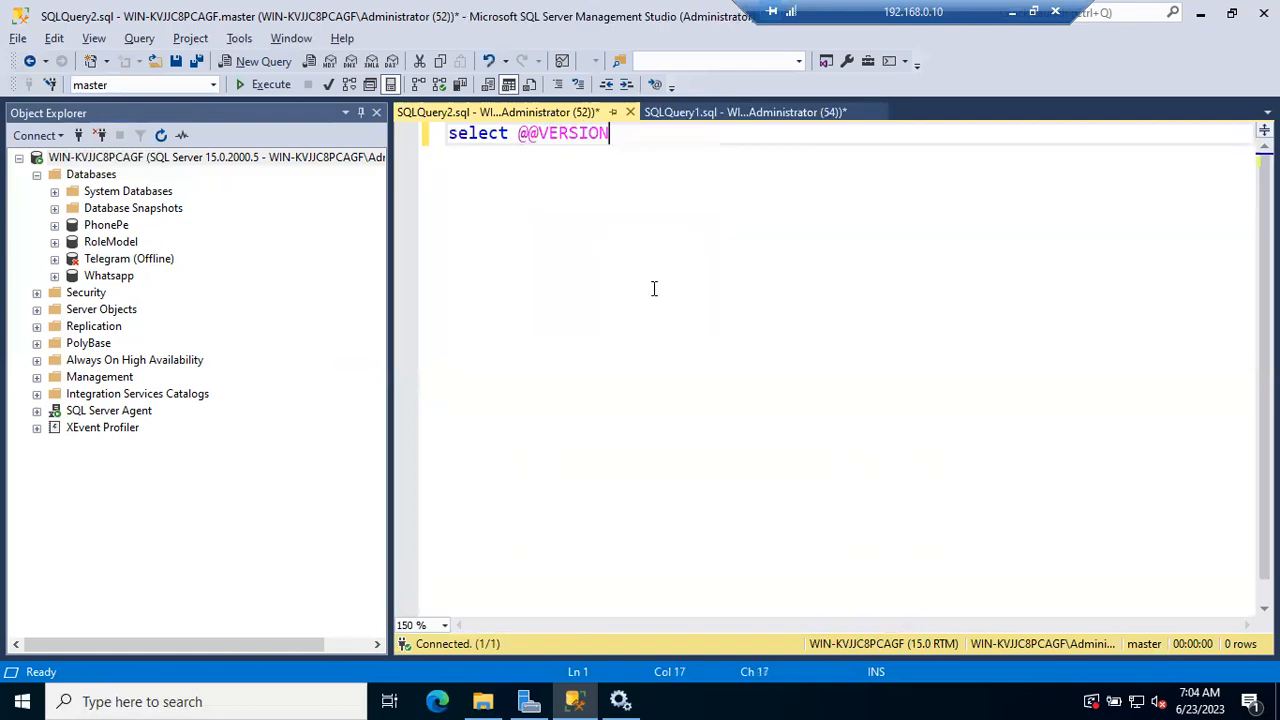
pyautogui.press('F5')
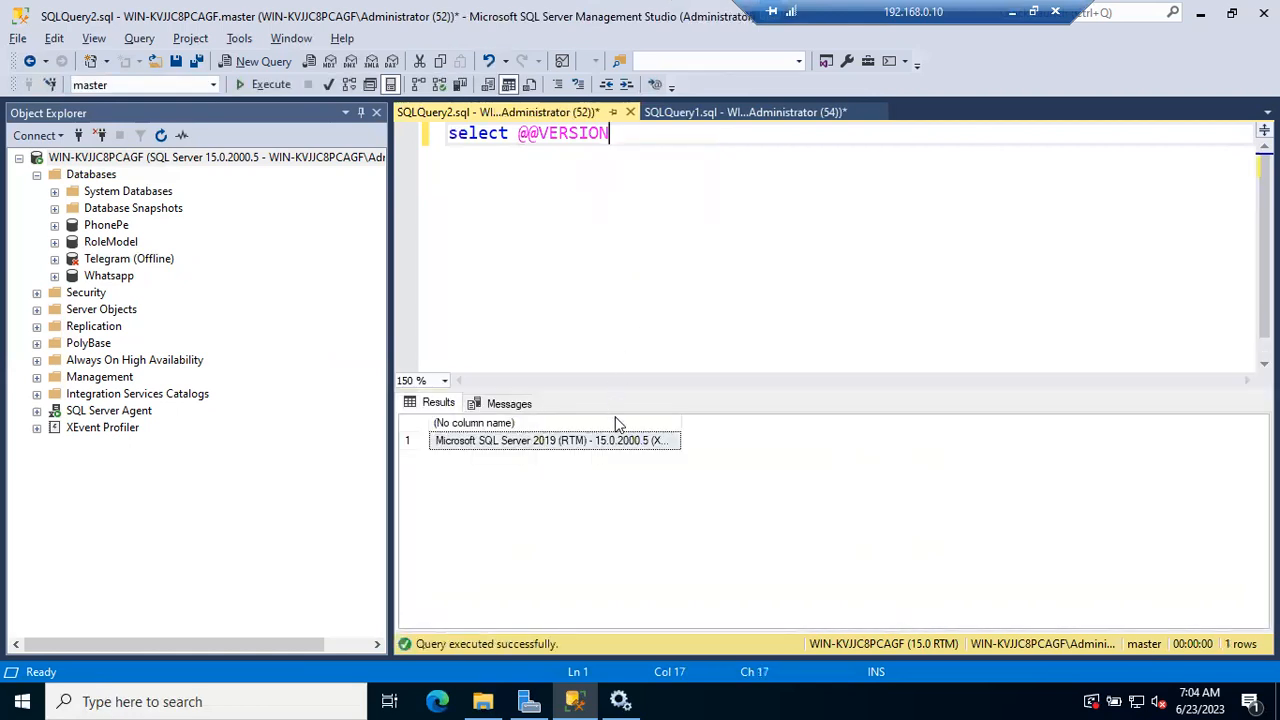
# Widen the version result column and compare its build number with the server node in Object Explorer
pyautogui.moveTo(681, 425); pyautogui.dragTo(766, 423)
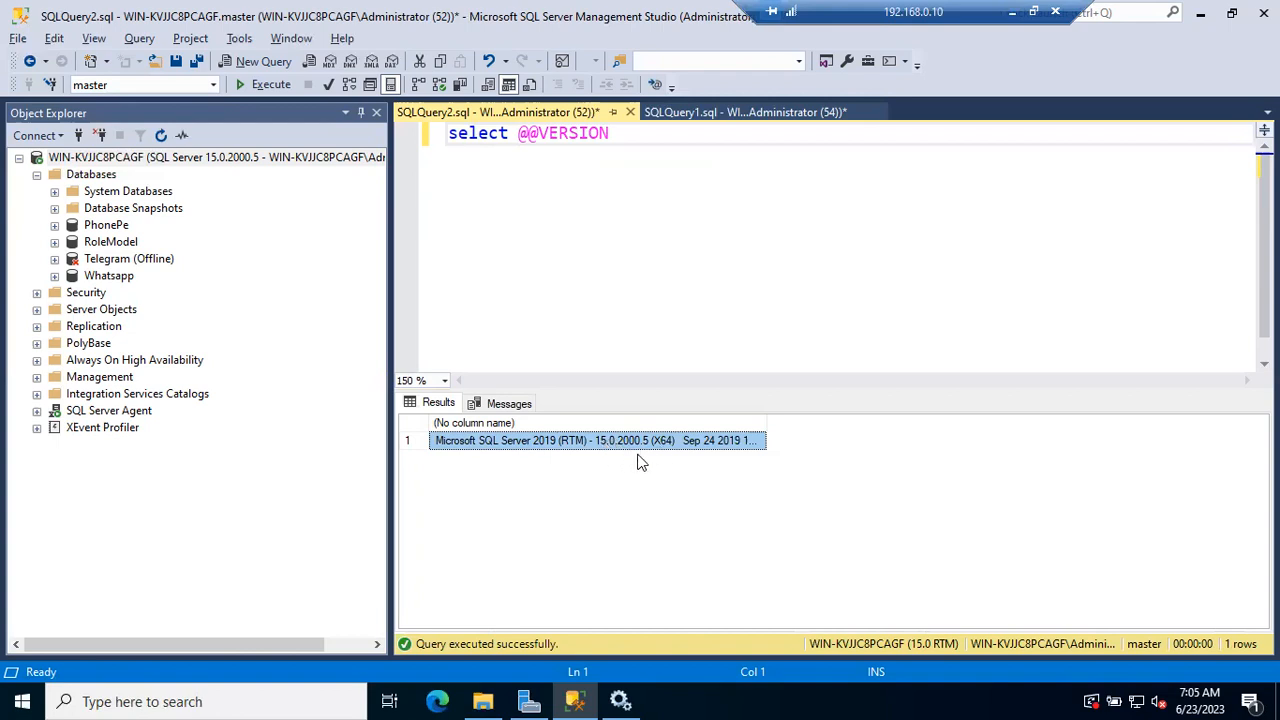
pyautogui.click(216, 161)
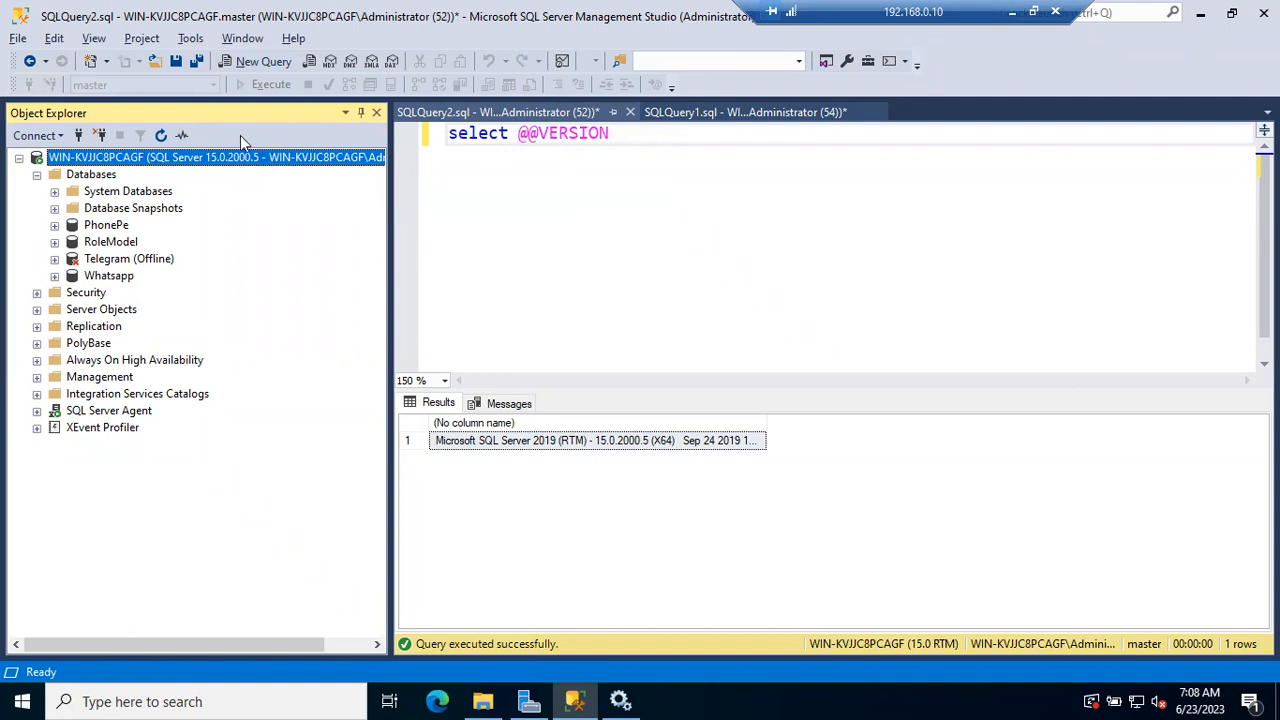
# Leave the remote session, switch to Chrome and open the Microsoft SQL Server Versions List at sqlserverbuilds.blogspot.com
pyautogui.click(1015, 13)
pyautogui.moveTo(515, 700)
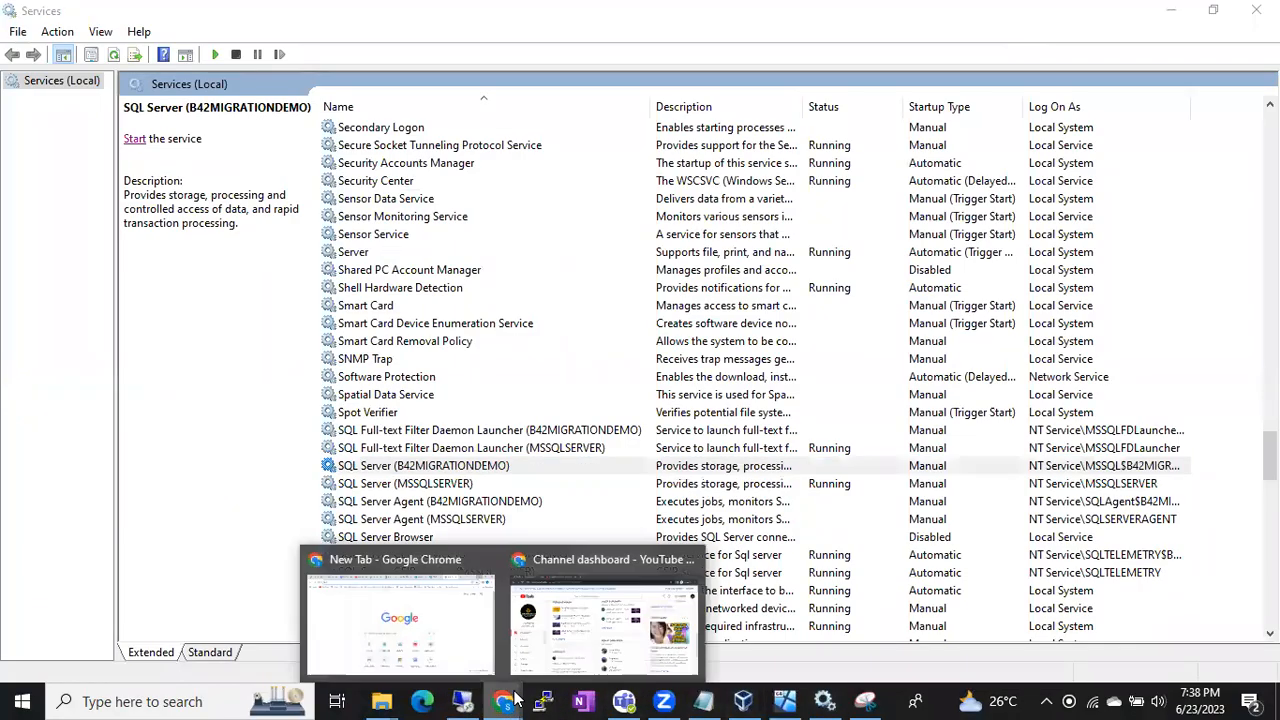
pyautogui.click(469, 646)
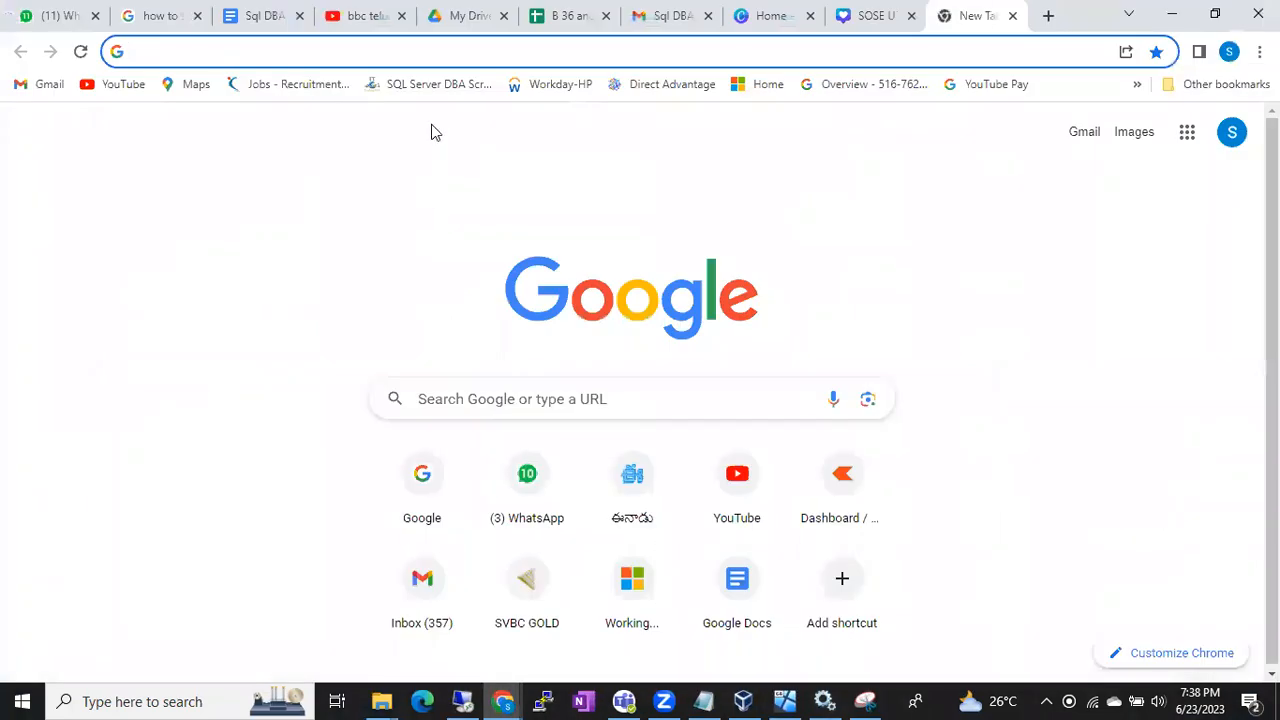
pyautogui.write('b')
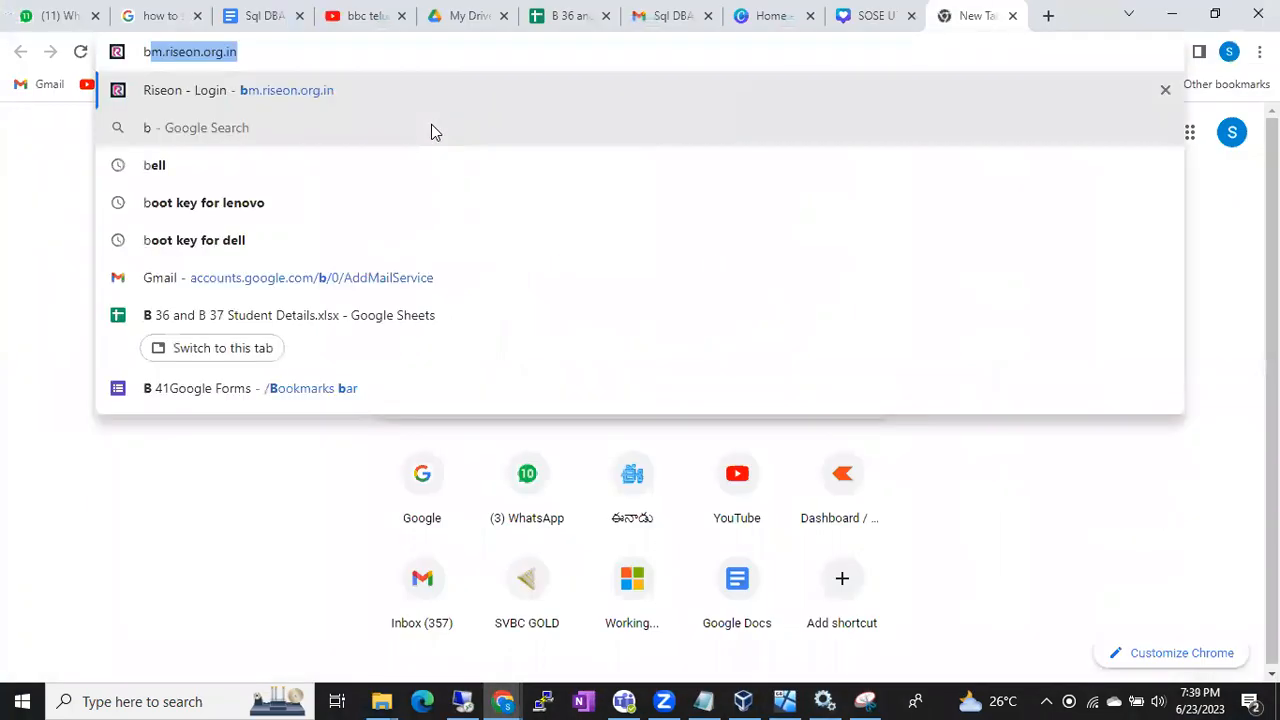
pyautogui.press('BackSpace')
pyautogui.press('BackSpace')
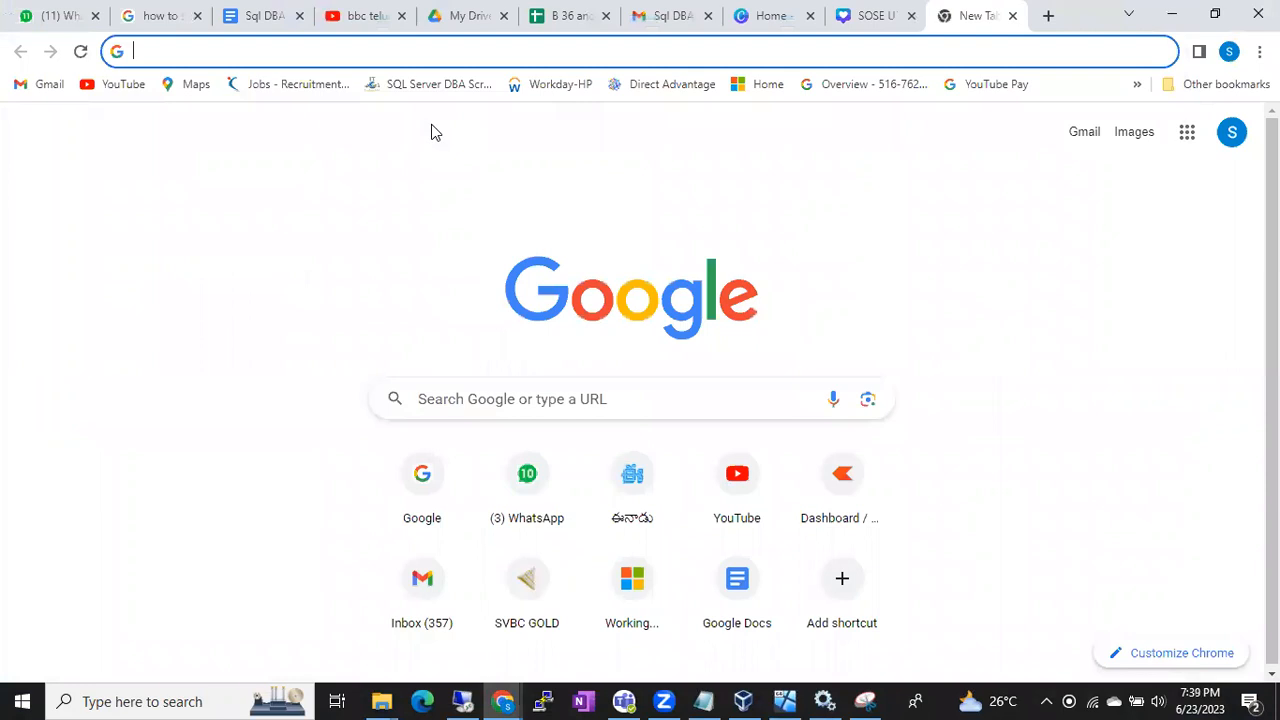
pyautogui.write('sqlserverbuilds.blogspot.com')
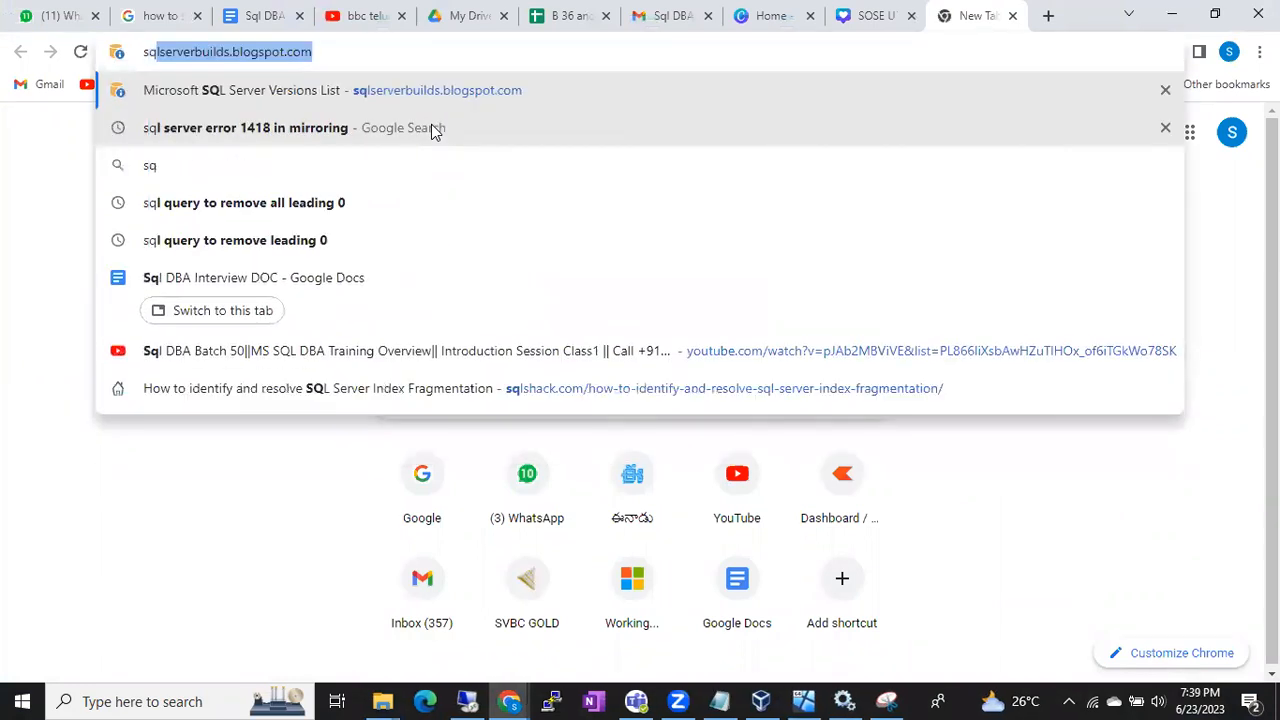
pyautogui.click(357, 80)
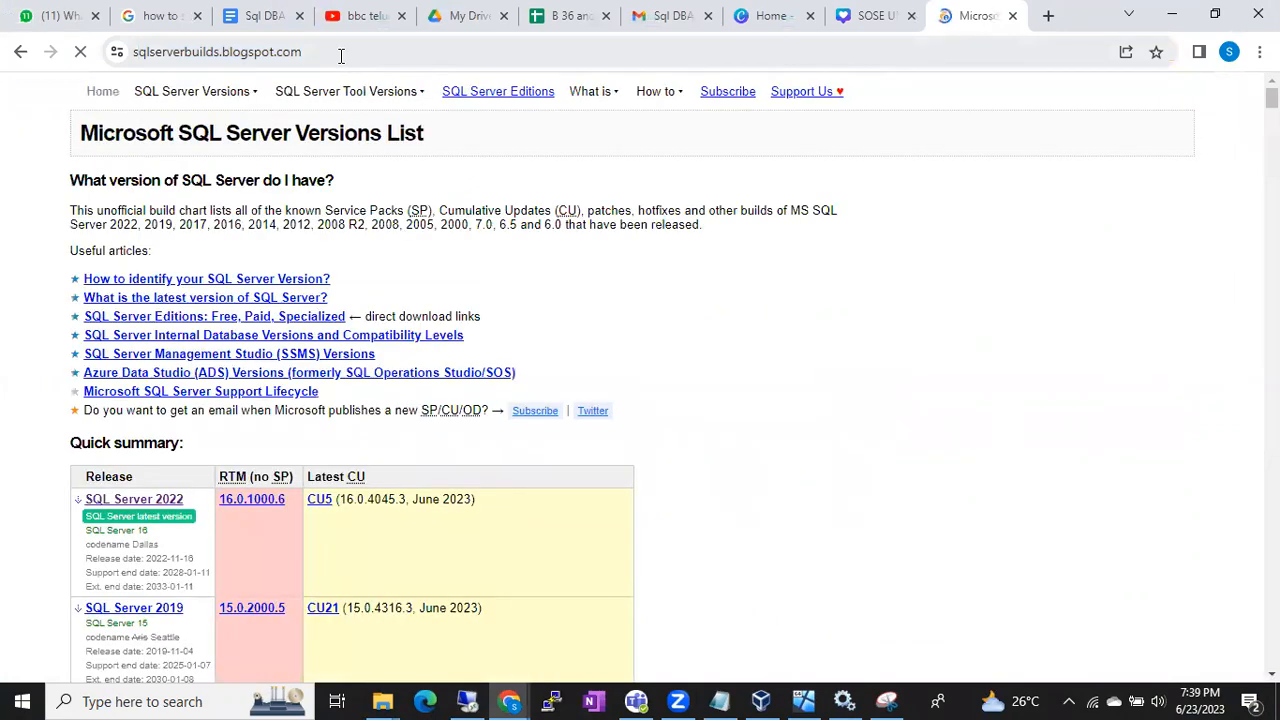
# Examine the release table's service pack columns and the parts of the SQL Server 2014 RTM build number
pyautogui.scroll(-5, 537, 326)
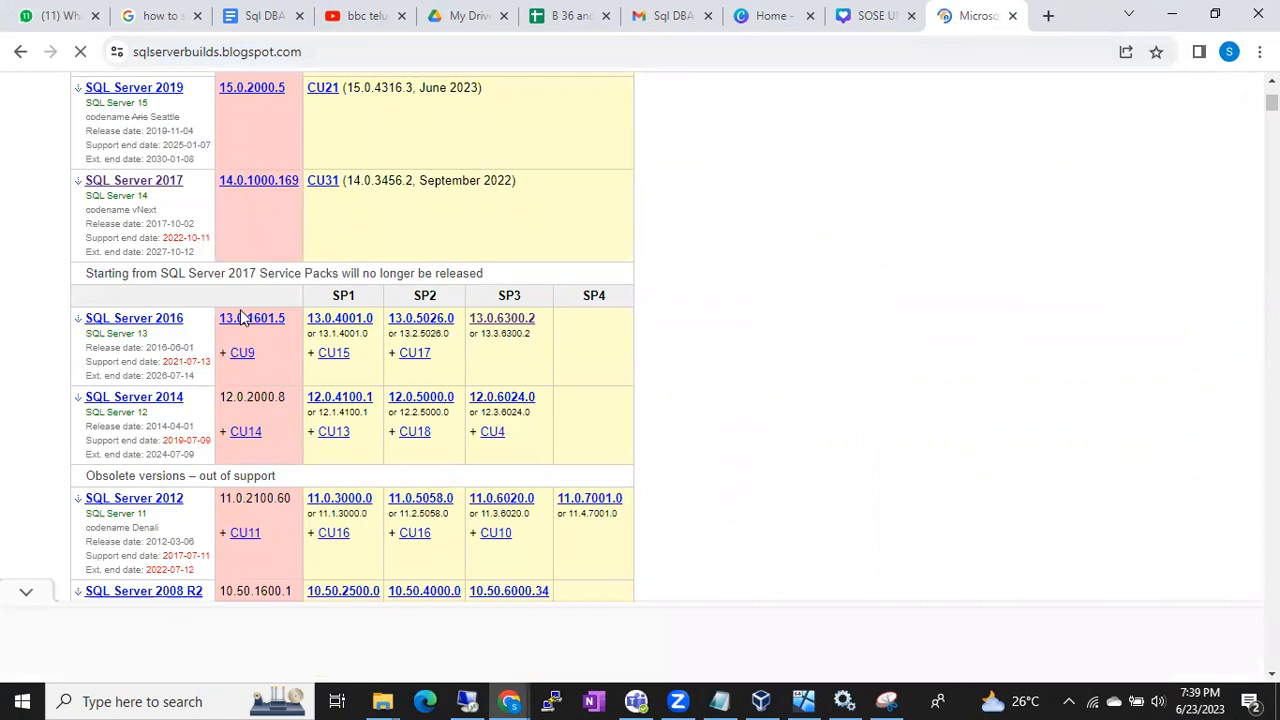
pyautogui.scroll(-3, 222, 325)
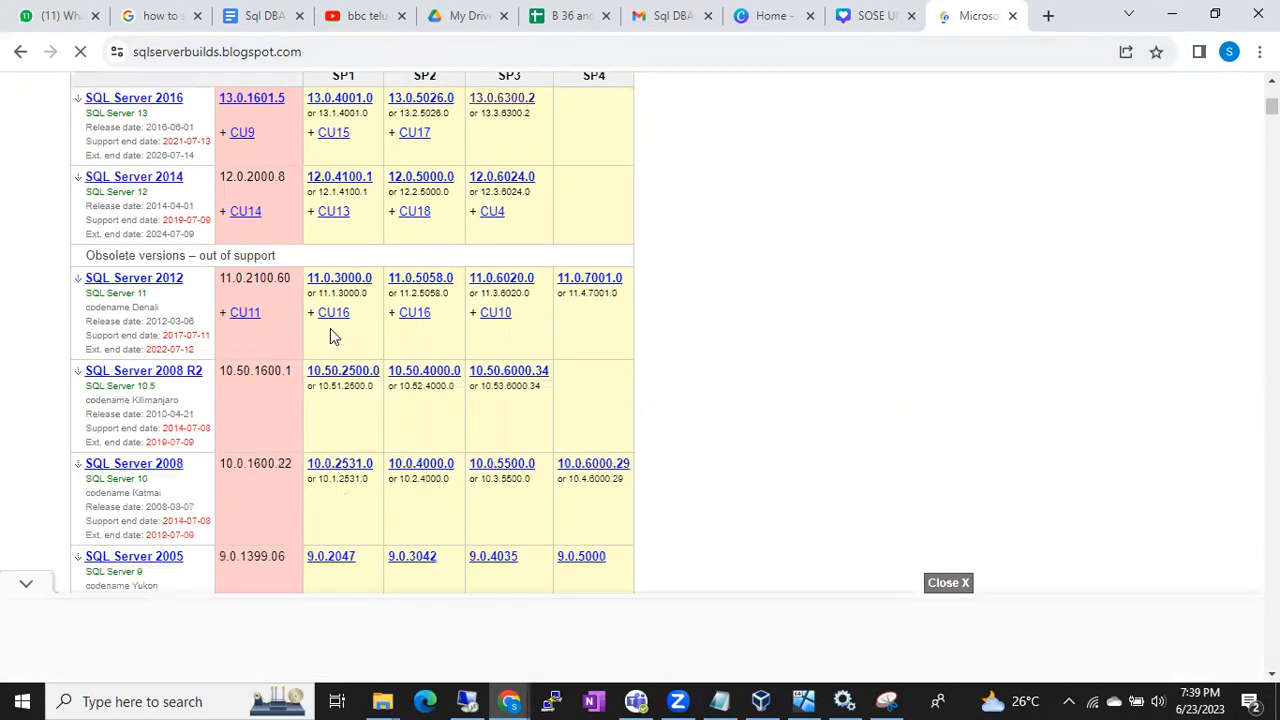
pyautogui.scroll(3, 330, 328)
pyautogui.moveTo(330, 313); pyautogui.dragTo(362, 316)
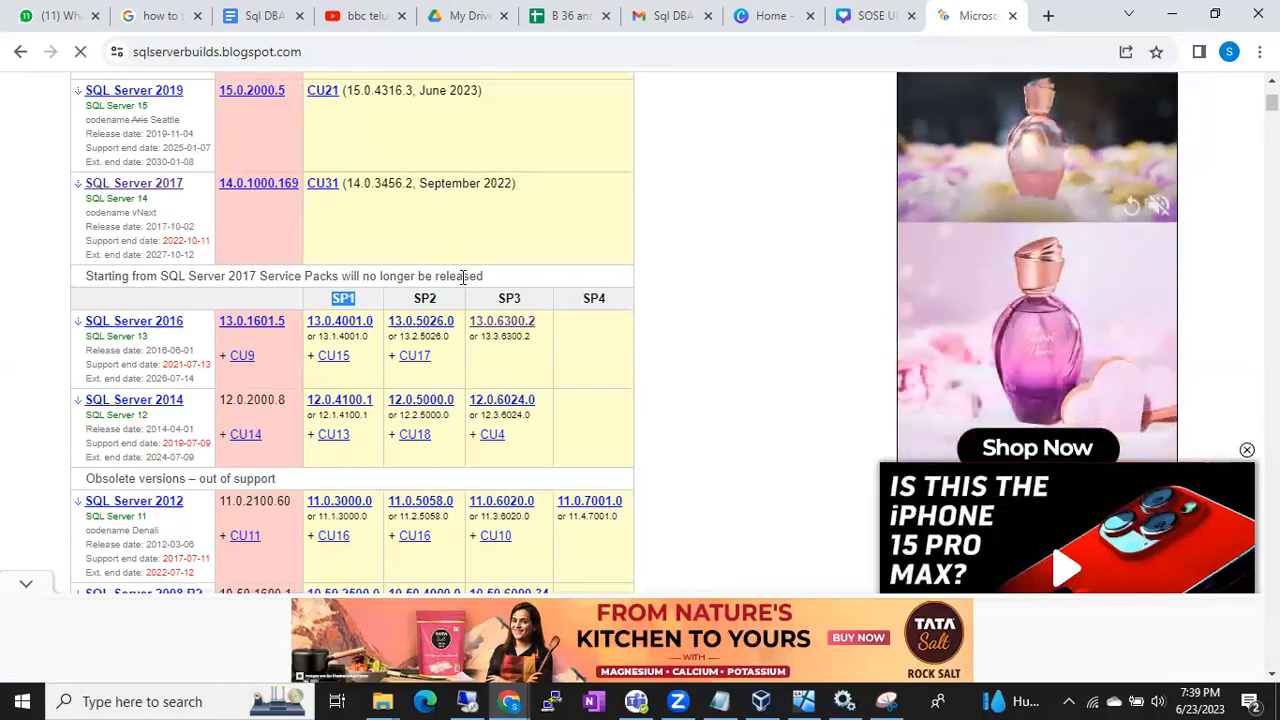
pyautogui.click(230, 402)
pyautogui.moveTo(226, 402); pyautogui.dragTo(274, 402)
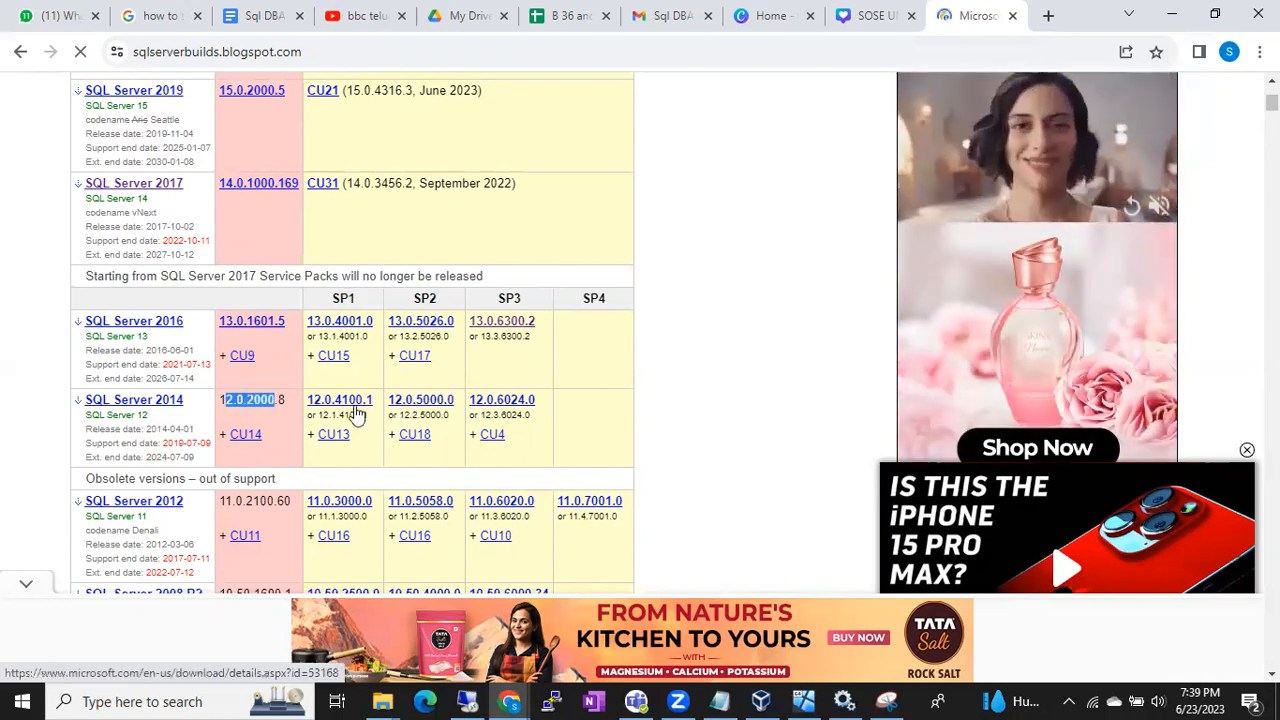
pyautogui.click(281, 407)
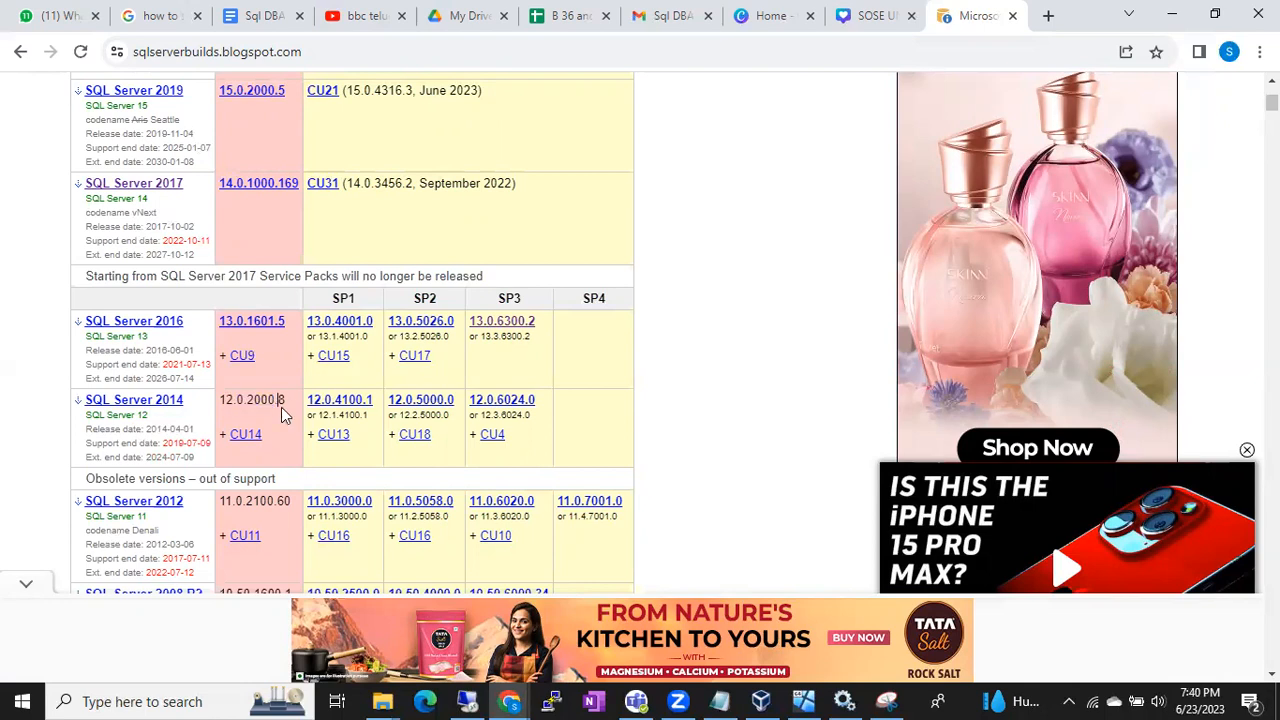
pyautogui.moveTo(289, 405); pyautogui.dragTo(246, 404)
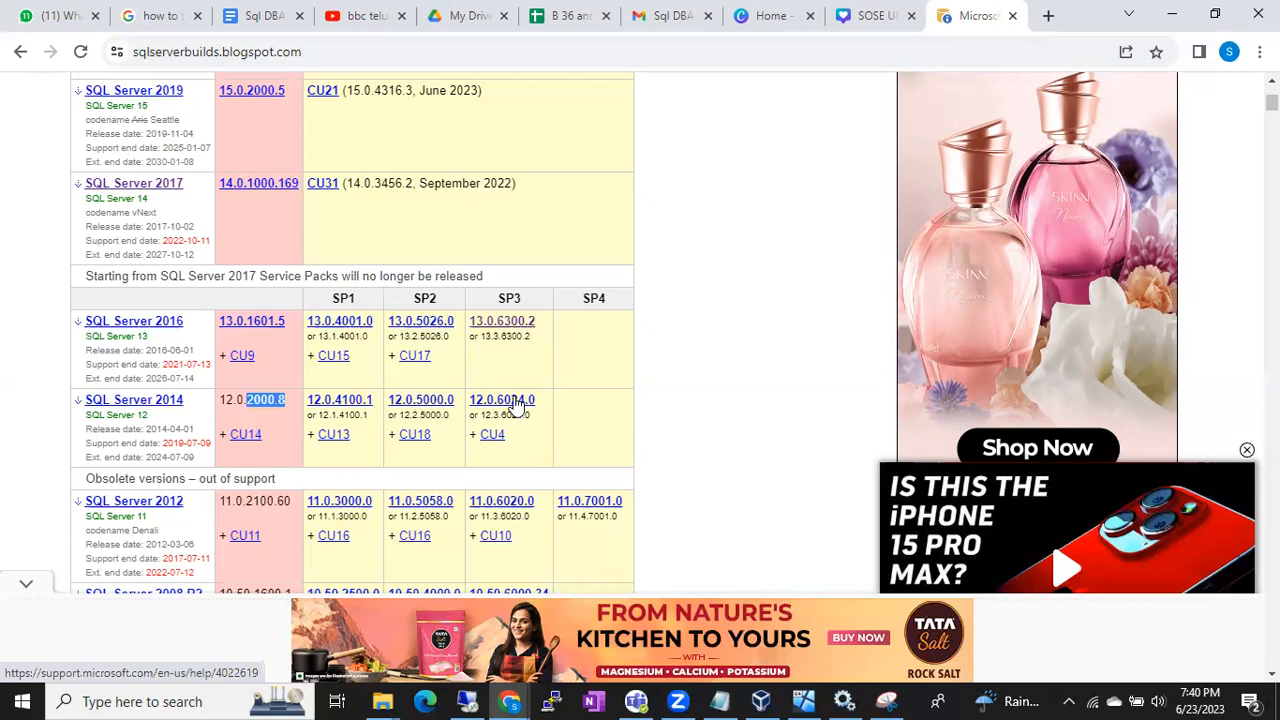
pyautogui.click(474, 700)
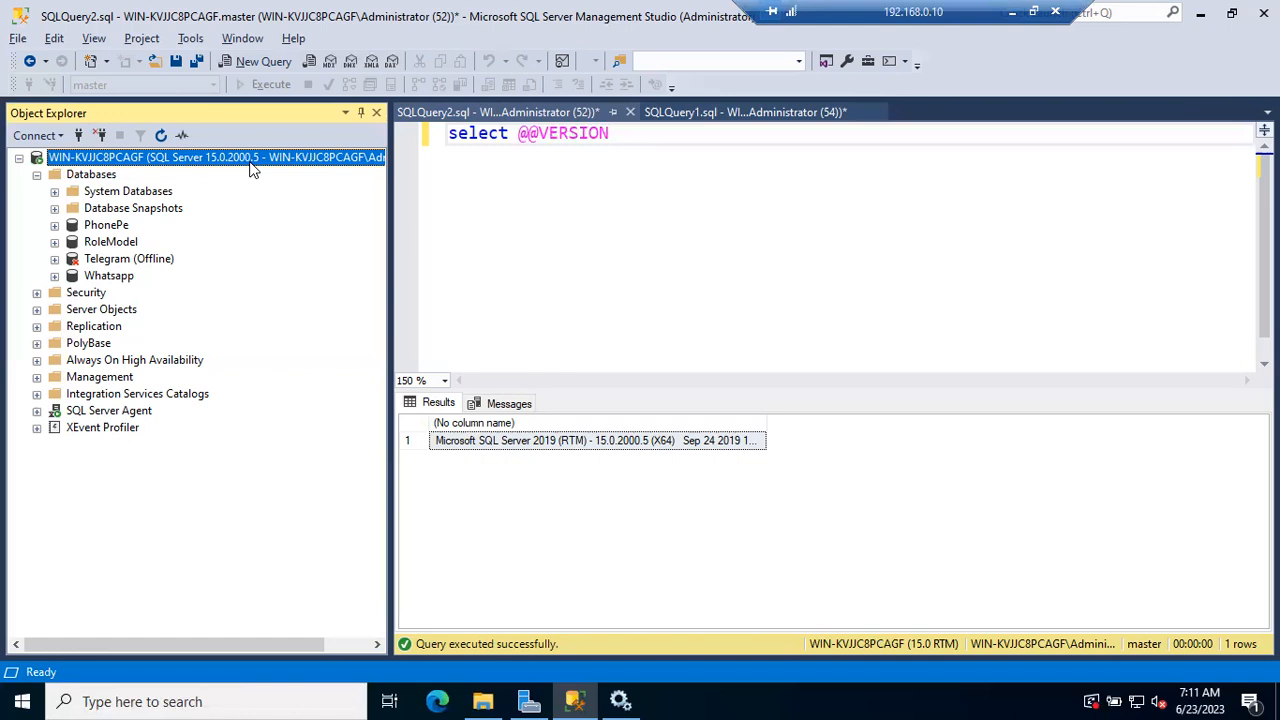
pyautogui.click(605, 172)
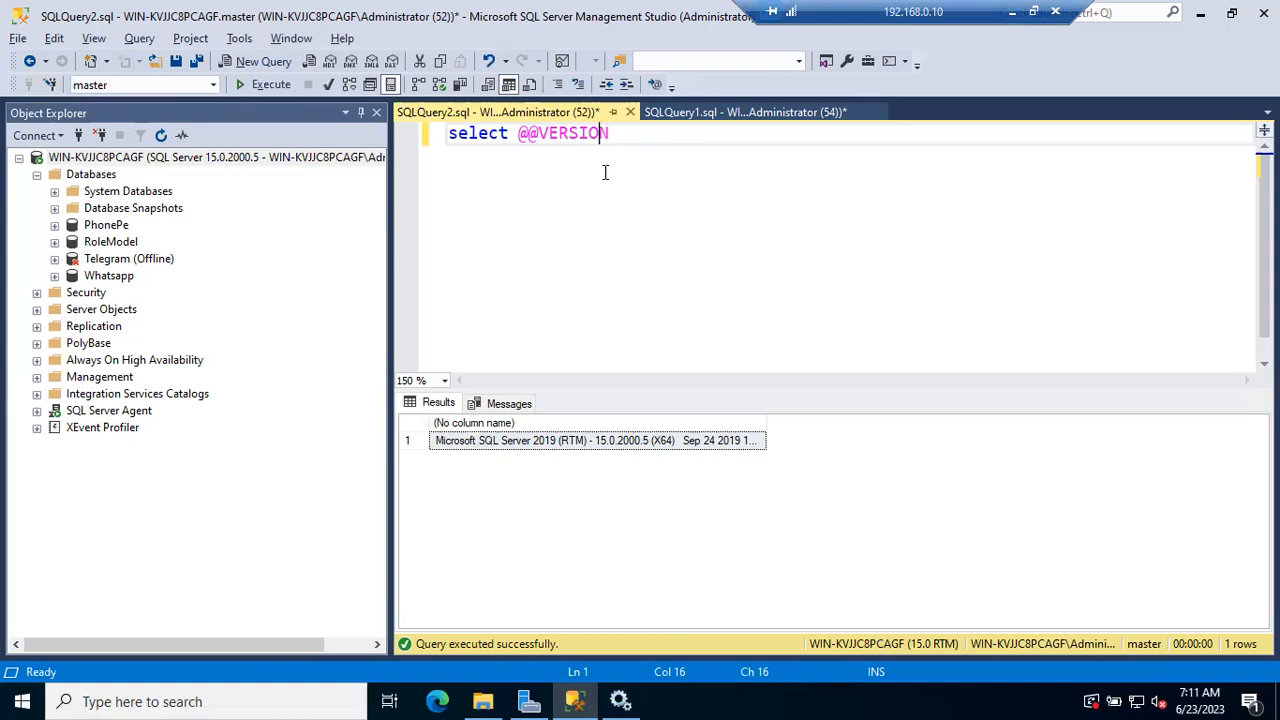
pyautogui.click(639, 159)
pyautogui.hotkey('ctrl', 'a')
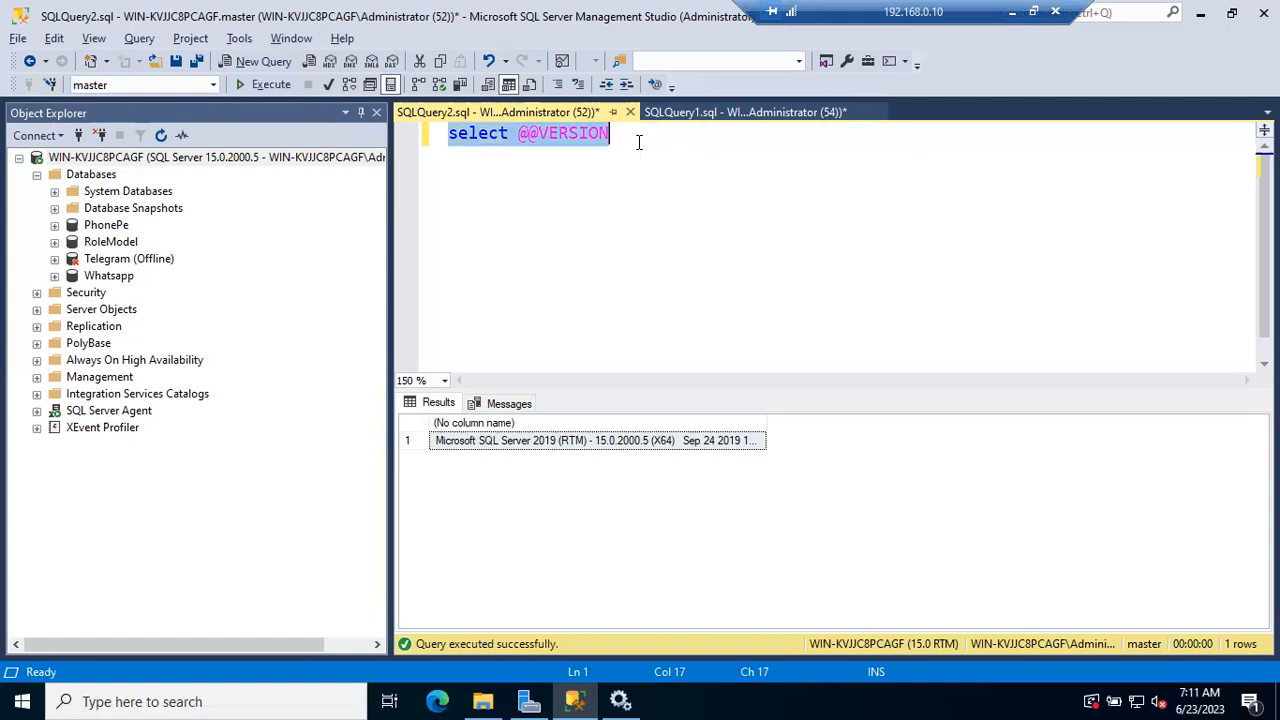
pyautogui.write('Selec')
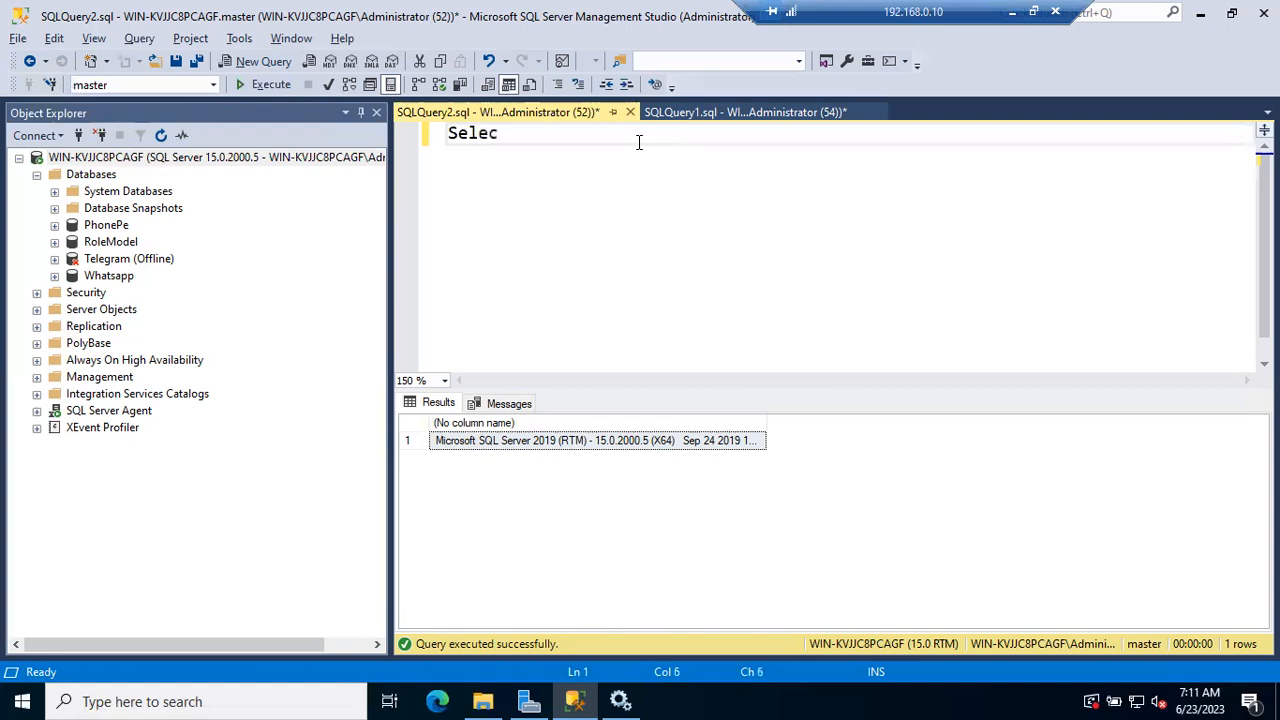
pyautogui.write('t @@server')
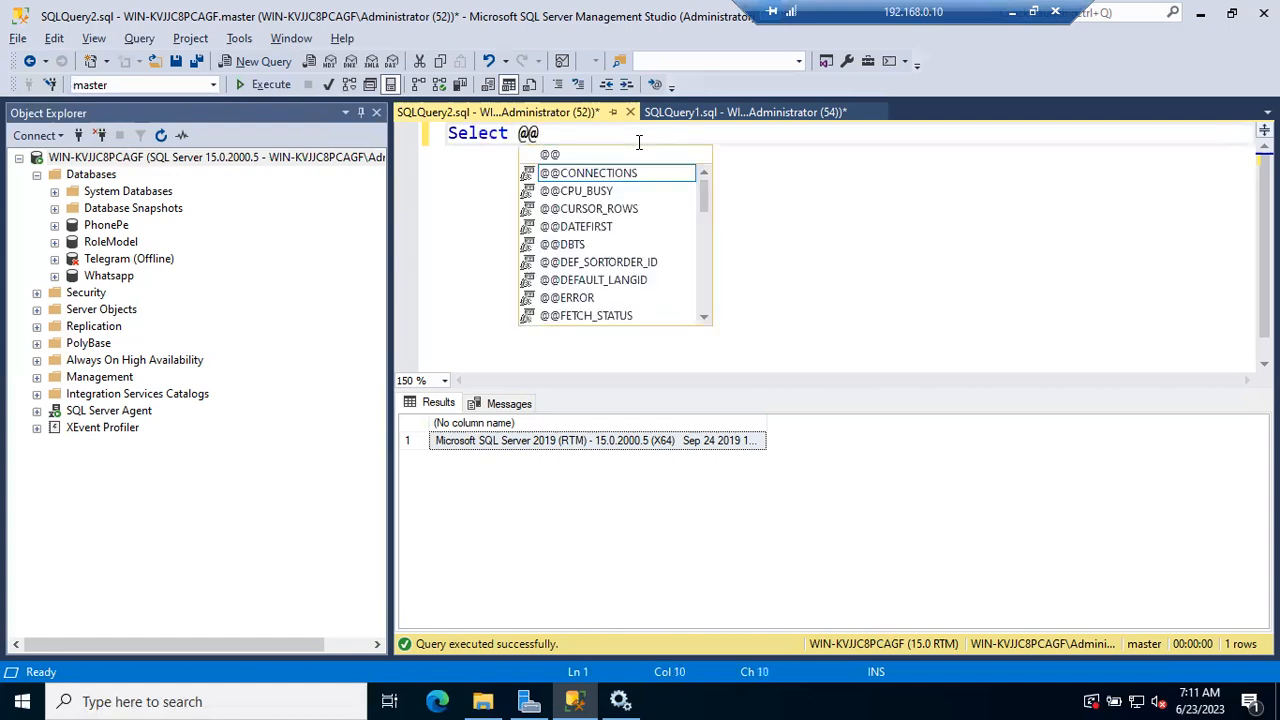
pyautogui.press('Down')
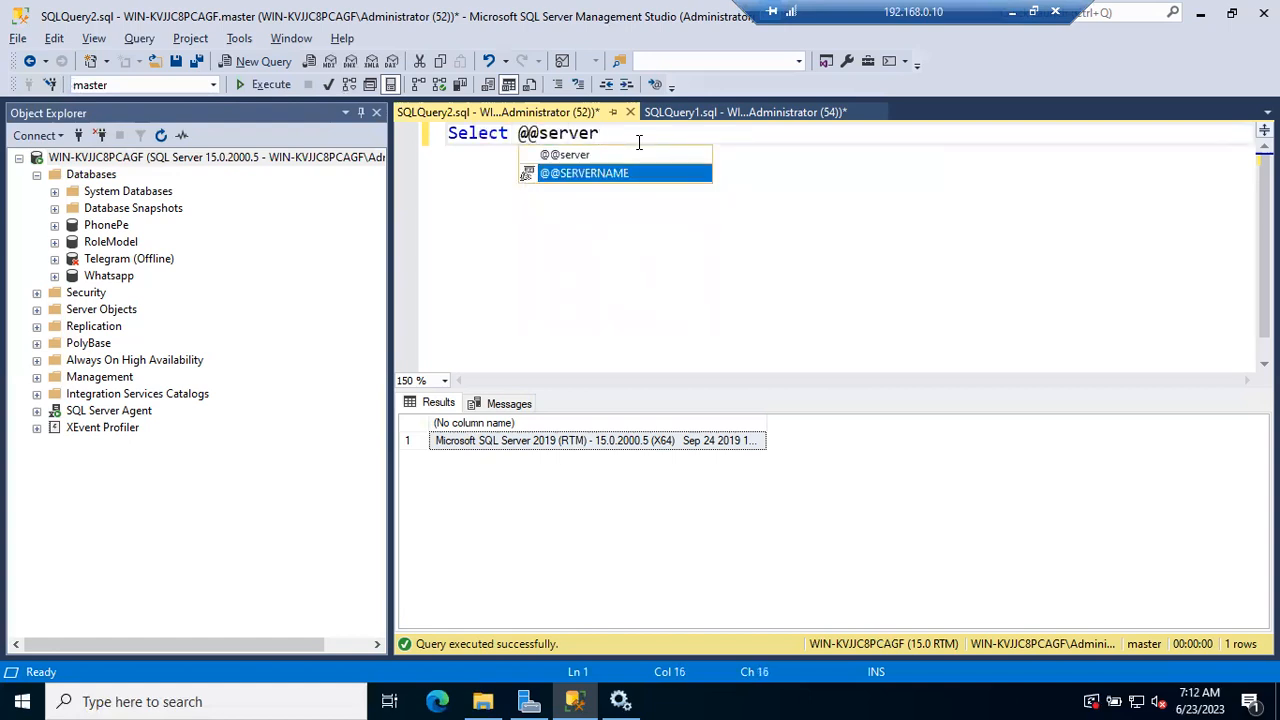
pyautogui.press('Tab')
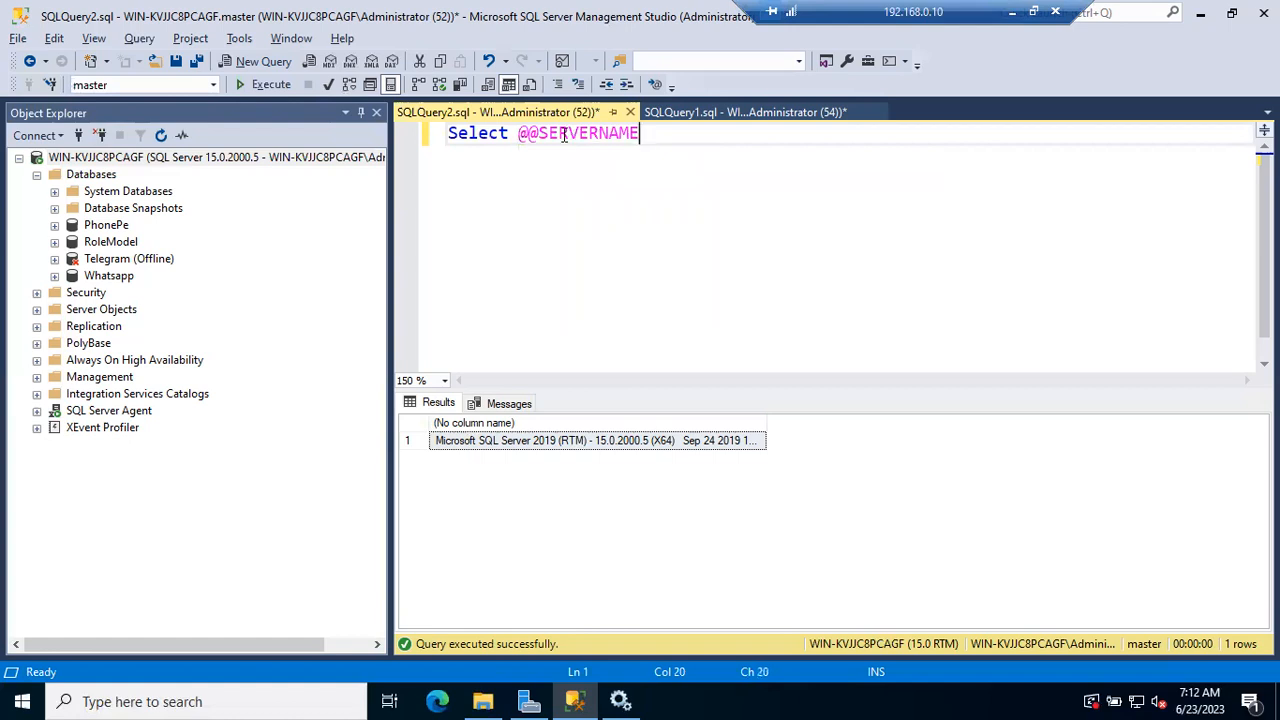
pyautogui.moveTo(564, 135)
pyautogui.click(262, 88)
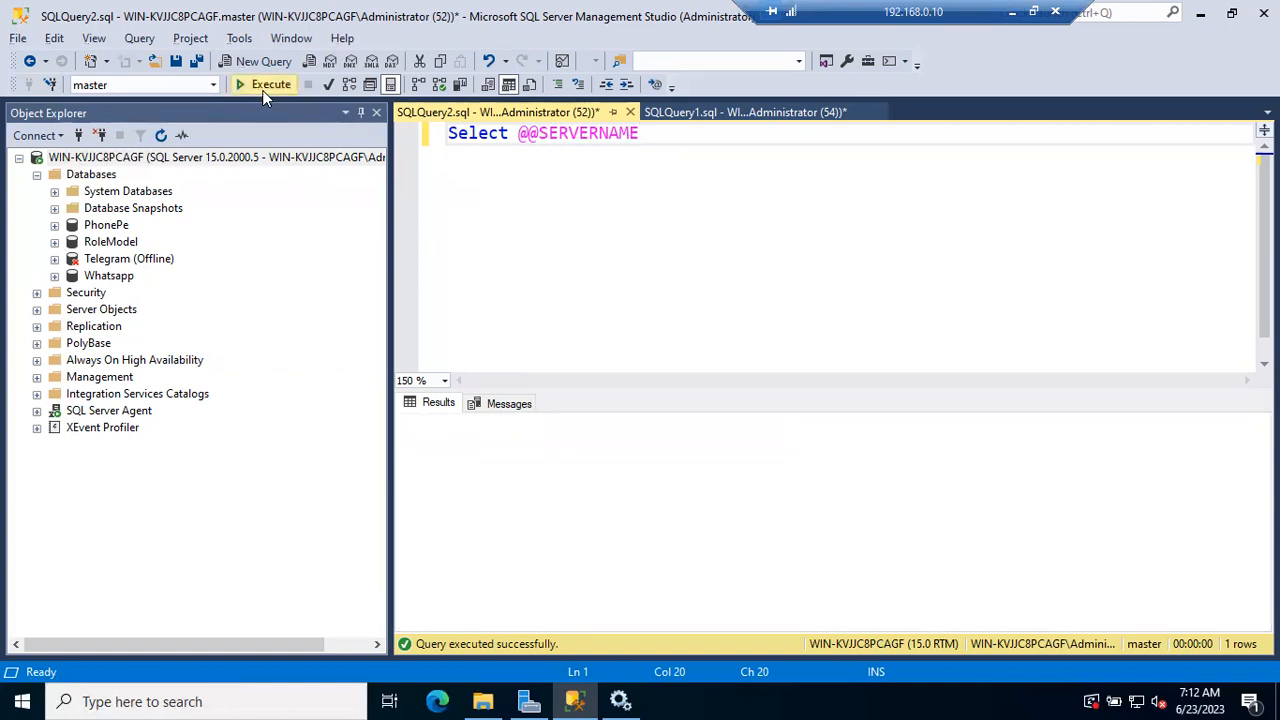
# Compare the returned server name with the server node in Object Explorer, and look at the PhonePe database's contents
pyautogui.click(80, 158)
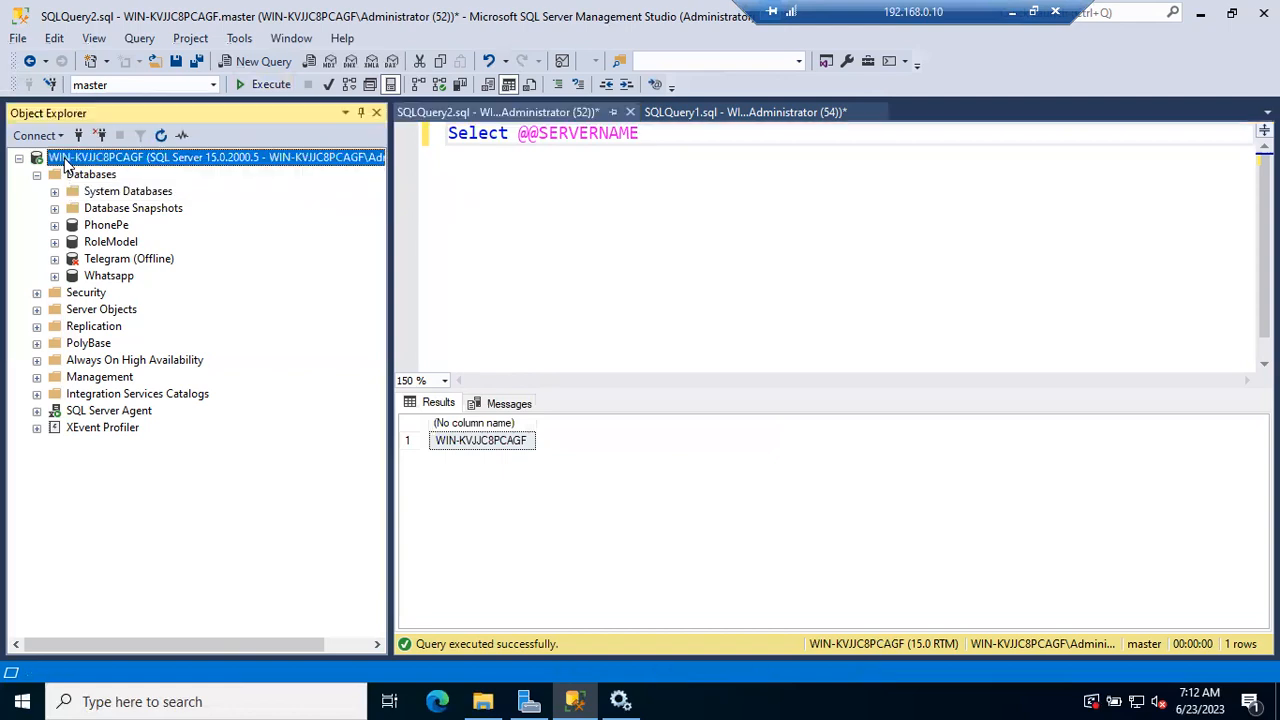
pyautogui.click(456, 452)
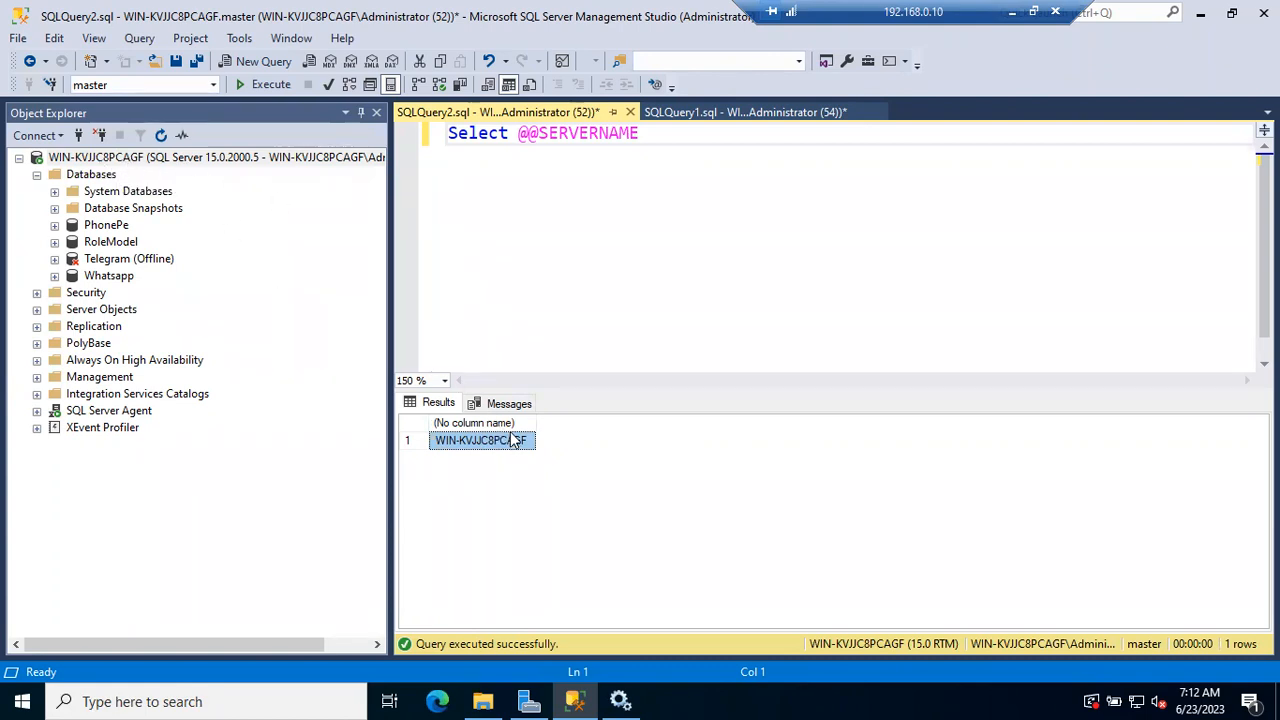
pyautogui.click(563, 309)
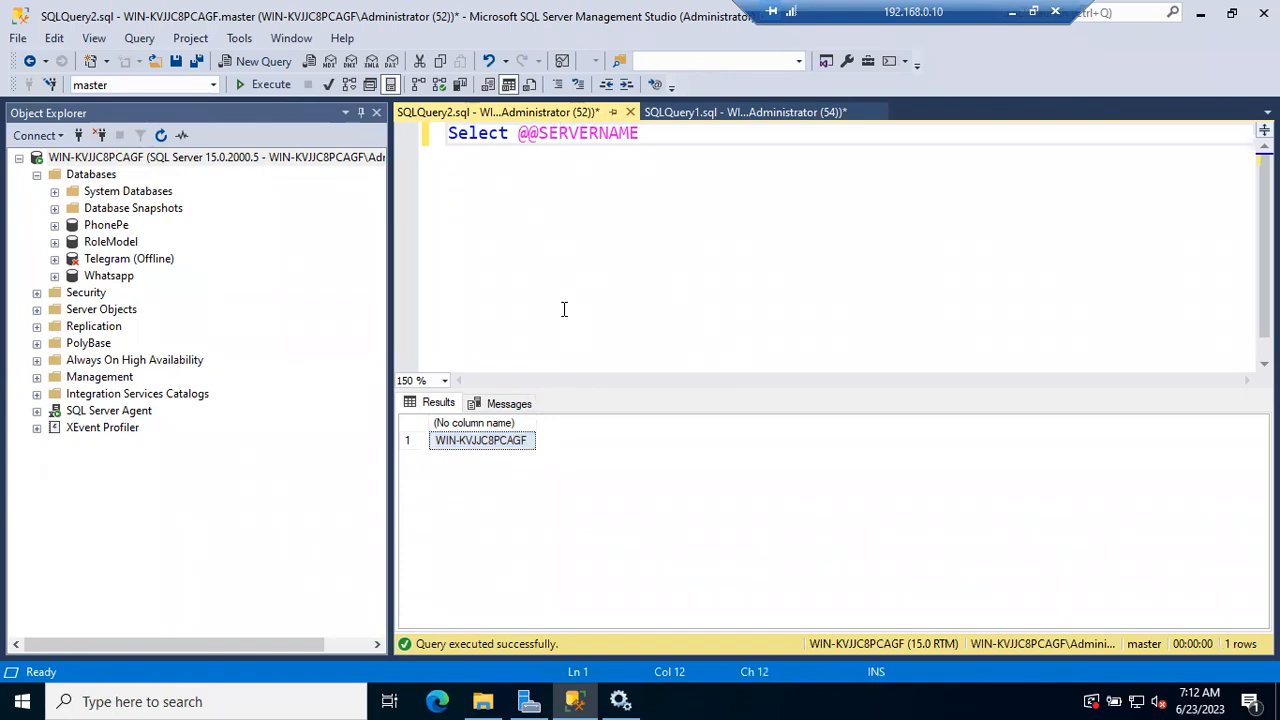
pyautogui.click(101, 159)
pyautogui.click(495, 440)
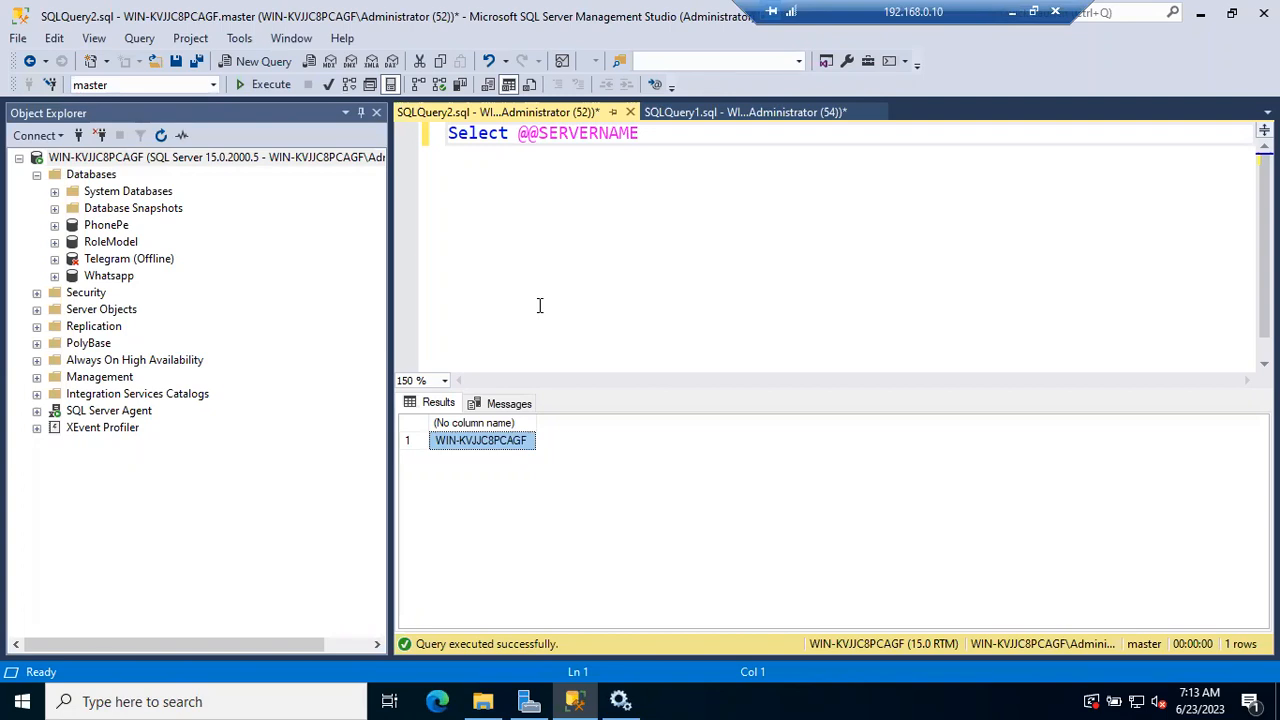
pyautogui.click(100, 157)
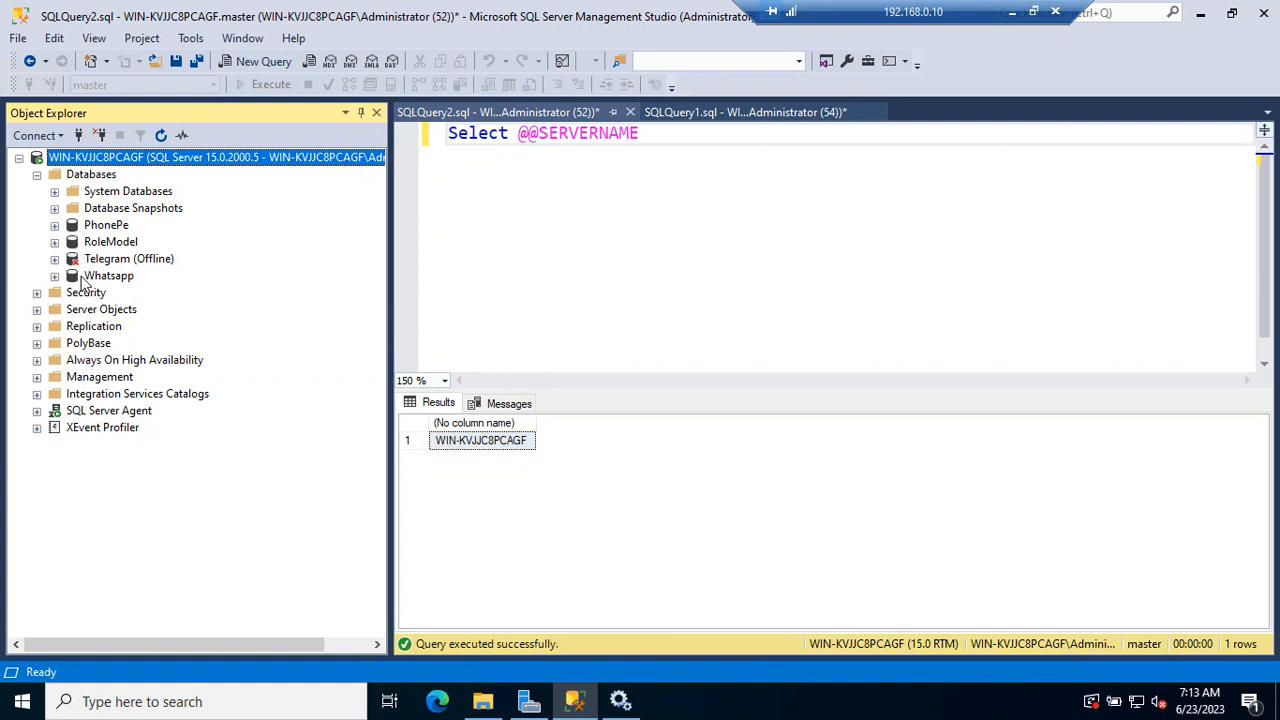
pyautogui.click(55, 226)
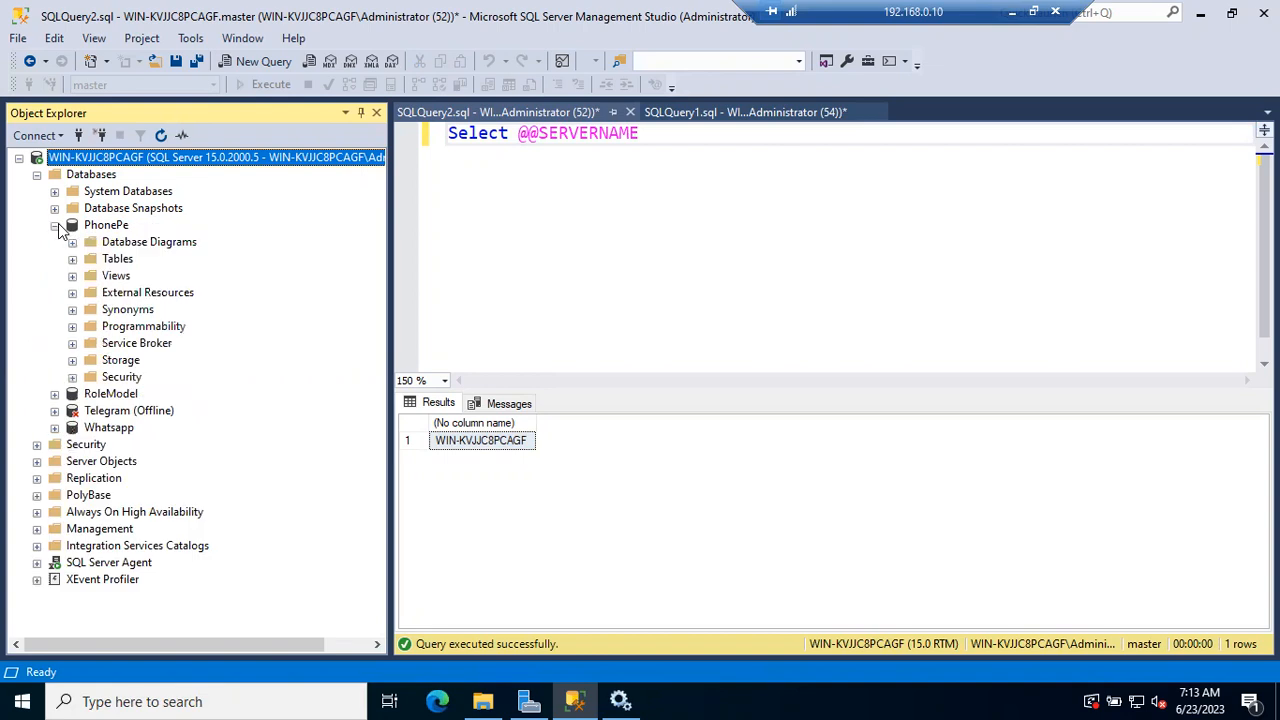
pyautogui.click(55, 226)
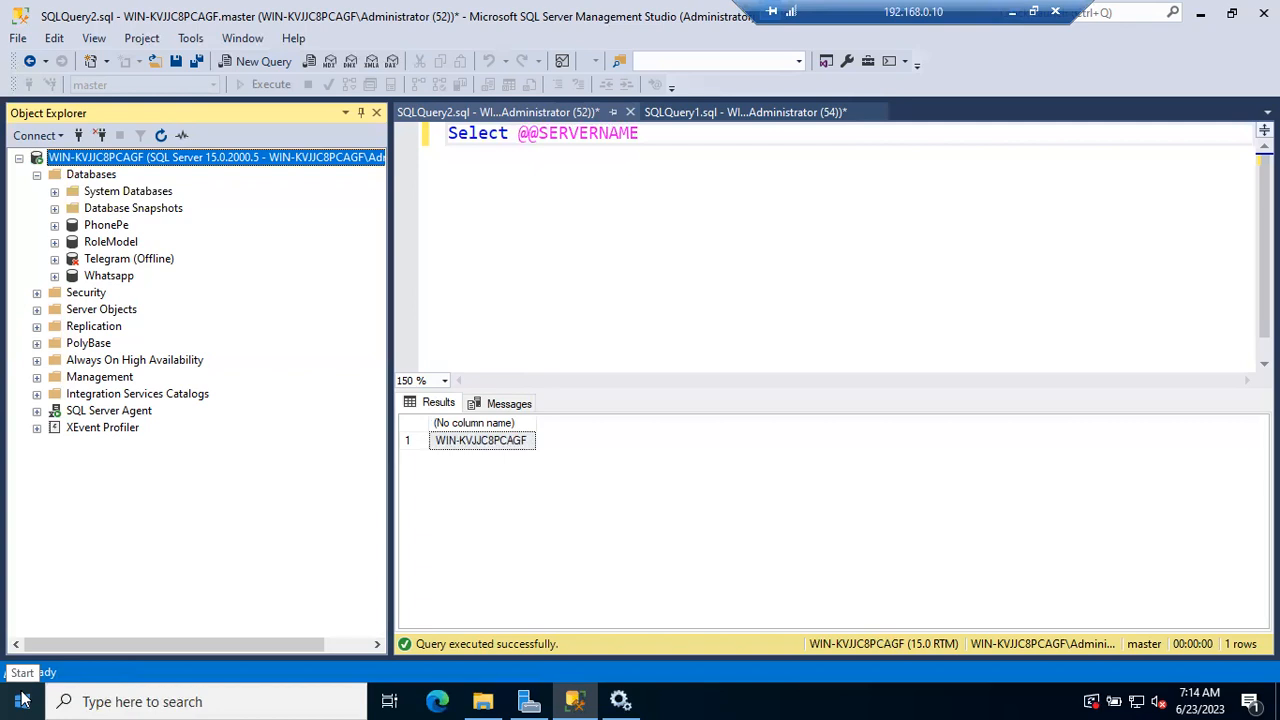
# Open the properties of This PC from File Explorer and examine the device name in the specifications
pyautogui.click(483, 701)
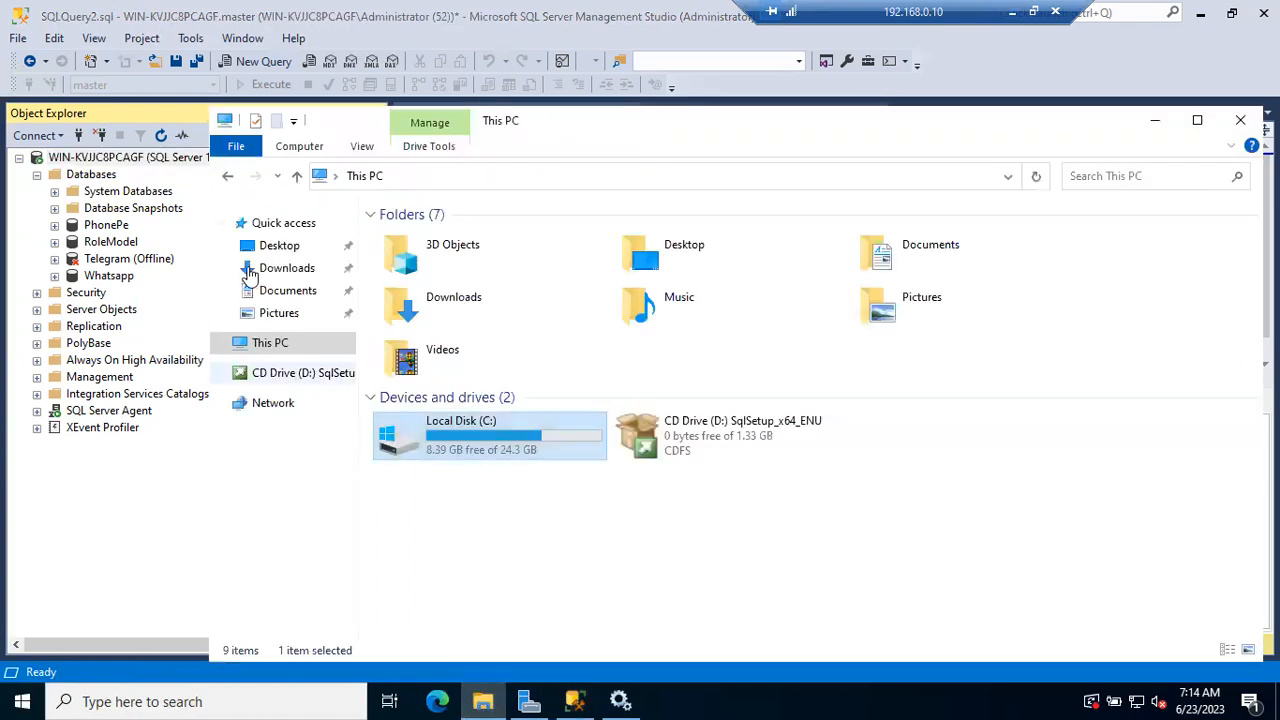
pyautogui.rightClick(266, 343)
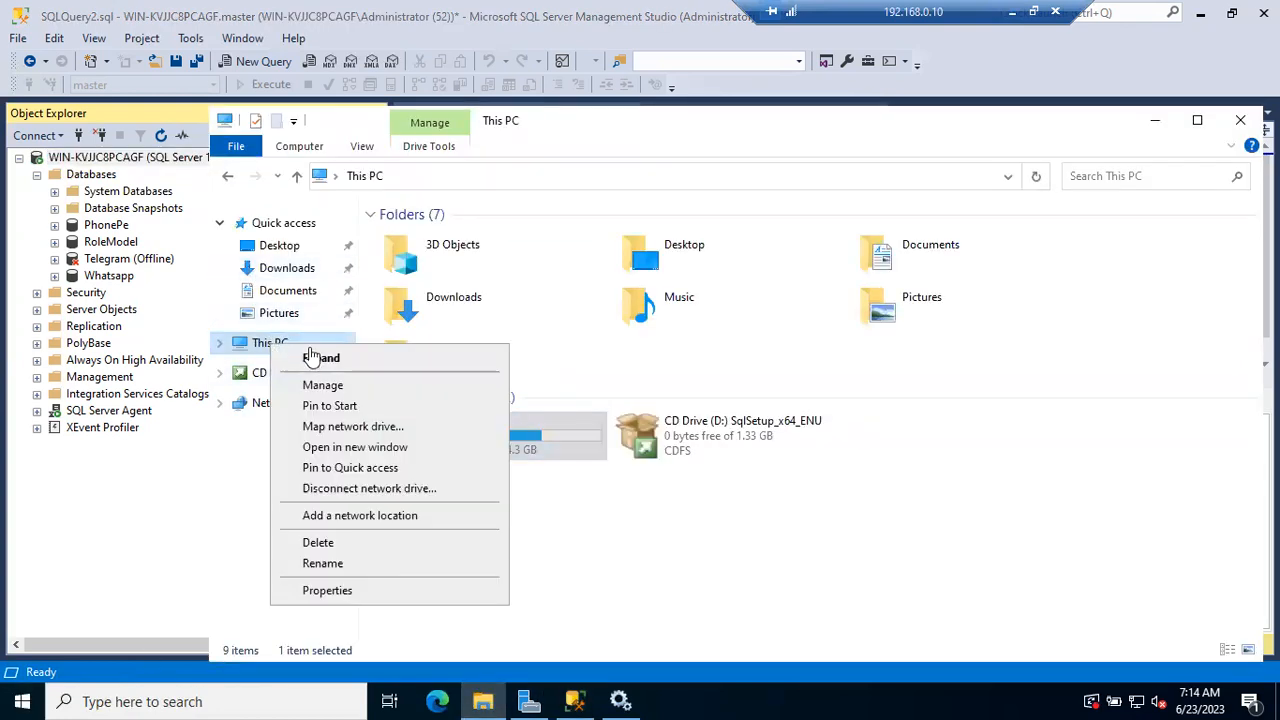
pyautogui.click(366, 600)
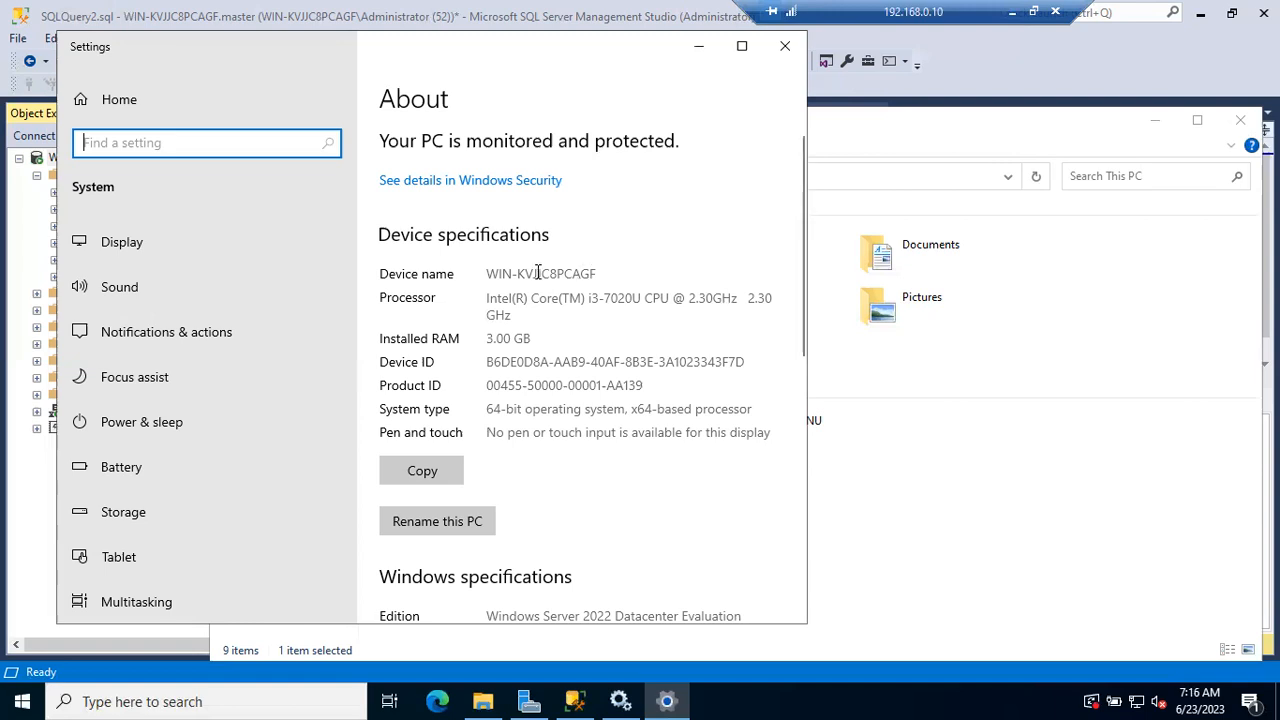
pyautogui.moveTo(499, 273); pyautogui.dragTo(581, 274)
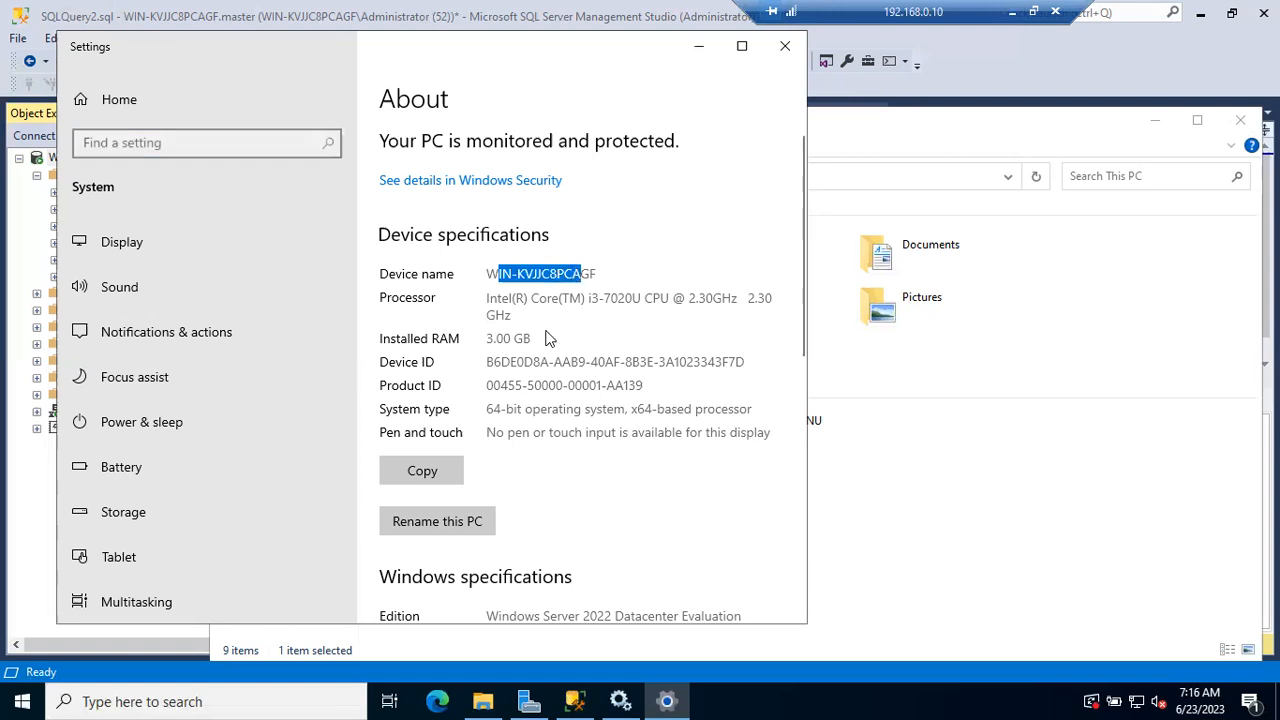
pyautogui.click(452, 521)
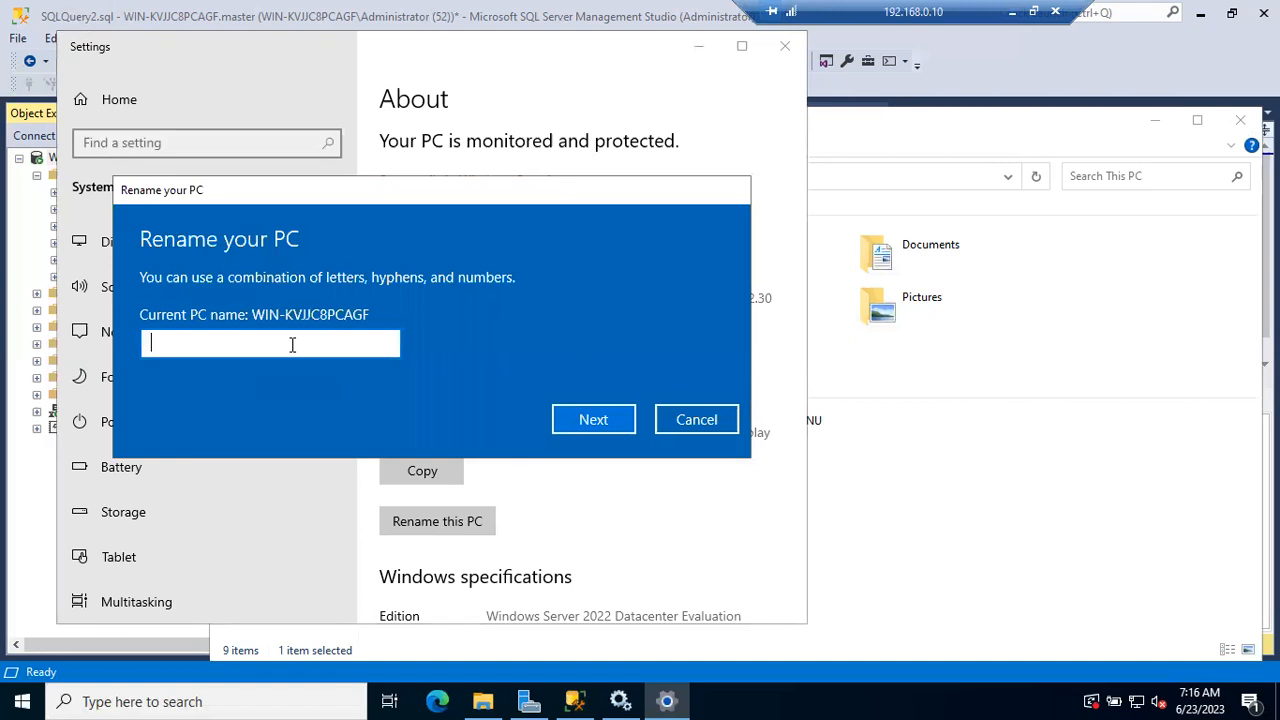
pyautogui.click(689, 418)
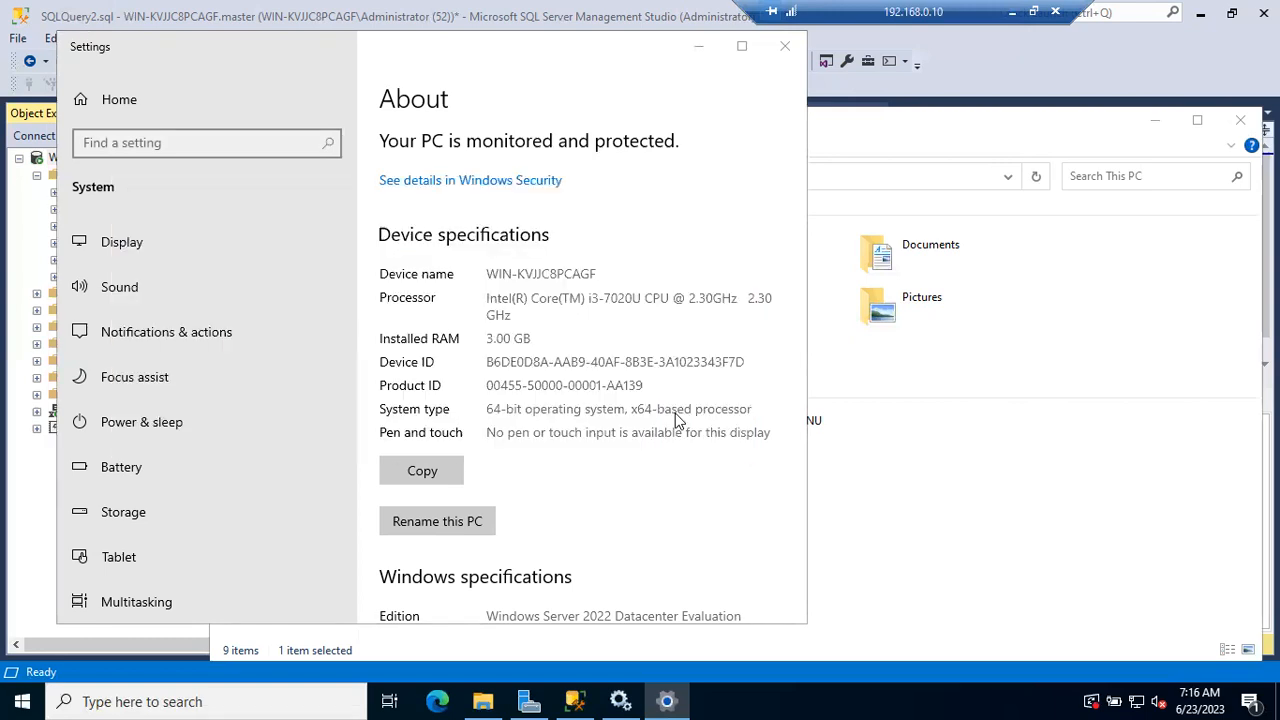
pyautogui.click(785, 50)
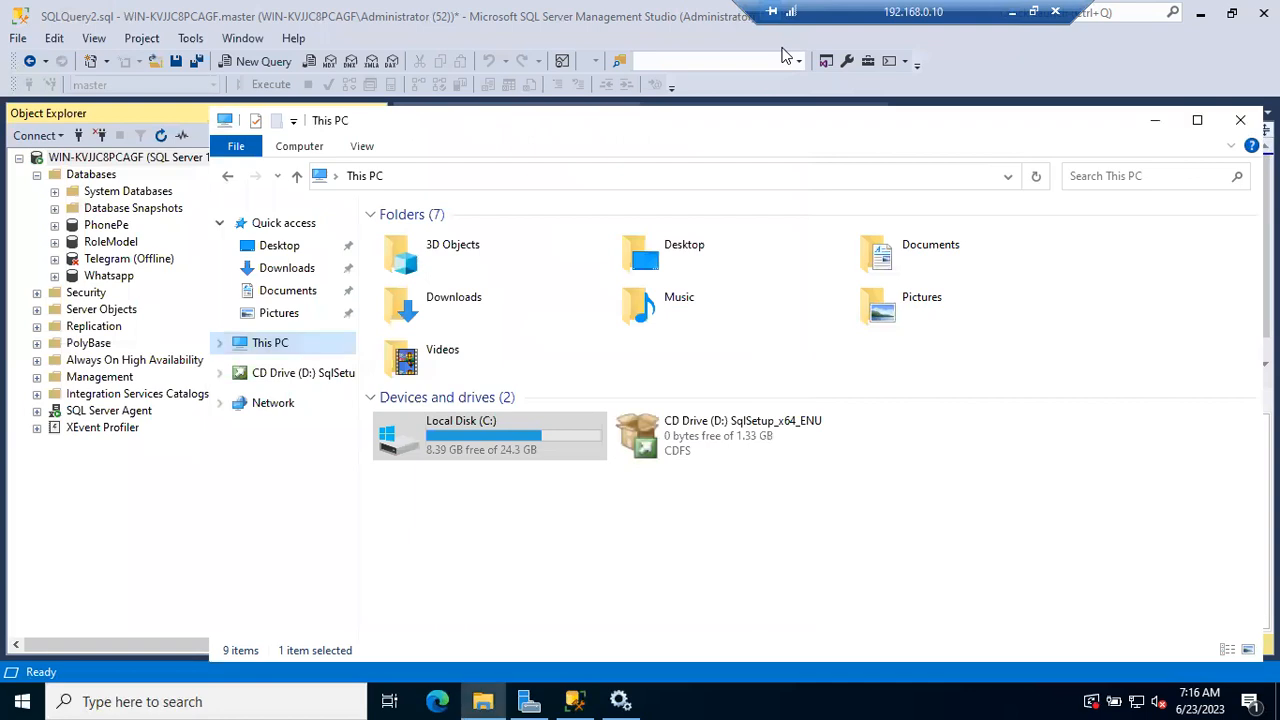
pyautogui.click(1153, 122)
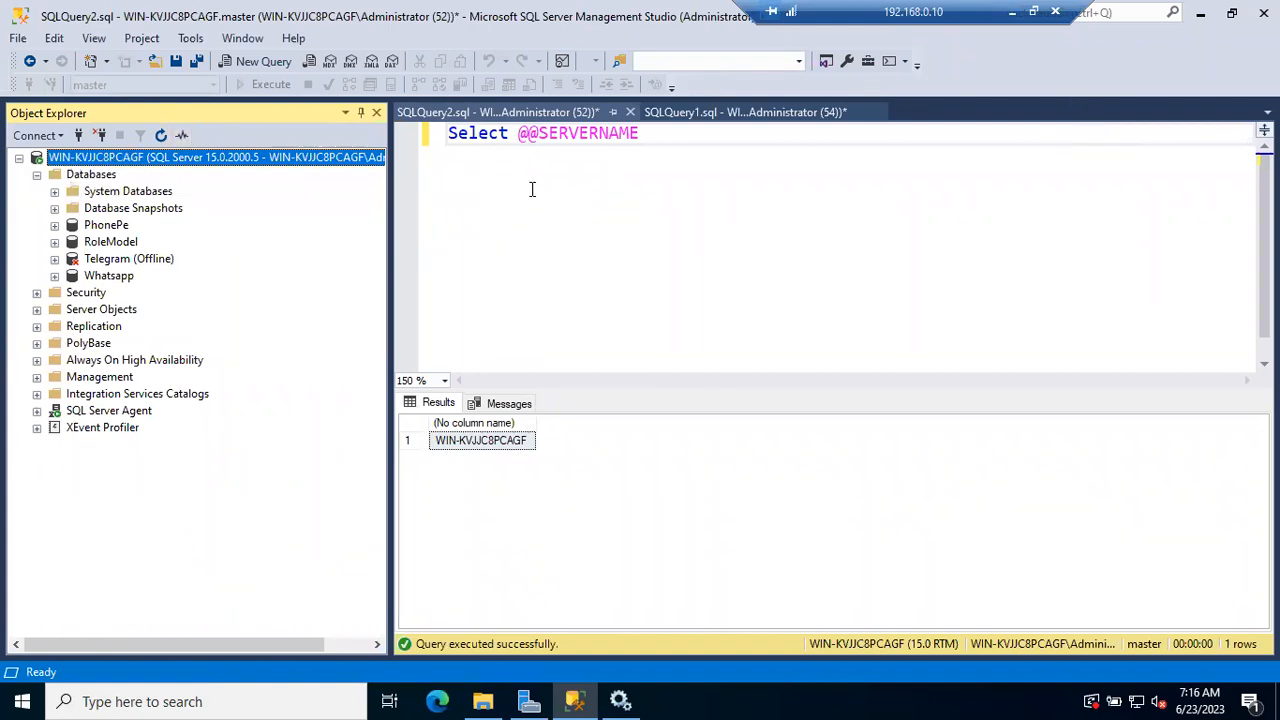
pyautogui.click(520, 135)
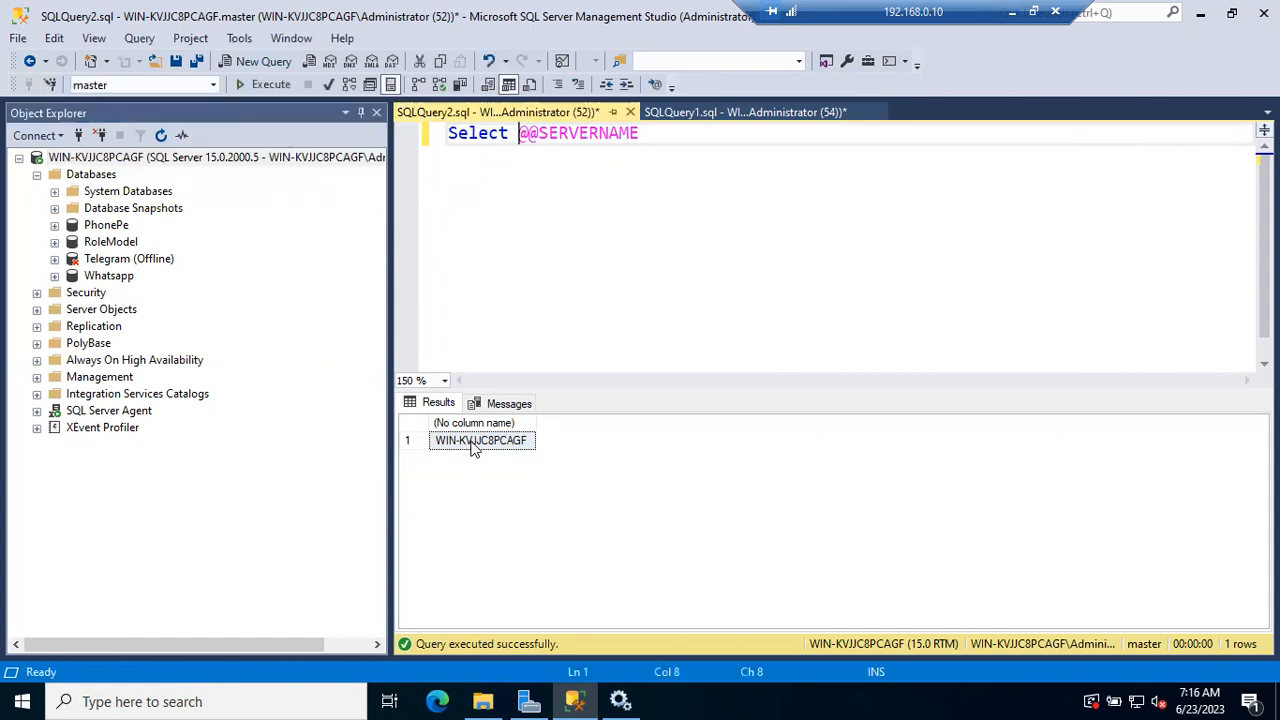
# Try BATCH50 as the server name in a new Database Engine connection, without connecting
pyautogui.click(474, 446)
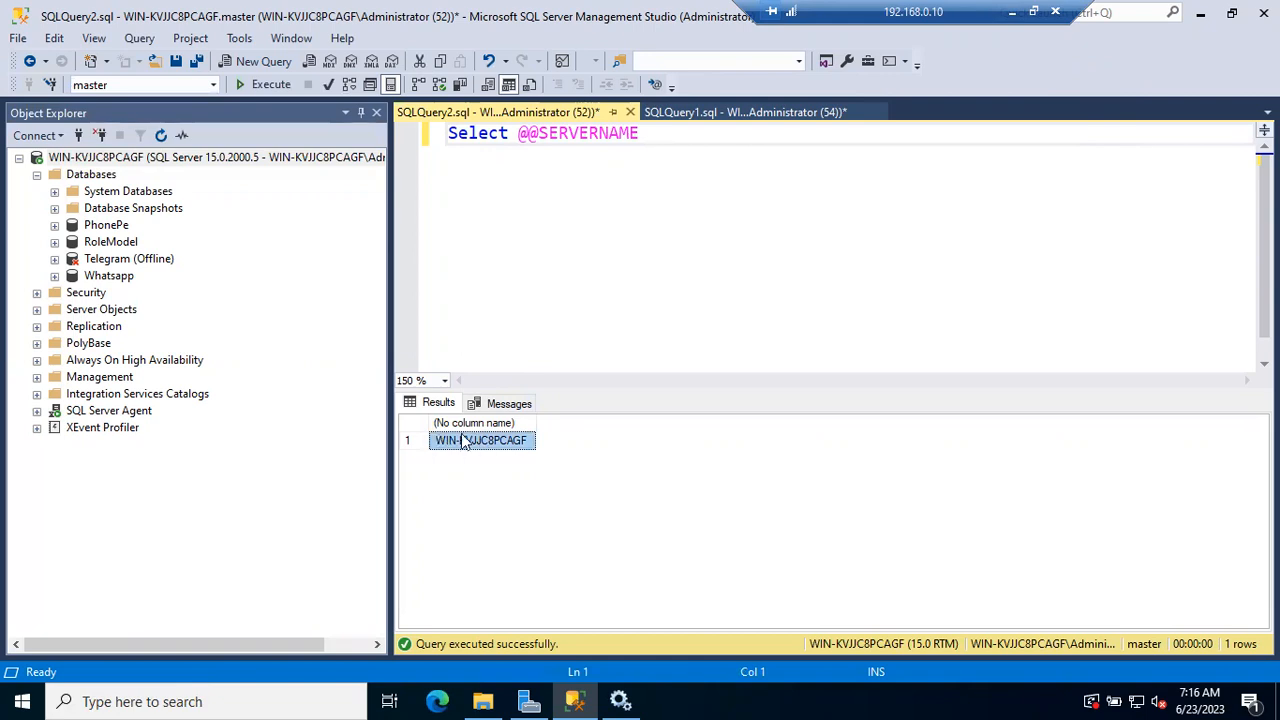
pyautogui.click(187, 158)
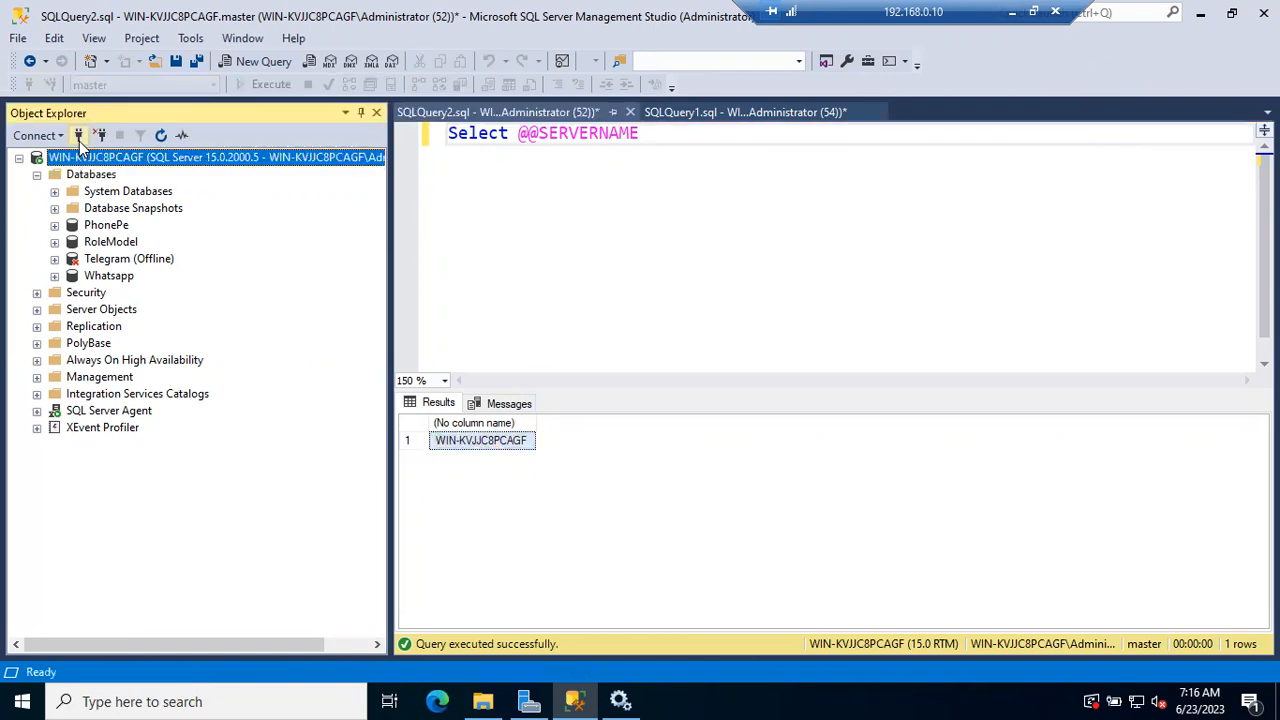
pyautogui.click(79, 137)
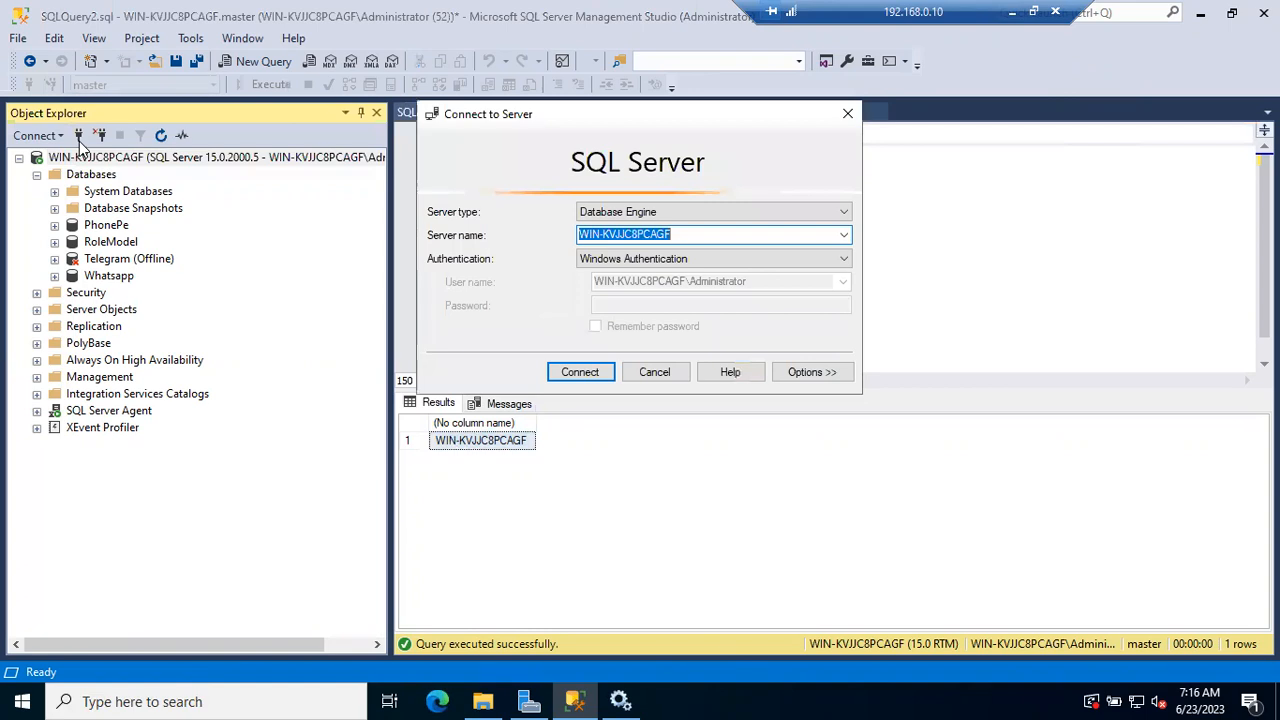
pyautogui.write('BTCH')
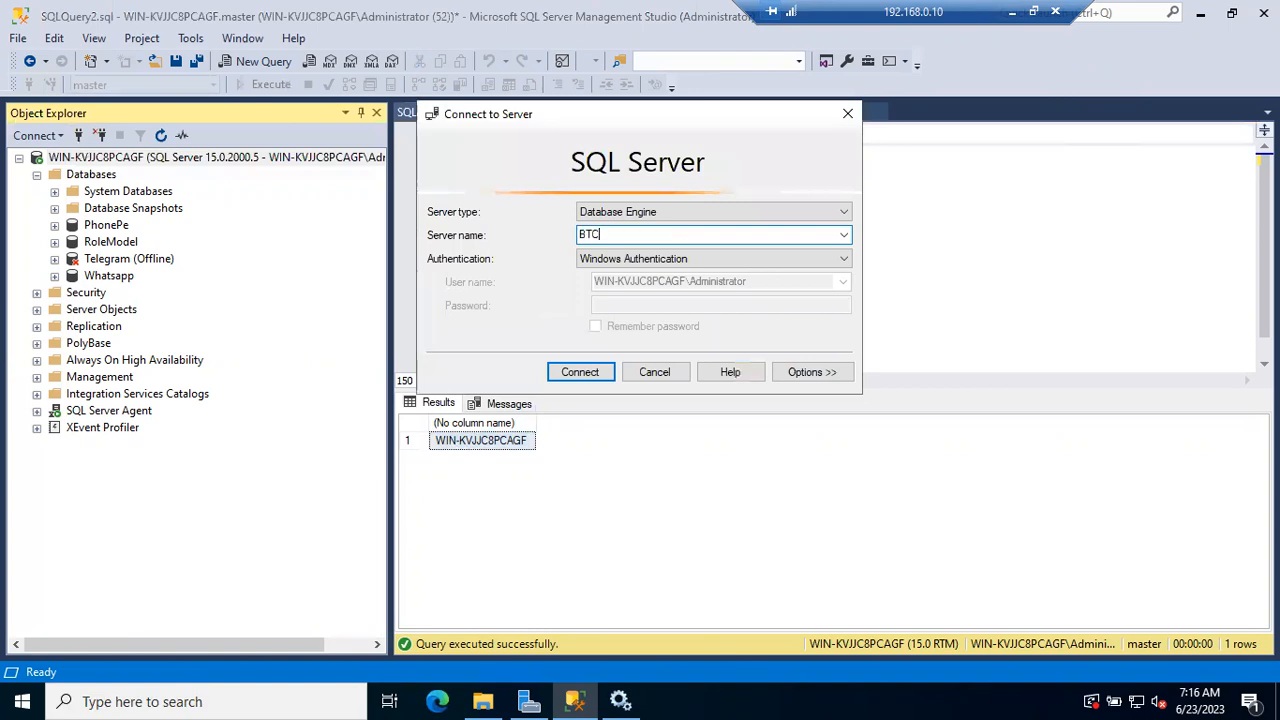
pyautogui.press('BackSpace')
pyautogui.press('BackSpace')
pyautogui.press('BackSpace')
pyautogui.write('ATCH50')
pyautogui.click(658, 377)
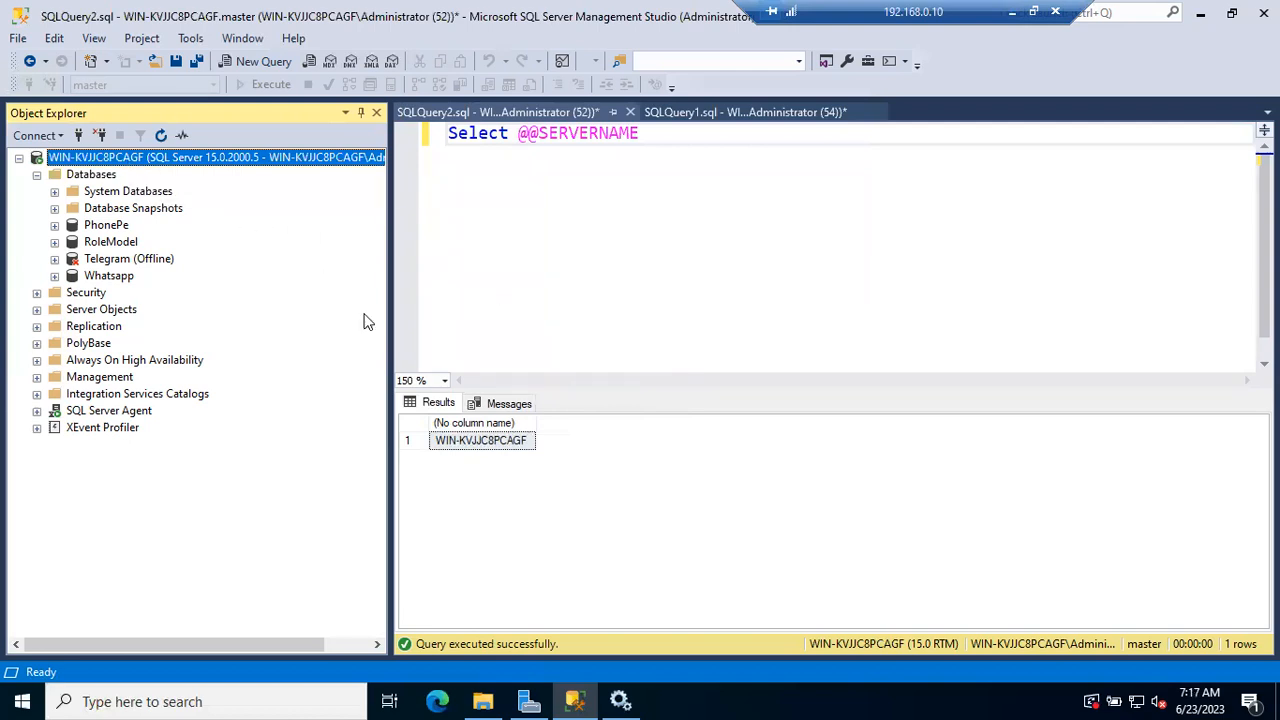
pyautogui.click(480, 442)
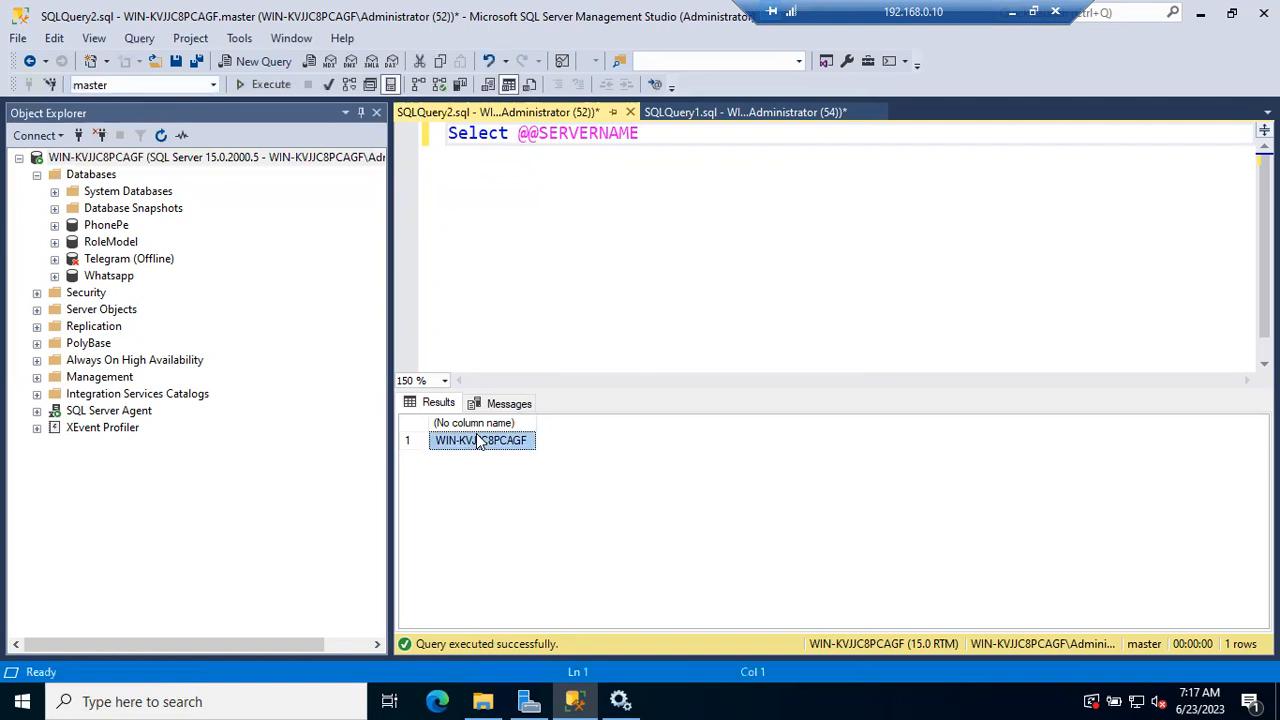
pyautogui.click(693, 168)
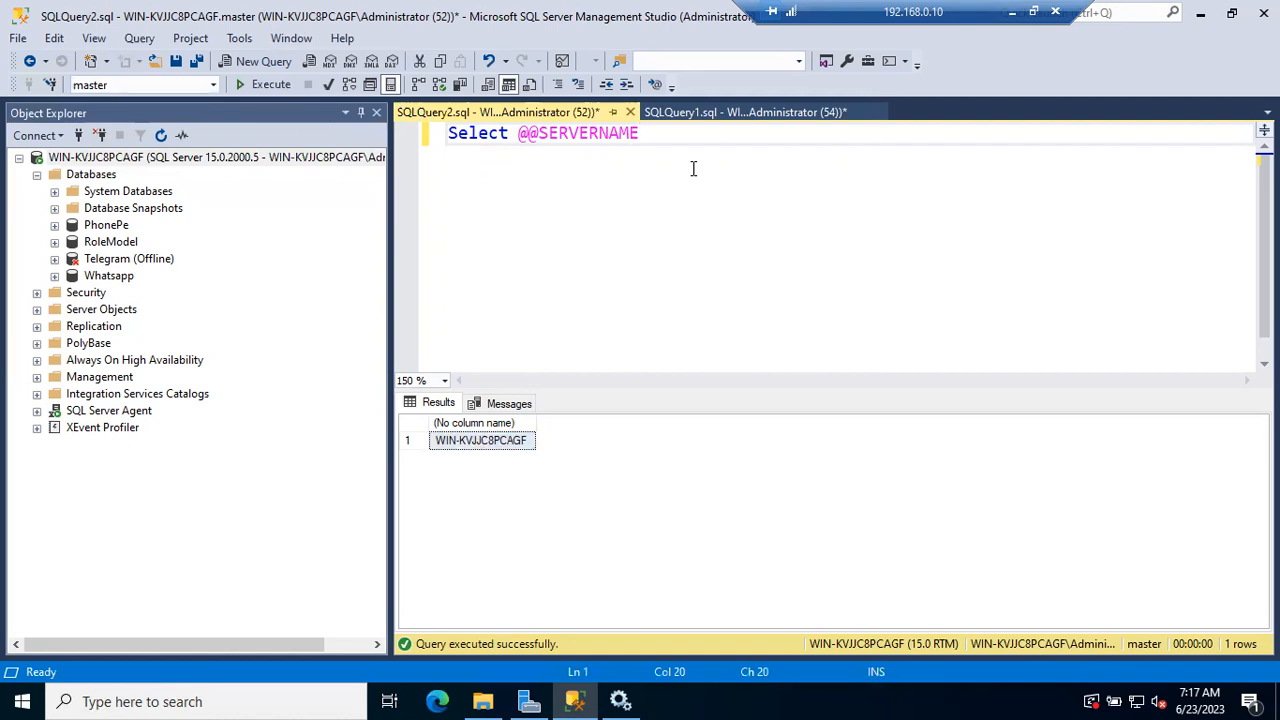
pyautogui.press('Return')
pyautogui.press('Return')
pyautogui.write('SP_Dro')
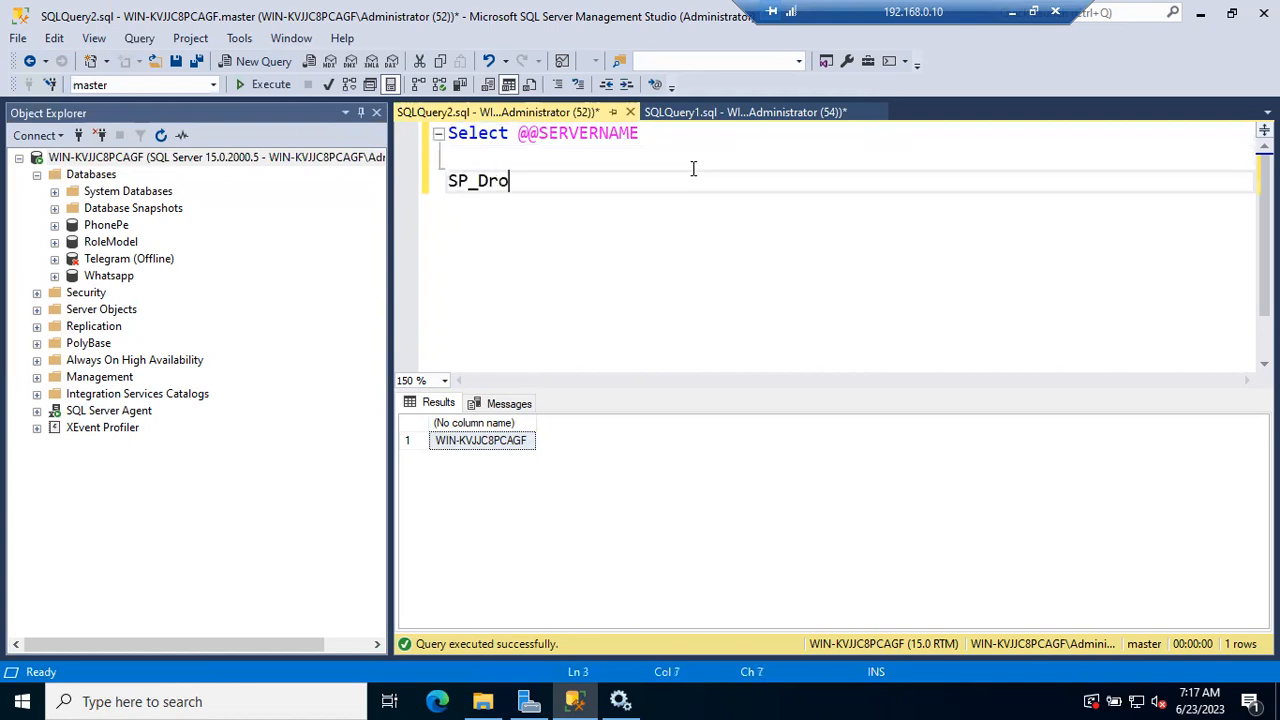
pyautogui.write('pserver')
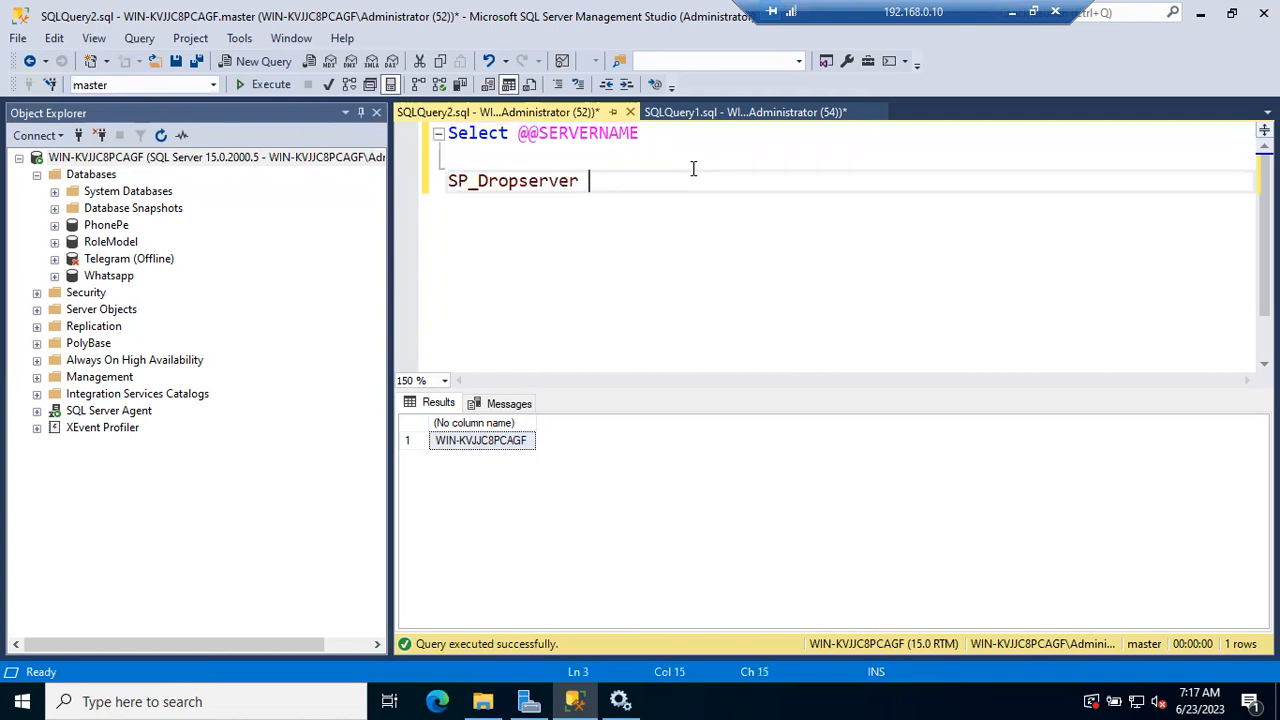
pyautogui.click(491, 446)
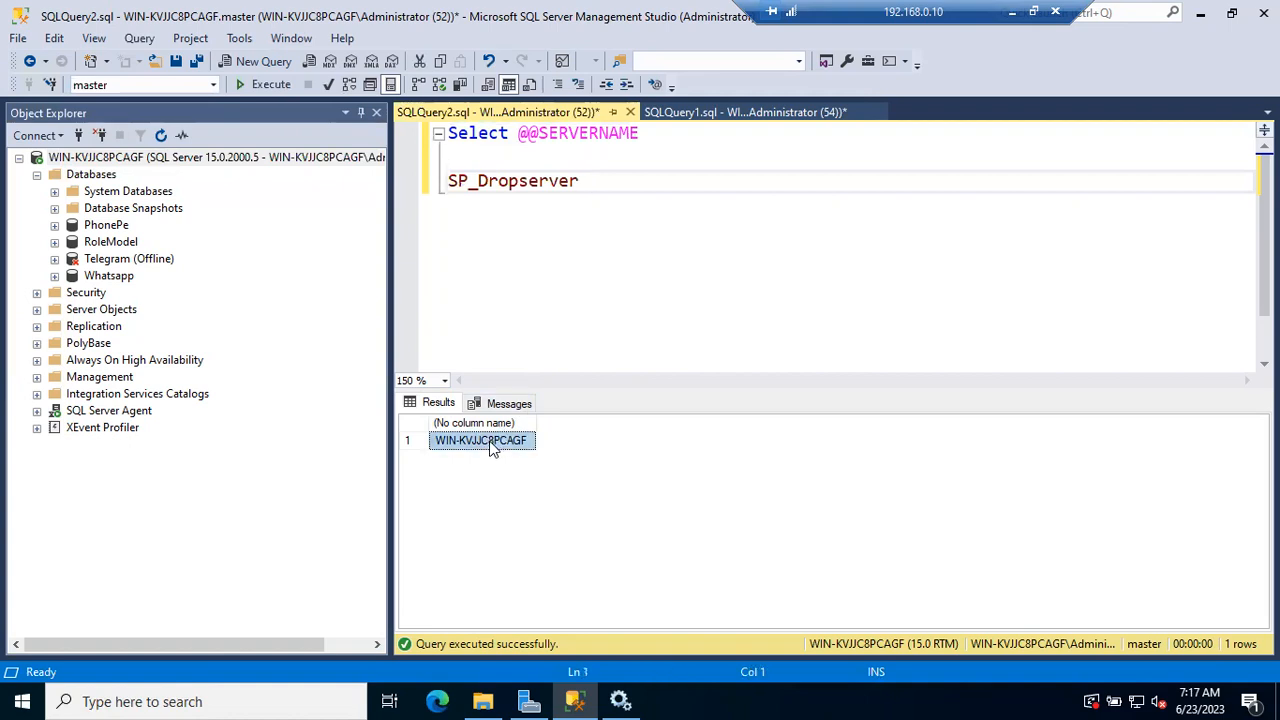
pyautogui.click(606, 180)
pyautogui.write("'")
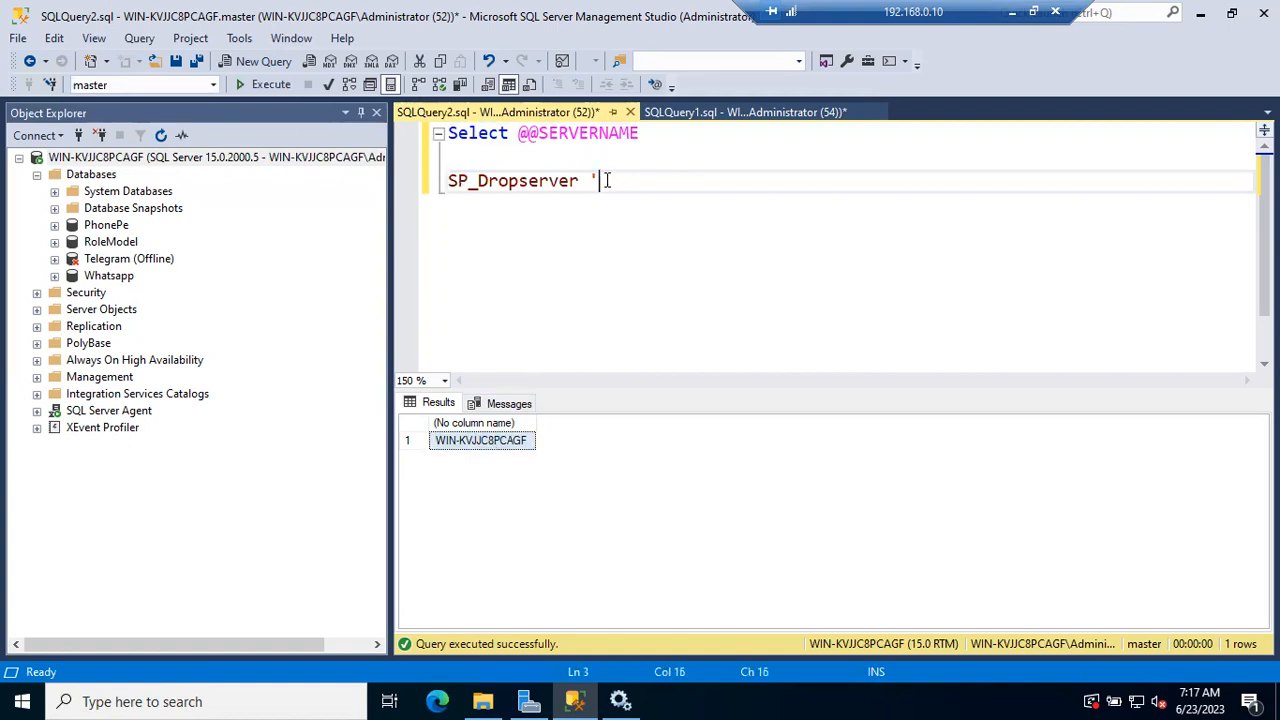
pyautogui.write('WIN-KVJJC8PCAGF')
pyautogui.write("'")
# Add the statement Sp_addserver 'Batch50', Local under the drop statement and highlight that line without running it
pyautogui.press('Return')
pyautogui.write('Sp_addserver S')
pyautogui.press('BackSpace')
pyautogui.write("'")
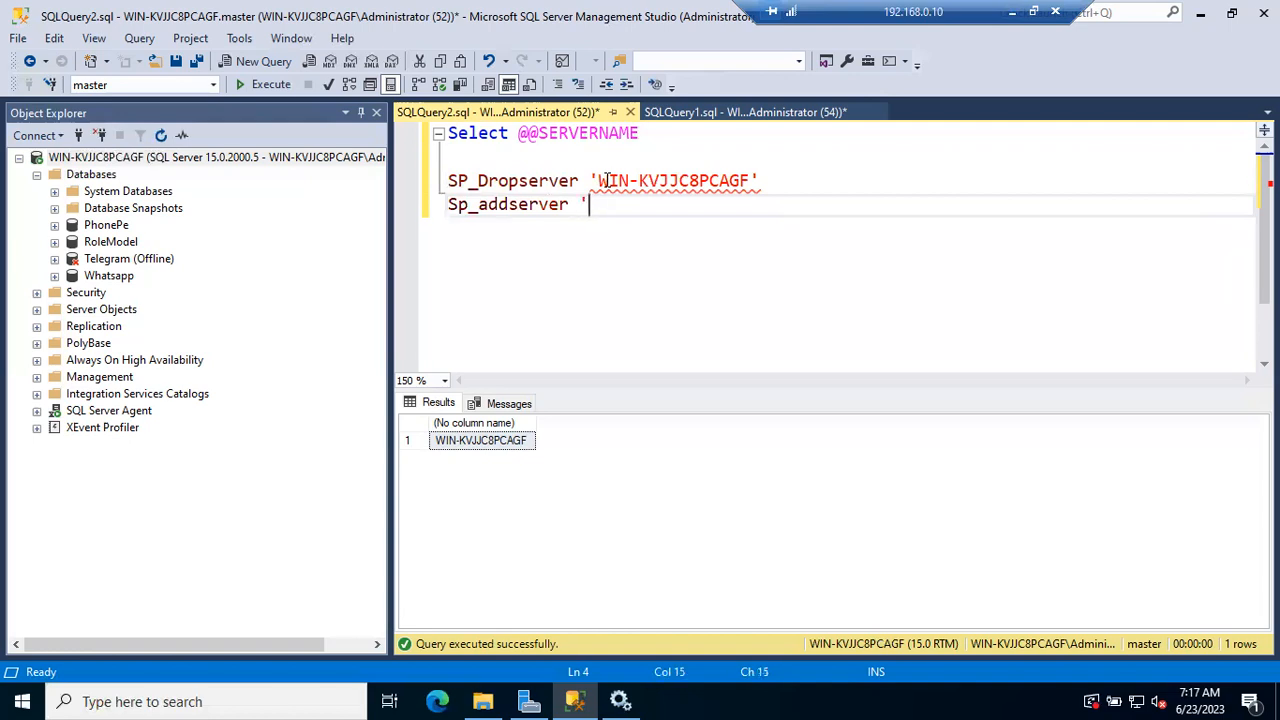
pyautogui.write('Batch50')
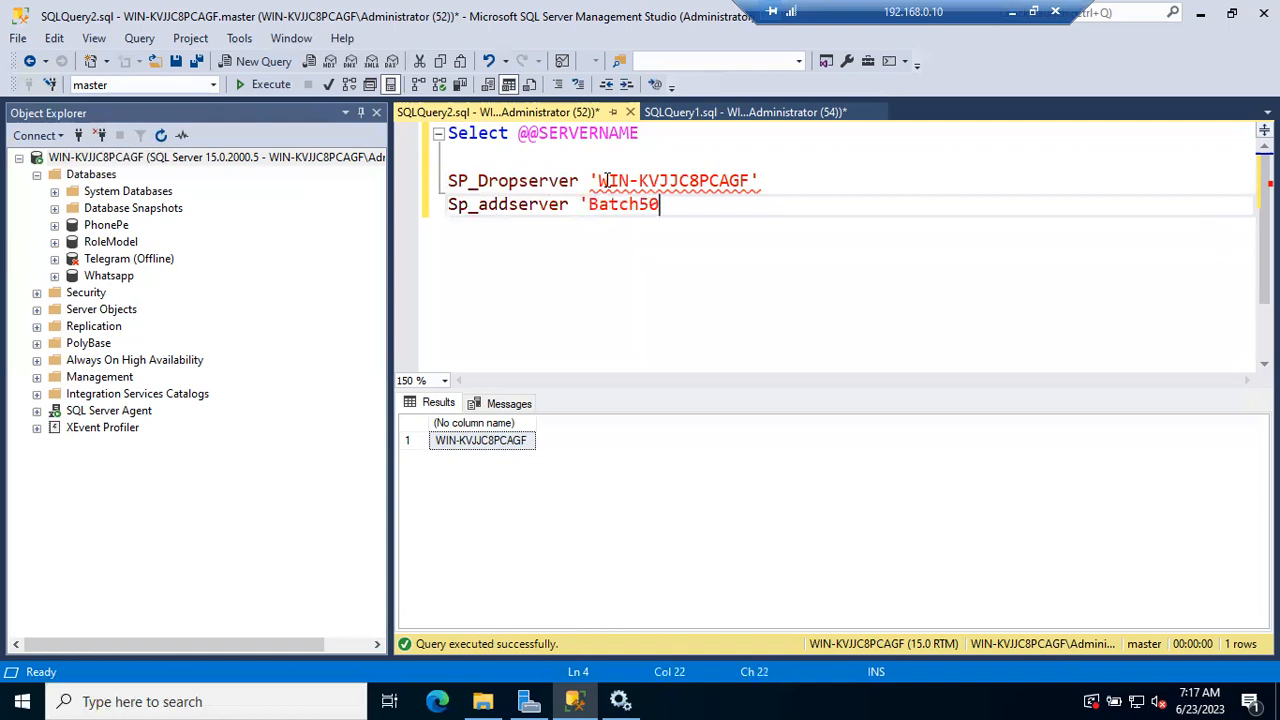
pyautogui.write("', Local")
pyautogui.moveTo(449, 205); pyautogui.dragTo(703, 218)
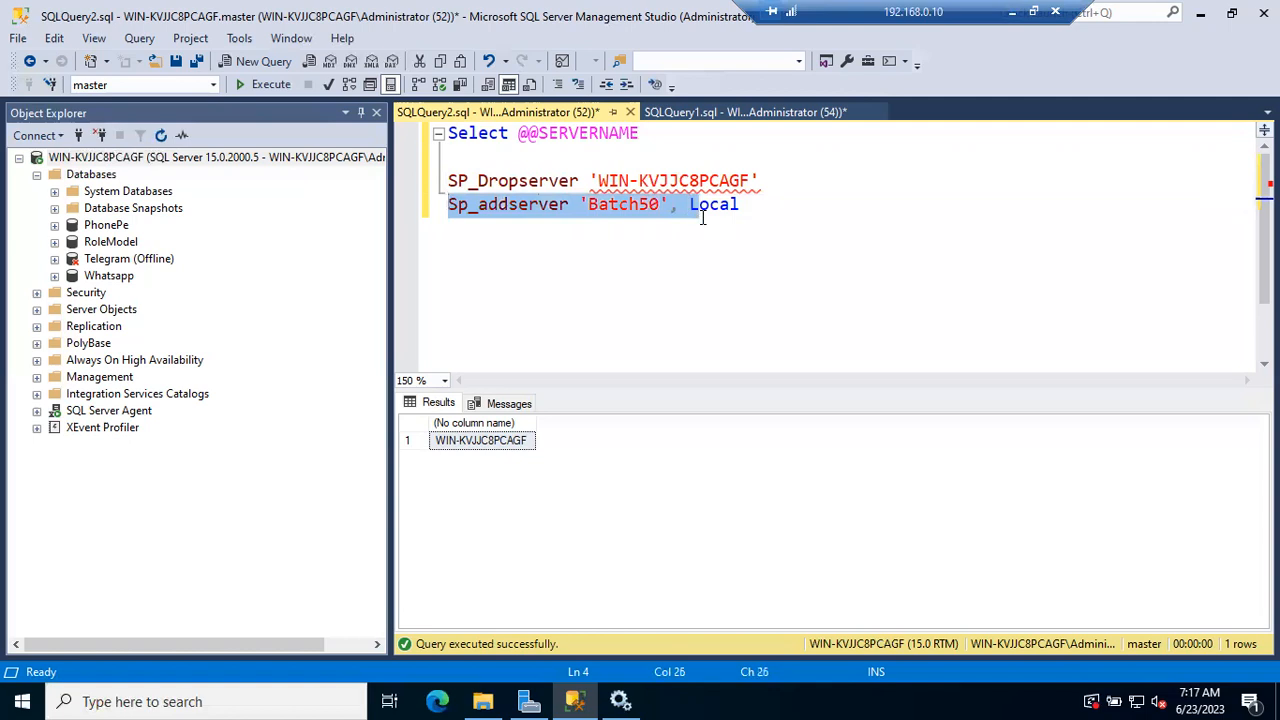
pyautogui.click(651, 206)
pyautogui.click(418, 222)
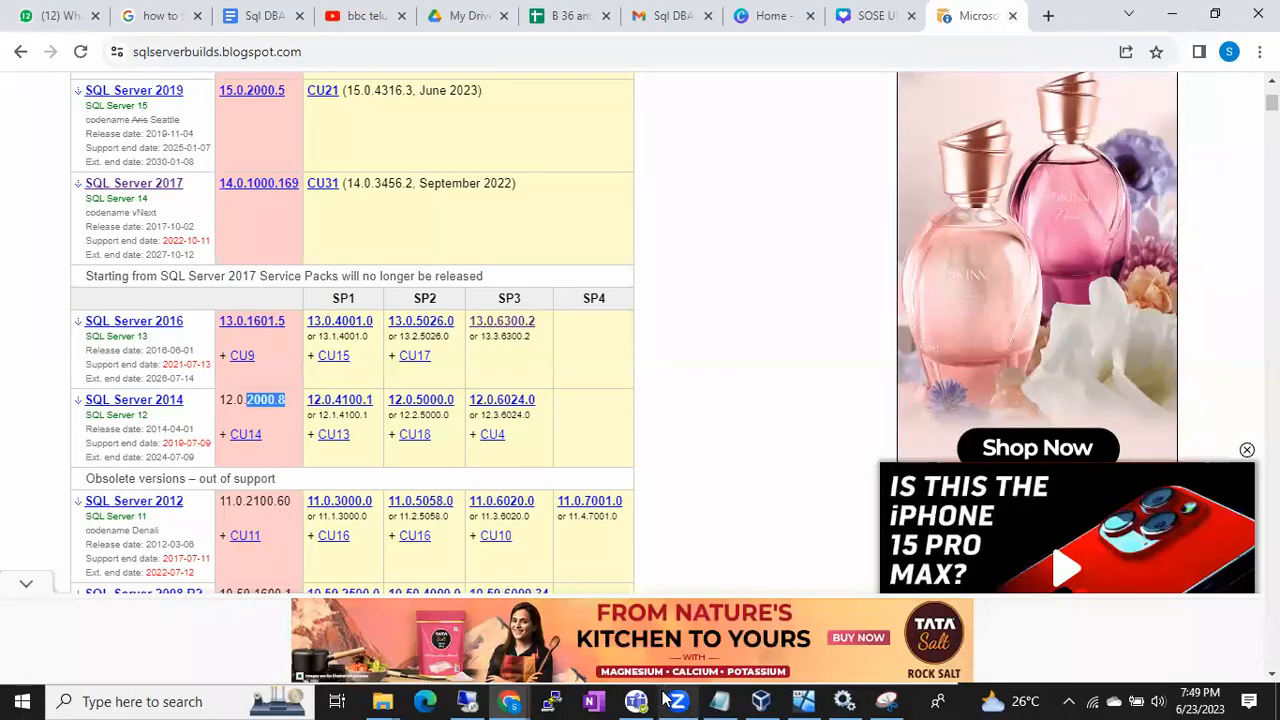
# Switch to the untitled Notepad document and write the note "Copy the patch files before a day"
pyautogui.click(718, 700)
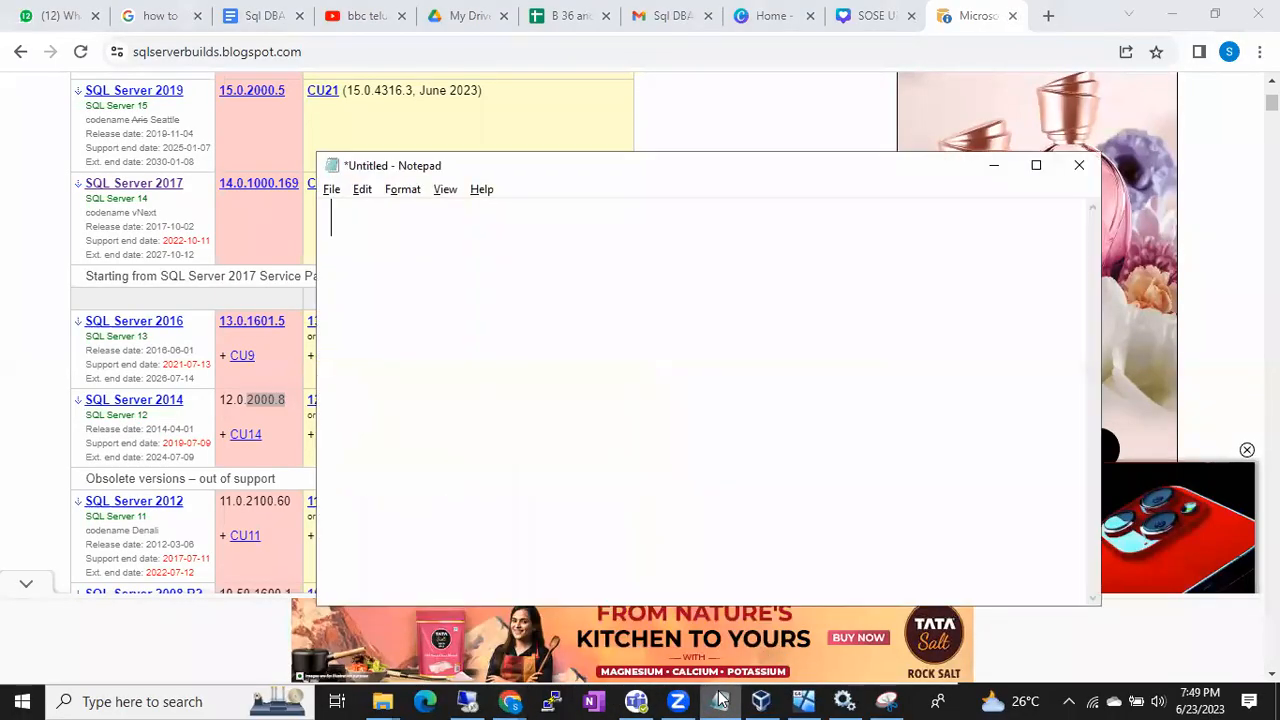
pyautogui.press('BackSpace')
pyautogui.write('Copy the patc')
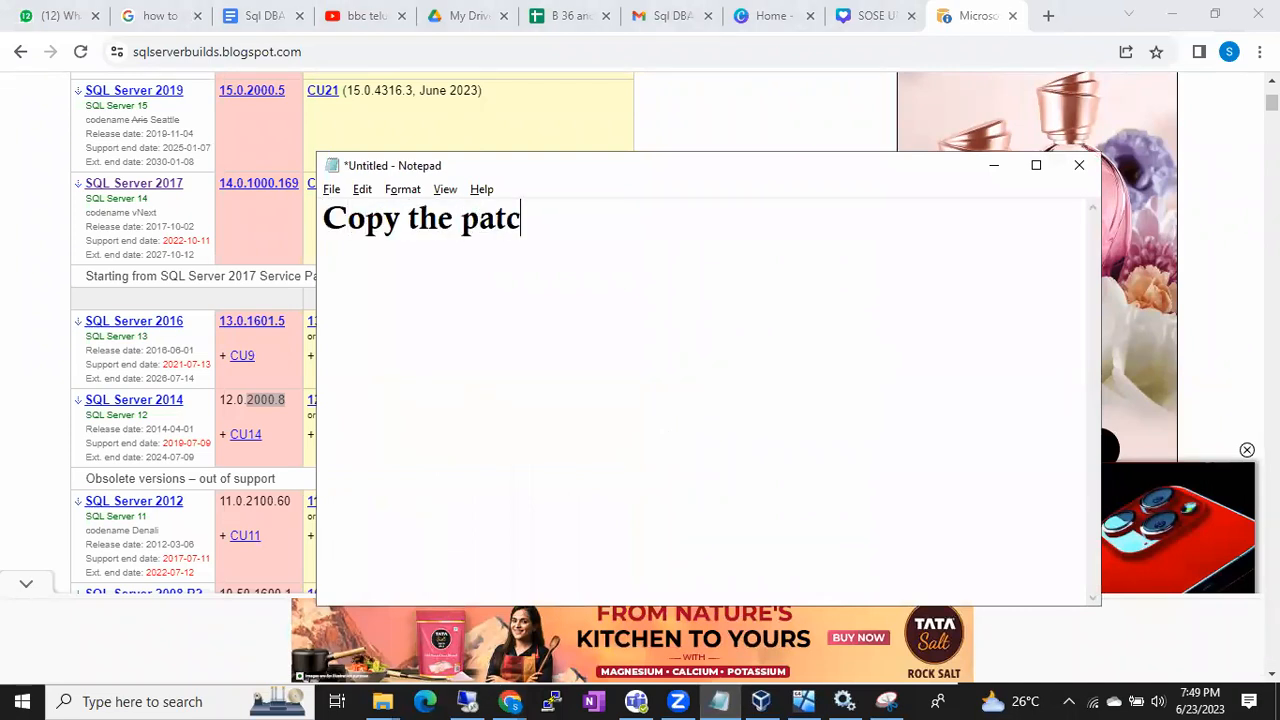
pyautogui.write('h files before a da')
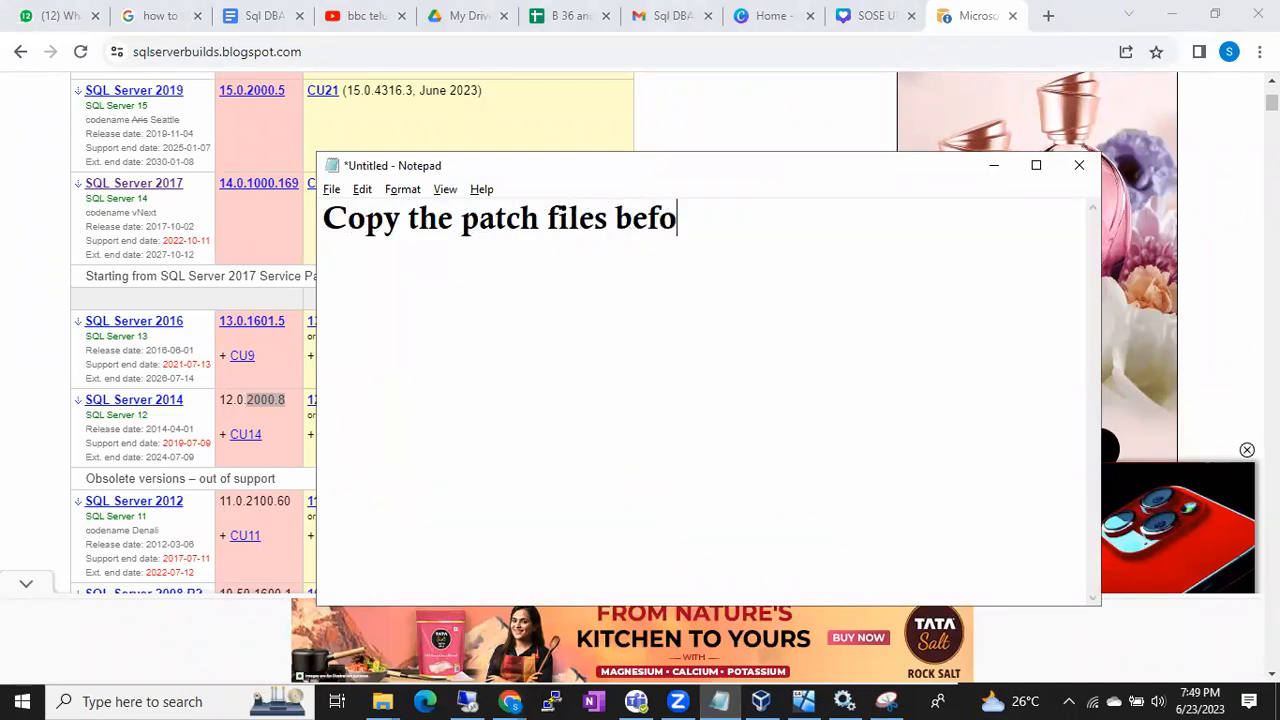
pyautogui.write('y')
pyautogui.press('Return')
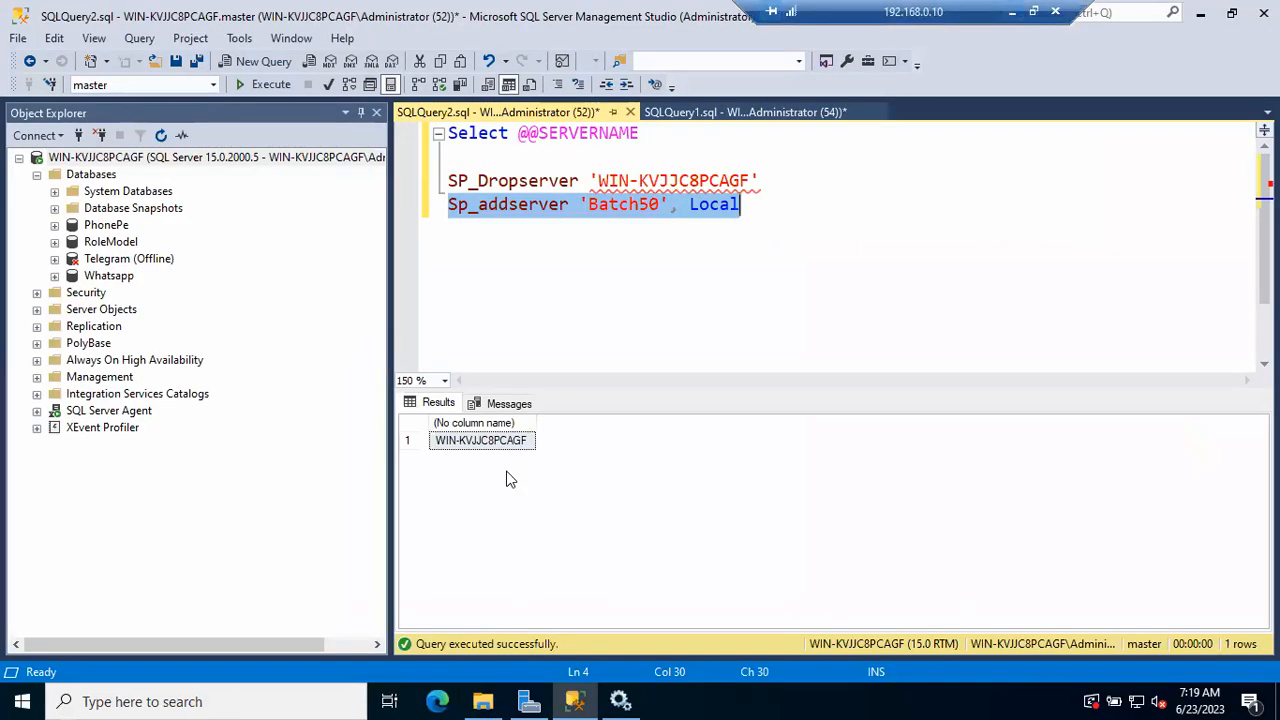
# View the folders on Local Disk (C:) in File Explorer within the remote session
pyautogui.click(482, 701)
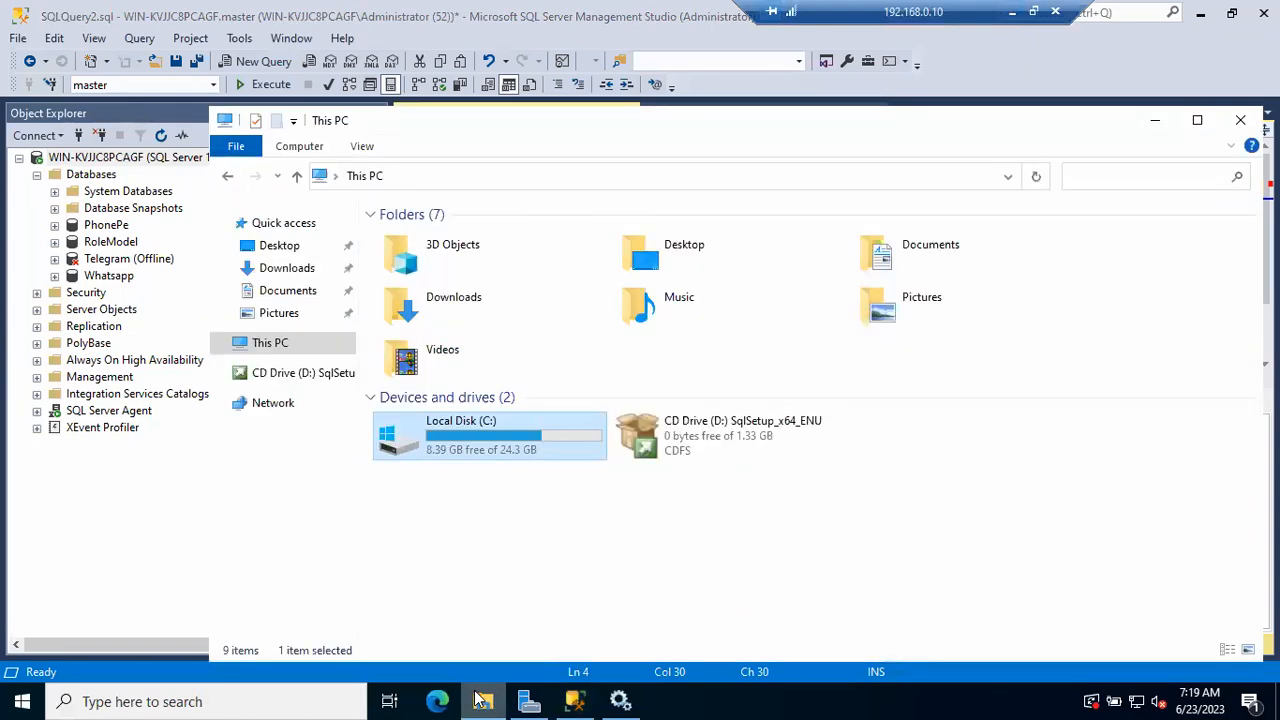
pyautogui.doubleClick(430, 440)
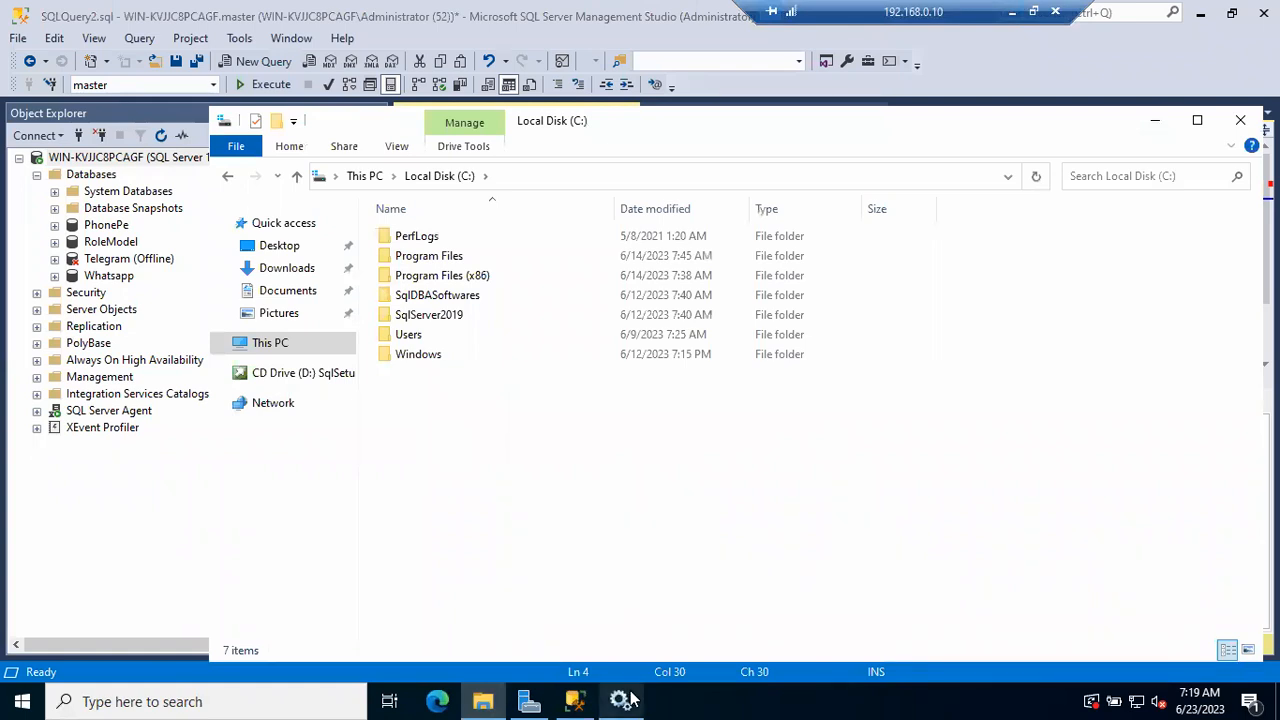
pyautogui.click(686, 700)
# Open the network share \\WIN-KVJJC8PCAGF\SqlDBASoftwares through the Run dialog
pyautogui.press('super+r')
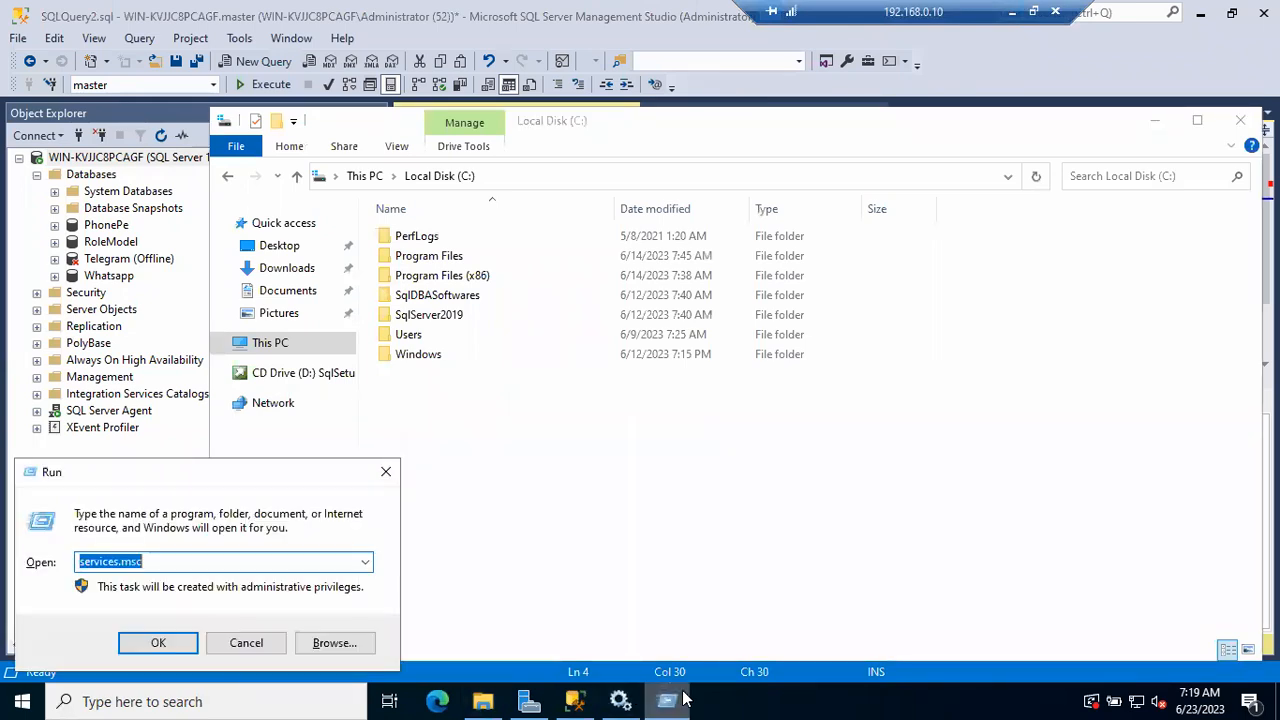
pyautogui.write('\\\\')
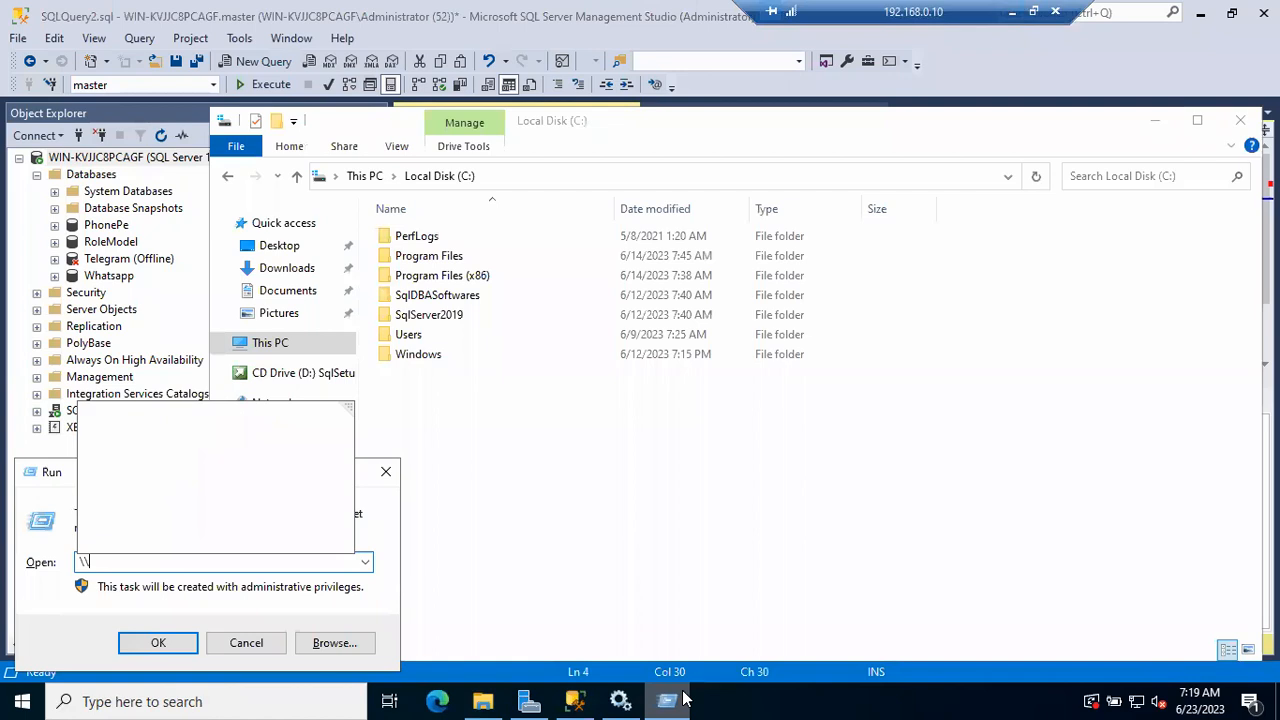
pyautogui.press('BackSpace')
pyautogui.press('BackSpace')
pyautogui.write('\\\\')
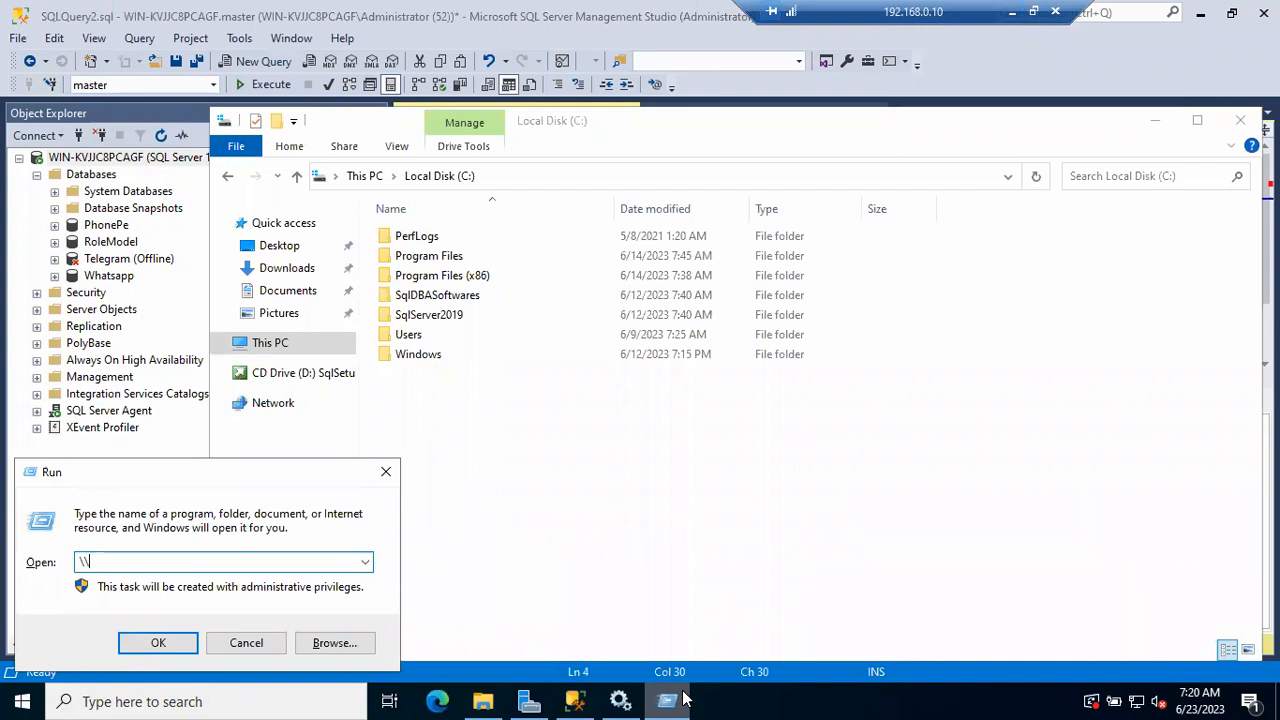
pyautogui.write('wi')
pyautogui.press('Down')
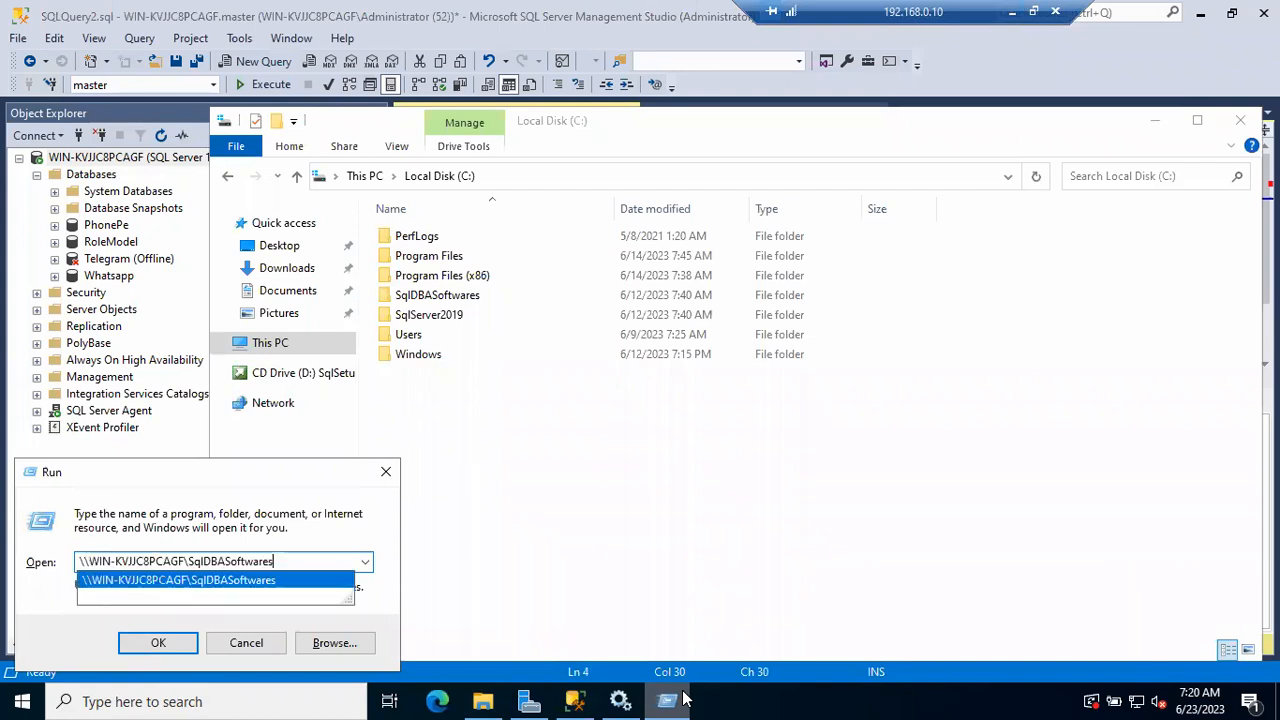
pyautogui.press('Return')
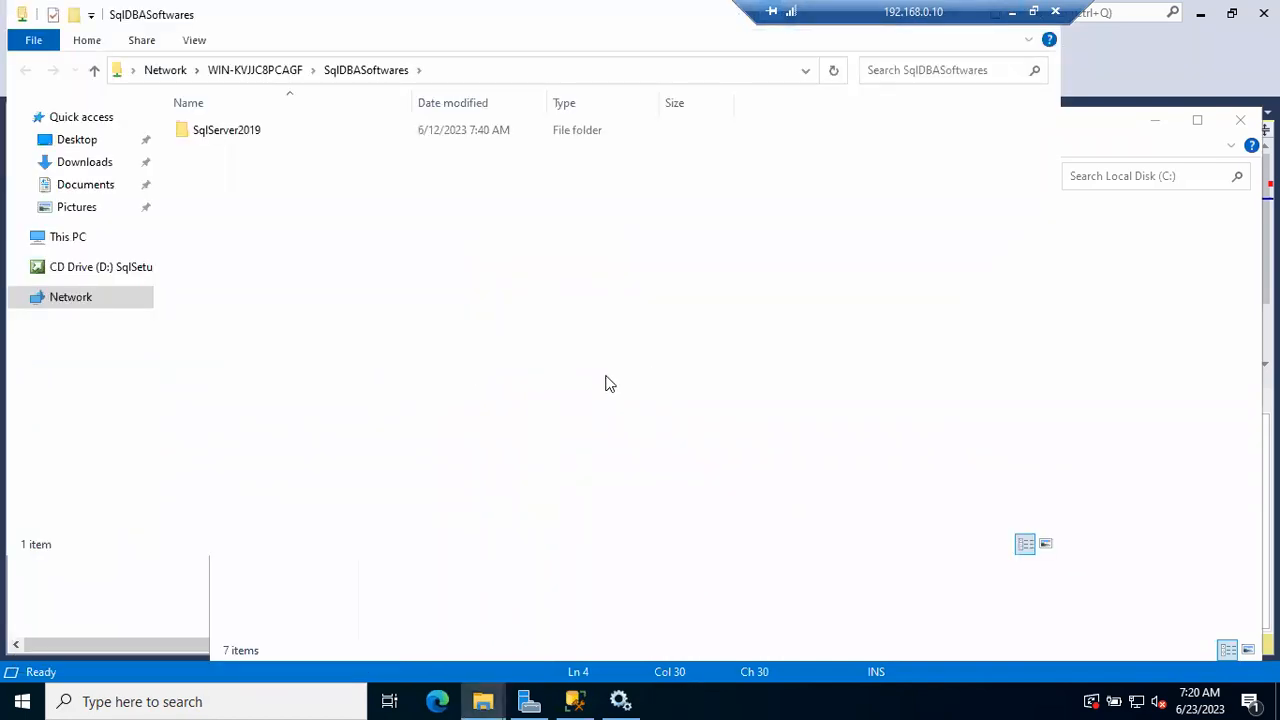
# Create a folder named "Sql Server PatchFiles" in the SqlDBASoftwares share and open it
pyautogui.hotkey('ctrl', 'shift', 'n')
pyautogui.write('Sql Server Patc')
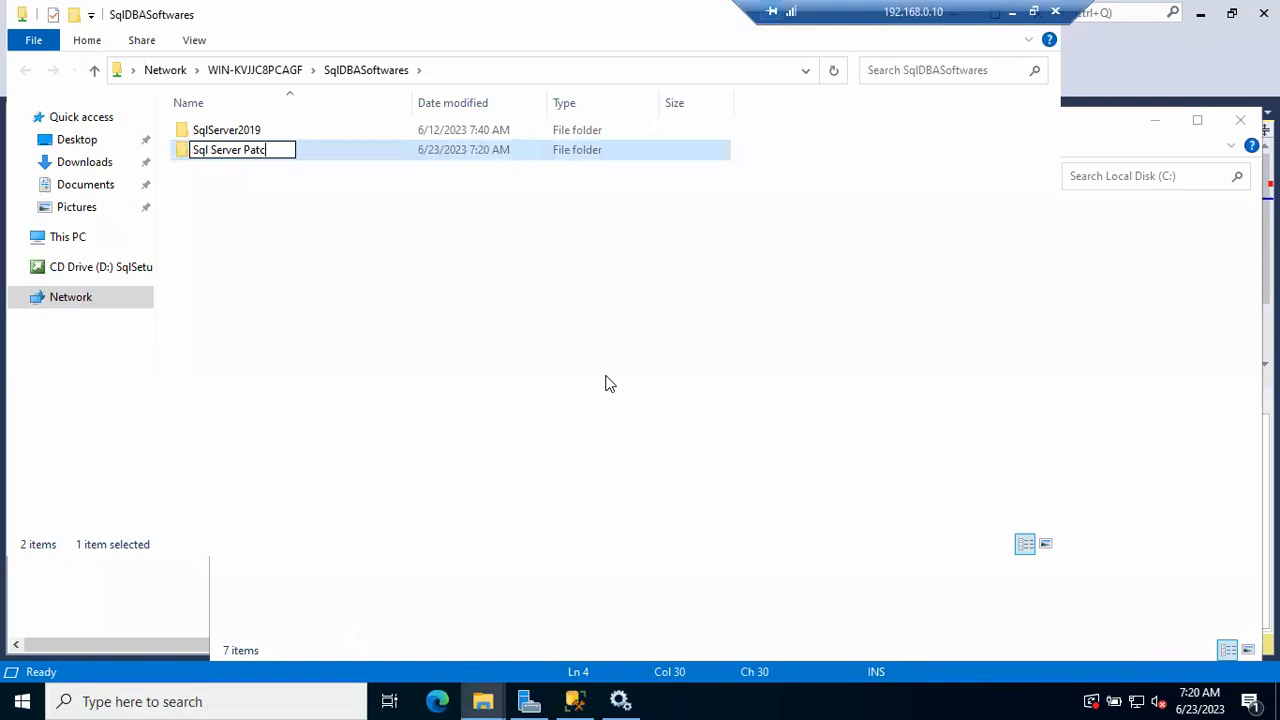
pyautogui.write('hFiles')
pyautogui.press('Return')
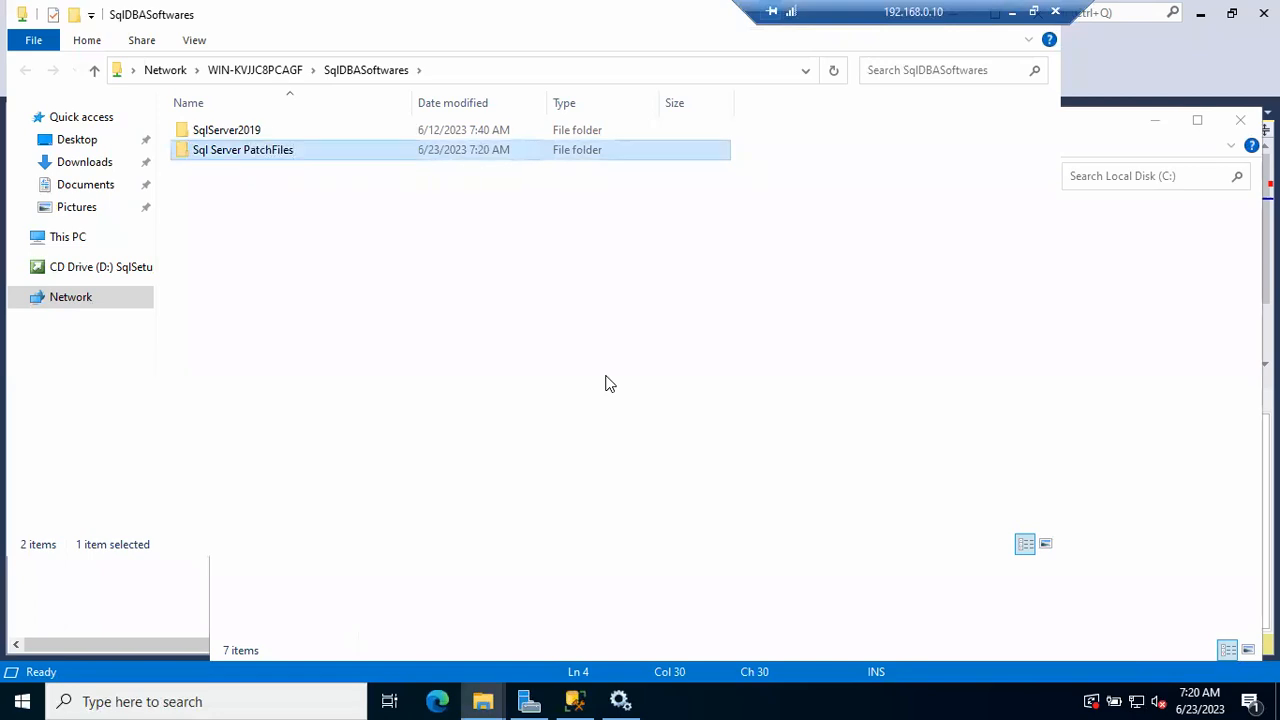
pyautogui.press('Return')
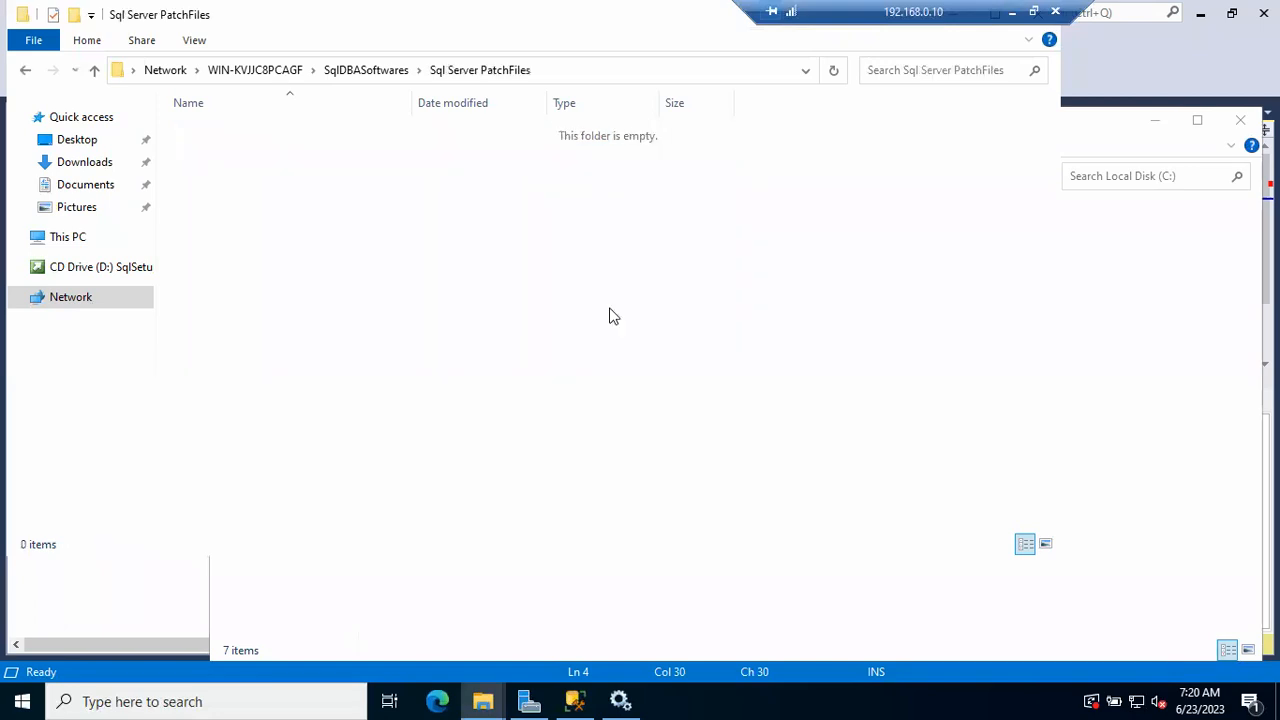
# Reopen the Sql Server PatchFiles folder through the Run dialog using its copied network path, and select the full path in the new window
pyautogui.click(603, 76)
pyautogui.hotkey('ctrl', 'c')
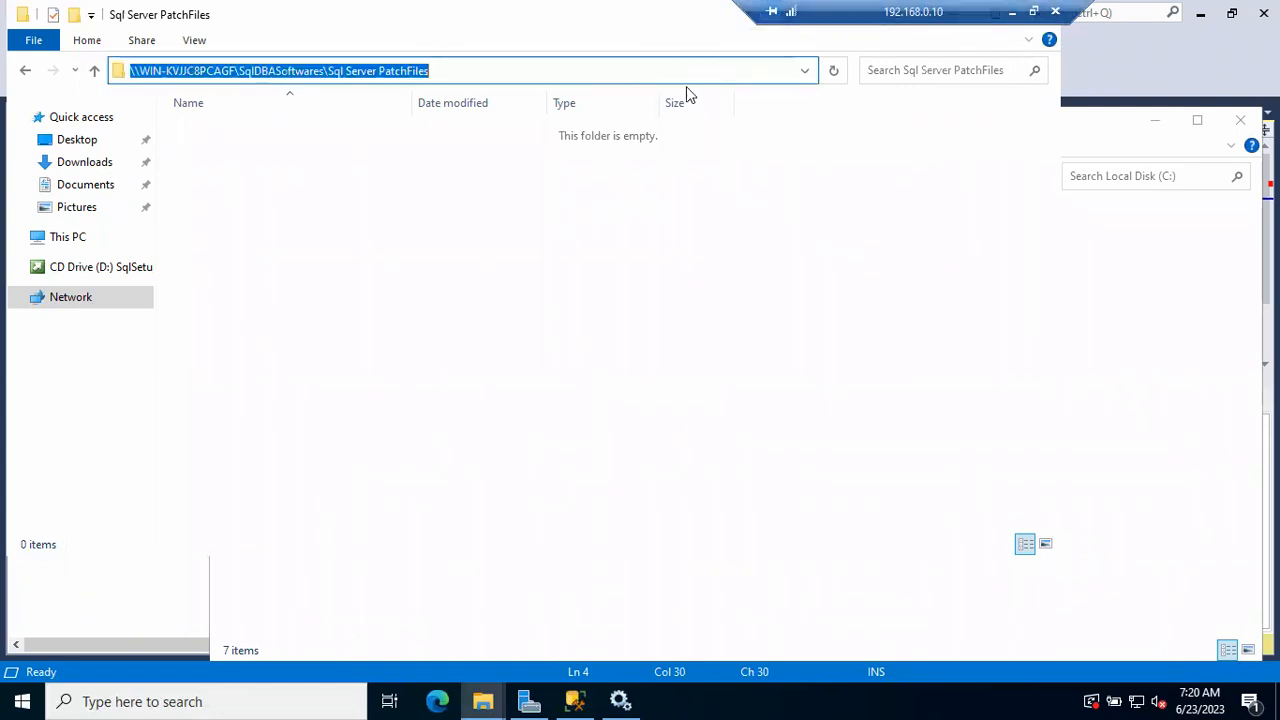
pyautogui.click(1077, 108)
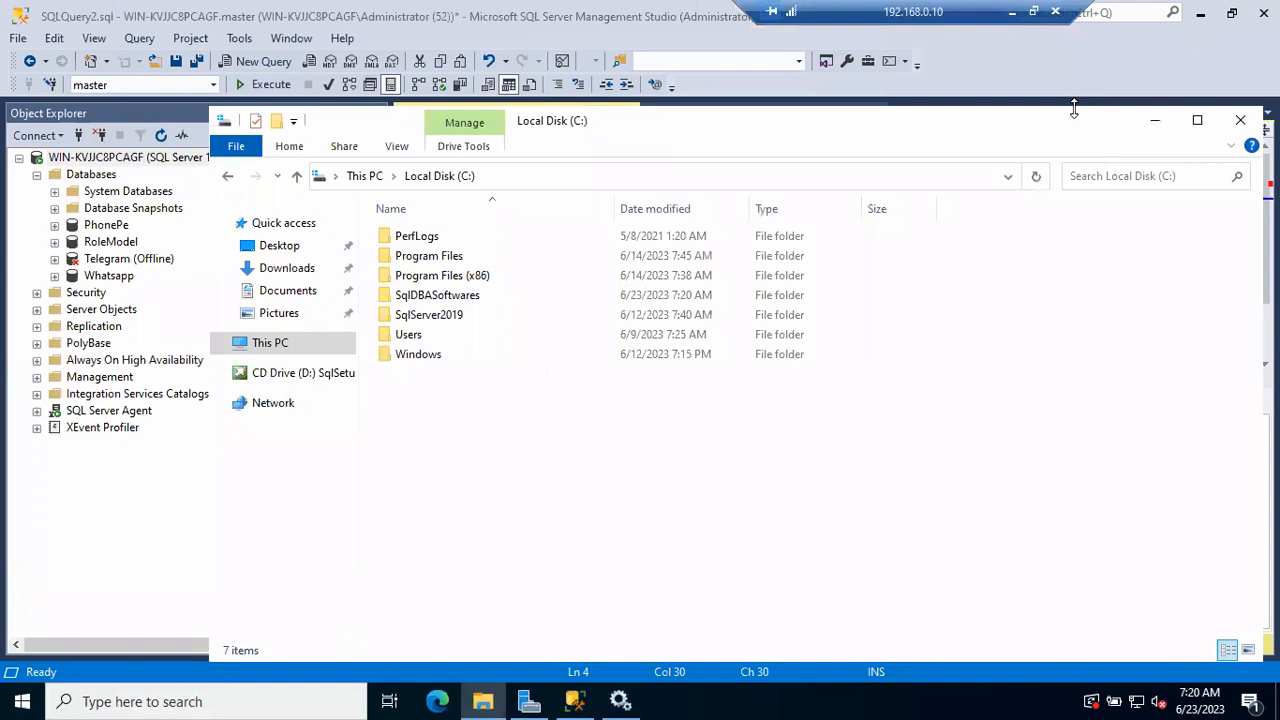
pyautogui.press('super+r')
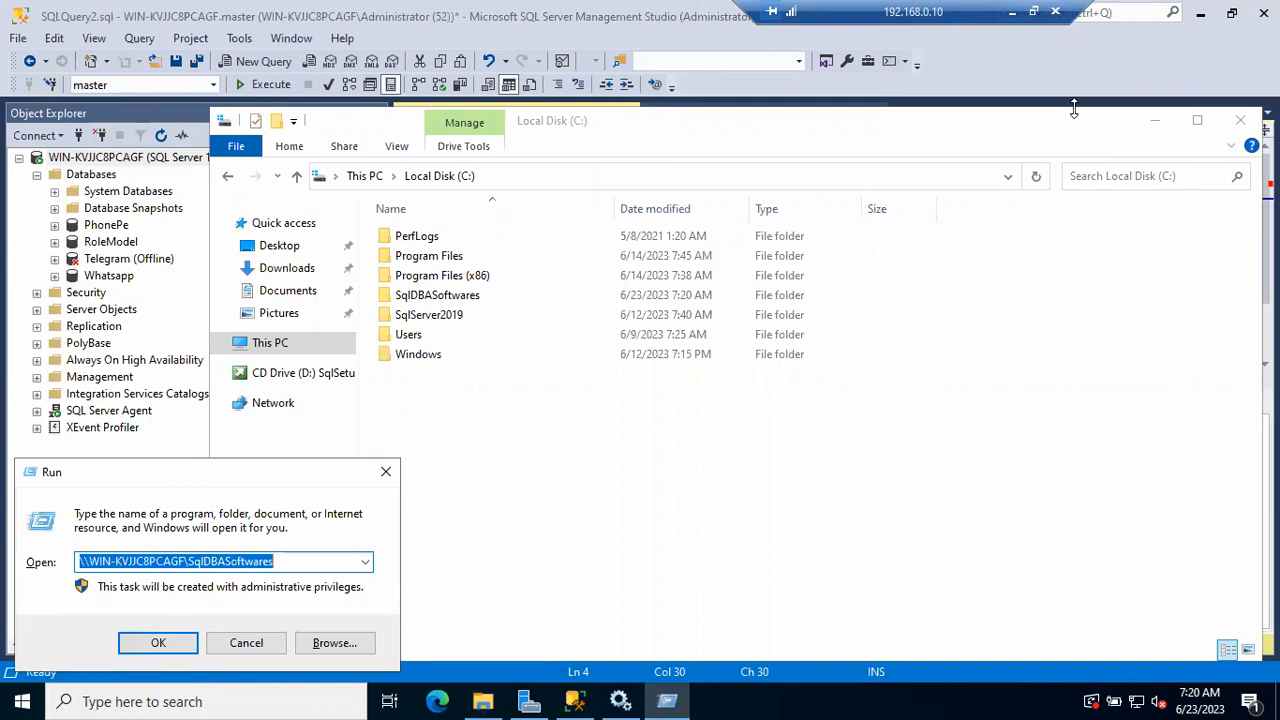
pyautogui.hotkey('ctrl', 'v')
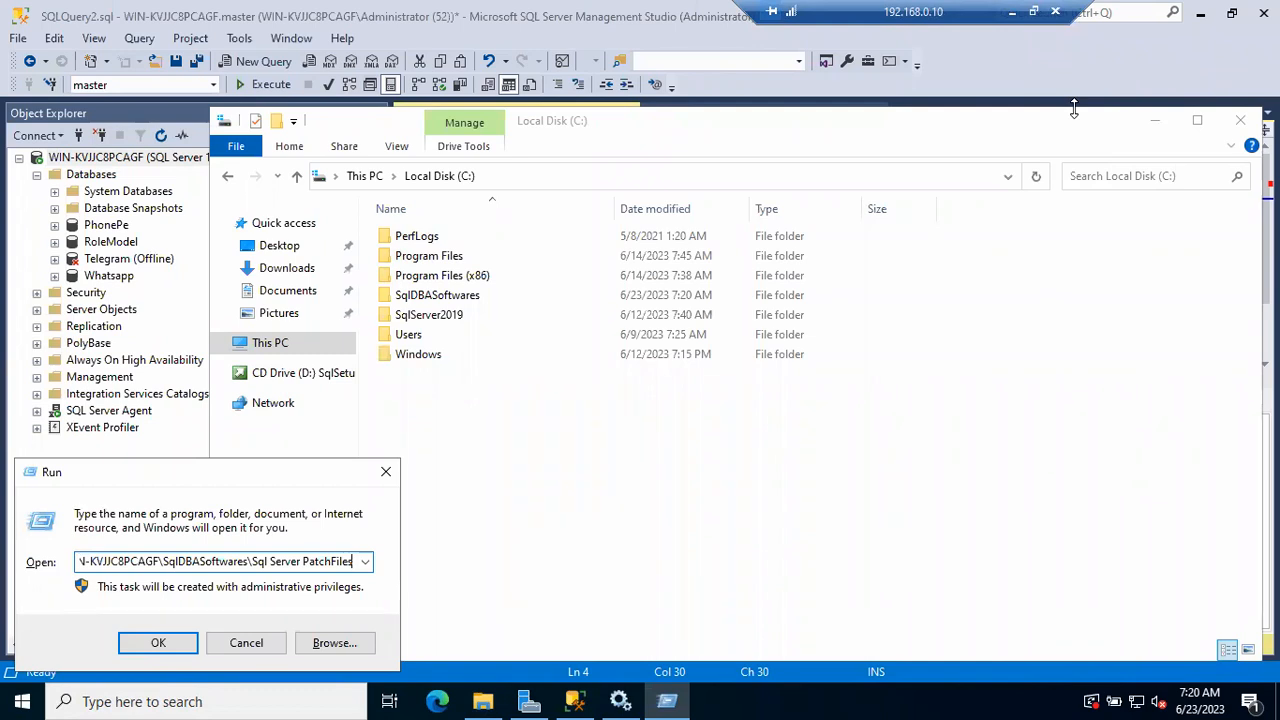
pyautogui.press('Return')
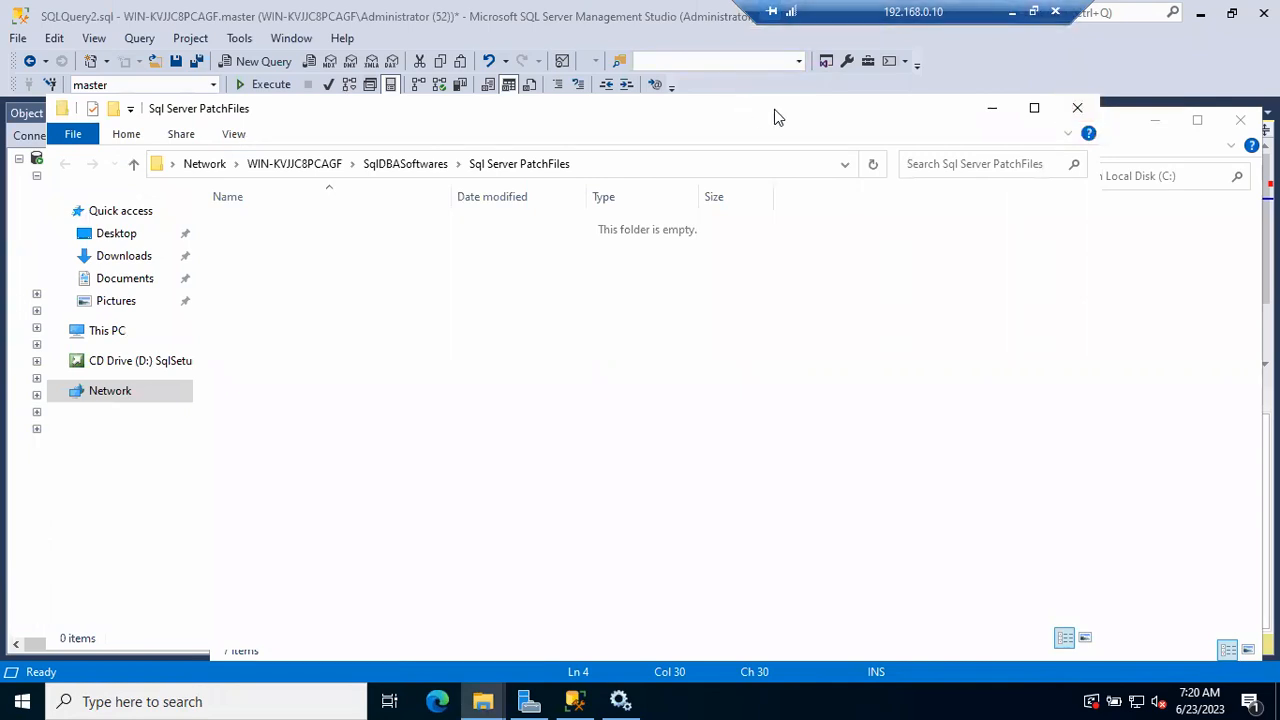
pyautogui.click(754, 170)
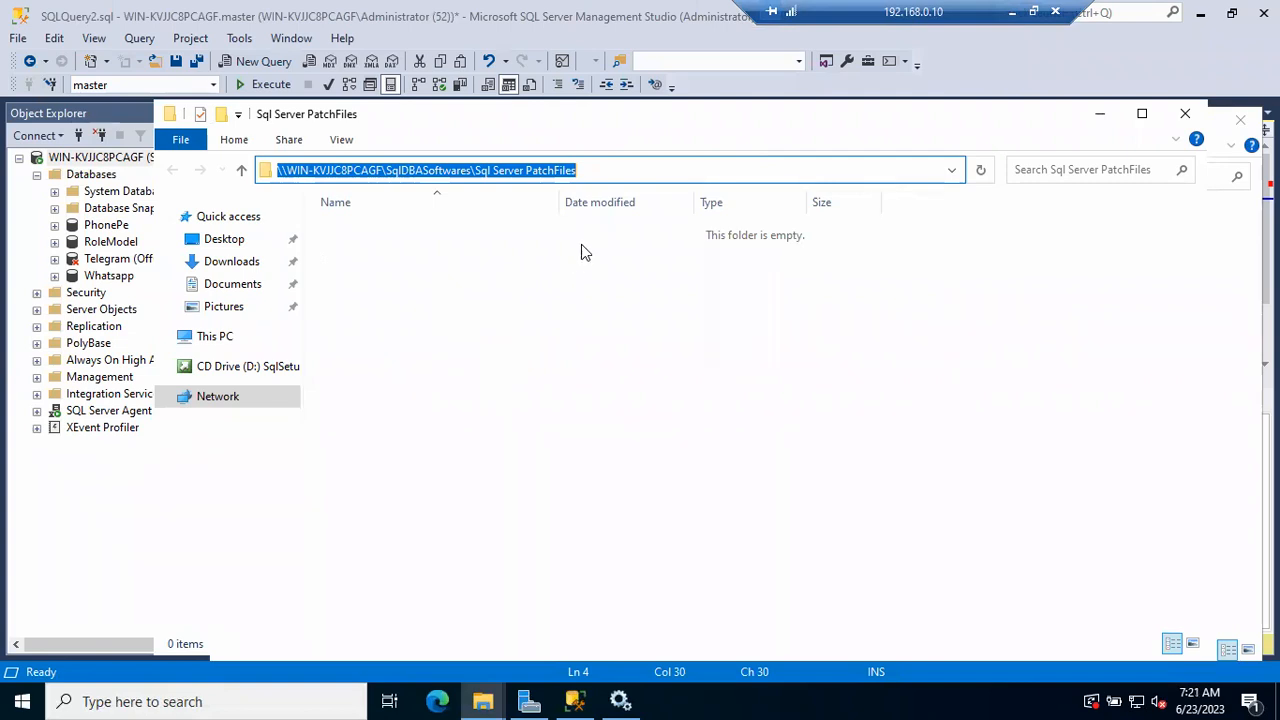
# Review the network path of the Sql Server PatchFiles folder and minimise the remote desktop session
pyautogui.moveTo(591, 170); pyautogui.dragTo(277, 165)
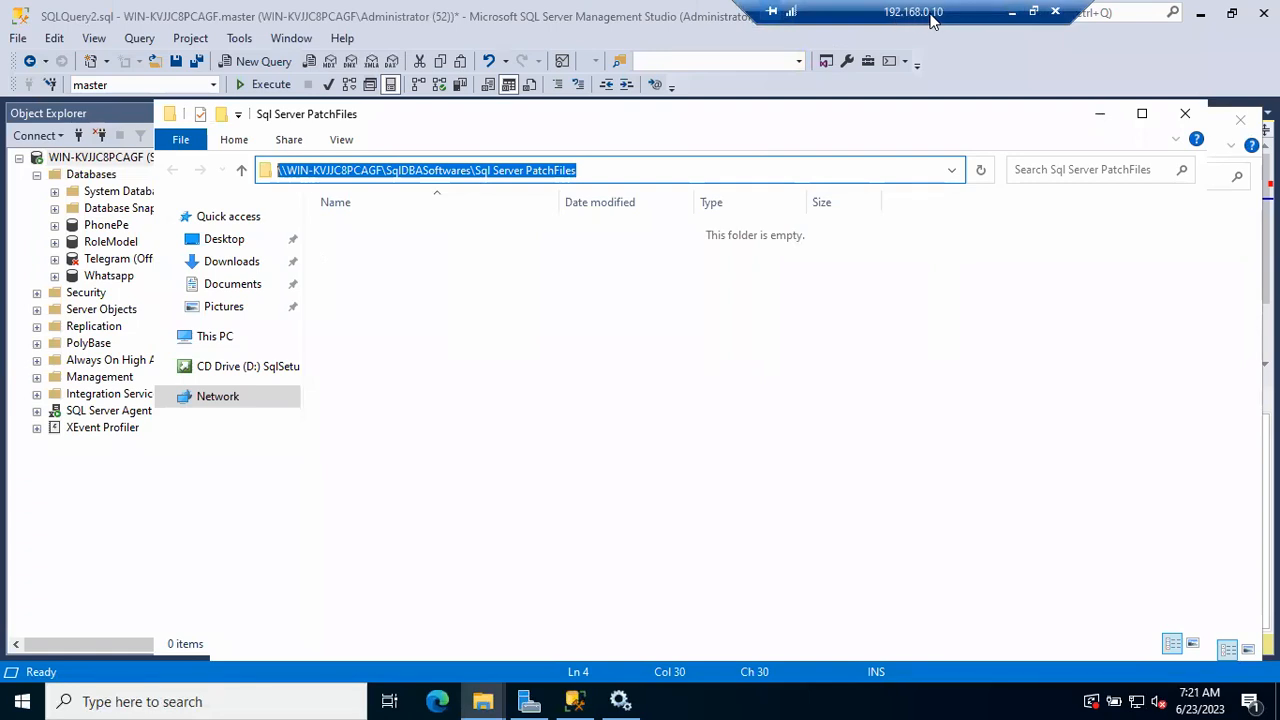
pyautogui.click(314, 172)
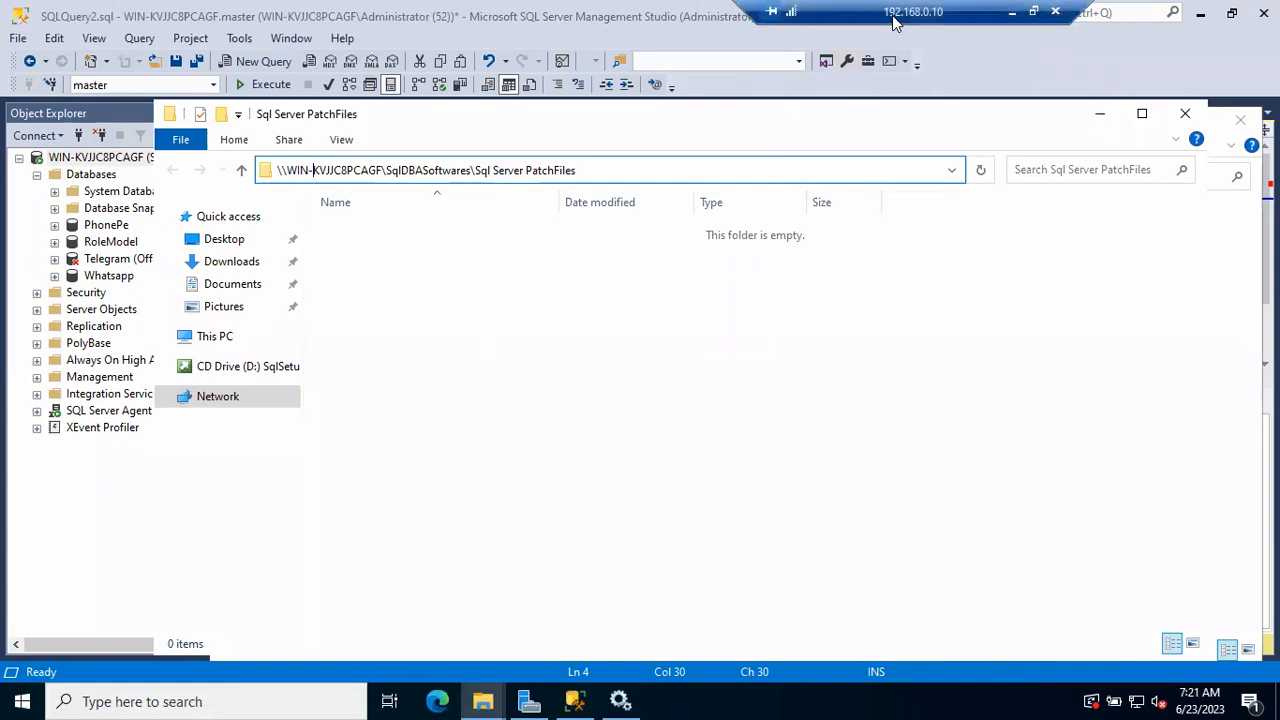
pyautogui.click(601, 168)
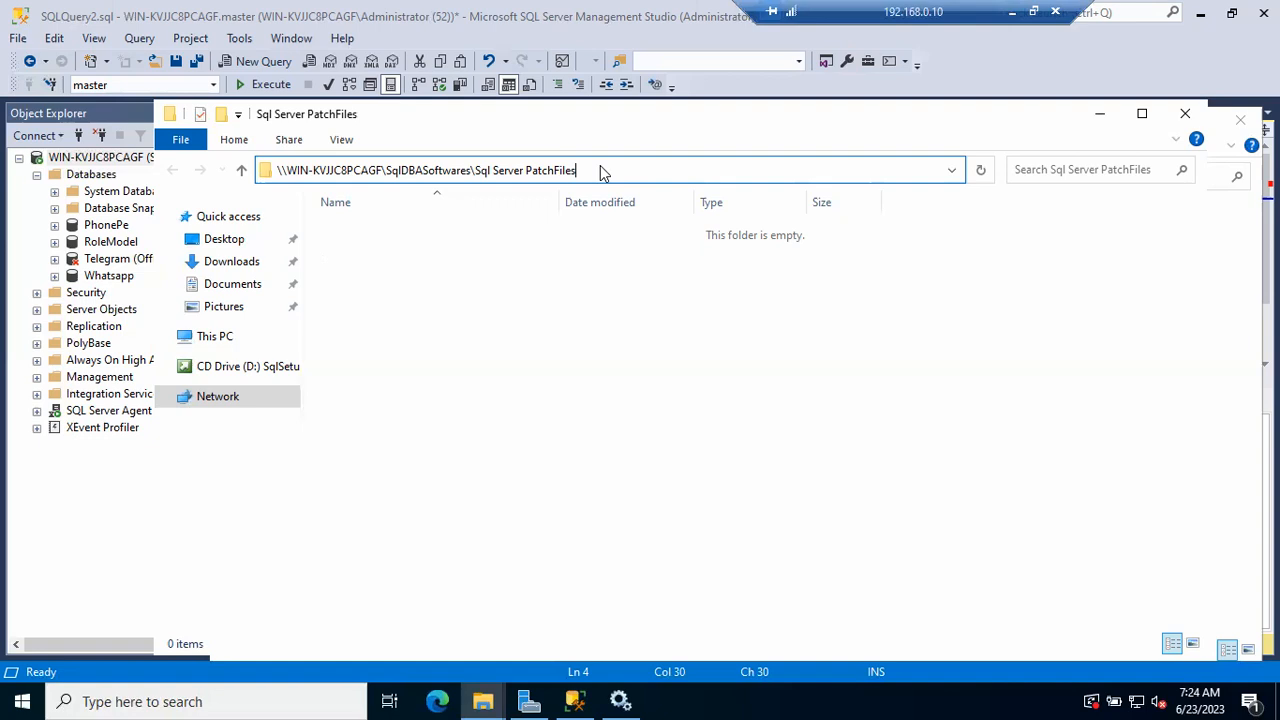
pyautogui.click(1012, 12)
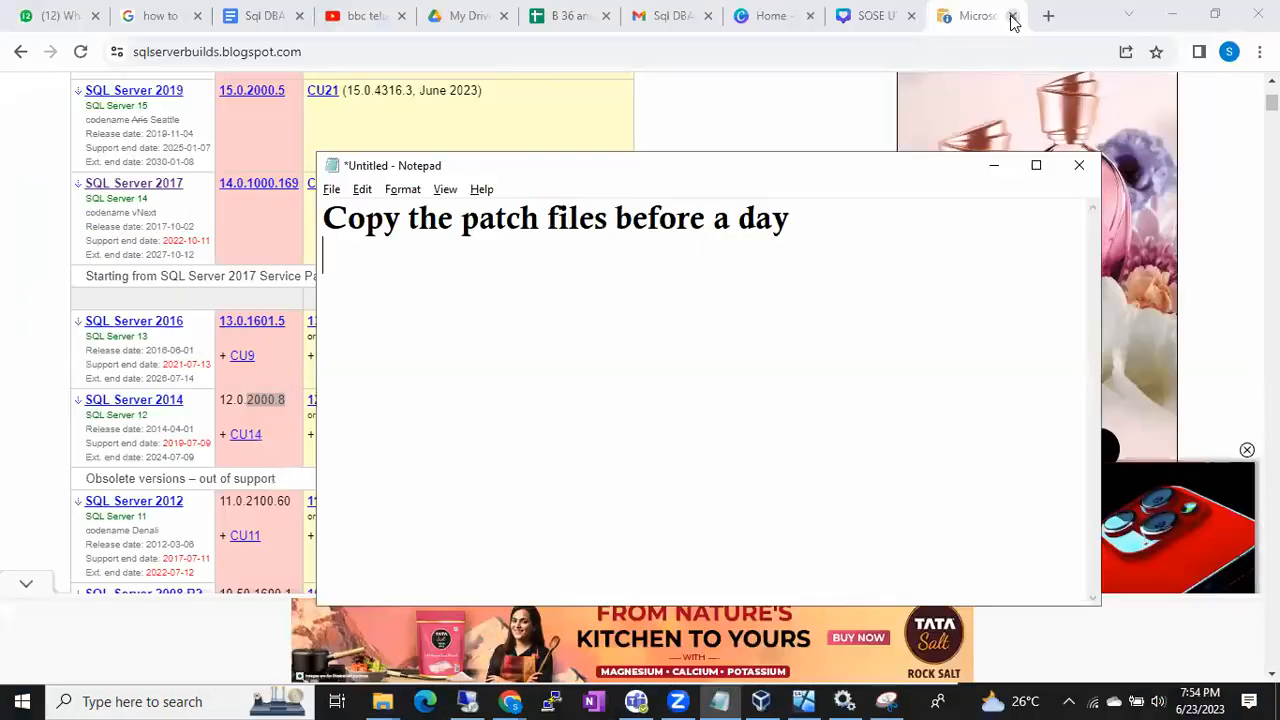
# Minimise the Notepad note and show the SQL Server 2019 builds list down to its RTM entry
pyautogui.click(994, 166)
pyautogui.scroll(2, 552, 242)
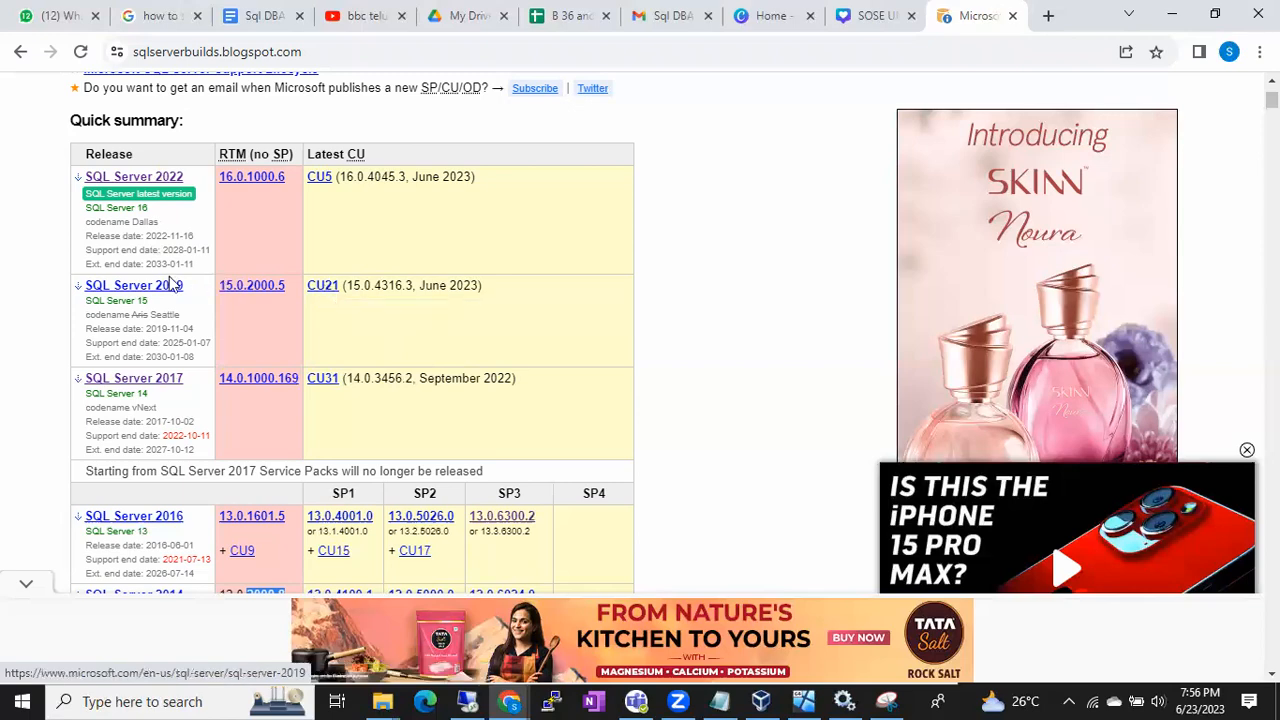
pyautogui.click(145, 287)
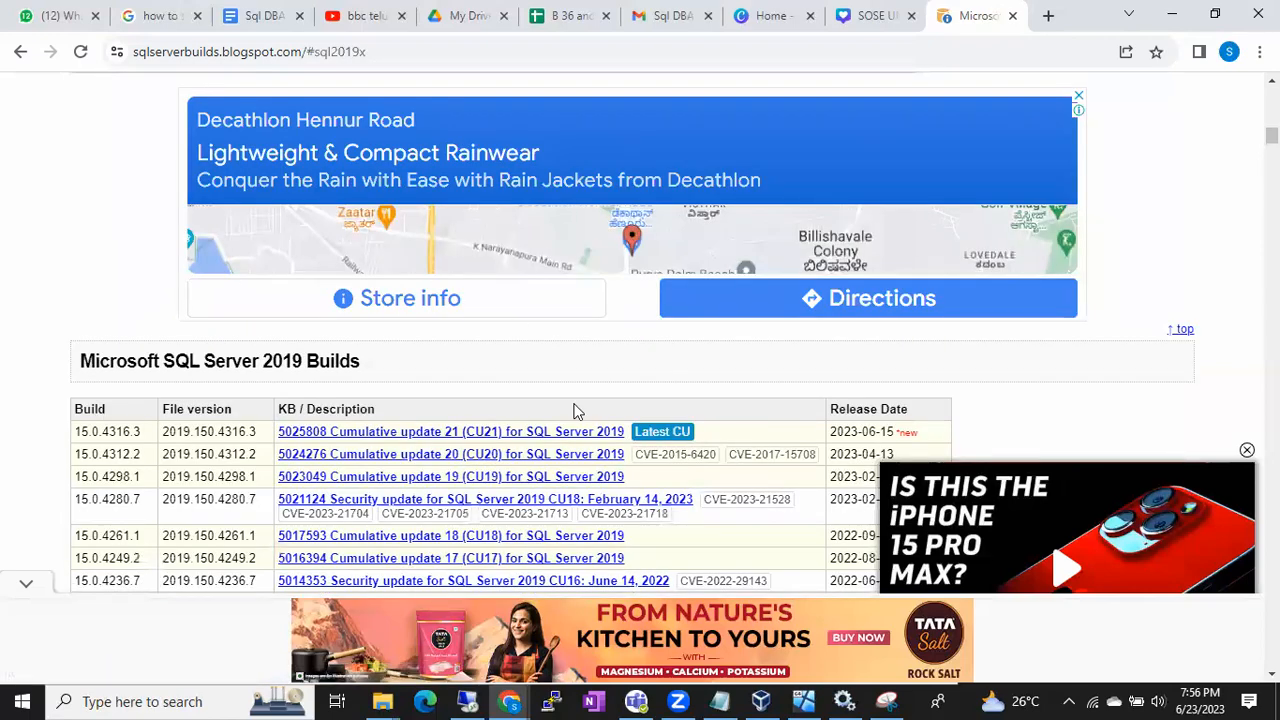
pyautogui.scroll(-3, 572, 409)
pyautogui.scroll(-3, 575, 410)
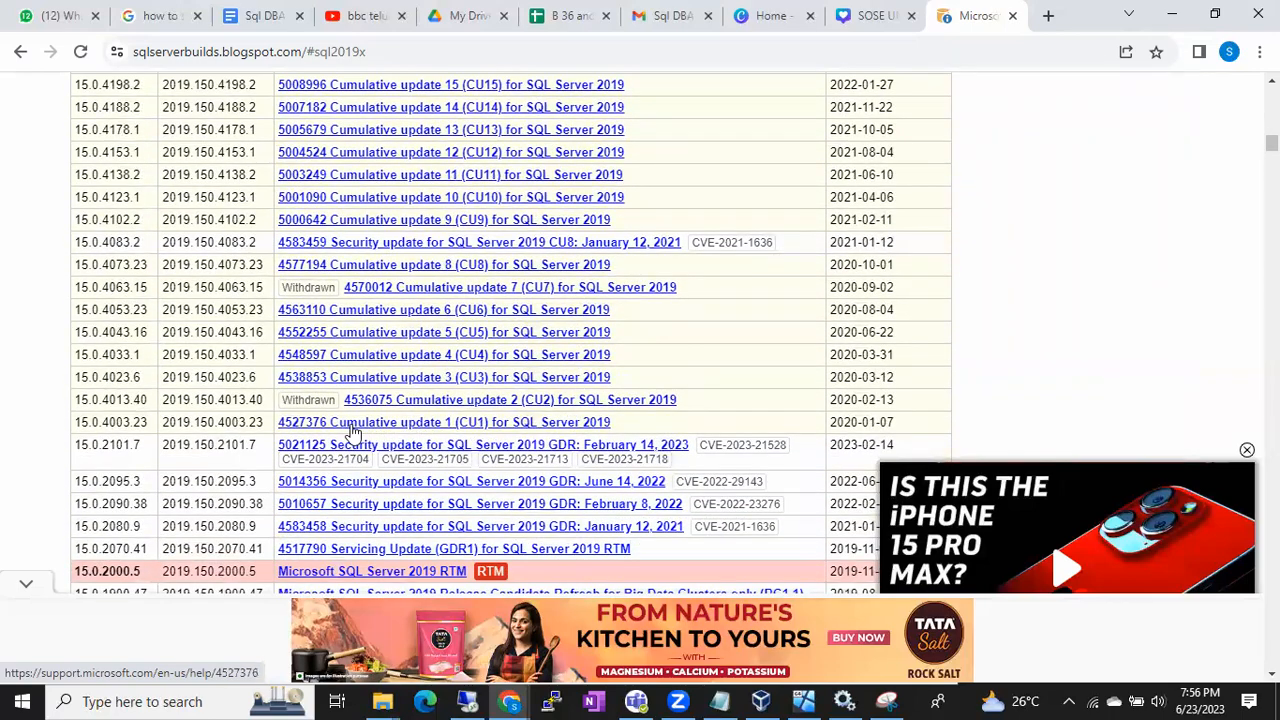
# Examine the release dates of SQL Server 2019 cumulative updates CU1 to CU5, highlighting them one after another
pyautogui.moveTo(894, 422); pyautogui.dragTo(840, 422)
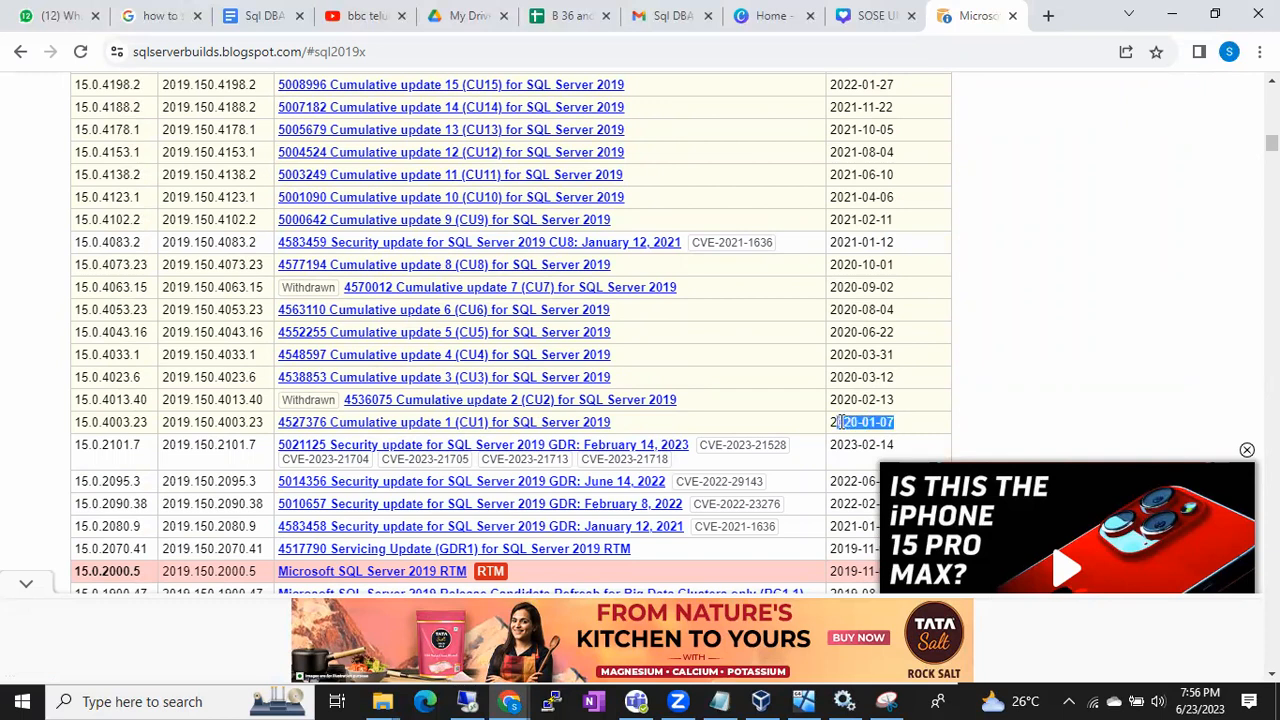
pyautogui.click(896, 421)
pyautogui.moveTo(896, 421); pyautogui.dragTo(844, 422)
pyautogui.click(895, 422)
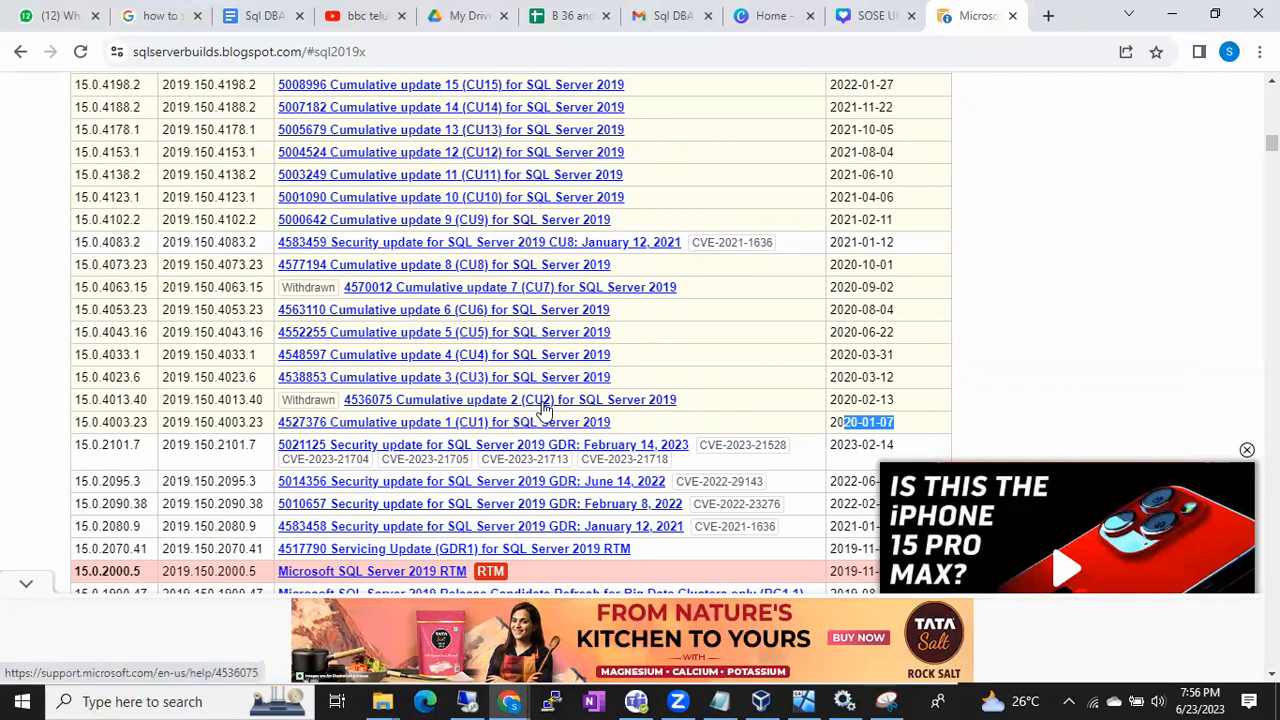
pyautogui.moveTo(894, 399); pyautogui.dragTo(860, 401)
pyautogui.click(867, 421)
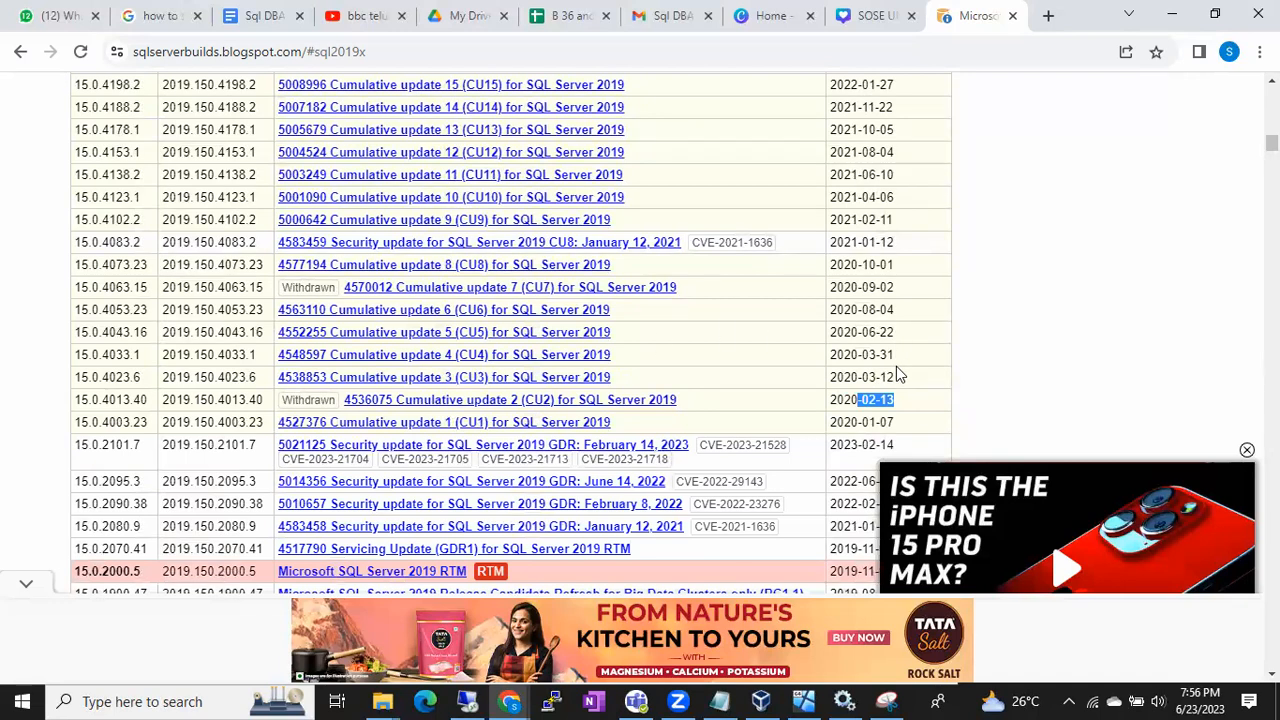
pyautogui.moveTo(895, 377); pyautogui.dragTo(858, 354)
pyautogui.click(906, 359)
pyautogui.moveTo(895, 333); pyautogui.dragTo(868, 334)
pyautogui.moveTo(896, 332); pyautogui.dragTo(858, 333)
# Examine the release dates of the newer SQL Server 2019 updates up to CU21 and highlight the CU21 date
pyautogui.scroll(1, 880, 268)
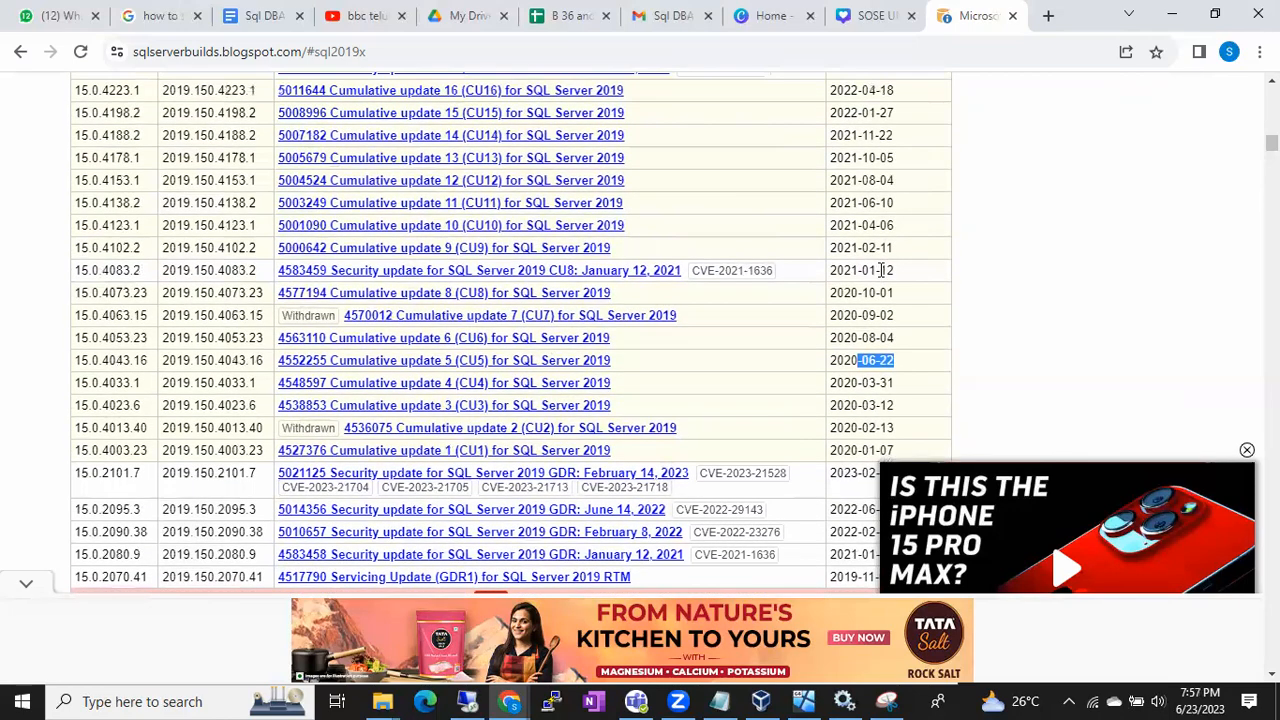
pyautogui.scroll(1, 880, 253)
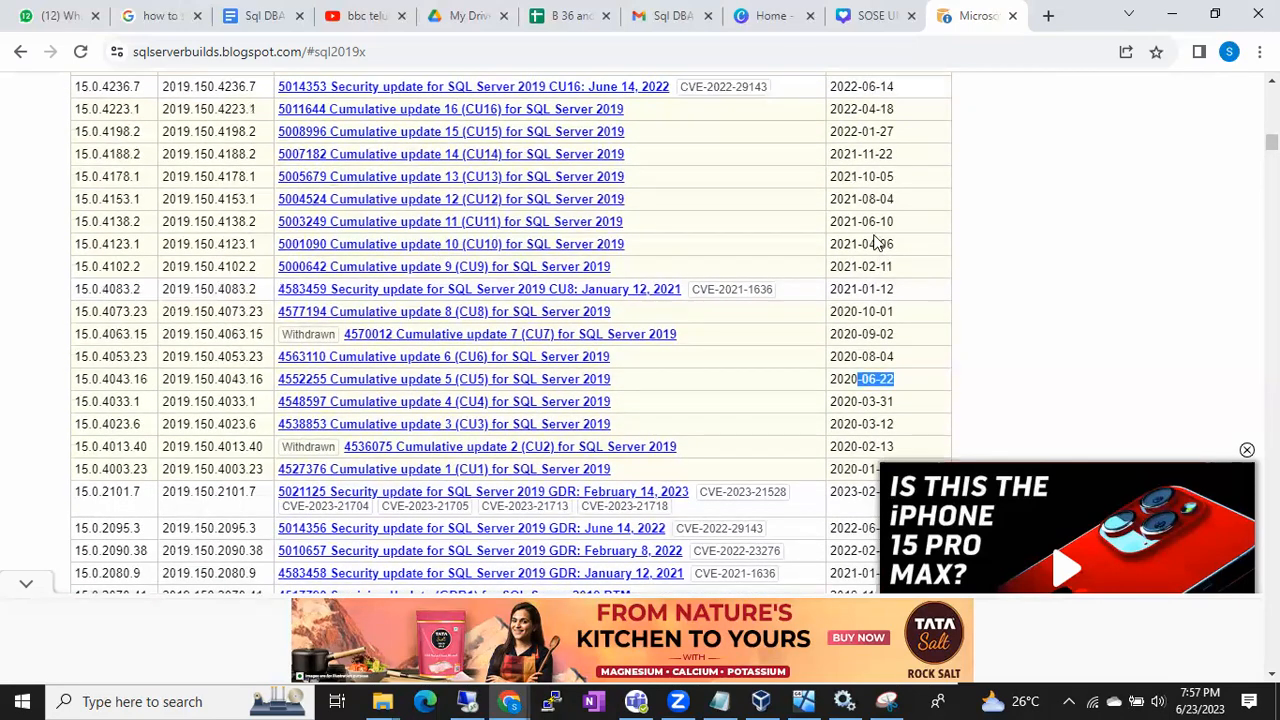
pyautogui.scroll(1, 873, 223)
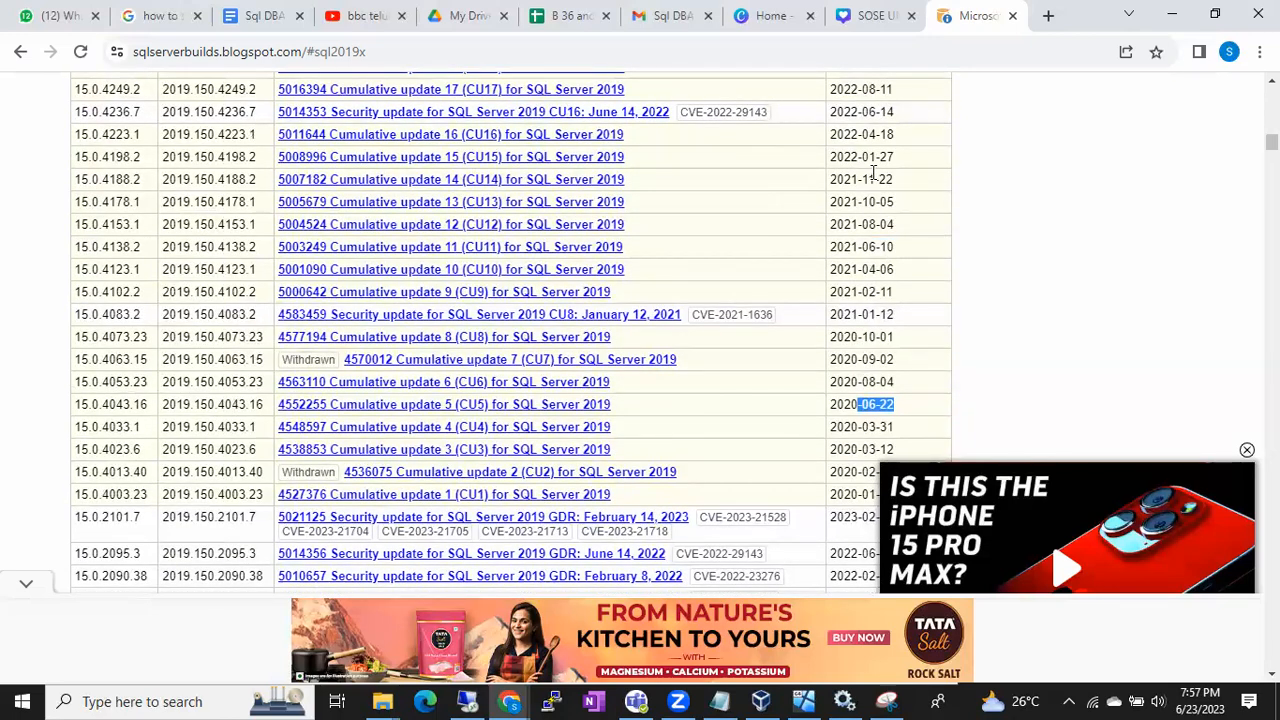
pyautogui.scroll(1, 872, 243)
pyautogui.scroll(5, 872, 240)
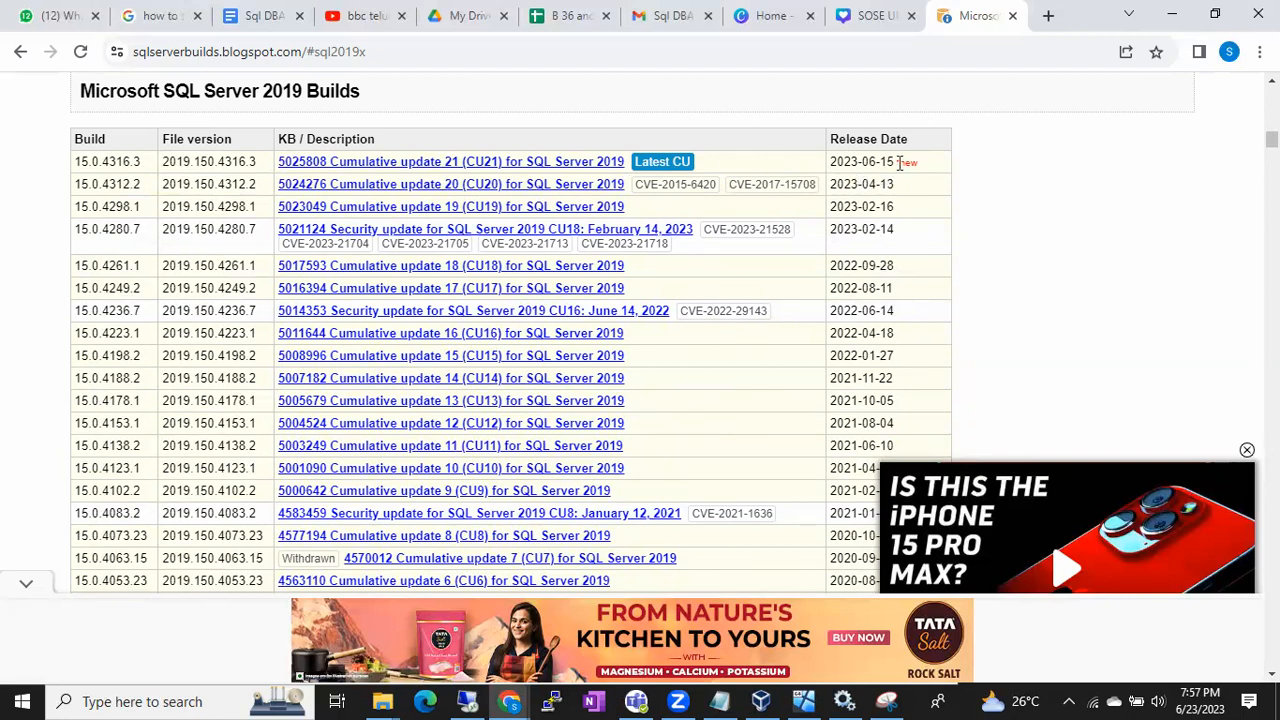
pyautogui.moveTo(898, 163); pyautogui.dragTo(860, 158)
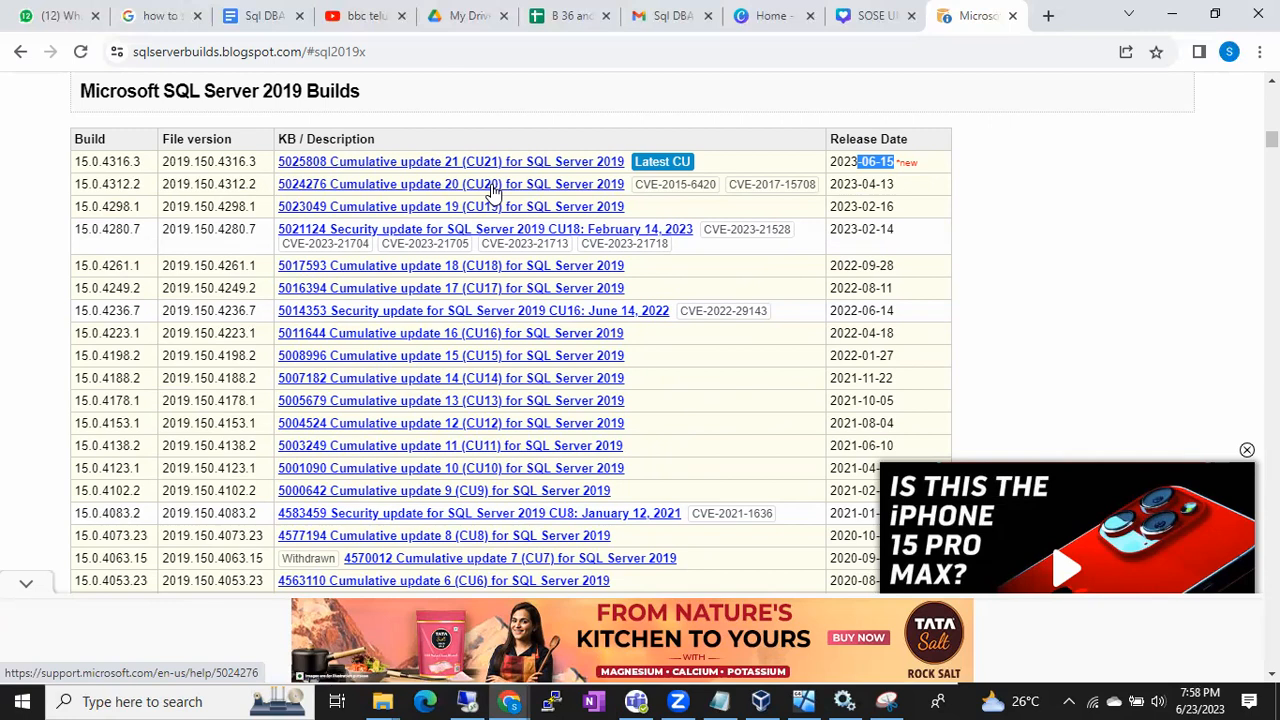
# Open the Cumulative Update 21 article for SQL Server 2019 and highlight the microsoft.com domain in its web address
pyautogui.click(537, 163)
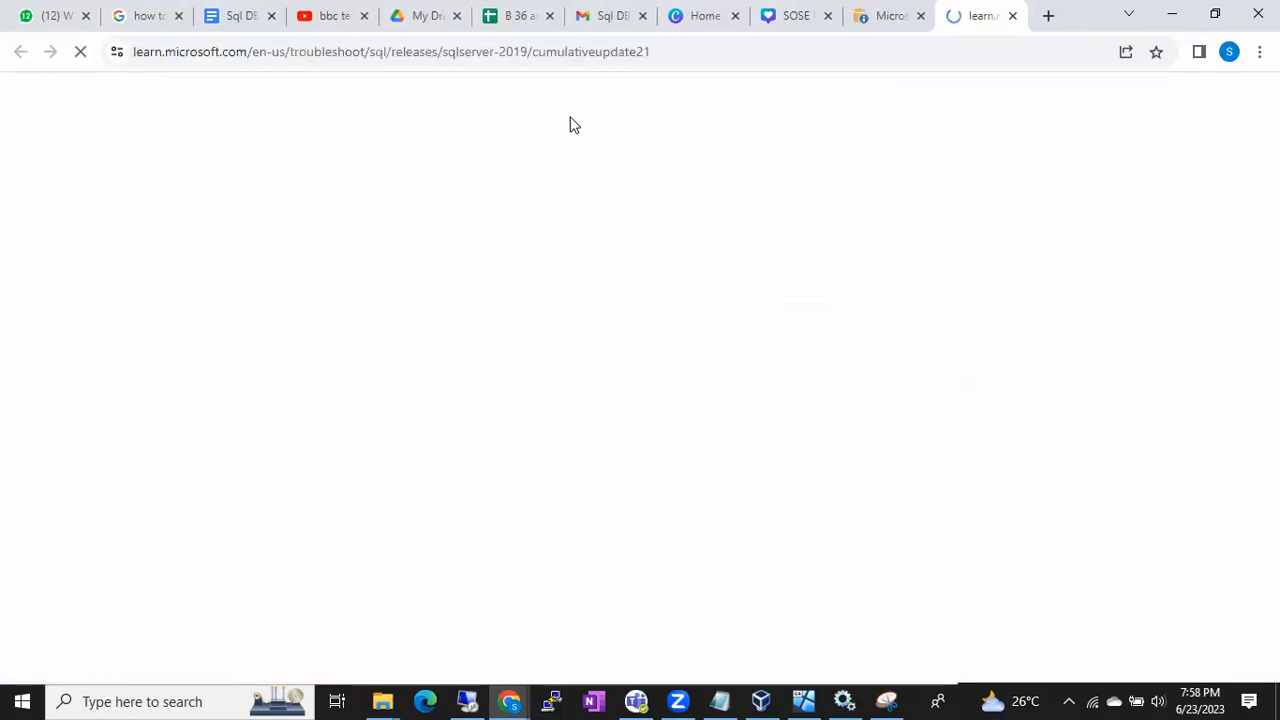
pyautogui.moveTo(149, 51); pyautogui.dragTo(300, 51)
pyautogui.click(300, 51)
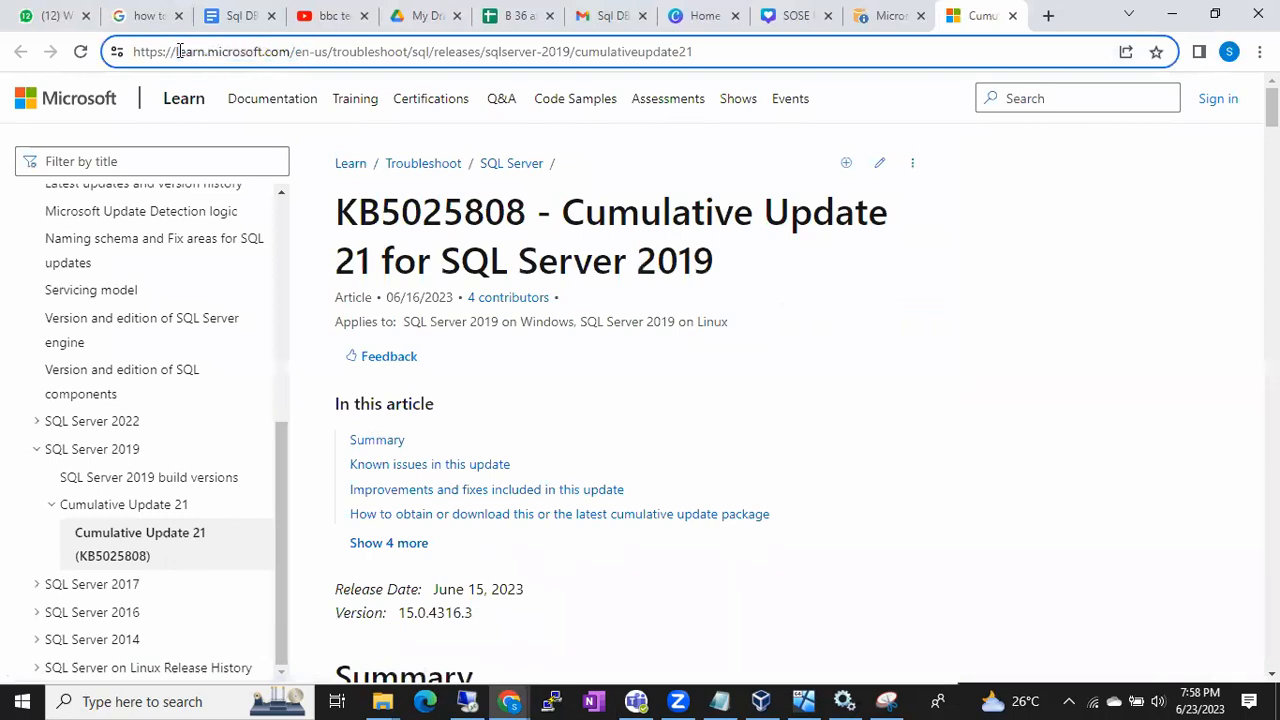
pyautogui.moveTo(178, 51); pyautogui.dragTo(289, 51)
pyautogui.click(291, 51)
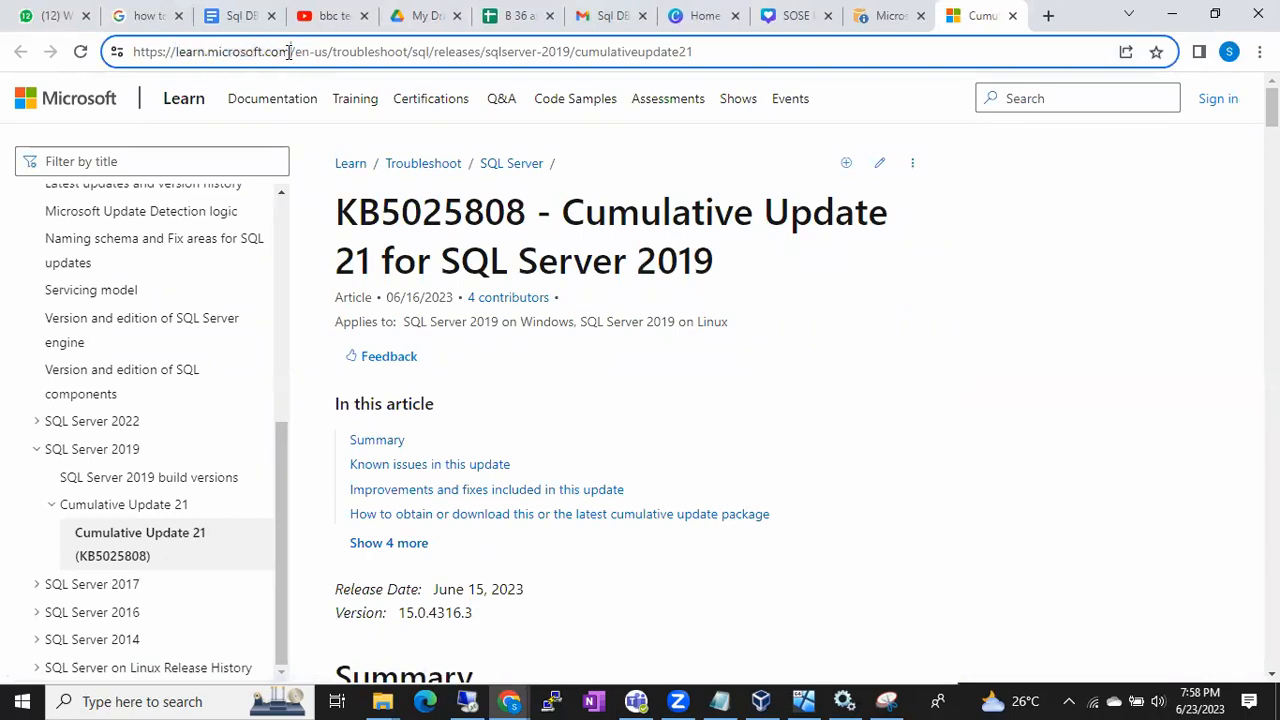
pyautogui.doubleClick(152, 52)
pyautogui.click(157, 54)
pyautogui.moveTo(145, 54); pyautogui.dragTo(165, 54)
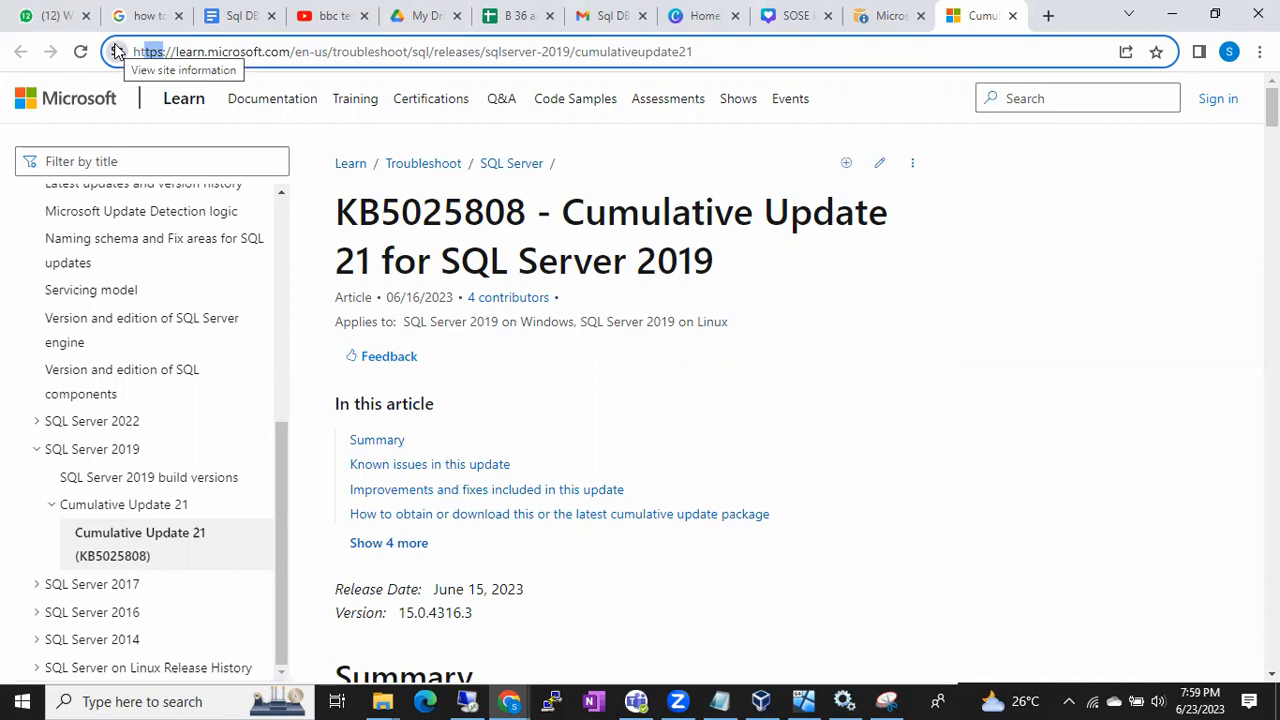
pyautogui.click(216, 50)
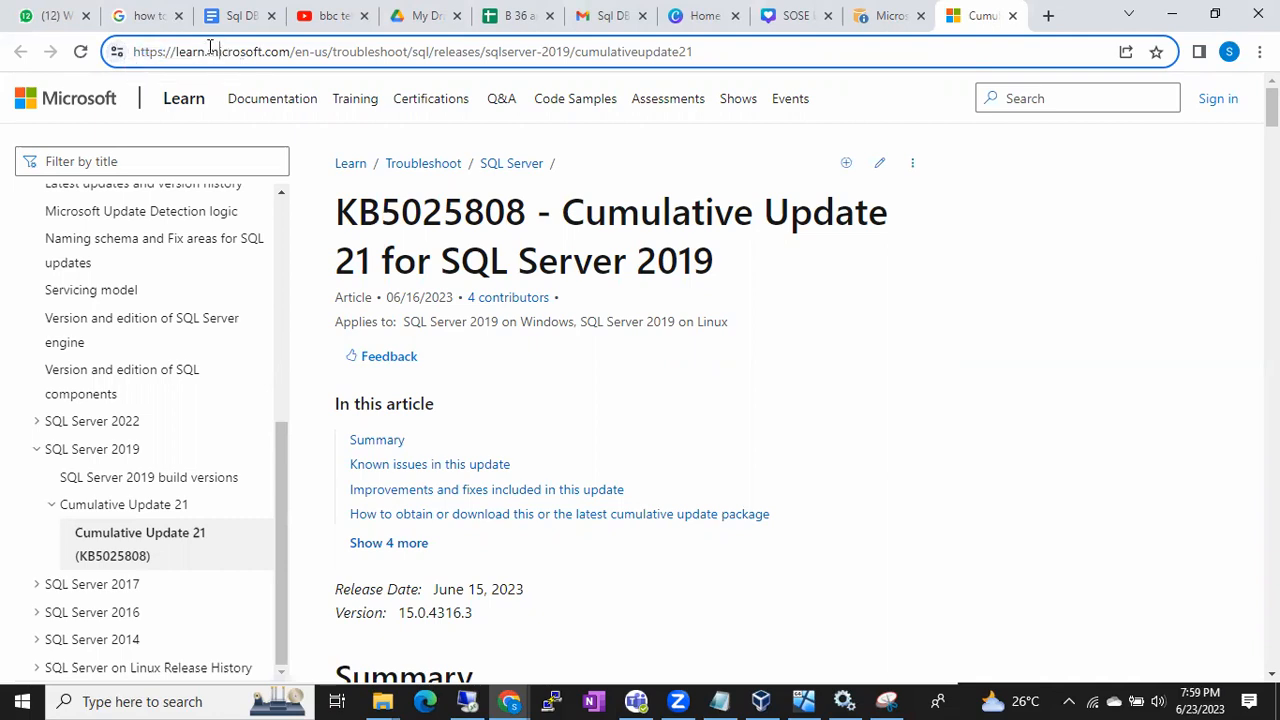
pyautogui.moveTo(206, 50); pyautogui.dragTo(300, 50)
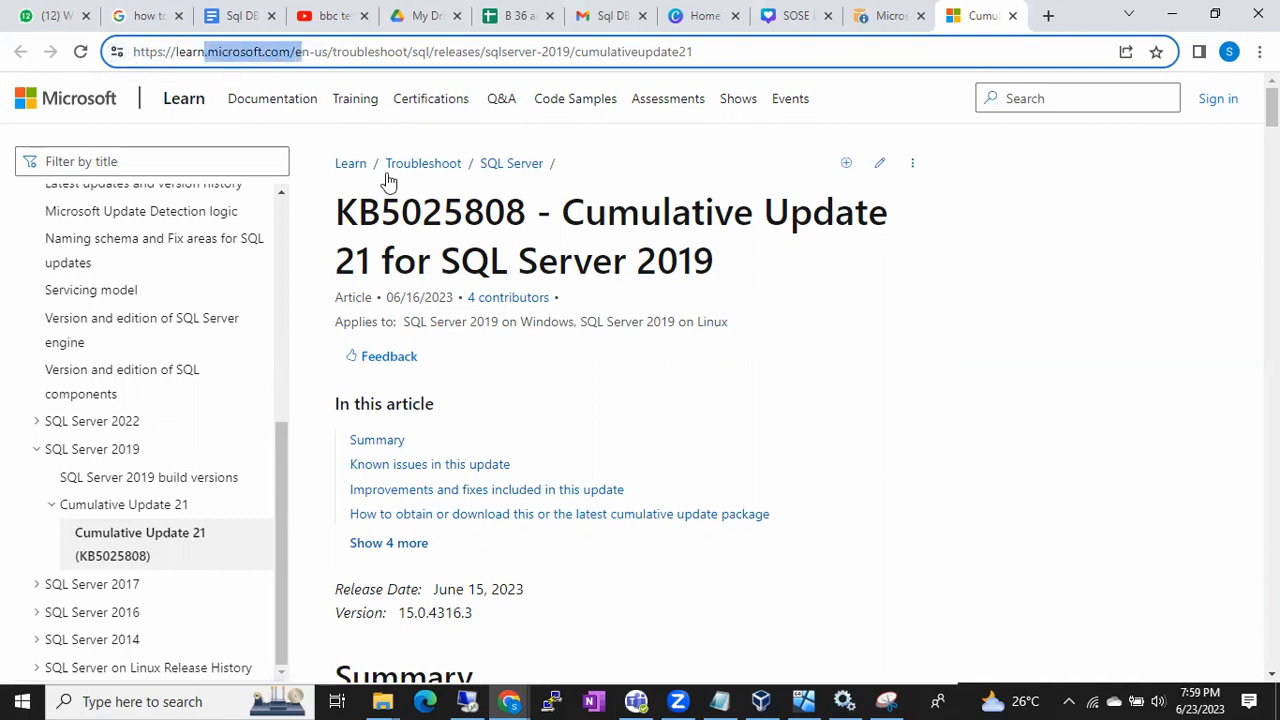
# Highlight the KB prefix and the full number KB5025808 in the article title
pyautogui.moveTo(343, 213); pyautogui.dragTo(527, 214)
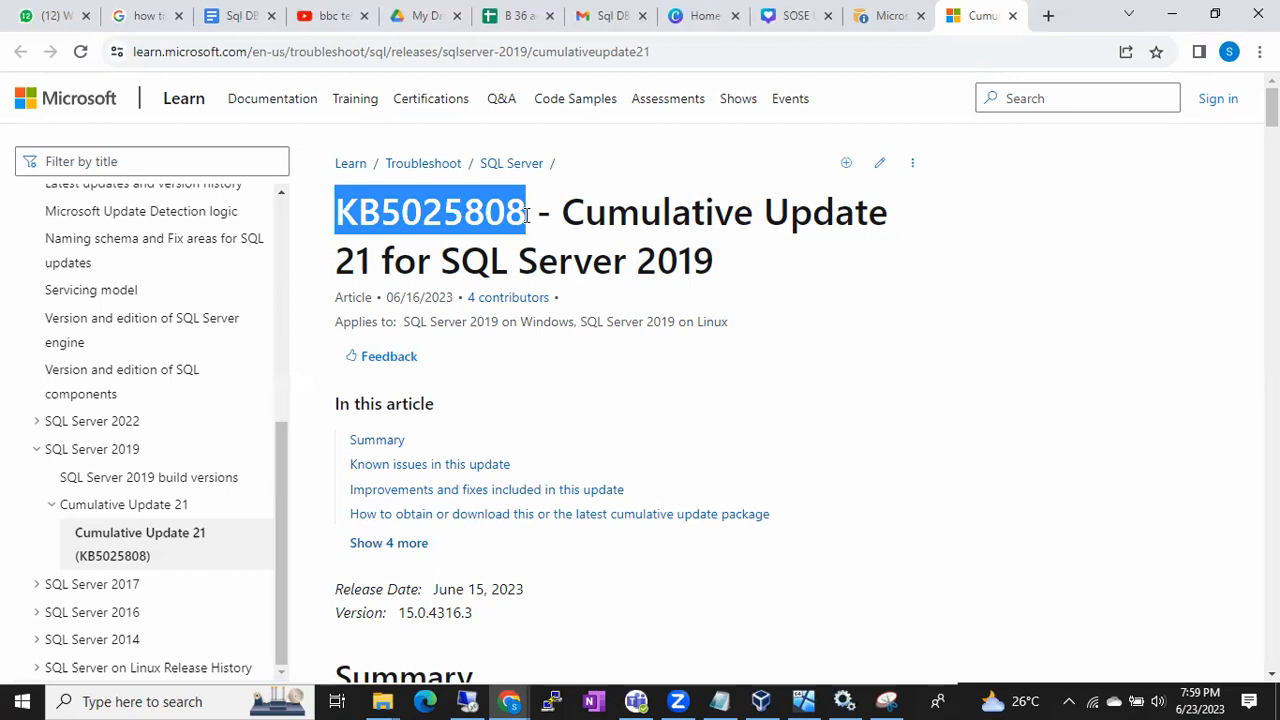
pyautogui.click(916, 700)
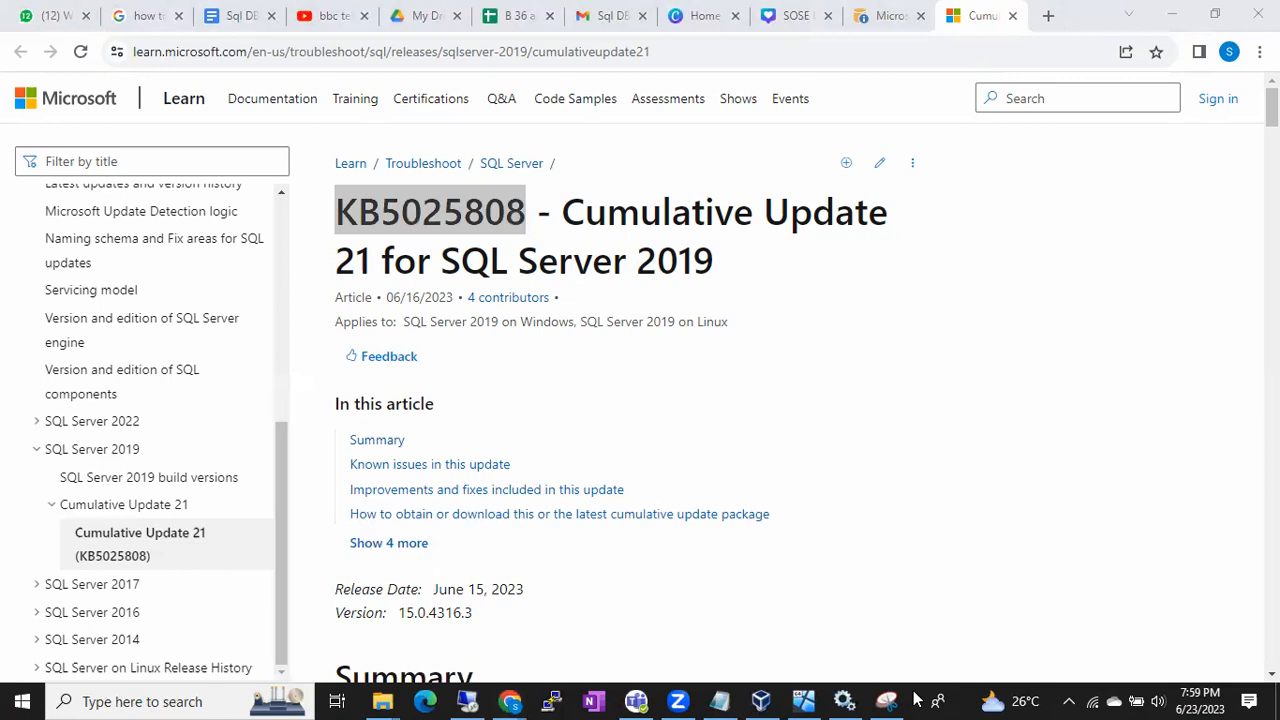
pyautogui.click(583, 222)
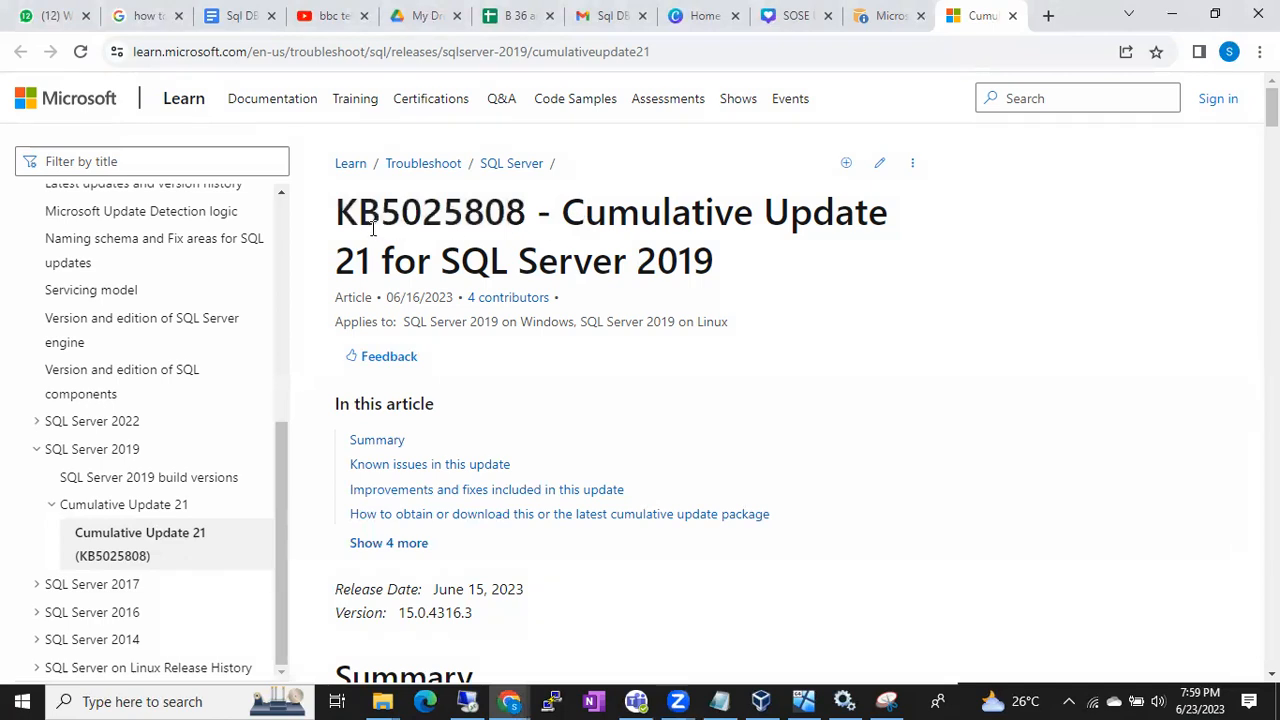
pyautogui.moveTo(348, 220); pyautogui.dragTo(404, 214)
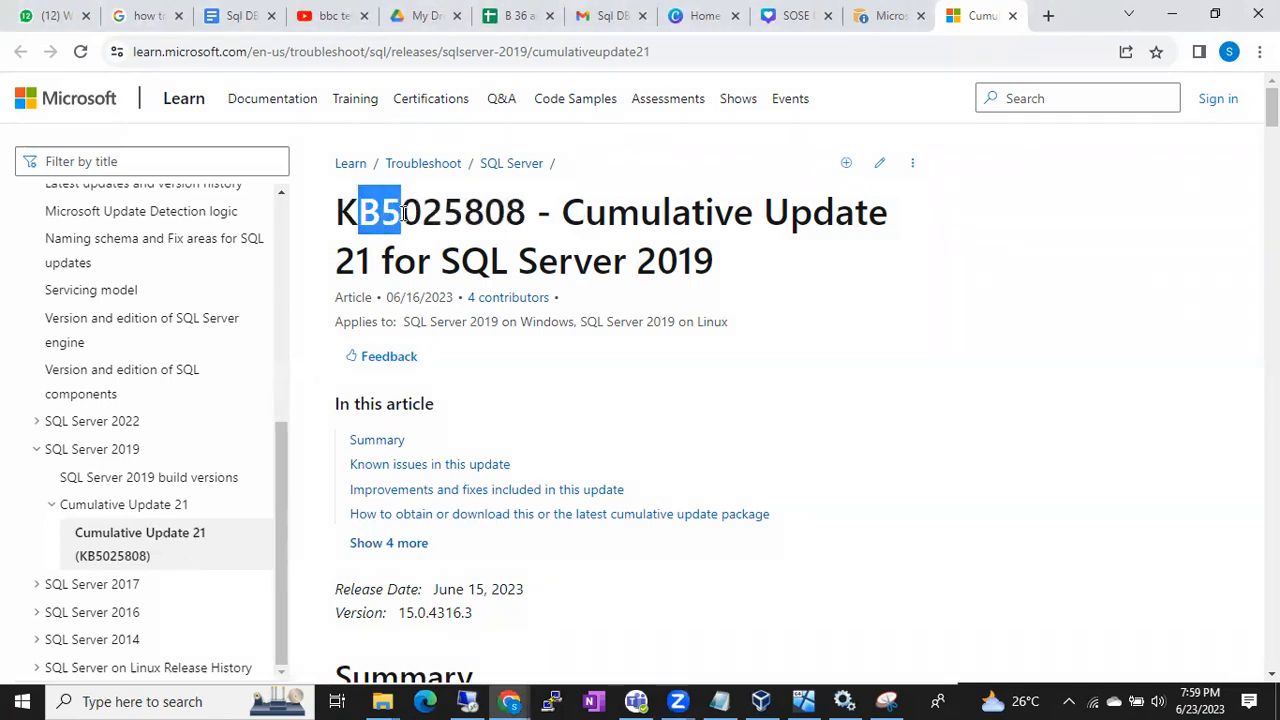
pyautogui.click(404, 214)
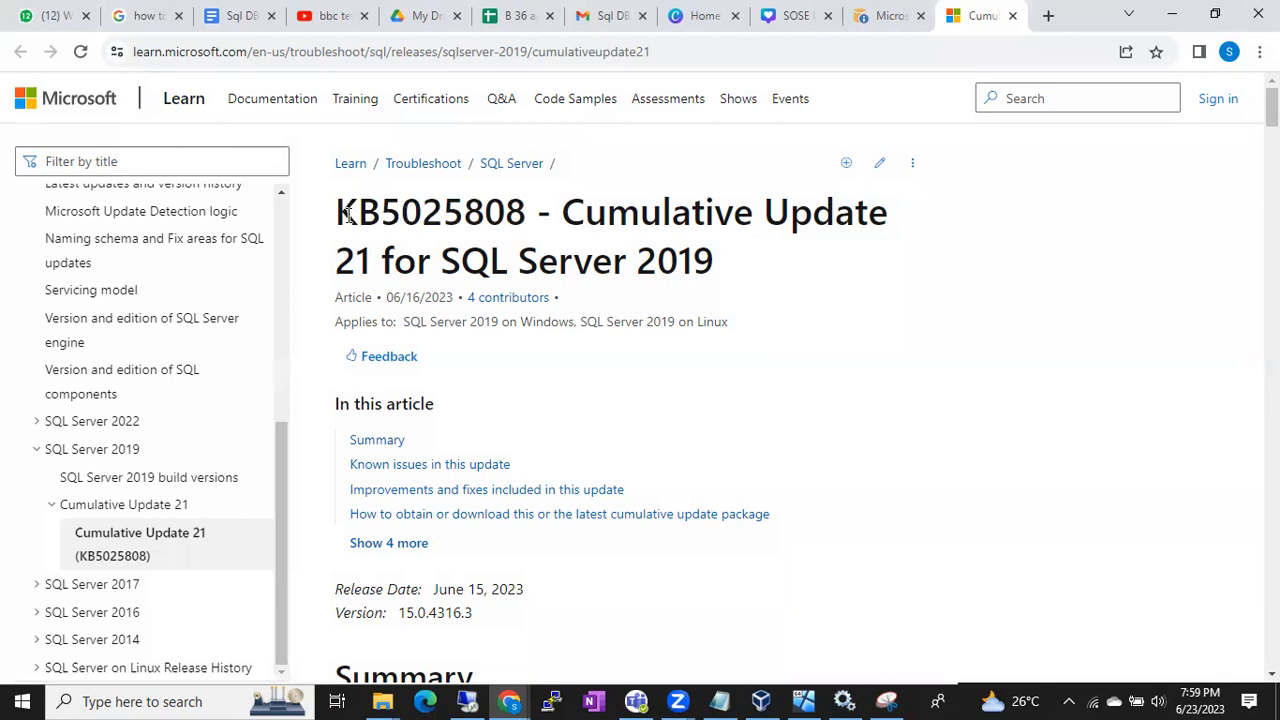
pyautogui.moveTo(337, 214); pyautogui.dragTo(384, 214)
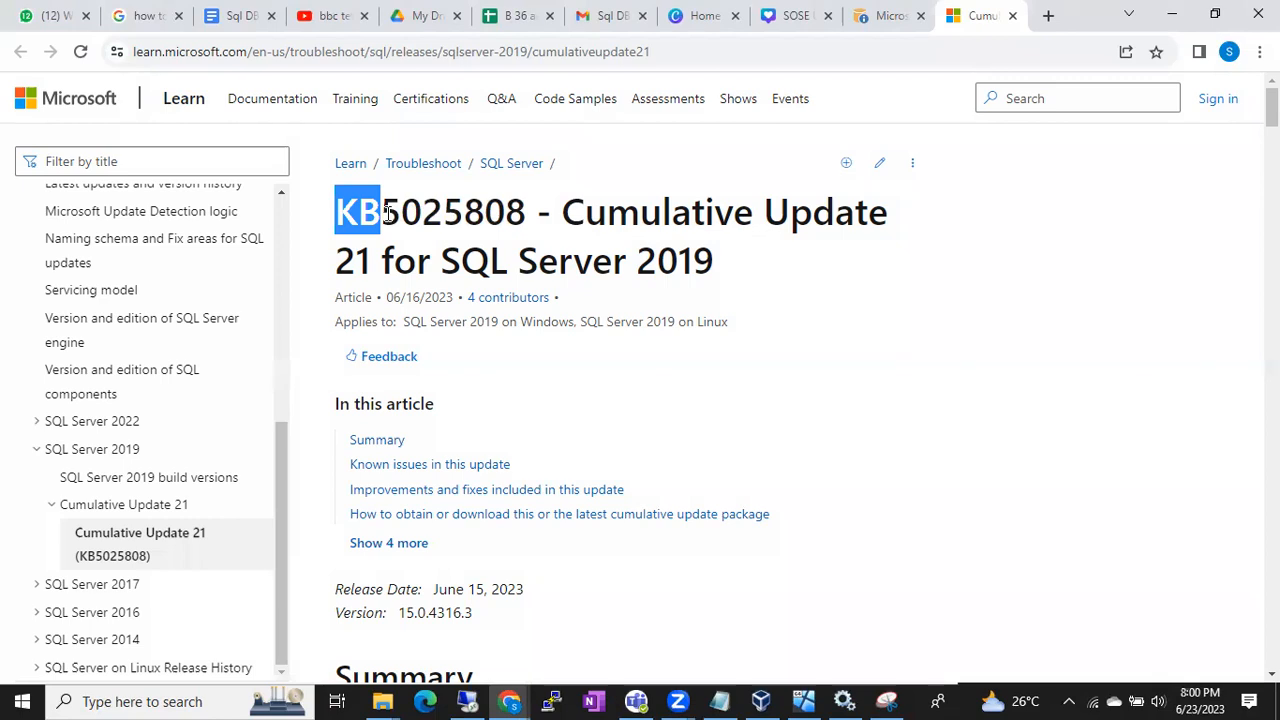
pyautogui.click(386, 214)
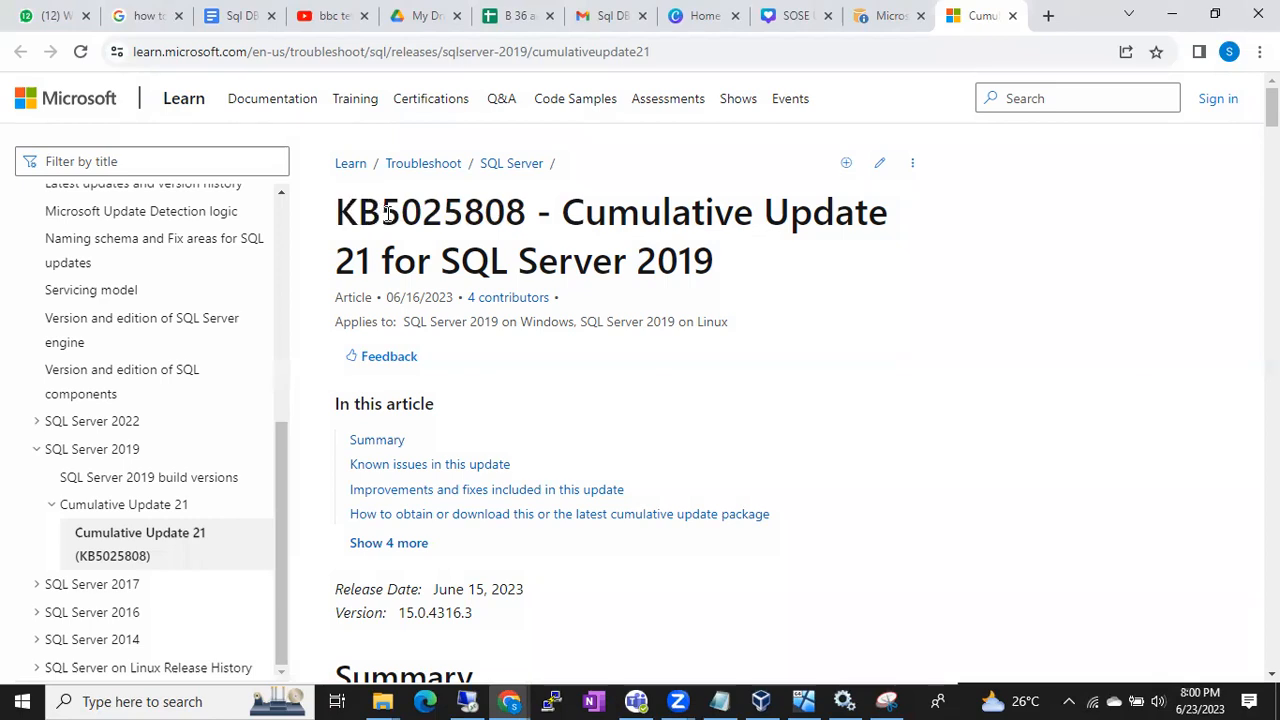
pyautogui.moveTo(337, 213); pyautogui.dragTo(527, 214)
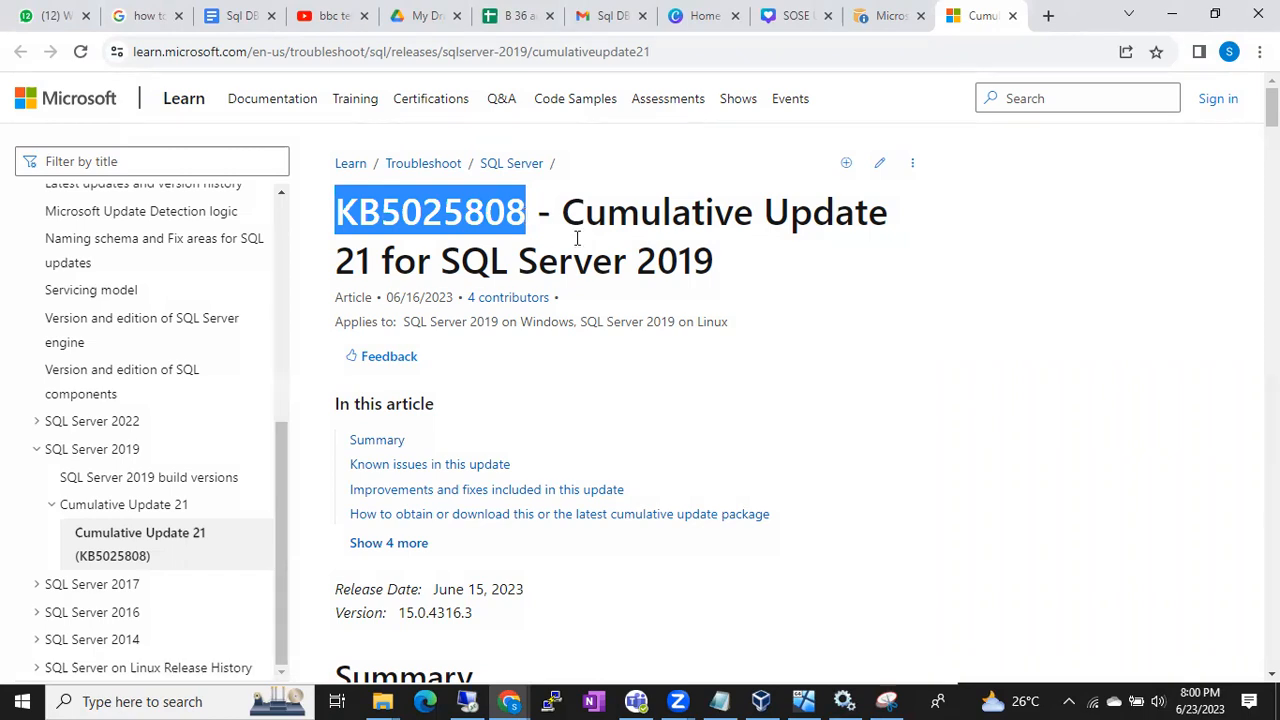
# Read the article's Summary section, highlighting the sentence about the fixes contained in this update
pyautogui.scroll(-2, 686, 362)
pyautogui.scroll(-3, 686, 362)
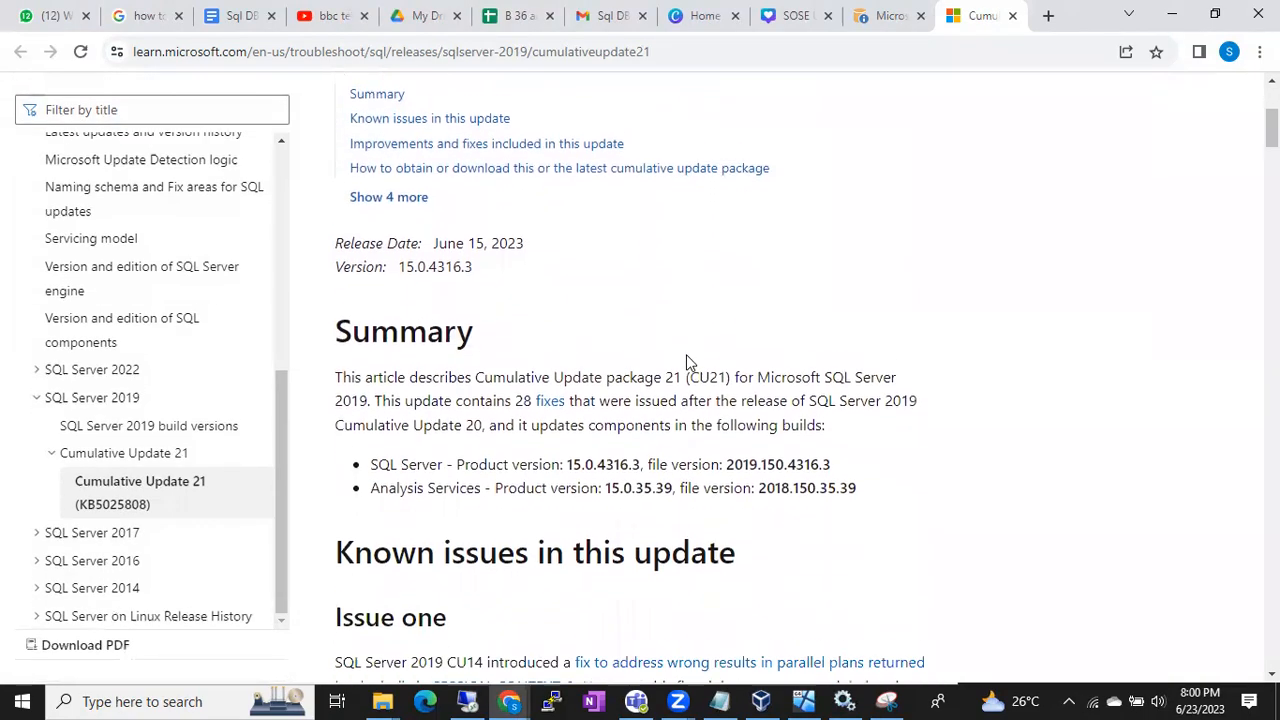
pyautogui.moveTo(416, 377); pyautogui.dragTo(646, 390)
pyautogui.scroll(1, 646, 390)
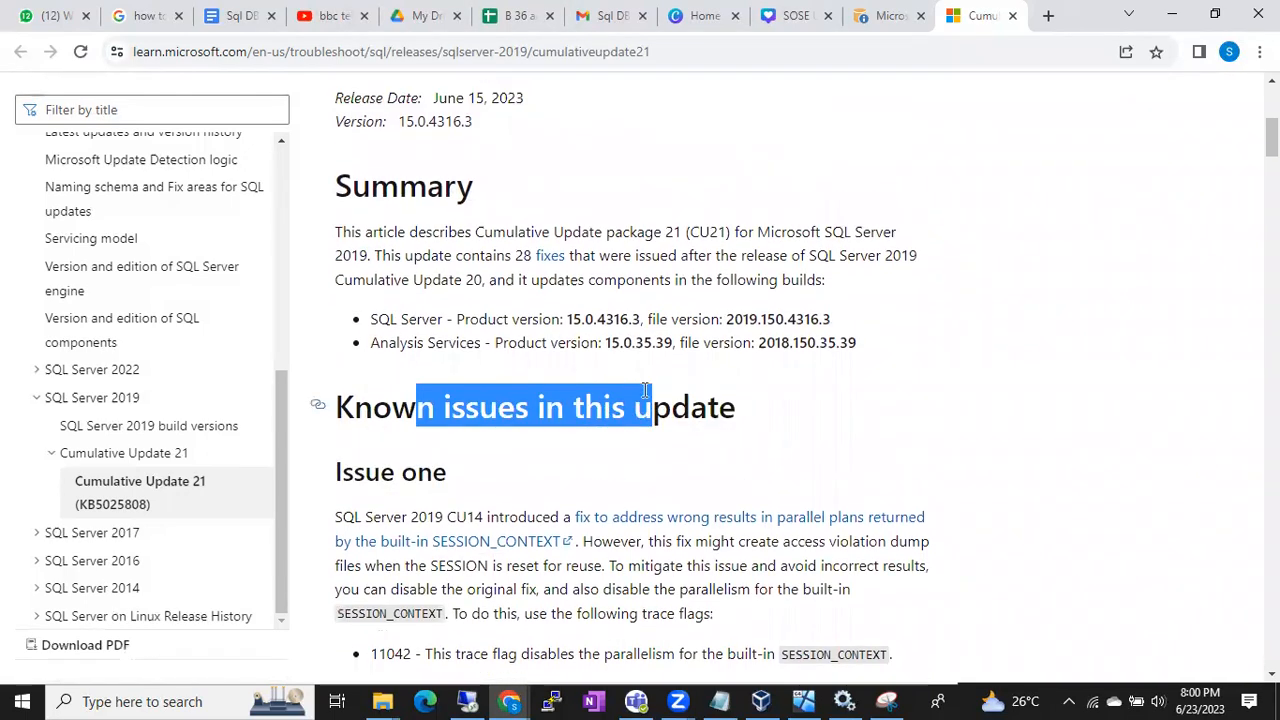
pyautogui.moveTo(355, 299); pyautogui.dragTo(688, 299)
pyautogui.moveTo(373, 322); pyautogui.dragTo(574, 322)
pyautogui.click(405, 316)
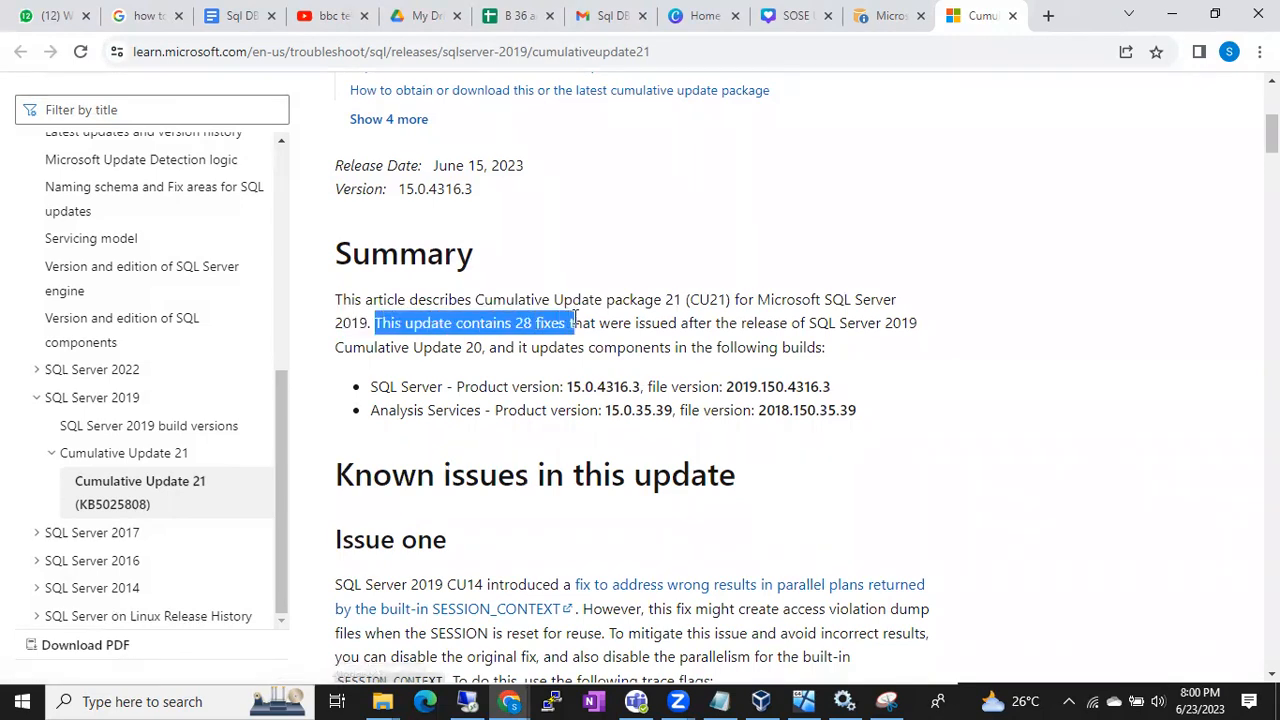
pyautogui.moveTo(600, 322); pyautogui.dragTo(831, 331)
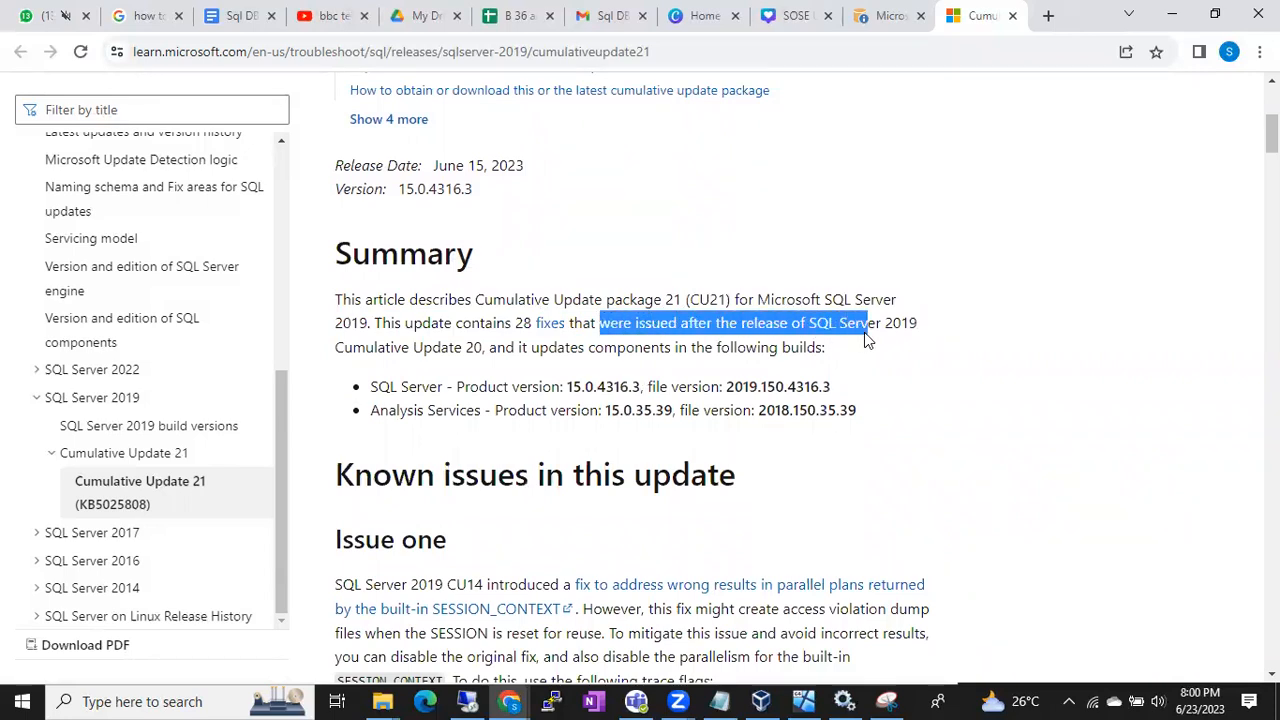
pyautogui.moveTo(432, 347); pyautogui.dragTo(572, 323)
pyautogui.click(452, 347)
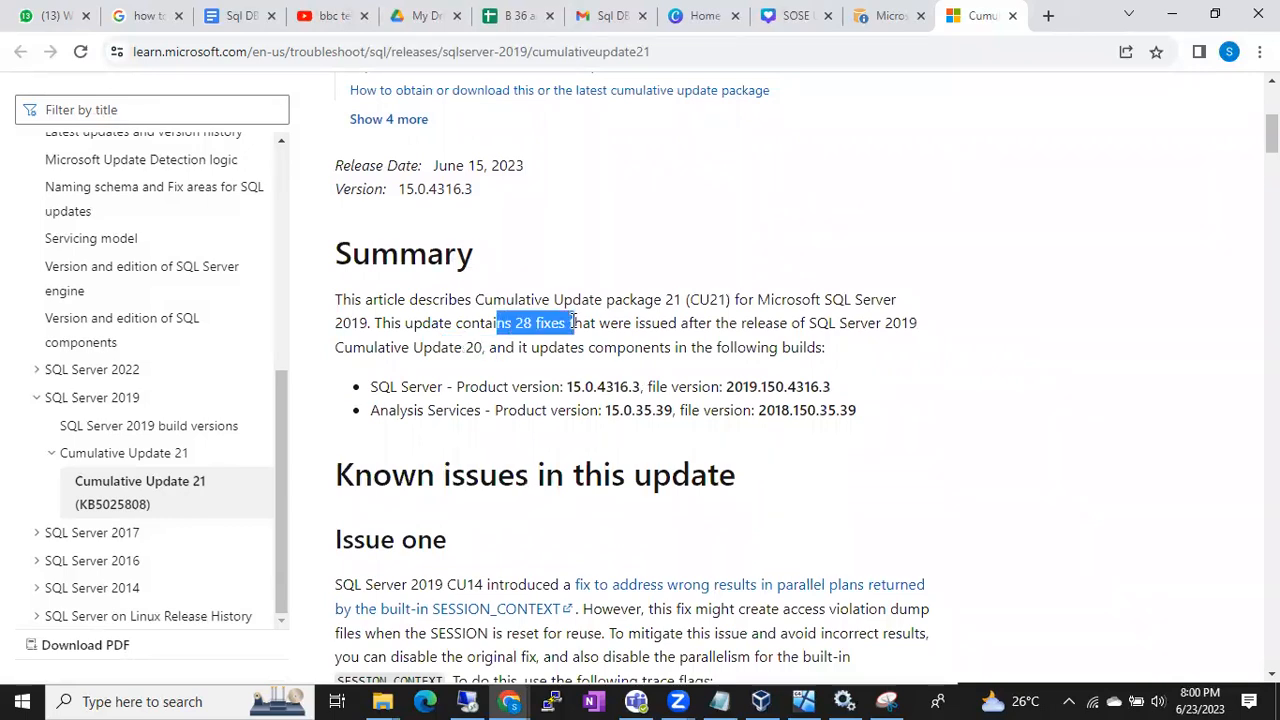
# Return to the article title and highlight the digits of its KB number
pyautogui.scroll(4, 506, 280)
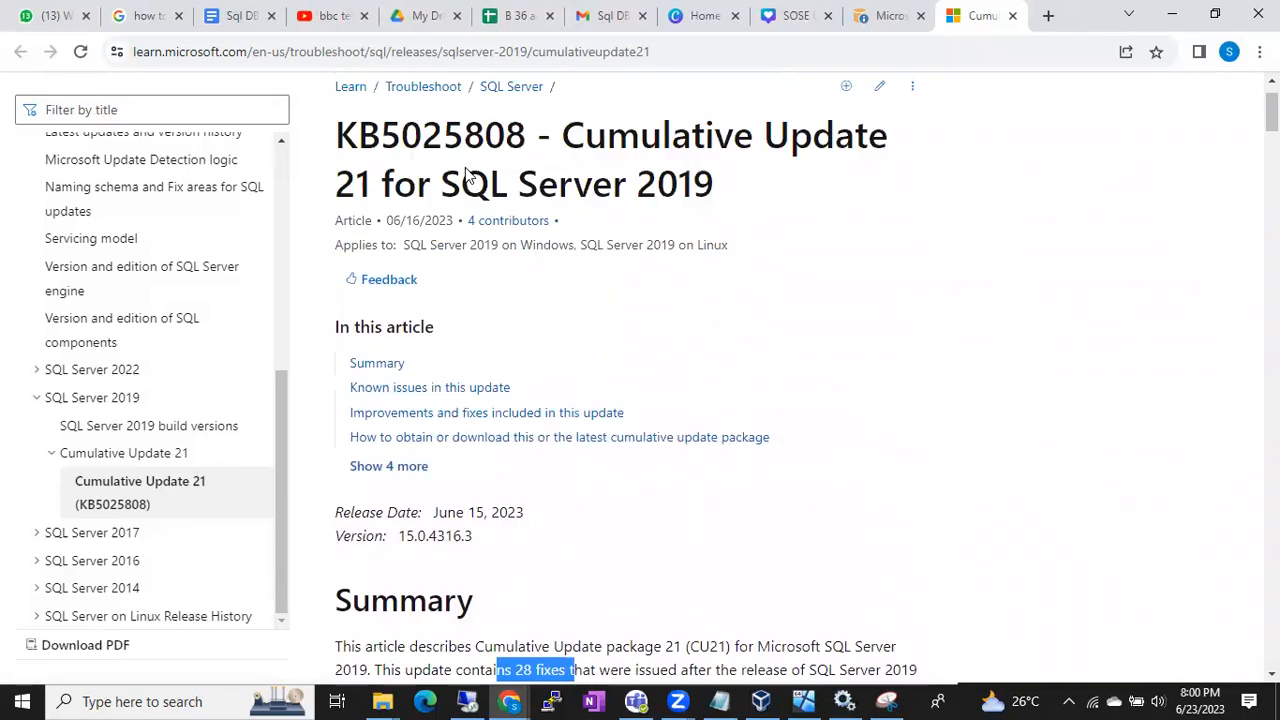
pyautogui.scroll(1, 465, 175)
pyautogui.moveTo(377, 205); pyautogui.dragTo(512, 216)
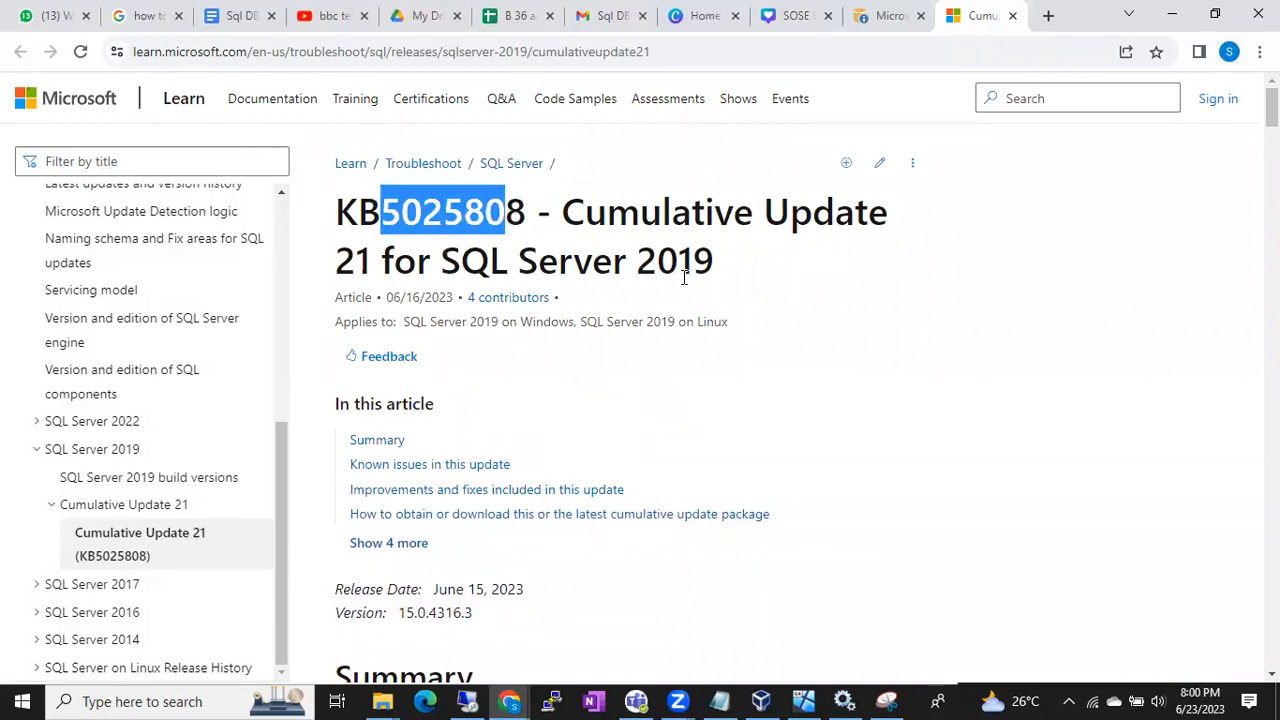
# Read the known issues, highlighting Issue two's cause in SQL Server 2019 CU20 and the sentence about Always On databases
pyautogui.scroll(-9, 684, 277)
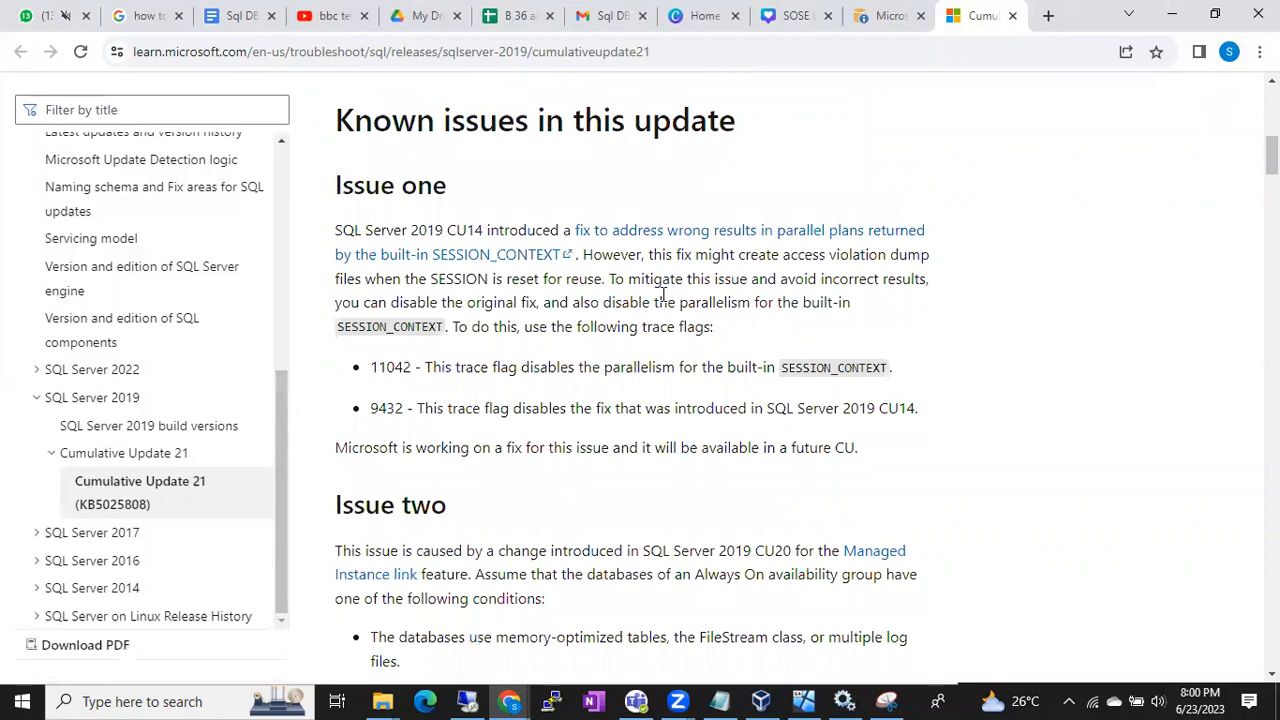
pyautogui.scroll(1, 684, 277)
pyautogui.scroll(-1, 663, 295)
pyautogui.scroll(-2, 663, 295)
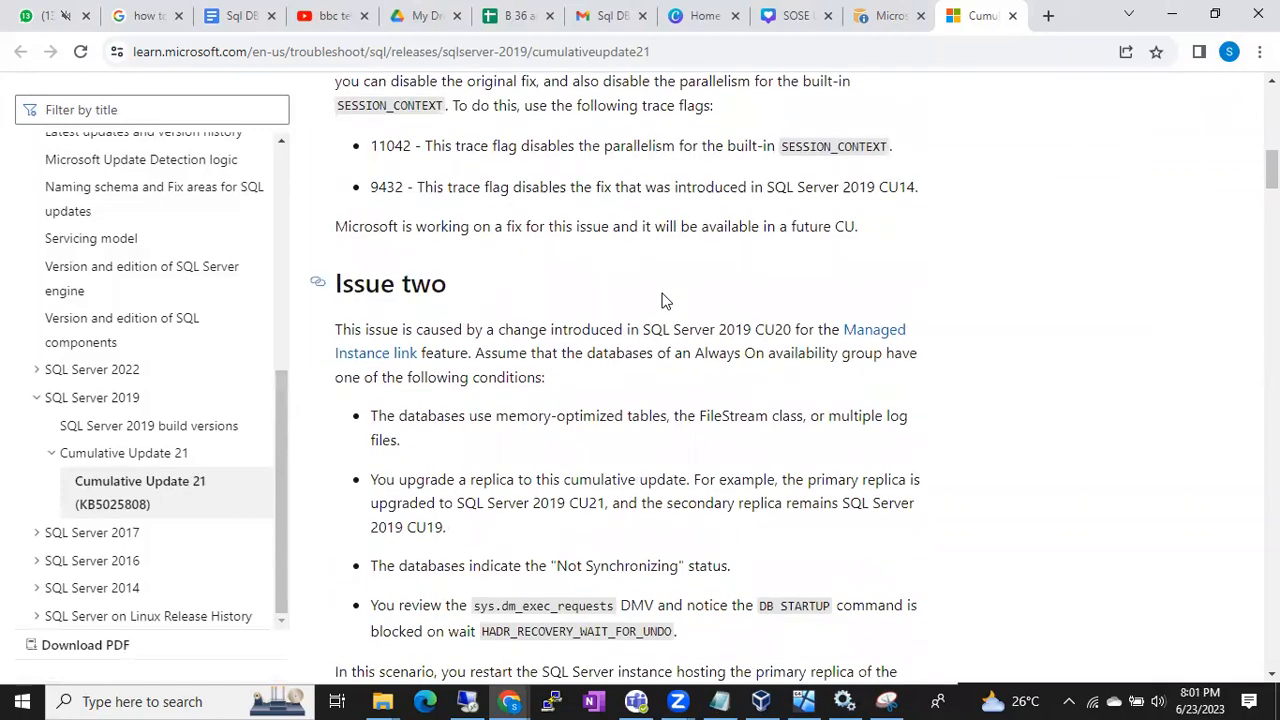
pyautogui.moveTo(405, 289); pyautogui.dragTo(797, 290)
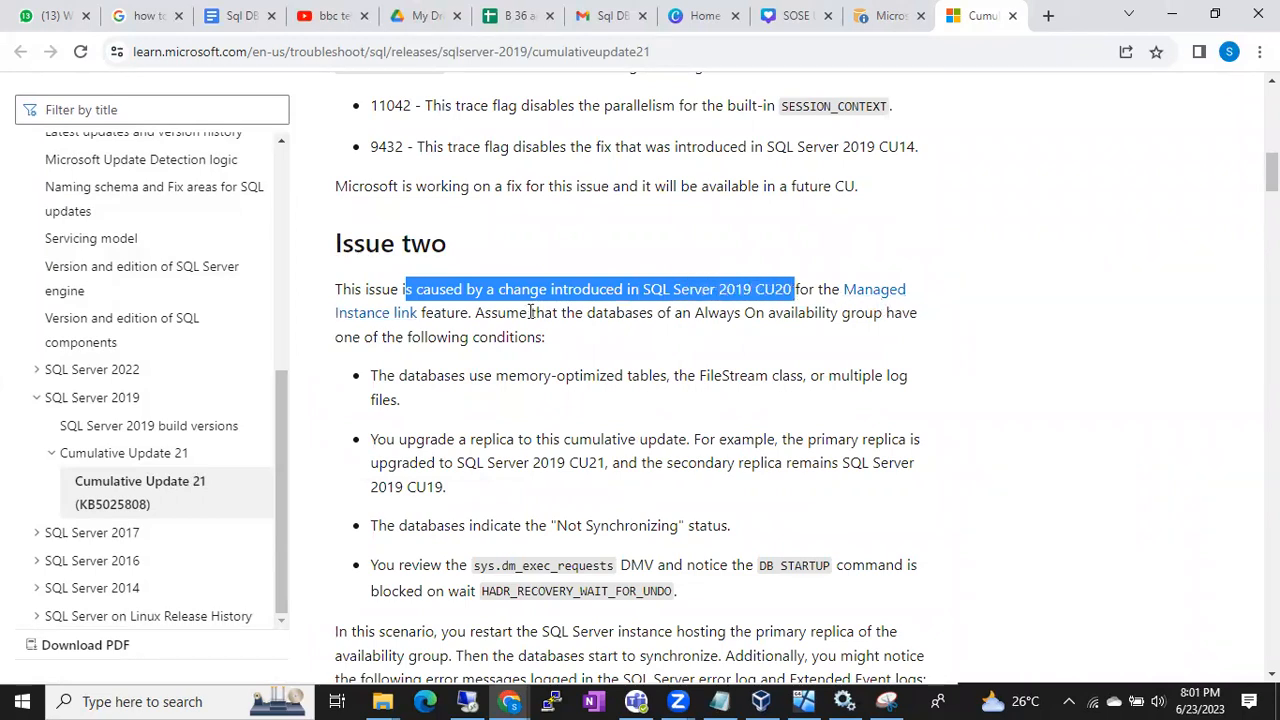
pyautogui.click(465, 312)
pyautogui.moveTo(617, 313); pyautogui.dragTo(751, 310)
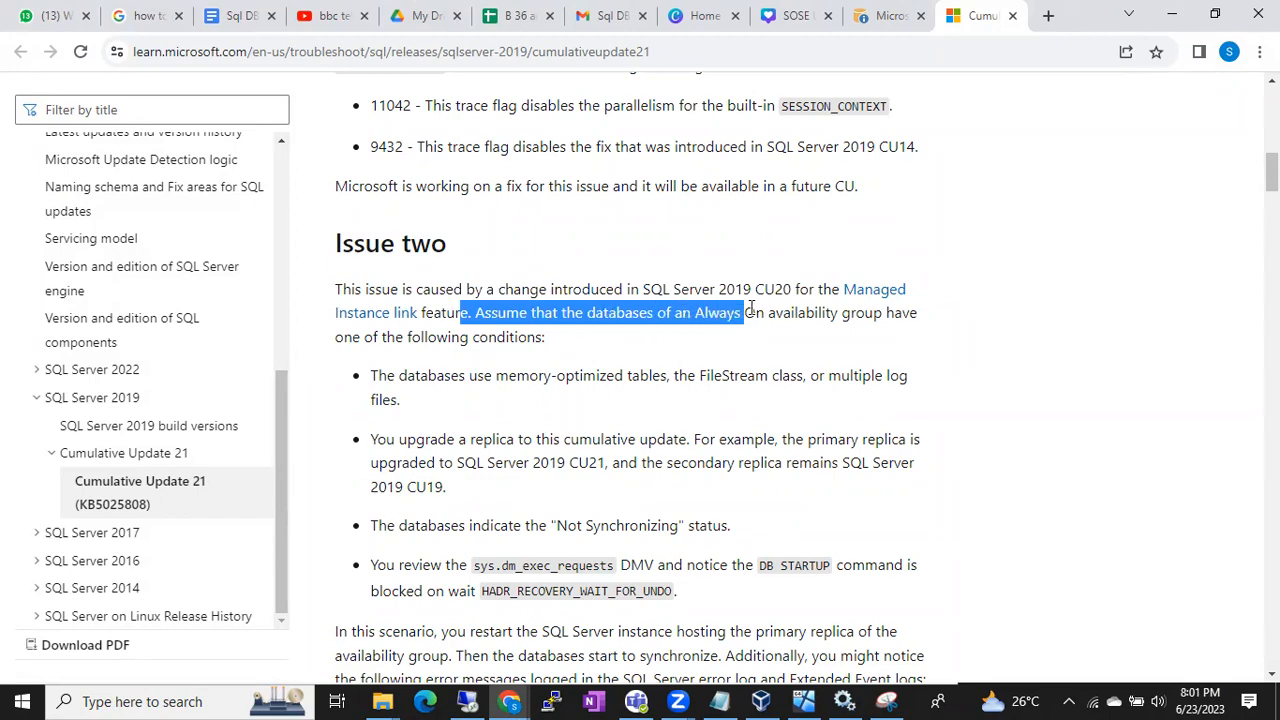
# Examine the table of included fixes, highlighting the Bug reference heading and part of the description for bug 2367741
pyautogui.scroll(-8, 751, 310)
pyautogui.scroll(-9, 751, 308)
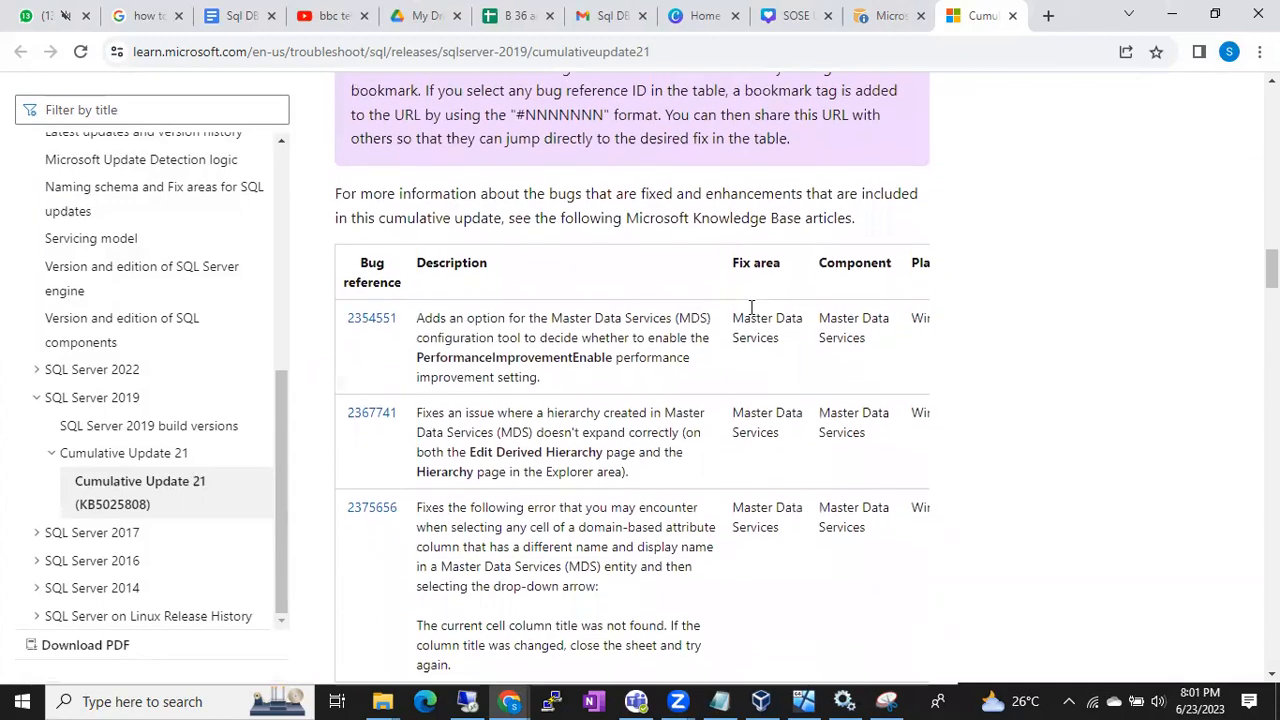
pyautogui.scroll(-1, 751, 310)
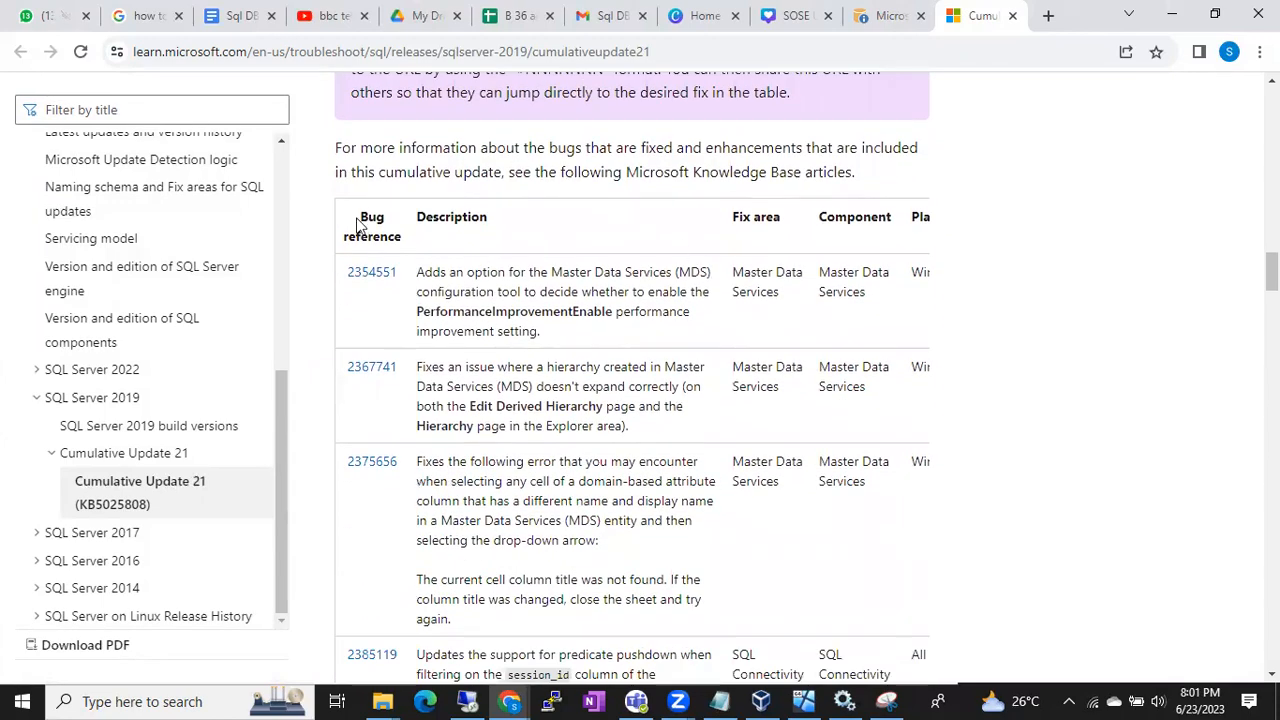
pyautogui.moveTo(357, 226); pyautogui.dragTo(399, 238)
pyautogui.moveTo(425, 366); pyautogui.dragTo(652, 380)
pyautogui.click(652, 380)
# Read further fixes in the table, highlighting part of the description for bug 2375656
pyautogui.scroll(-1, 652, 380)
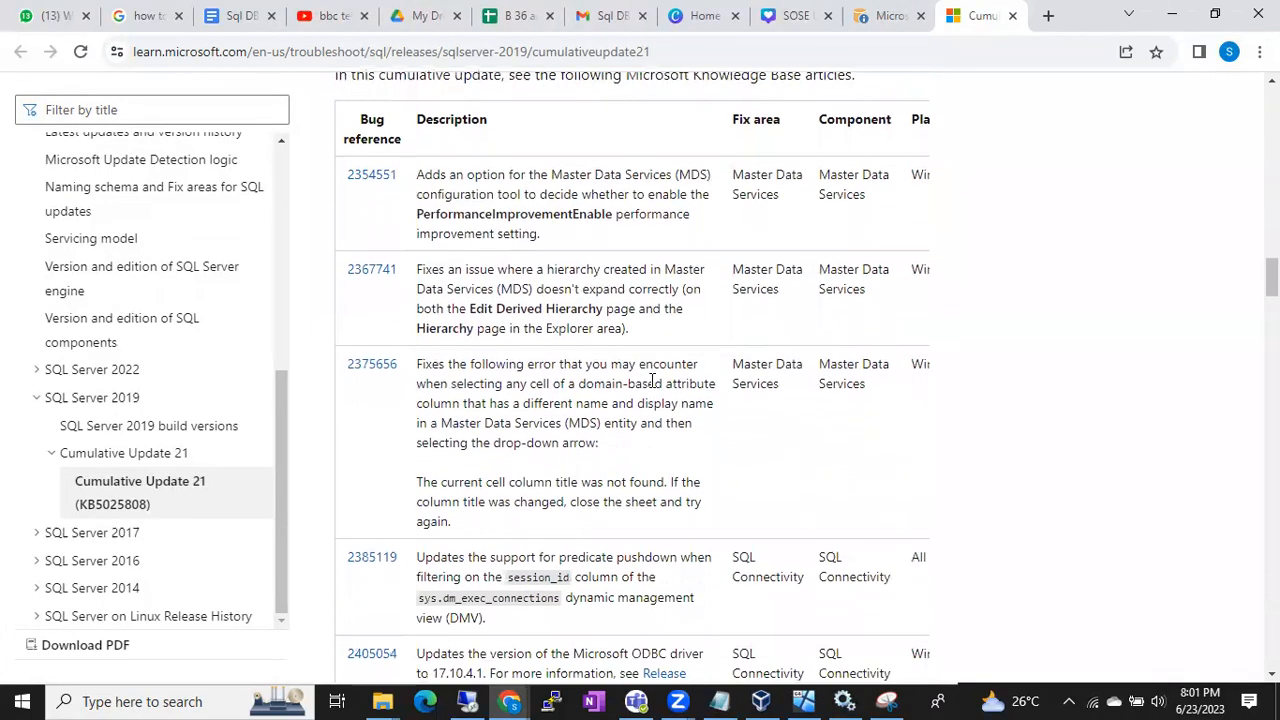
pyautogui.moveTo(535, 384); pyautogui.dragTo(608, 428)
pyautogui.click(608, 429)
pyautogui.scroll(-3, 610, 432)
pyautogui.scroll(-4, 610, 434)
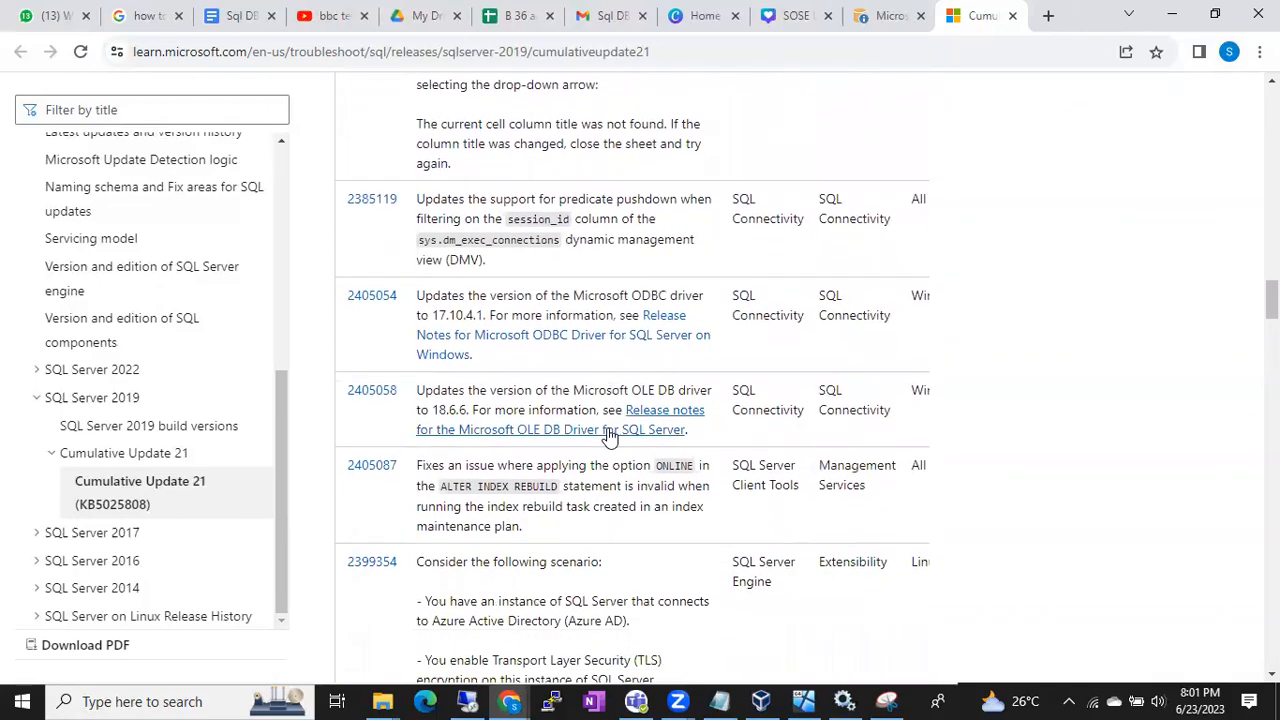
pyautogui.scroll(-5, 610, 432)
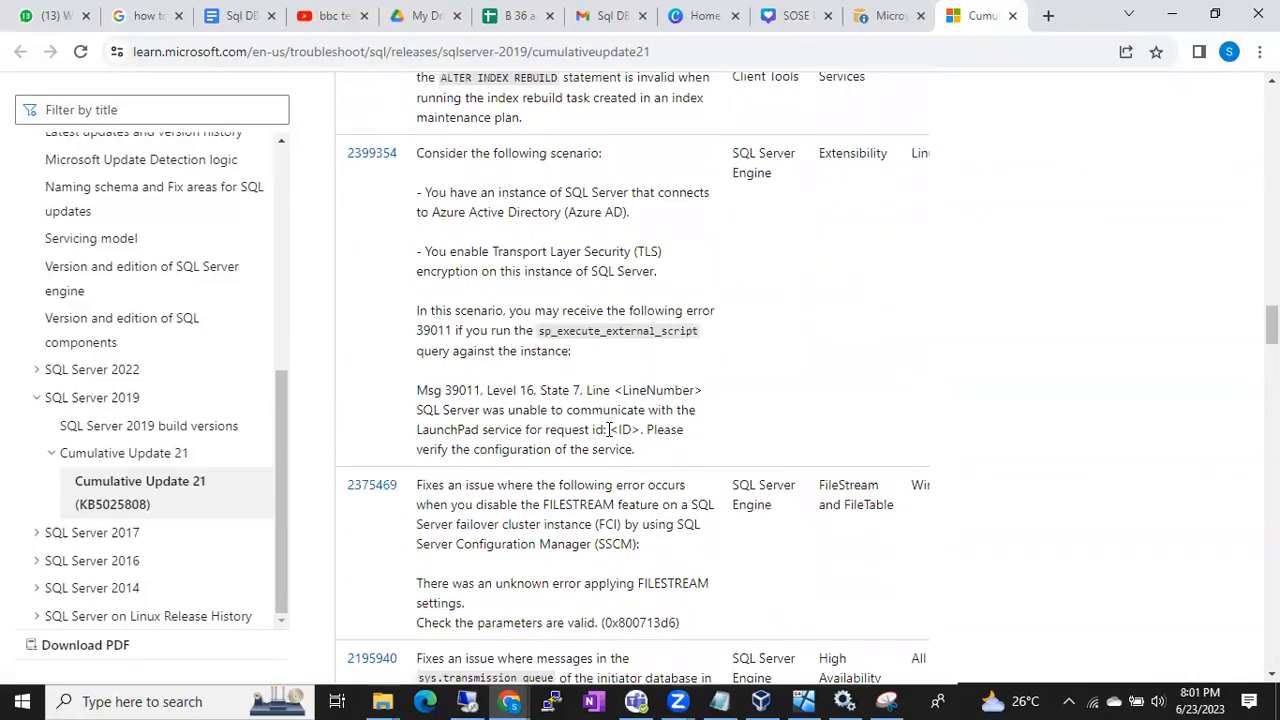
pyautogui.scroll(20, 610, 436)
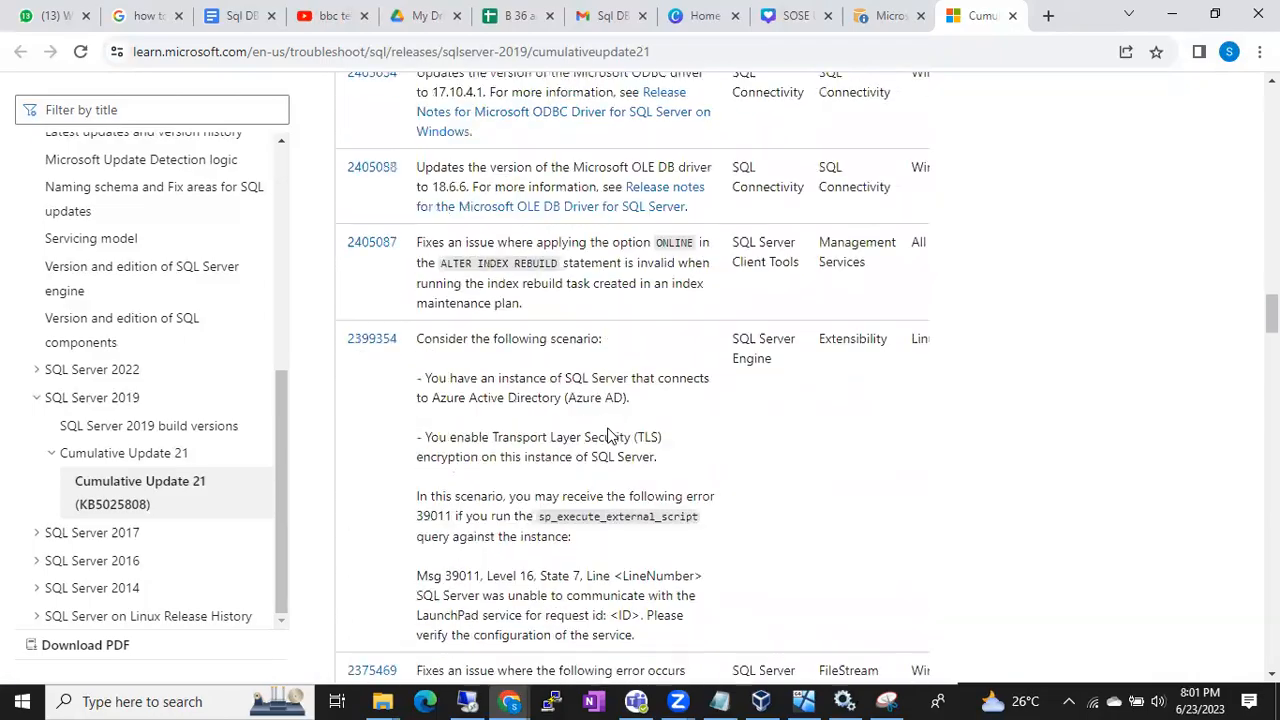
# Go back to the known issues and highlight the full Error 9642 message under Issue two
pyautogui.scroll(6, 609, 430)
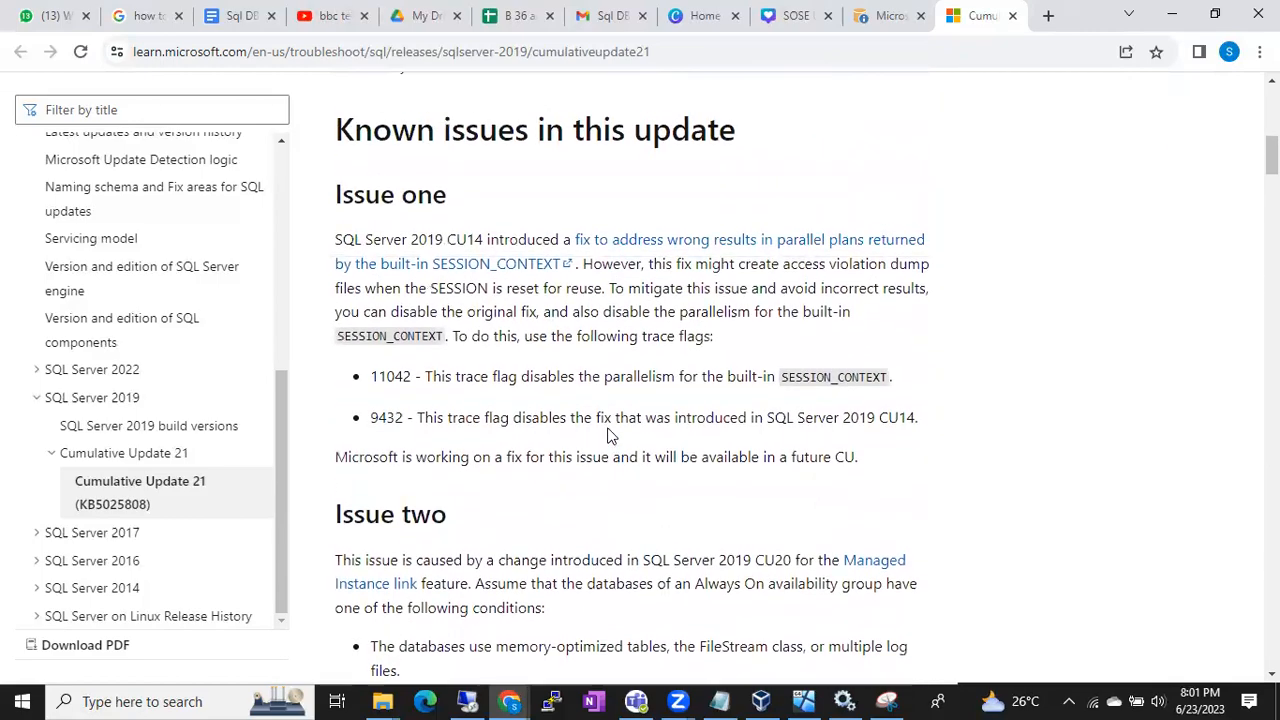
pyautogui.scroll(-5, 610, 435)
pyautogui.scroll(-2, 610, 435)
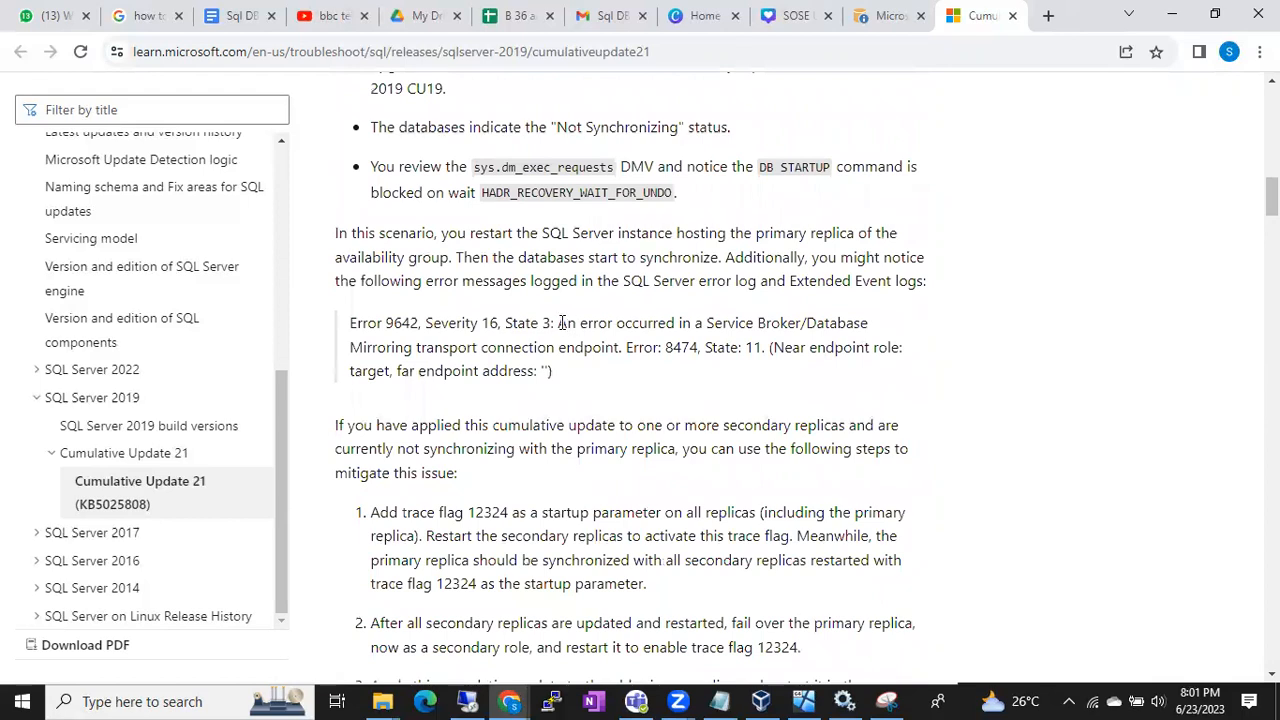
pyautogui.moveTo(558, 323); pyautogui.dragTo(600, 379)
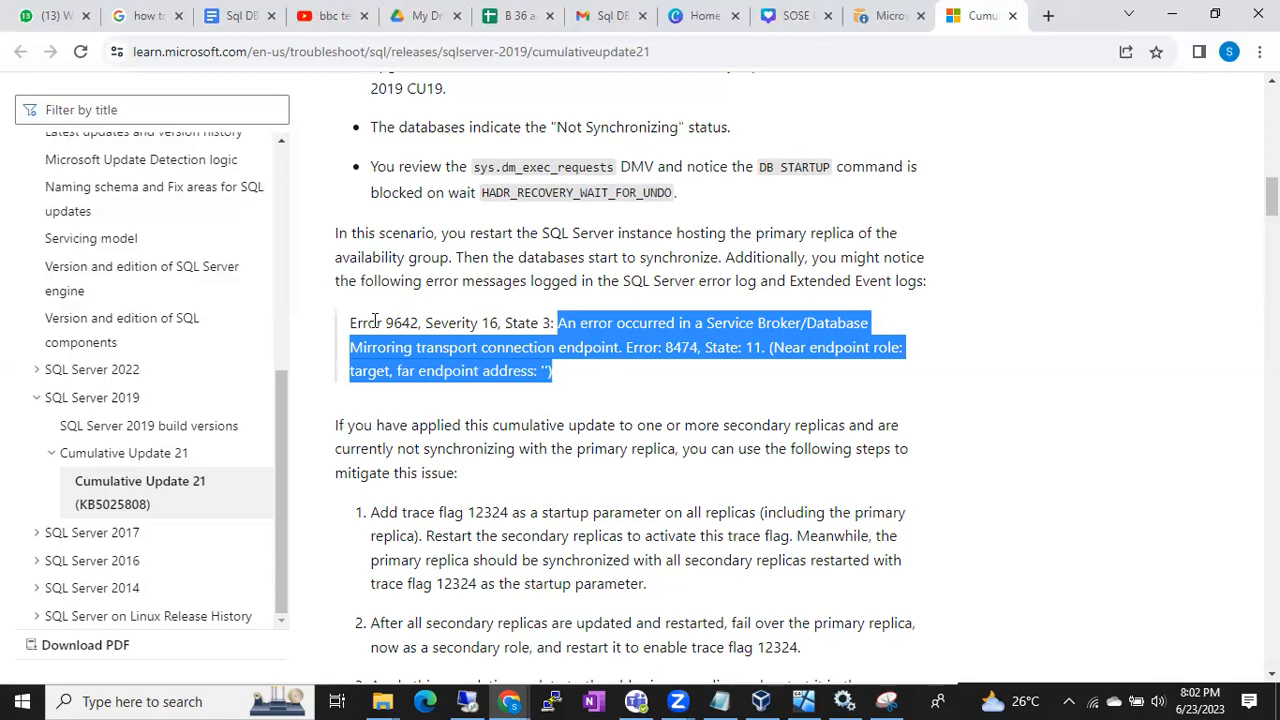
pyautogui.moveTo(362, 323); pyautogui.dragTo(568, 385)
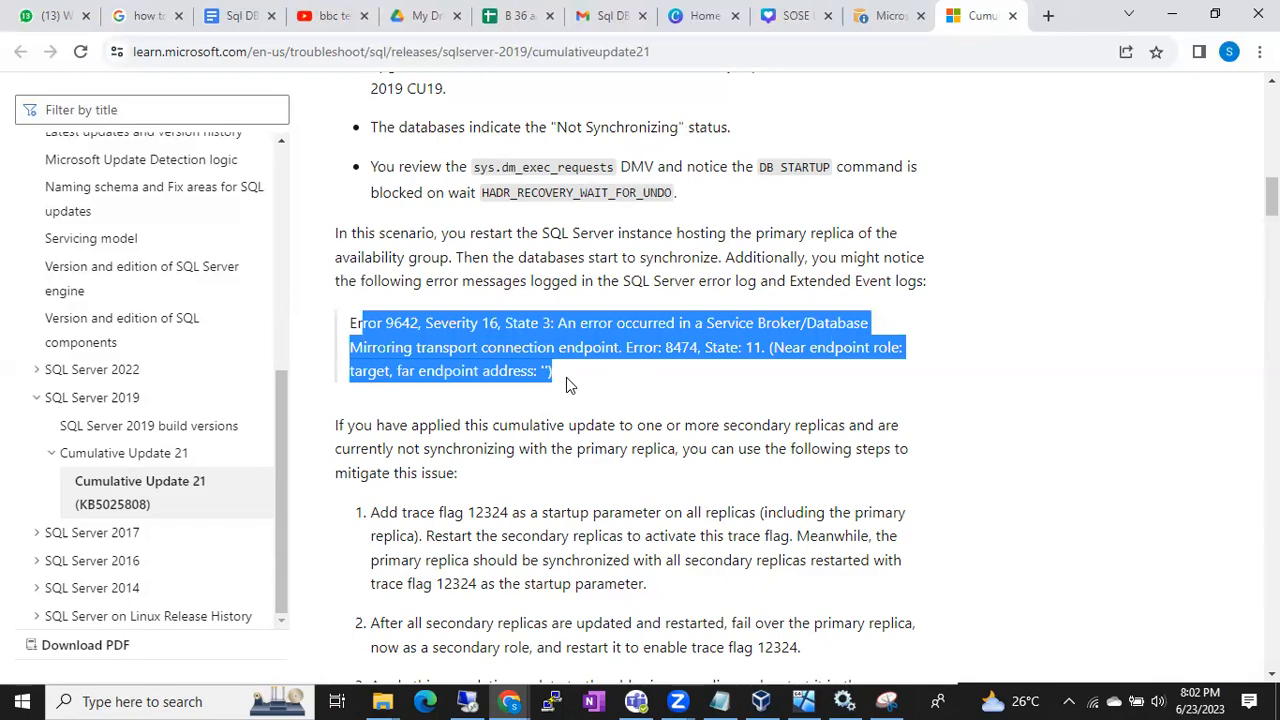
# Scan the whole fixes table through to the section on obtaining or downloading the cumulative update package
pyautogui.scroll(-8, 567, 385)
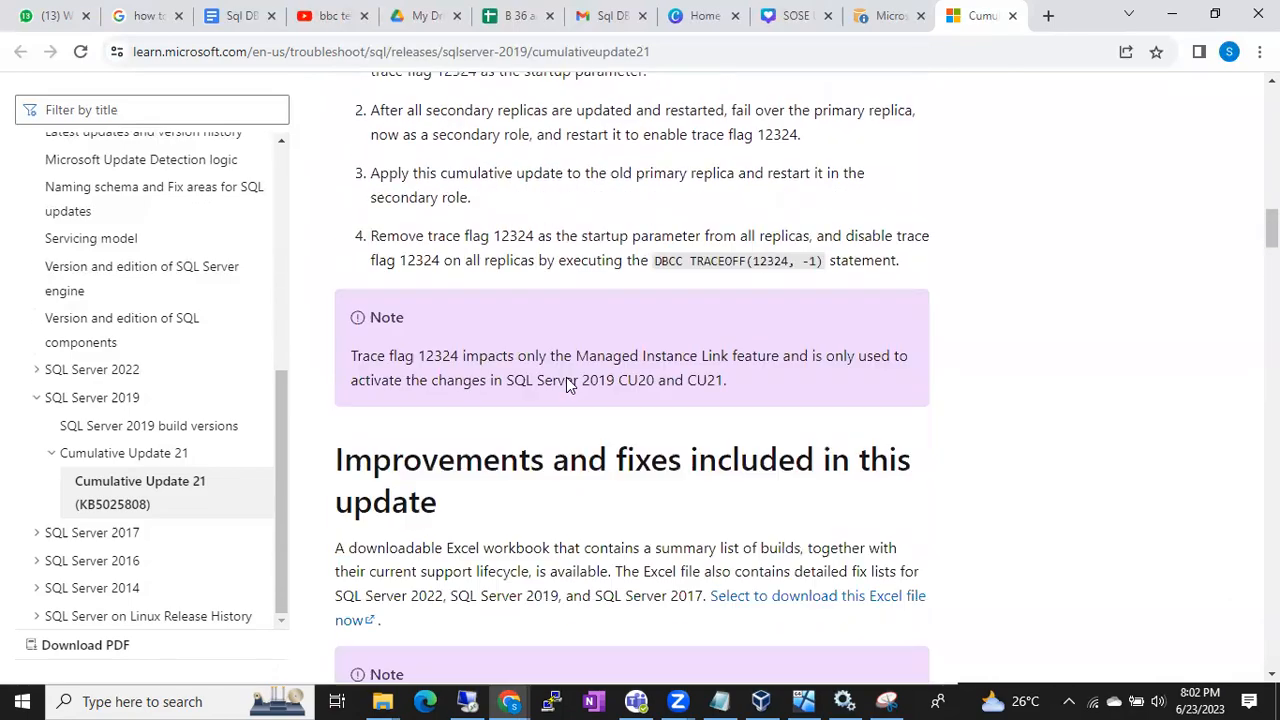
pyautogui.scroll(-5, 567, 378)
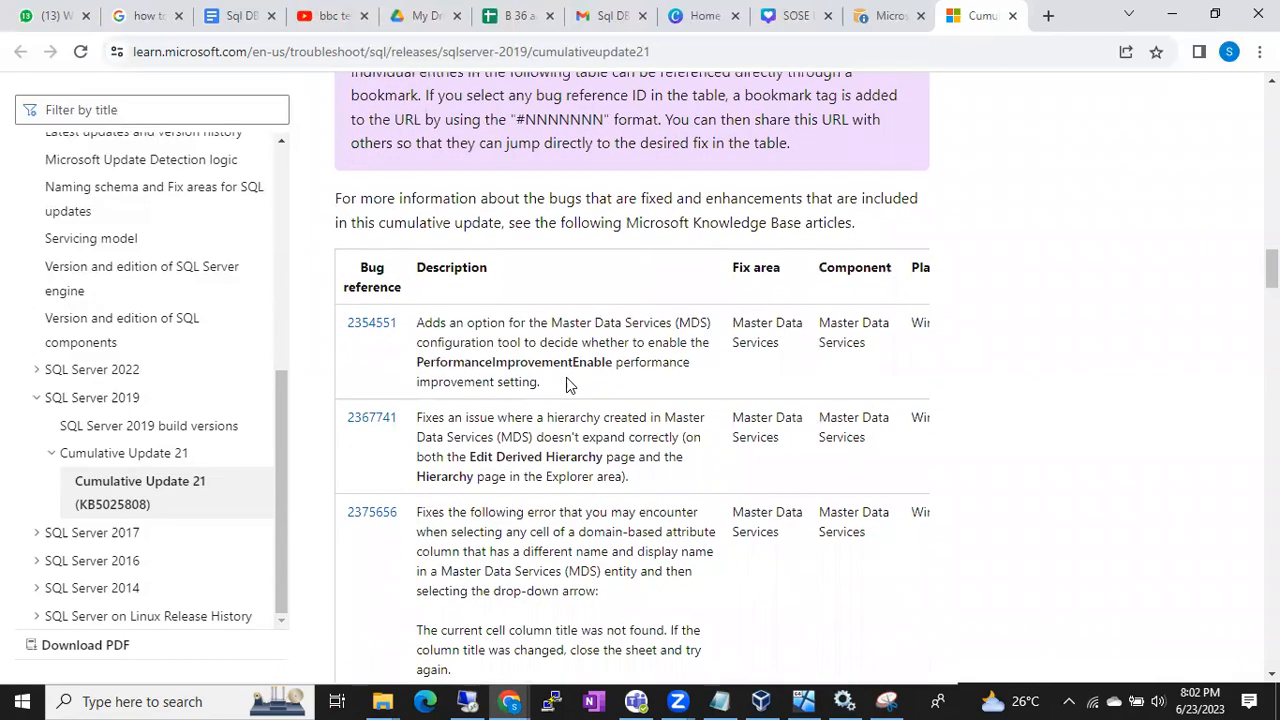
pyautogui.scroll(-7, 567, 378)
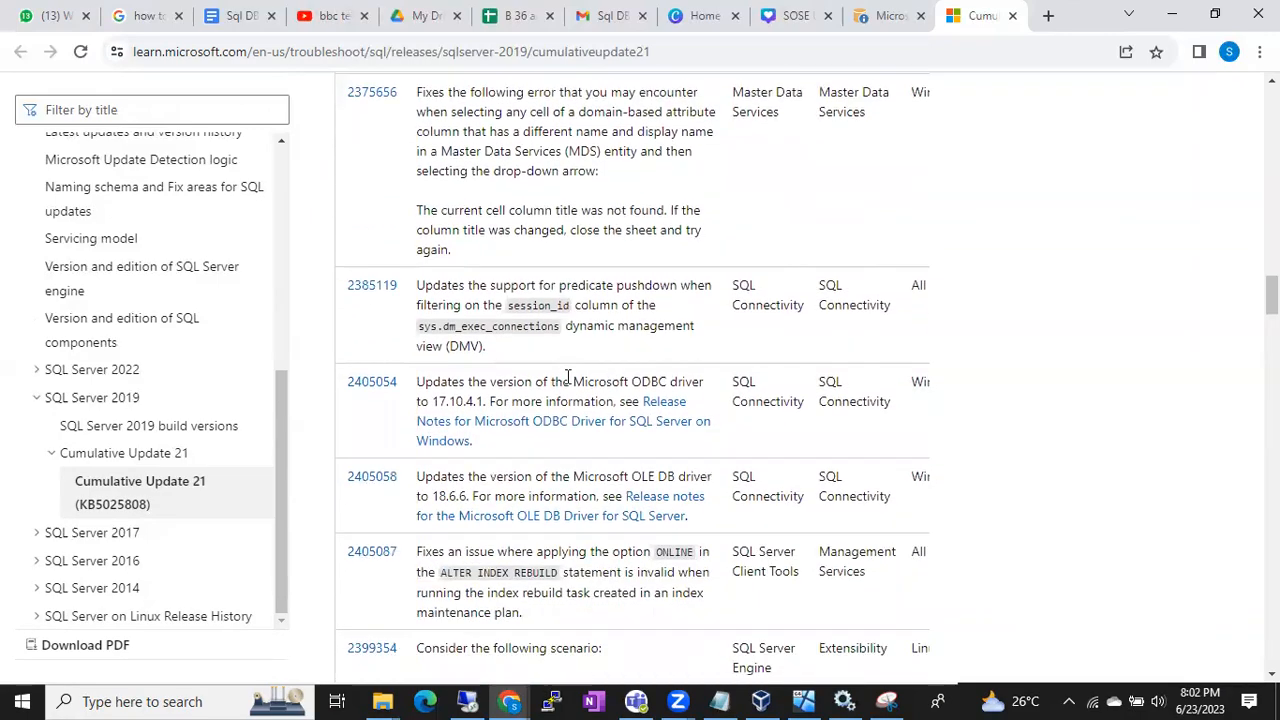
pyautogui.scroll(-8, 567, 380)
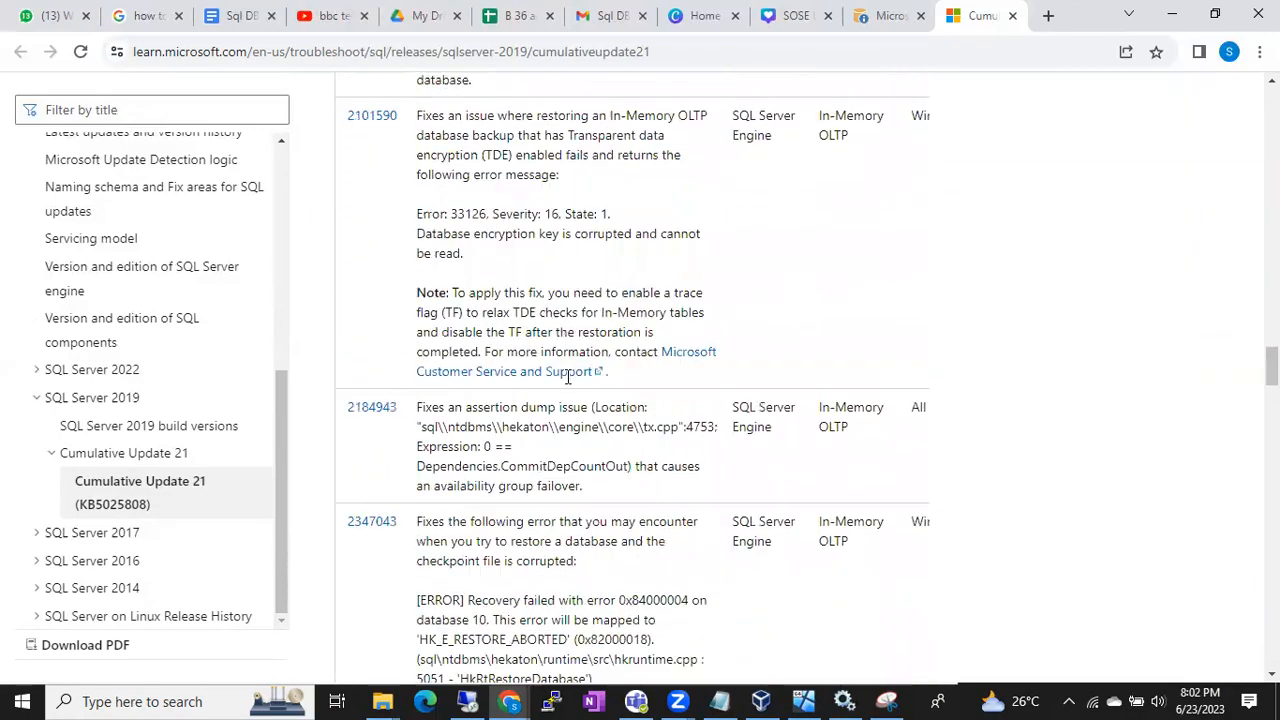
pyautogui.scroll(-10, 567, 376)
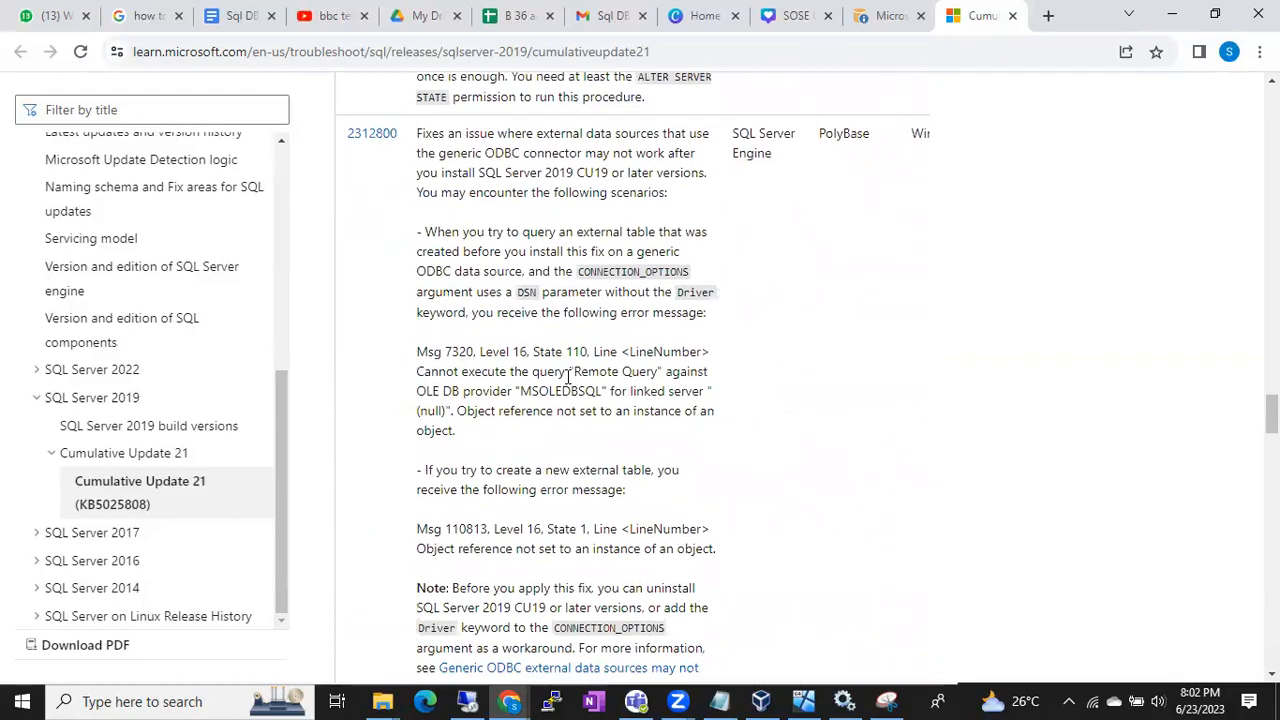
pyautogui.scroll(-10, 567, 378)
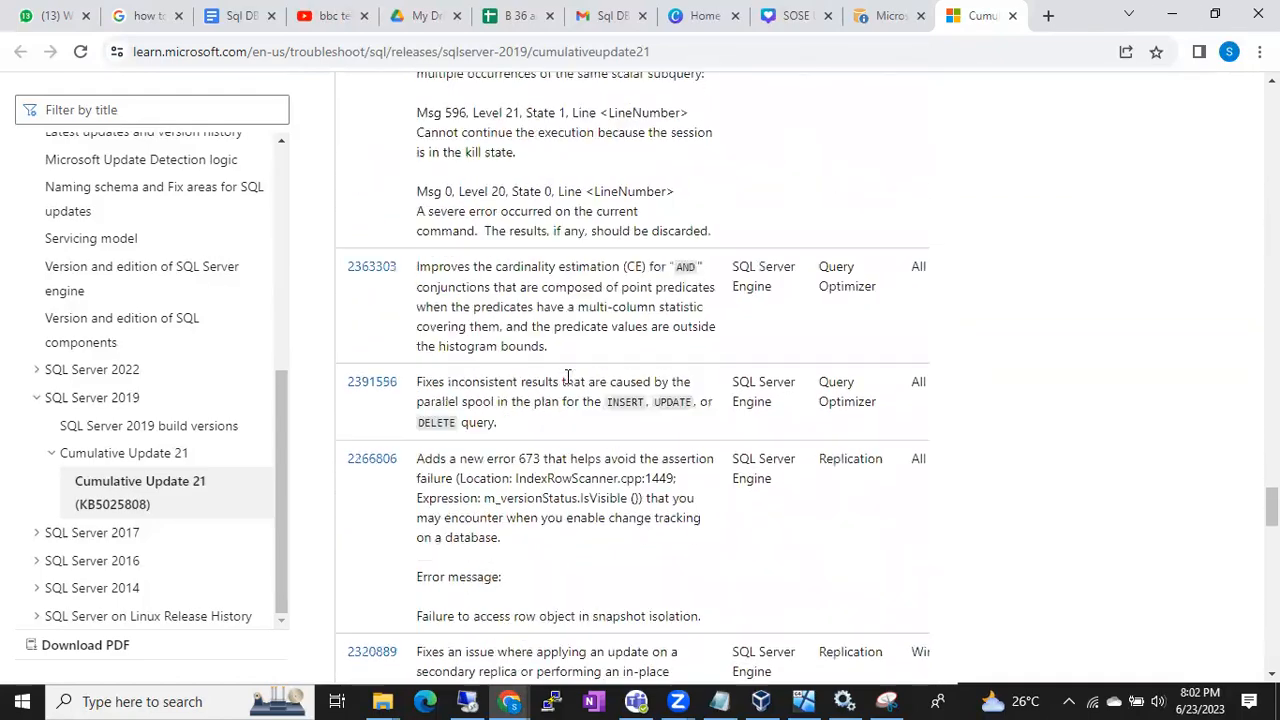
pyautogui.scroll(-6, 567, 376)
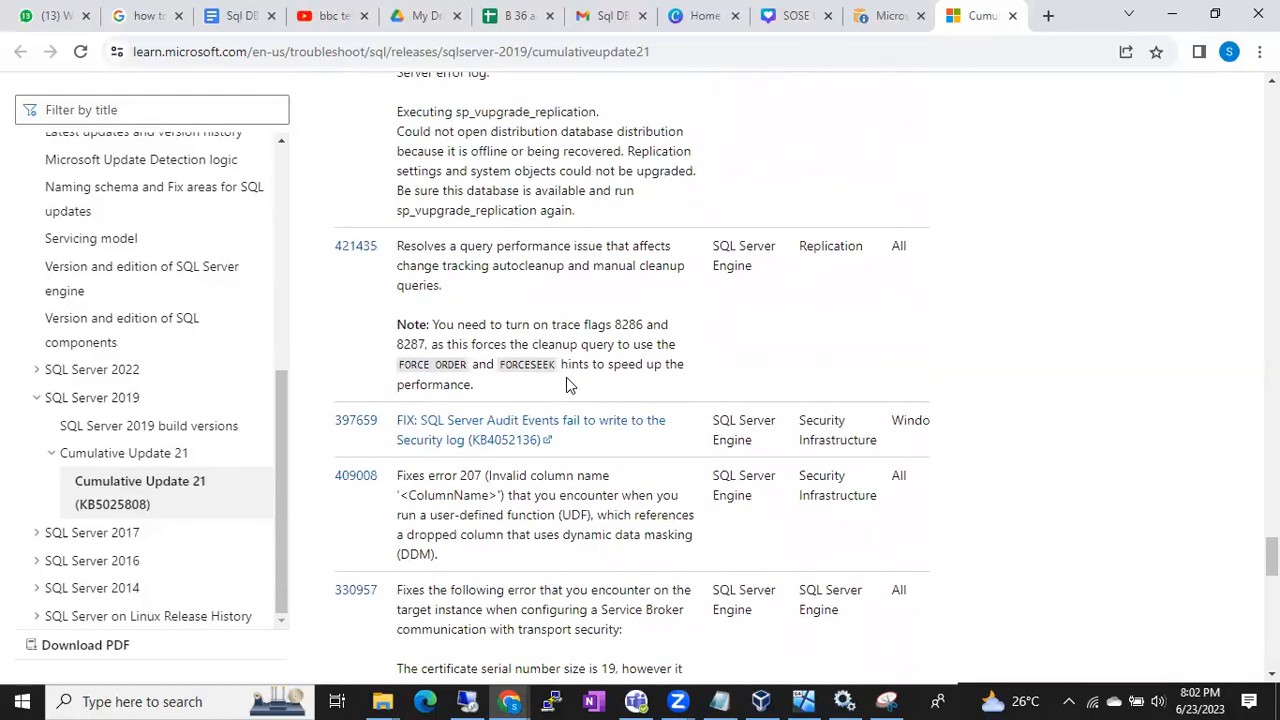
pyautogui.scroll(-5, 567, 377)
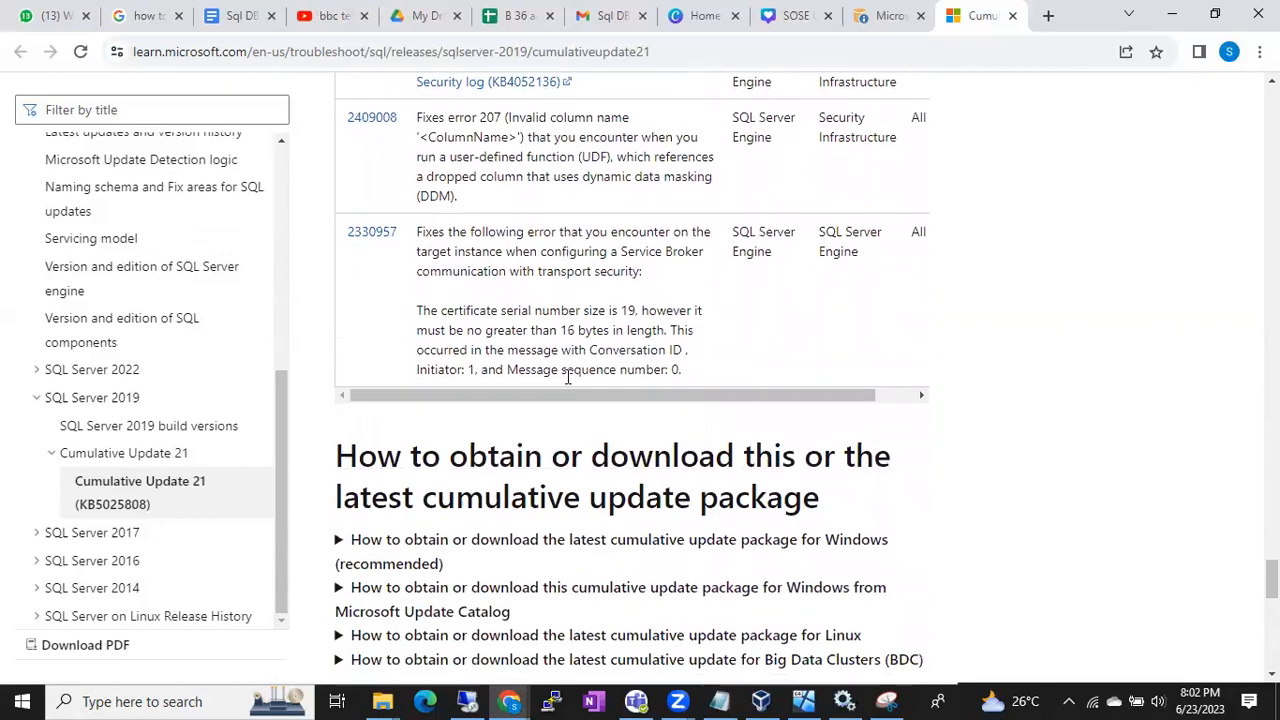
pyautogui.scroll(-1, 566, 377)
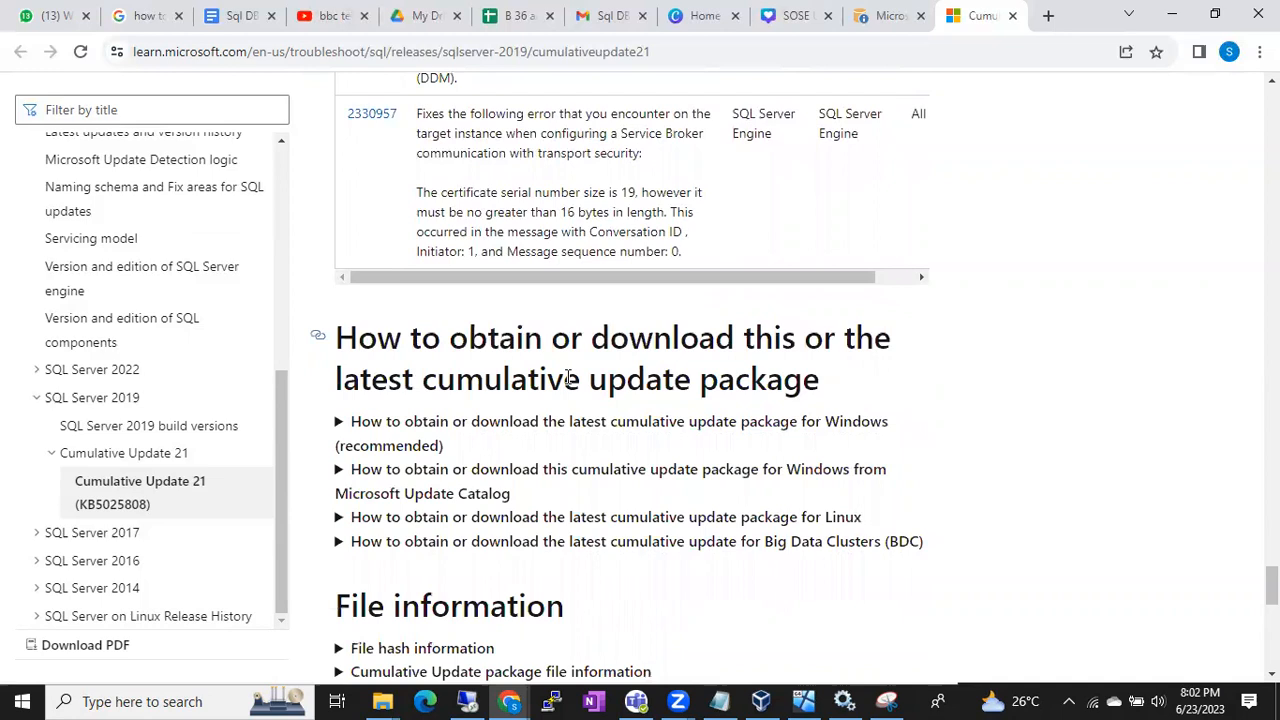
pyautogui.click(339, 428)
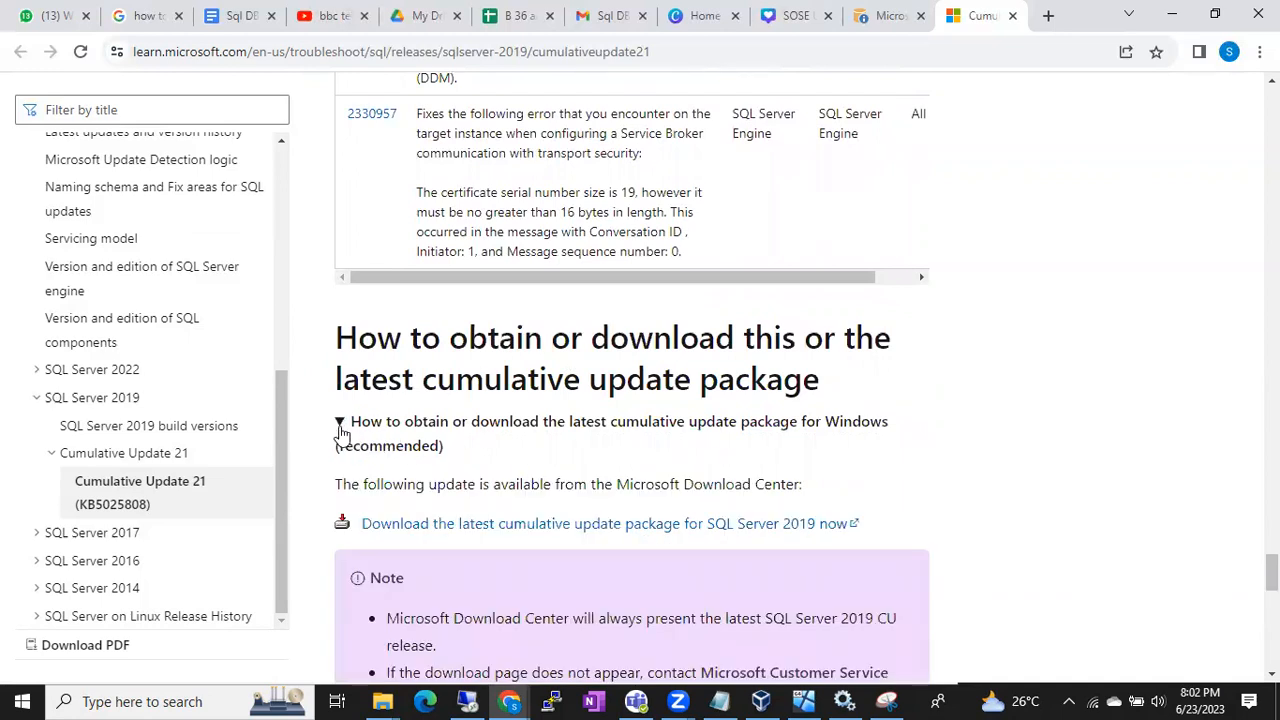
pyautogui.click(339, 428)
pyautogui.scroll(3, 1150, 315)
pyautogui.scroll(8, 1150, 315)
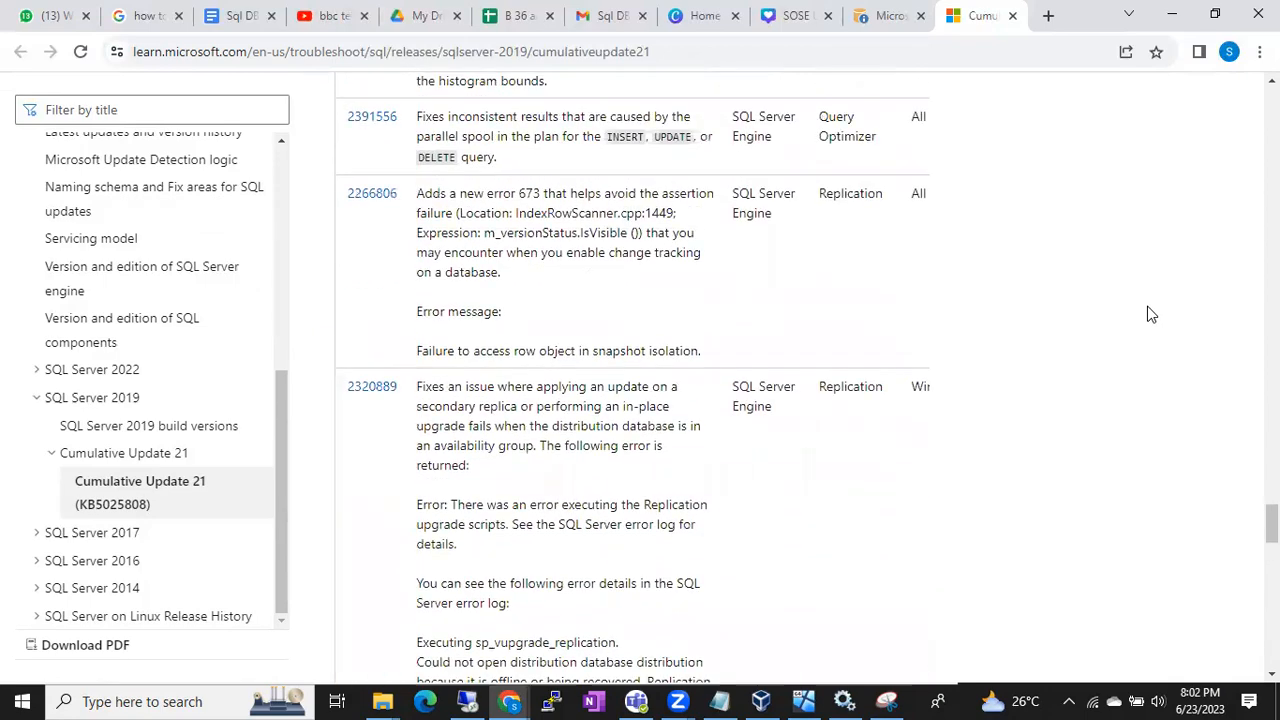
# Search the article for "download" and expand the recommended instructions for obtaining the latest cumulative update package for Windows
pyautogui.hotkey('ctrl', 'f')
pyautogui.write('download')
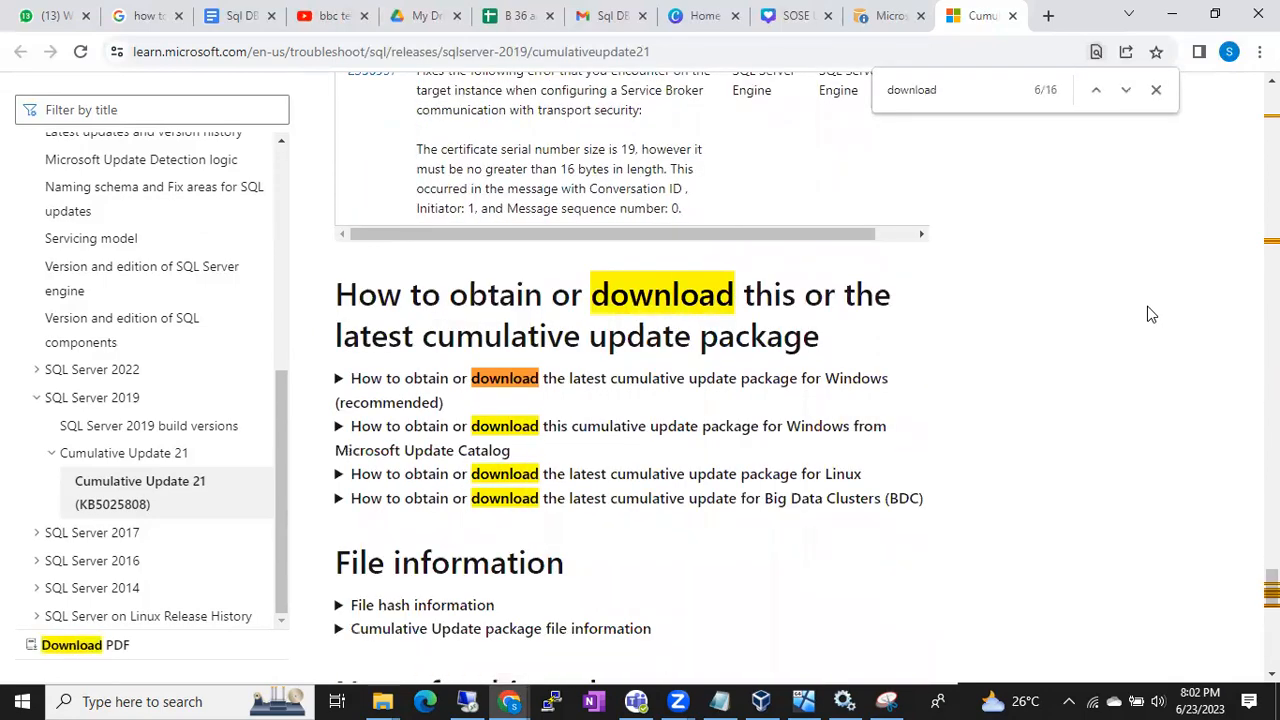
pyautogui.press('Return')
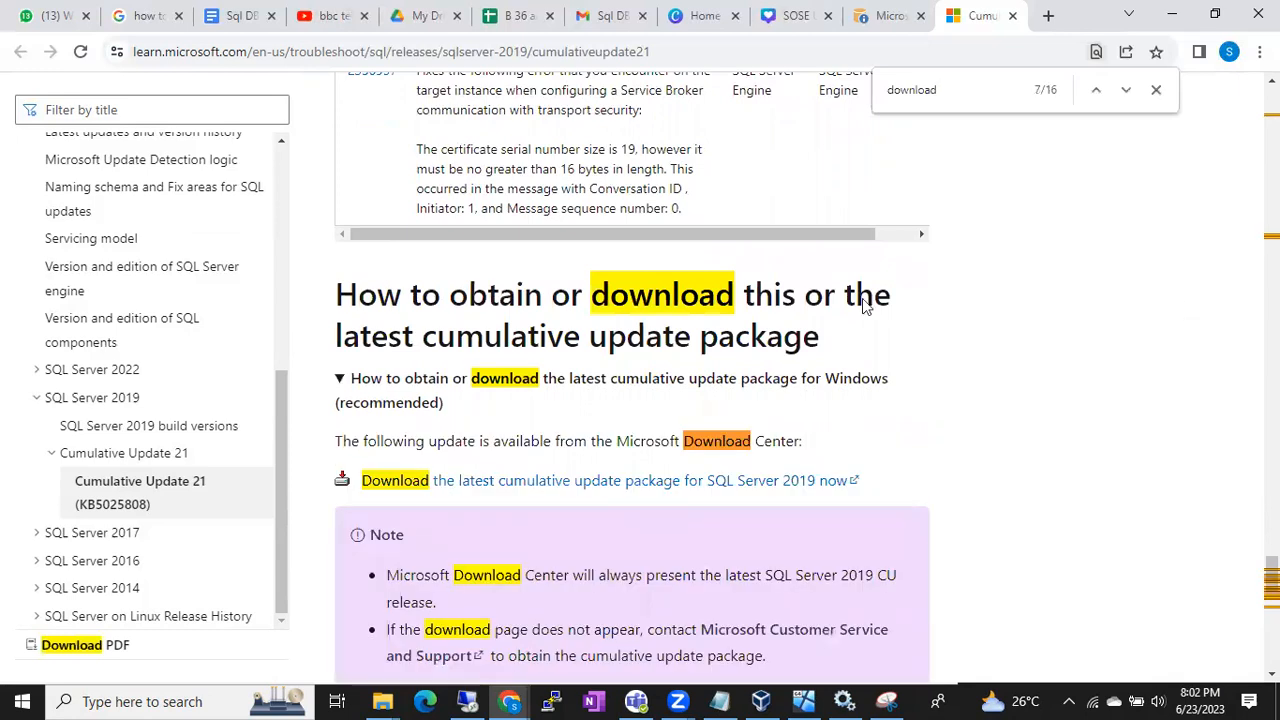
# Open the download page for the latest SQL Server 2019 cumulative update and download Cumulative Update Package 21 (KB5025808)
pyautogui.click(531, 489)
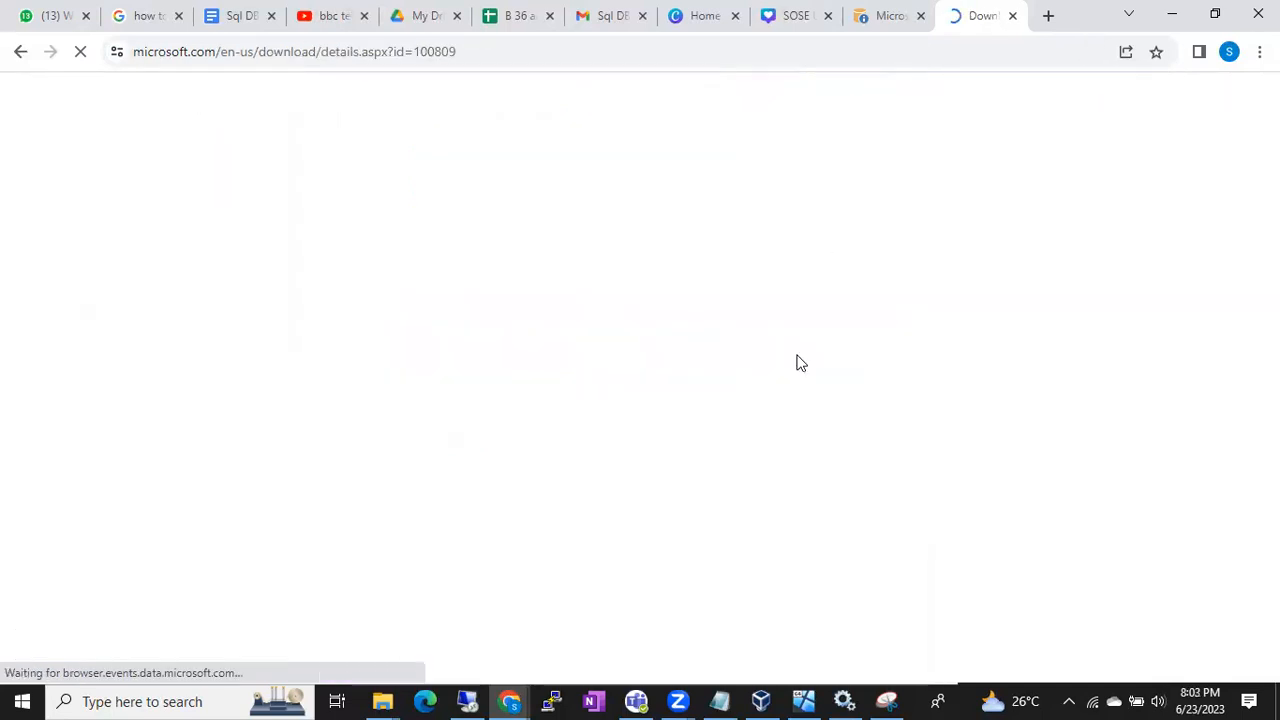
pyautogui.scroll(-2, 705, 374)
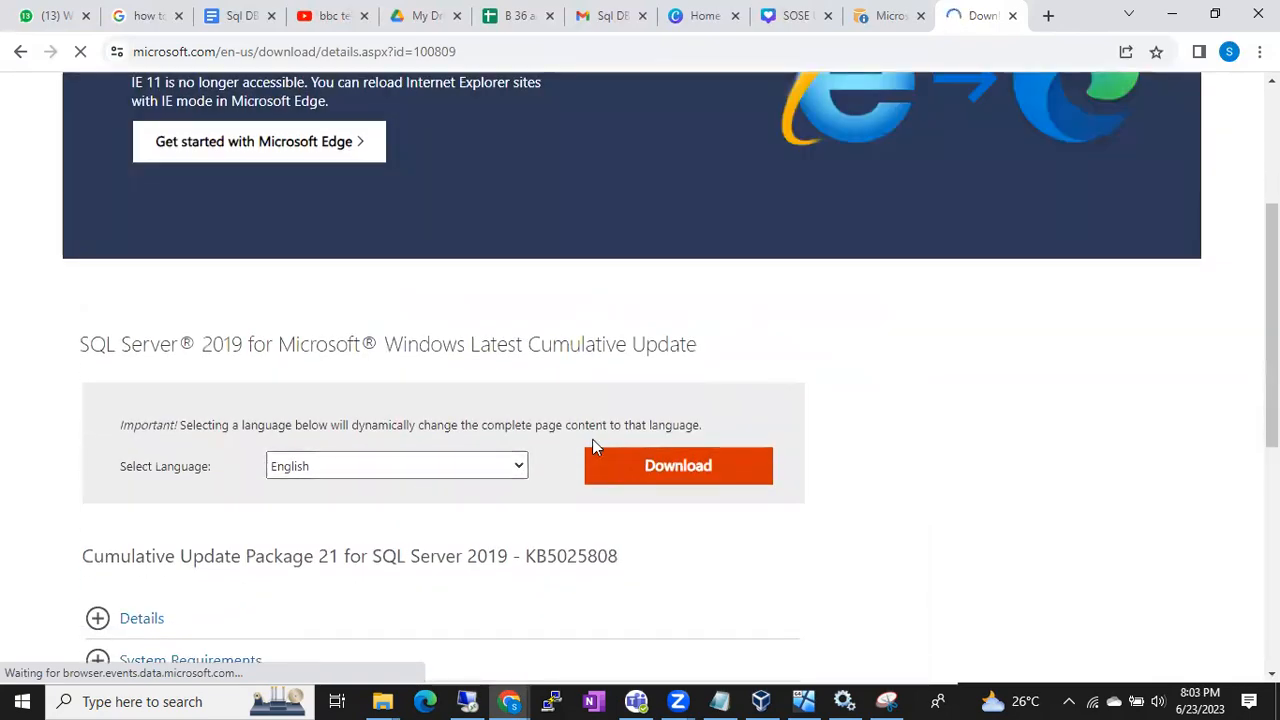
pyautogui.click(648, 464)
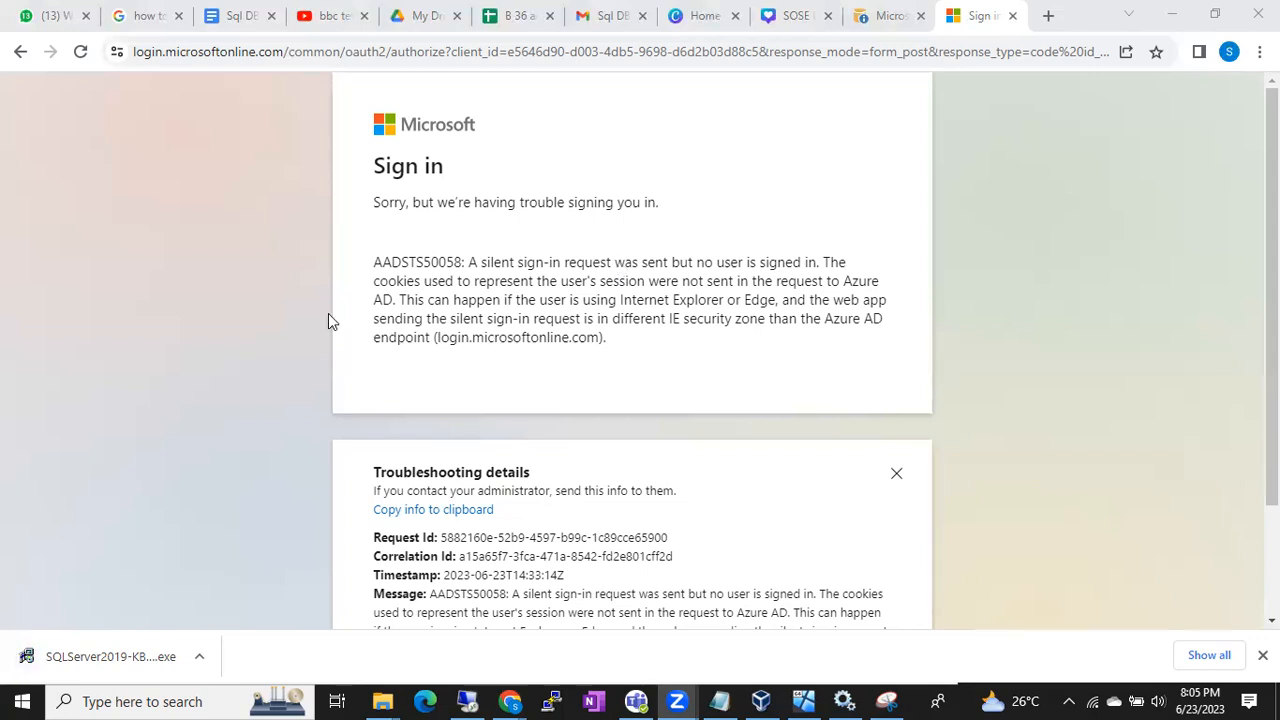
# Show the downloaded SQL Server 2019 update executable in its containing folder
pyautogui.click(244, 334)
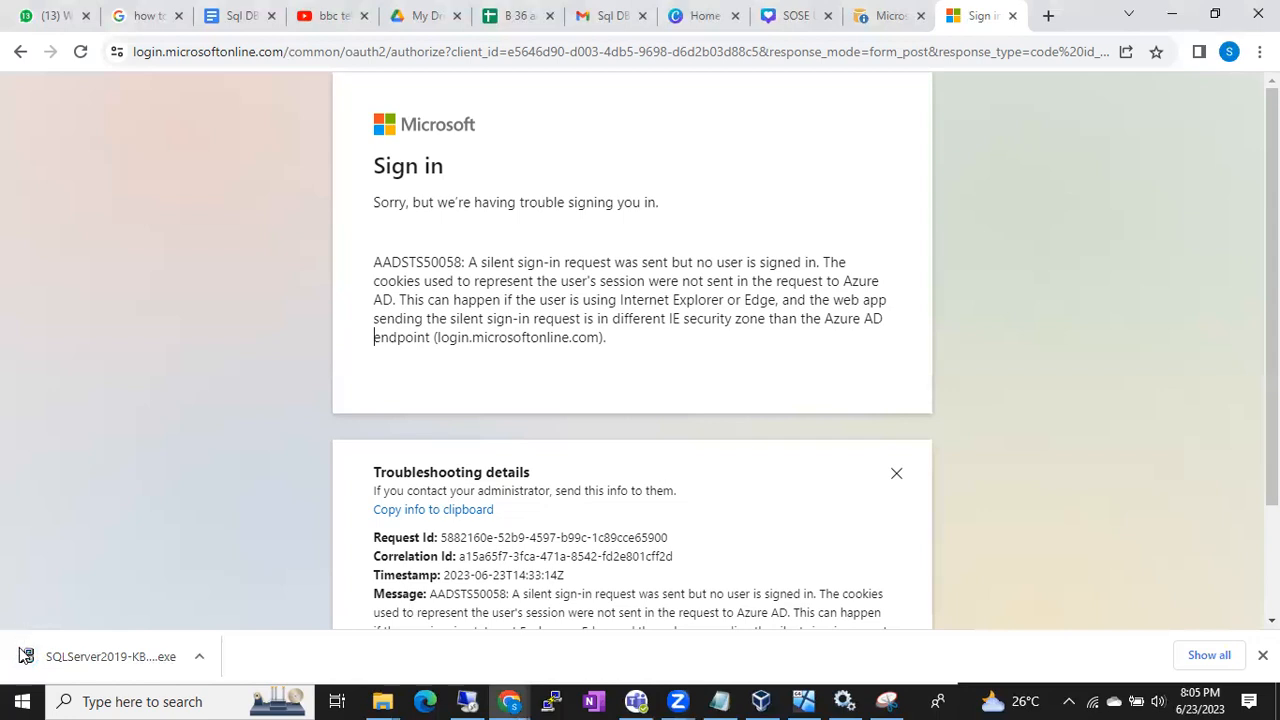
pyautogui.click(201, 656)
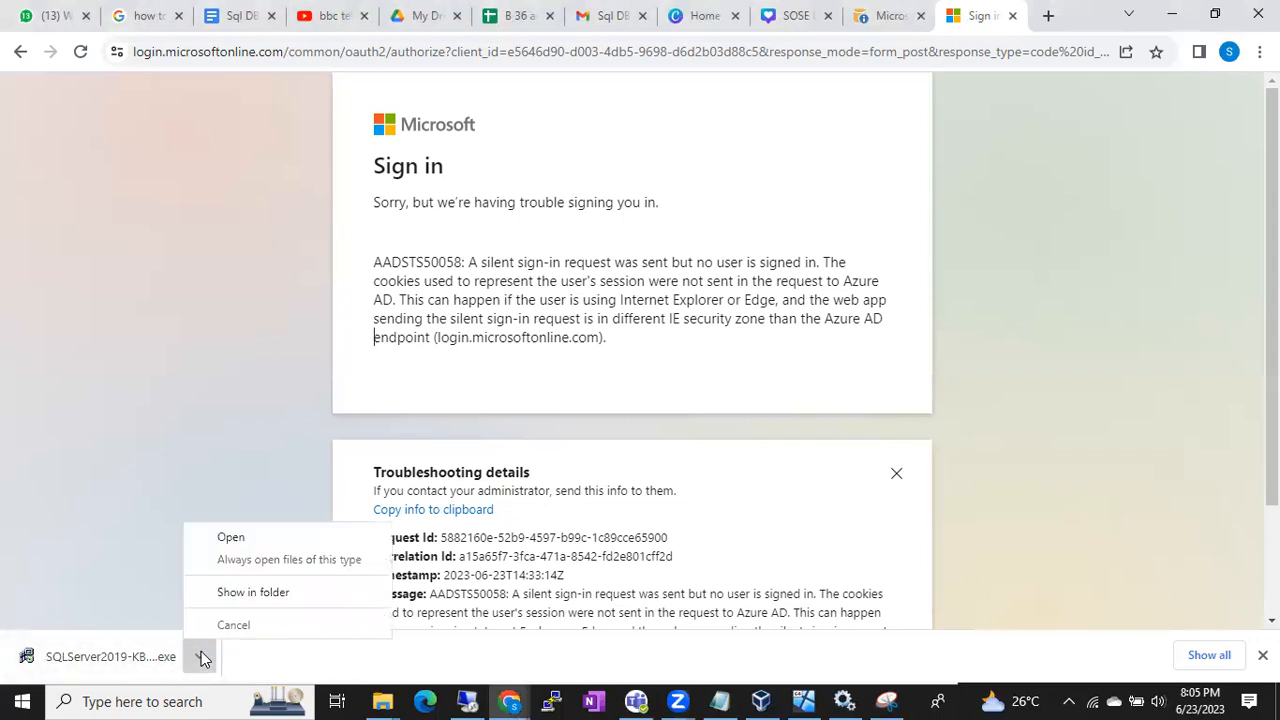
pyautogui.click(253, 594)
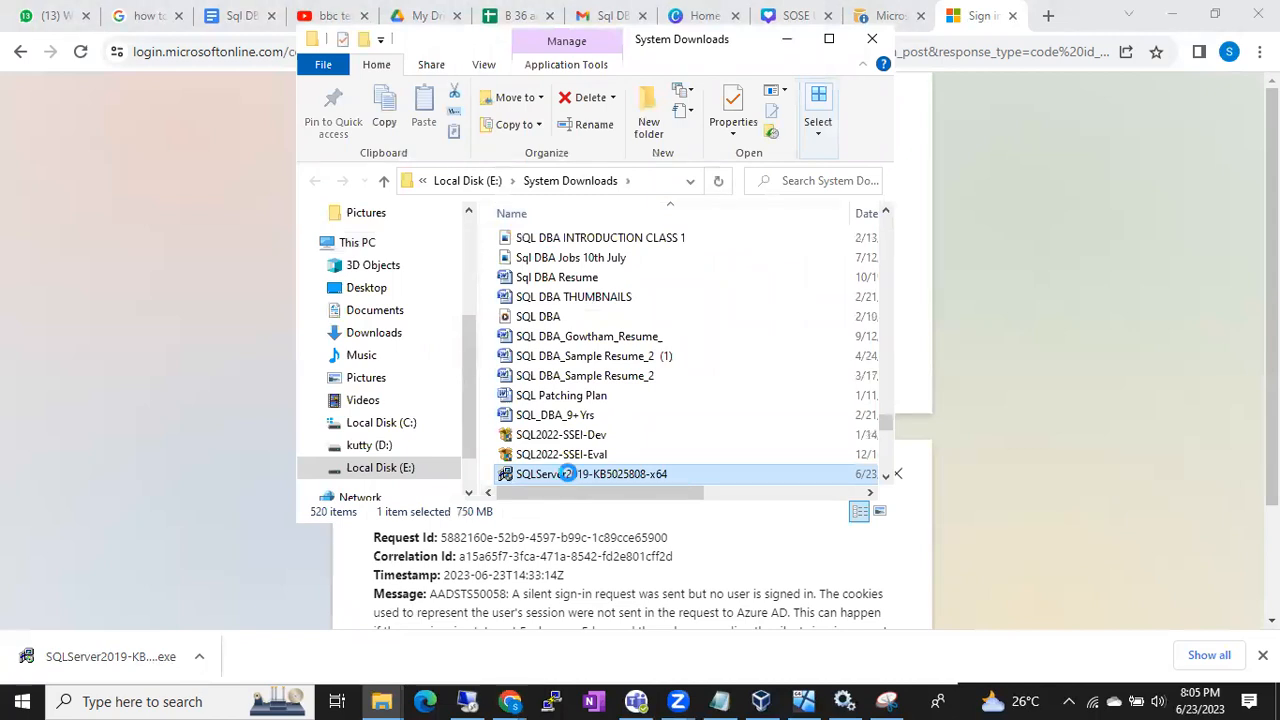
# Copy SQLServer2019-KB5025808-x64 and paste it into the shared Sql Server PatchFiles folder on the remote server
pyautogui.rightClick(568, 473)
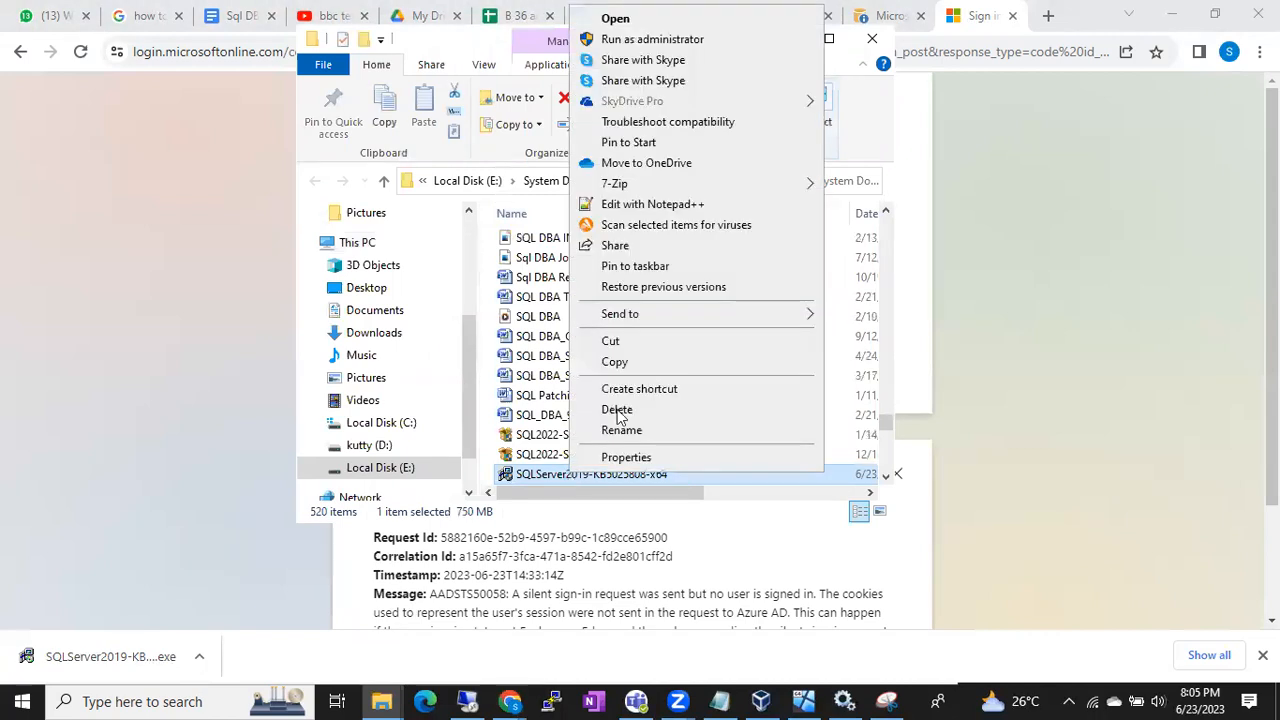
pyautogui.click(651, 363)
pyautogui.click(468, 702)
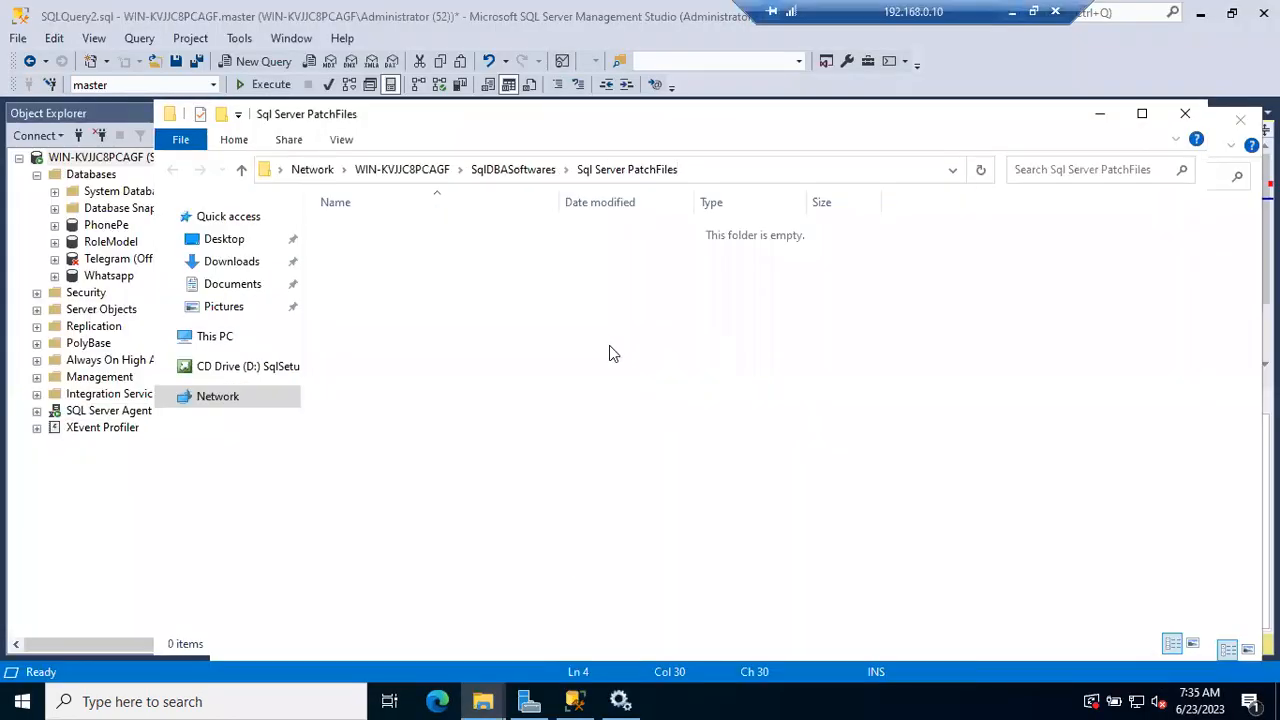
pyautogui.rightClick(582, 355)
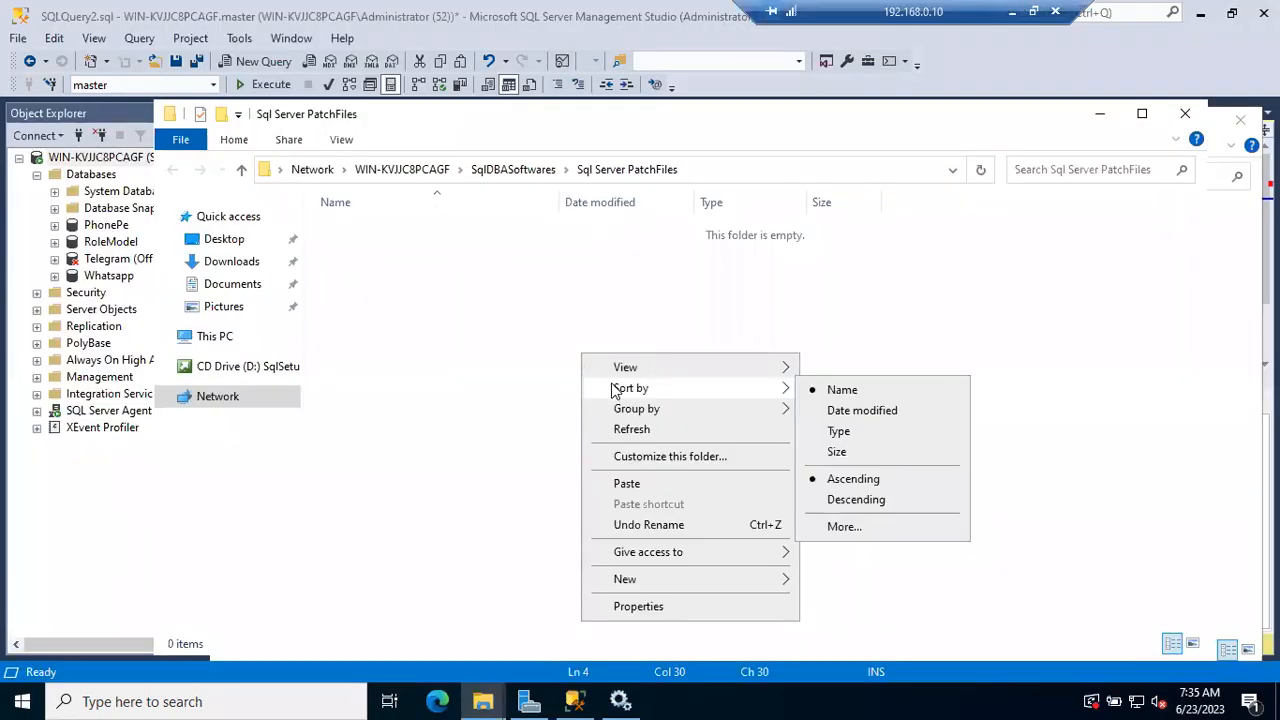
pyautogui.click(625, 484)
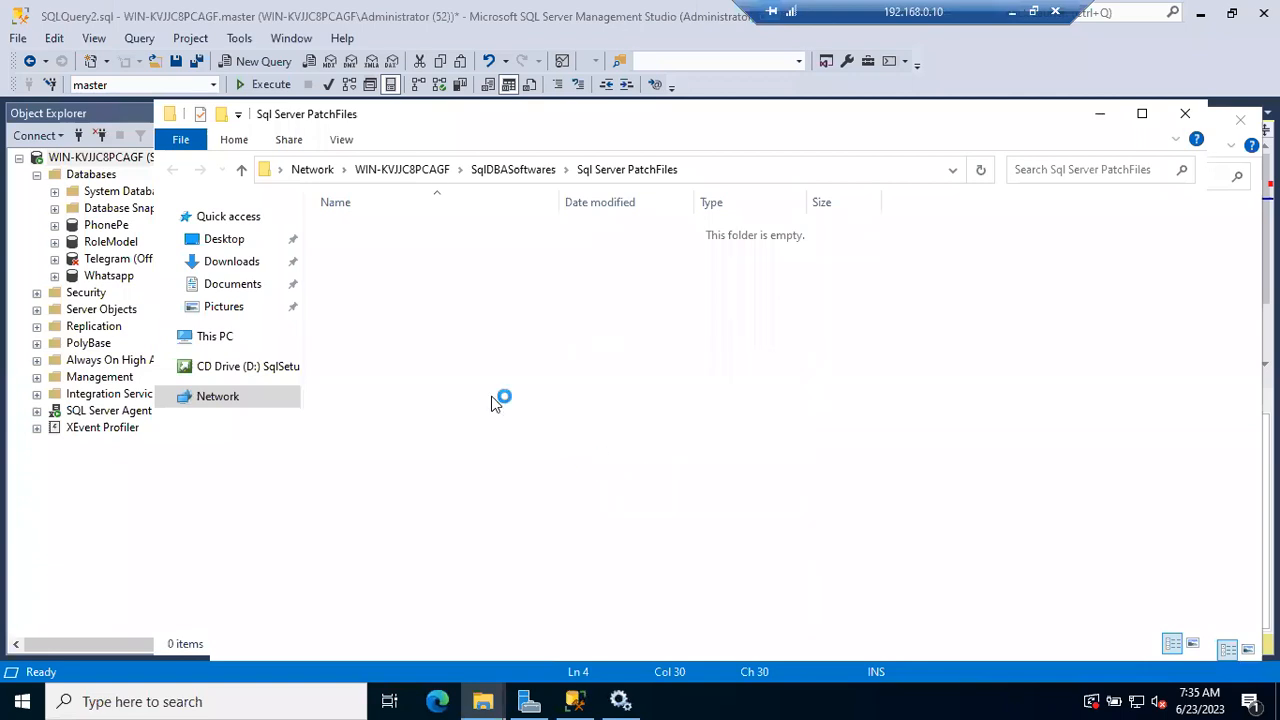
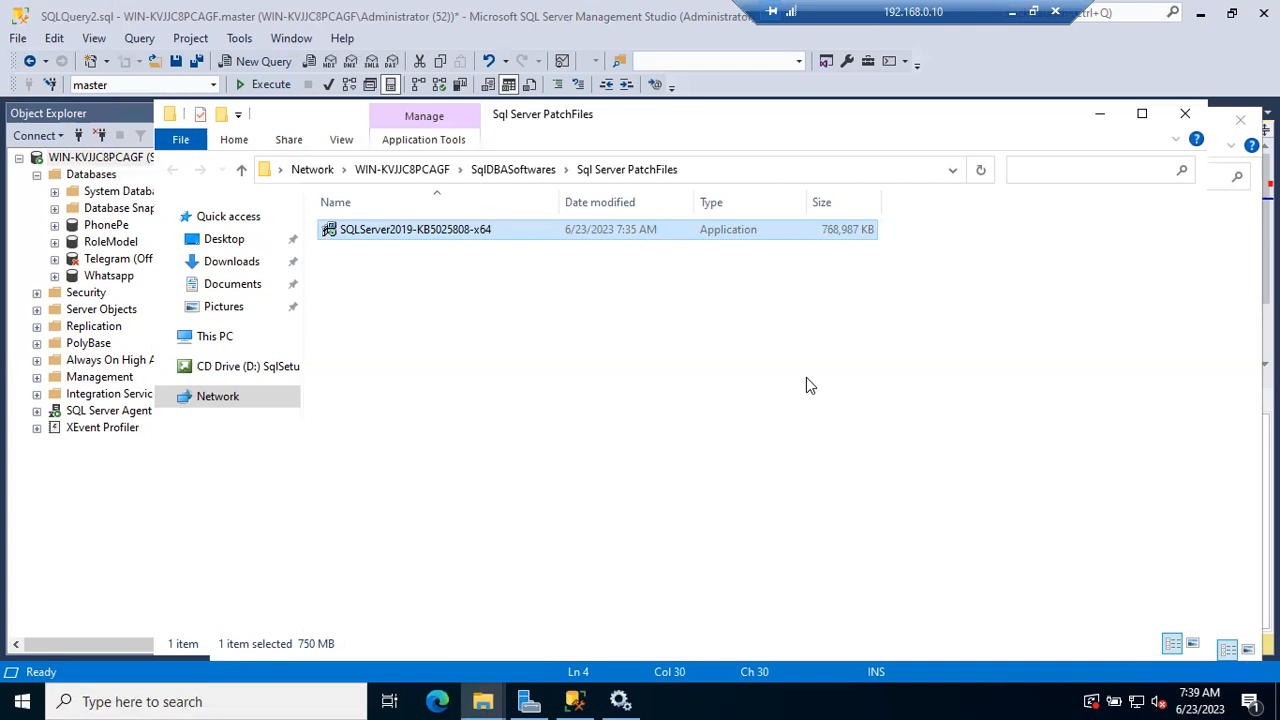
# Close the open folder windows and reopen the shared Sql Server PatchFiles folder from its network path
pyautogui.click(1184, 114)
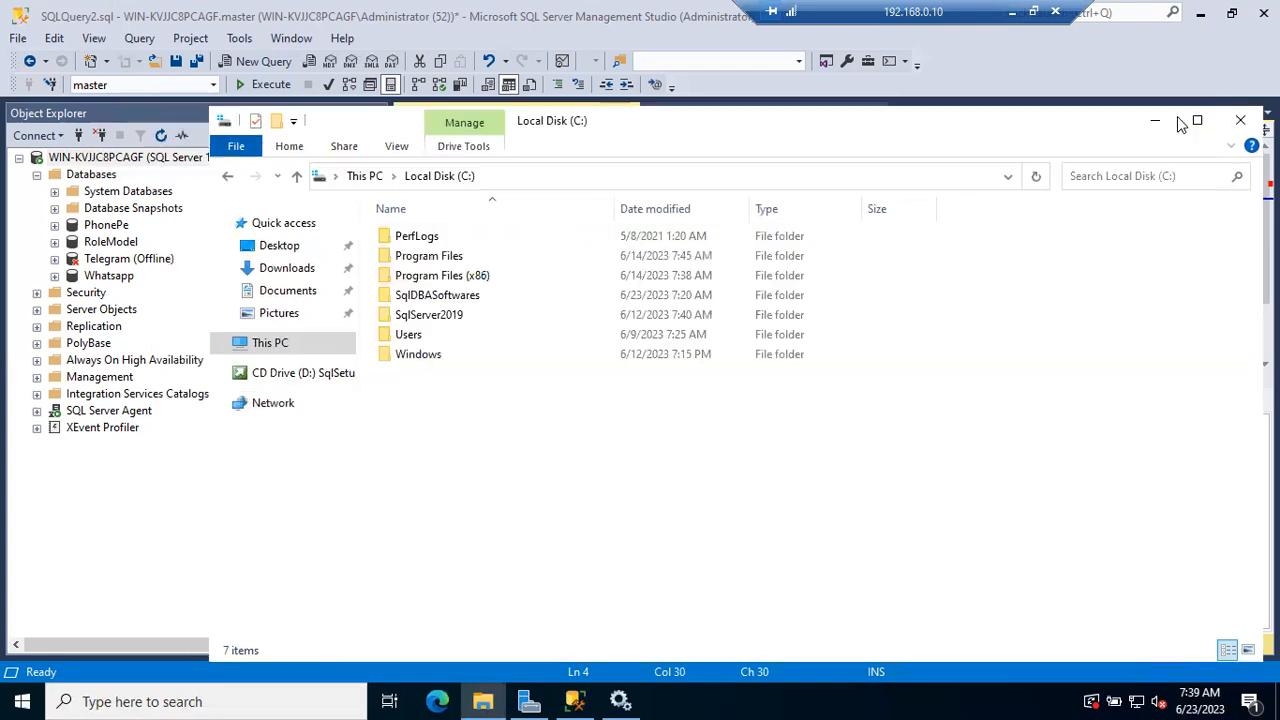
pyautogui.click(1240, 120)
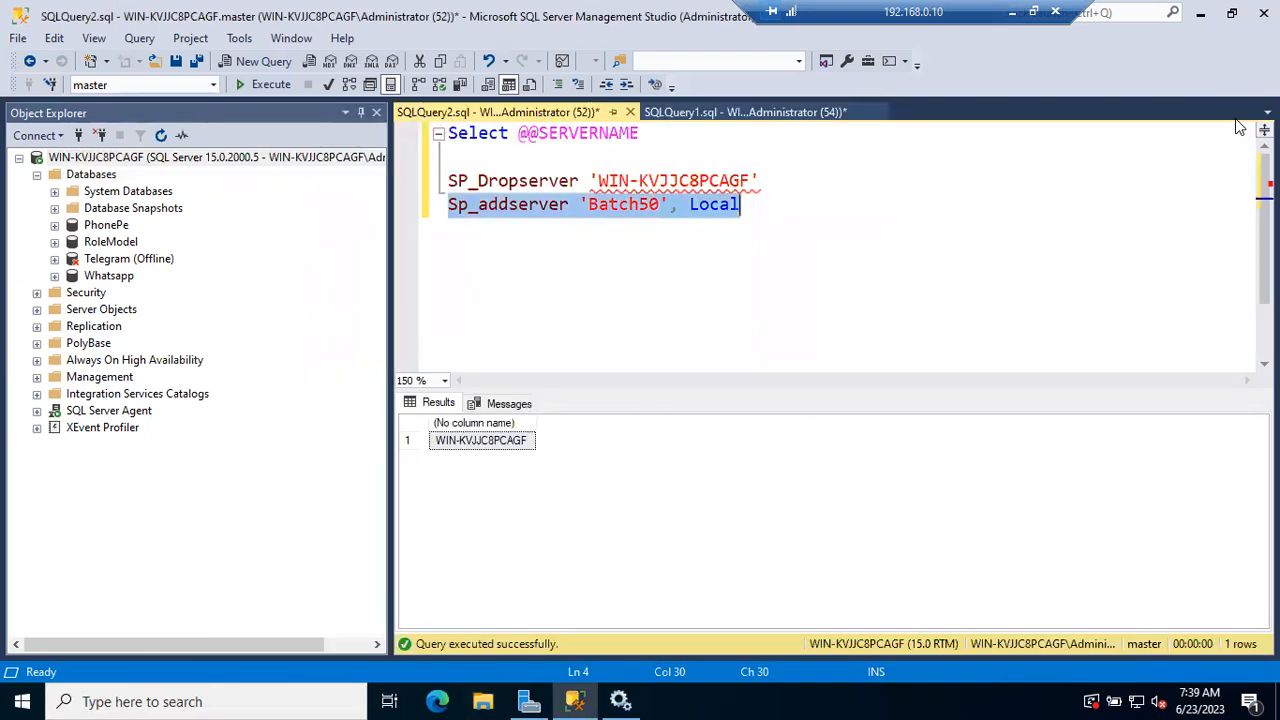
pyautogui.press('super+r')
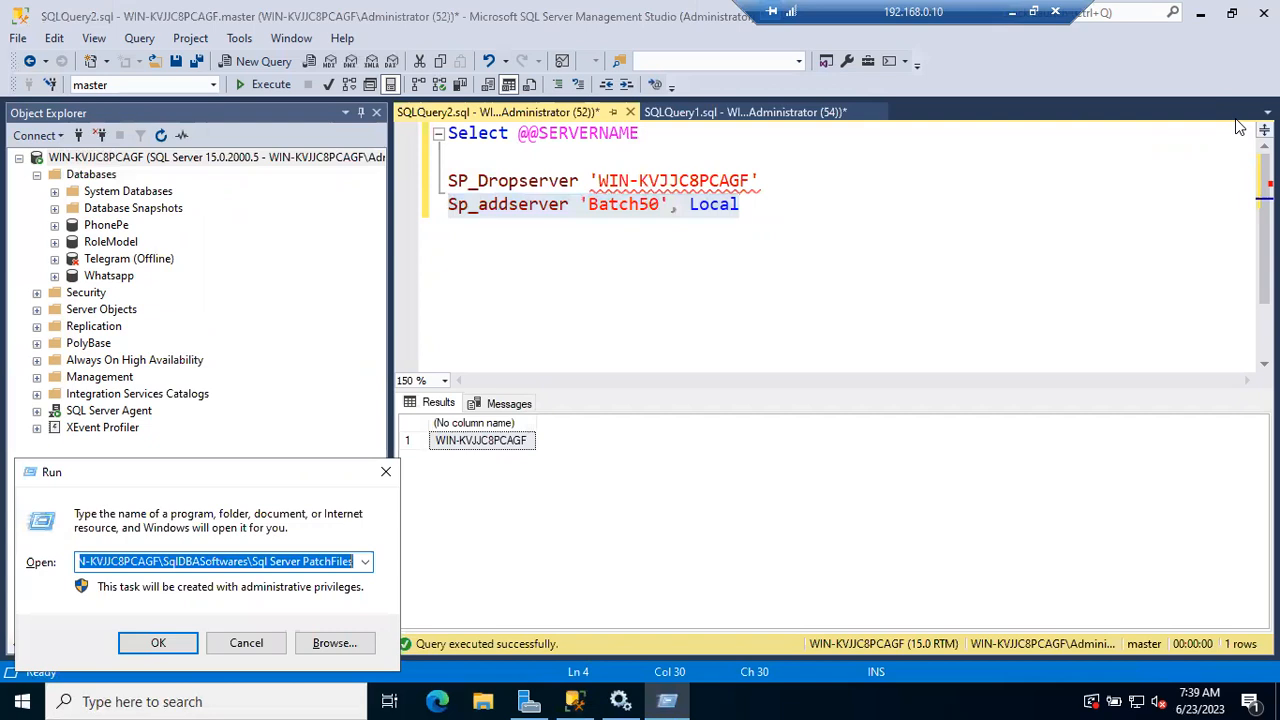
pyautogui.press('Return')
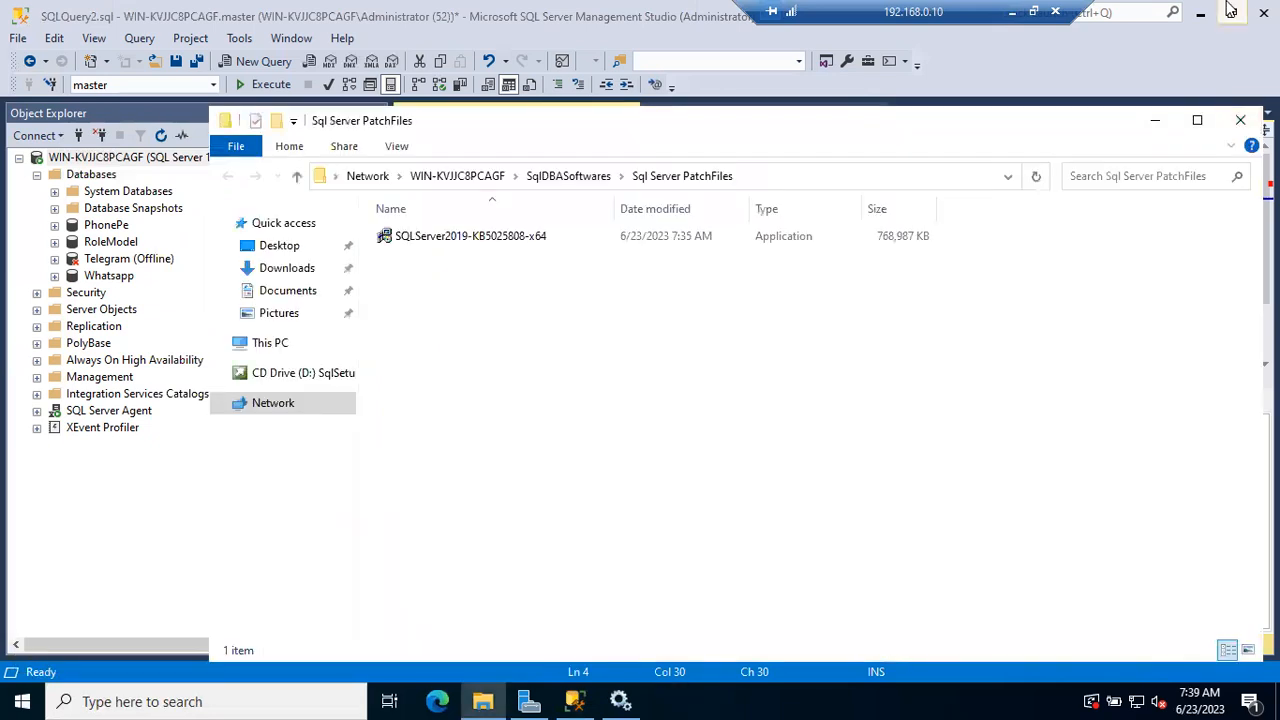
# Run SQLServer2019-KB5025808-x64 as administrator, allow the file to run, and minimize the folder window
pyautogui.click(547, 248)
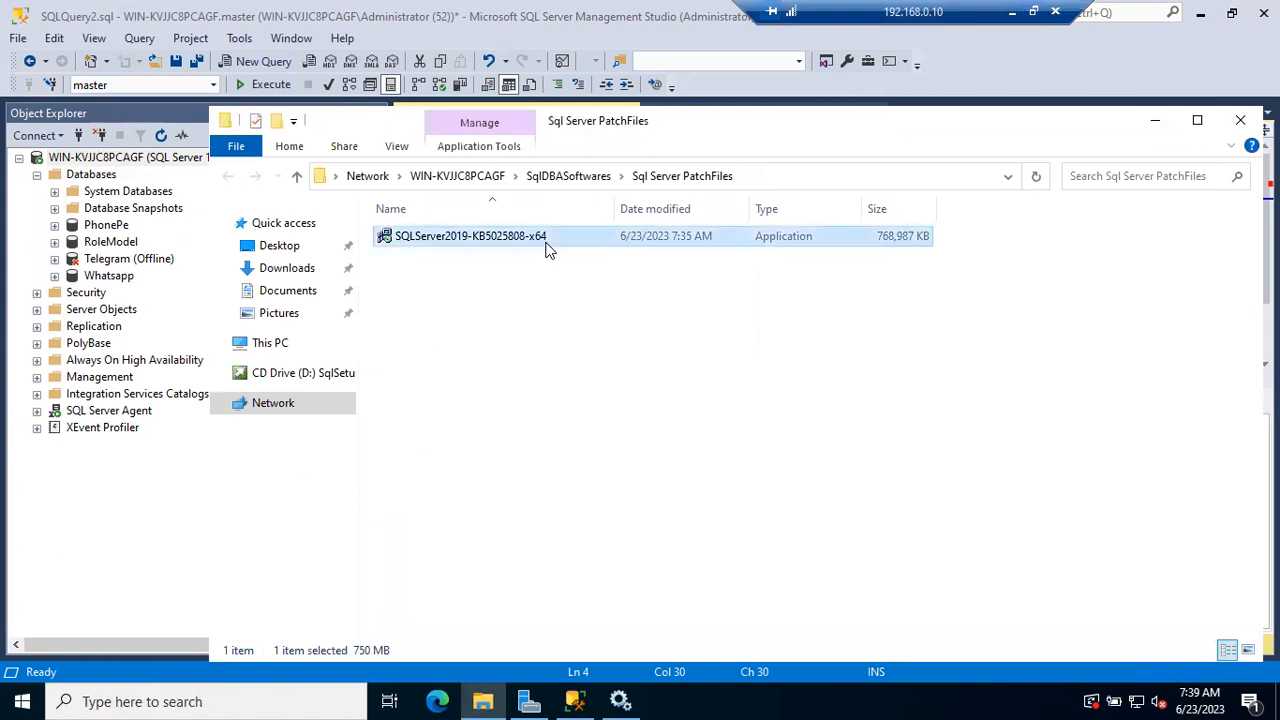
pyautogui.doubleClick(545, 241)
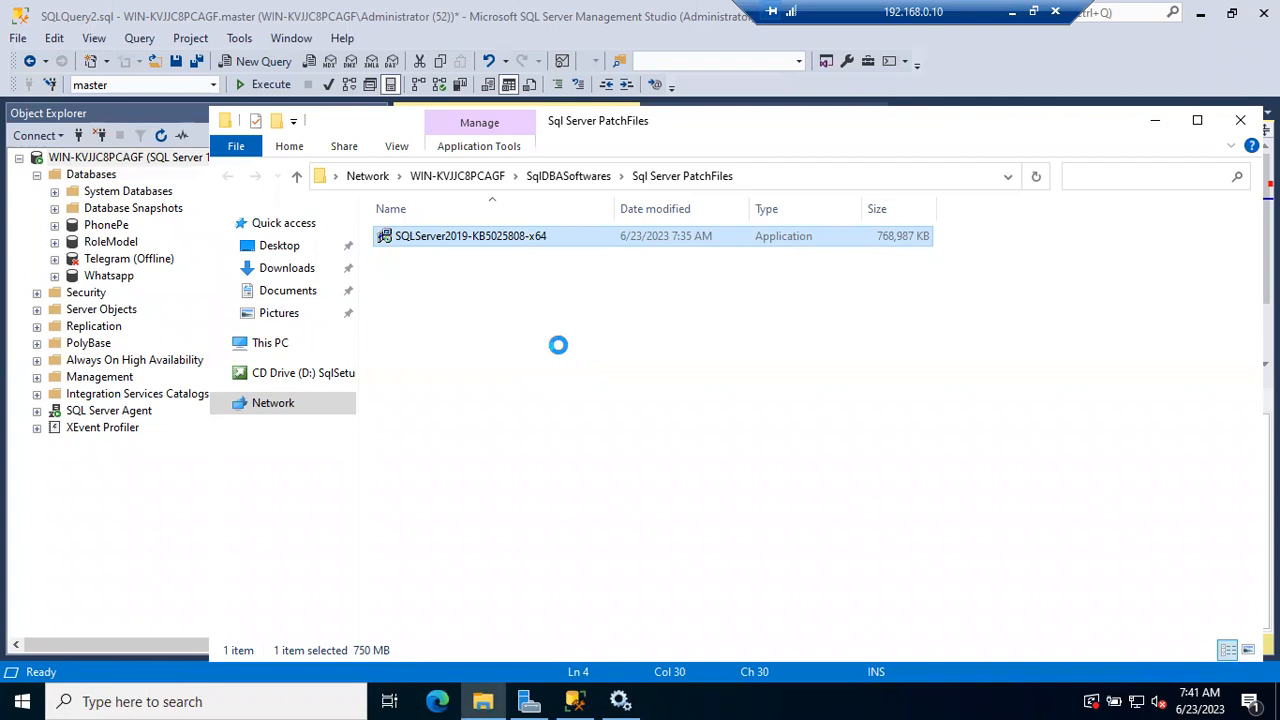
pyautogui.hotkey('shift', 'F10')
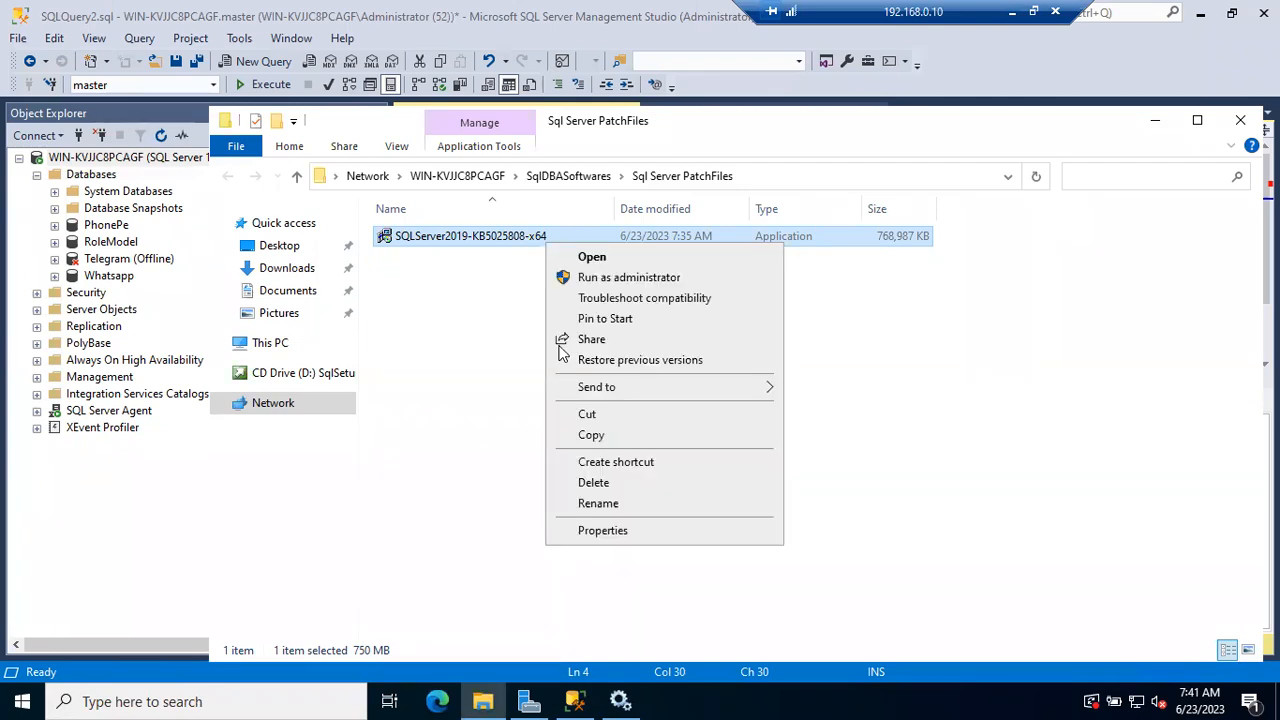
pyautogui.click(617, 279)
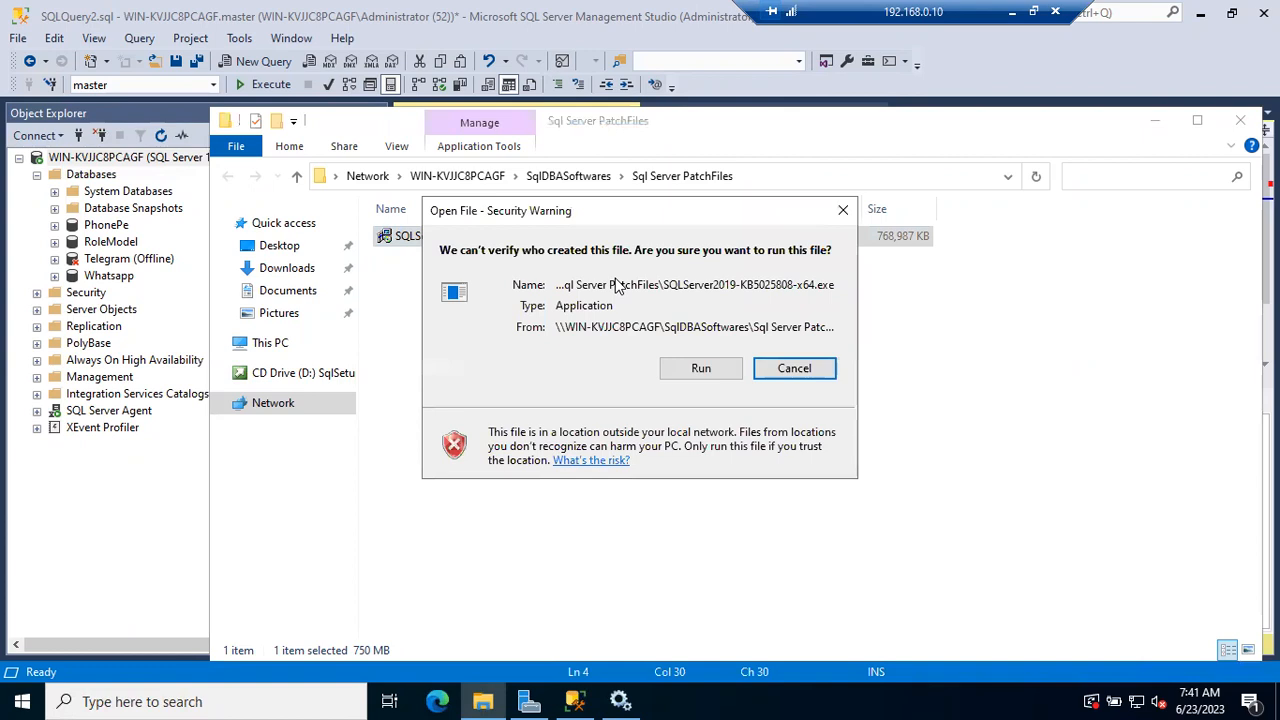
pyautogui.click(677, 369)
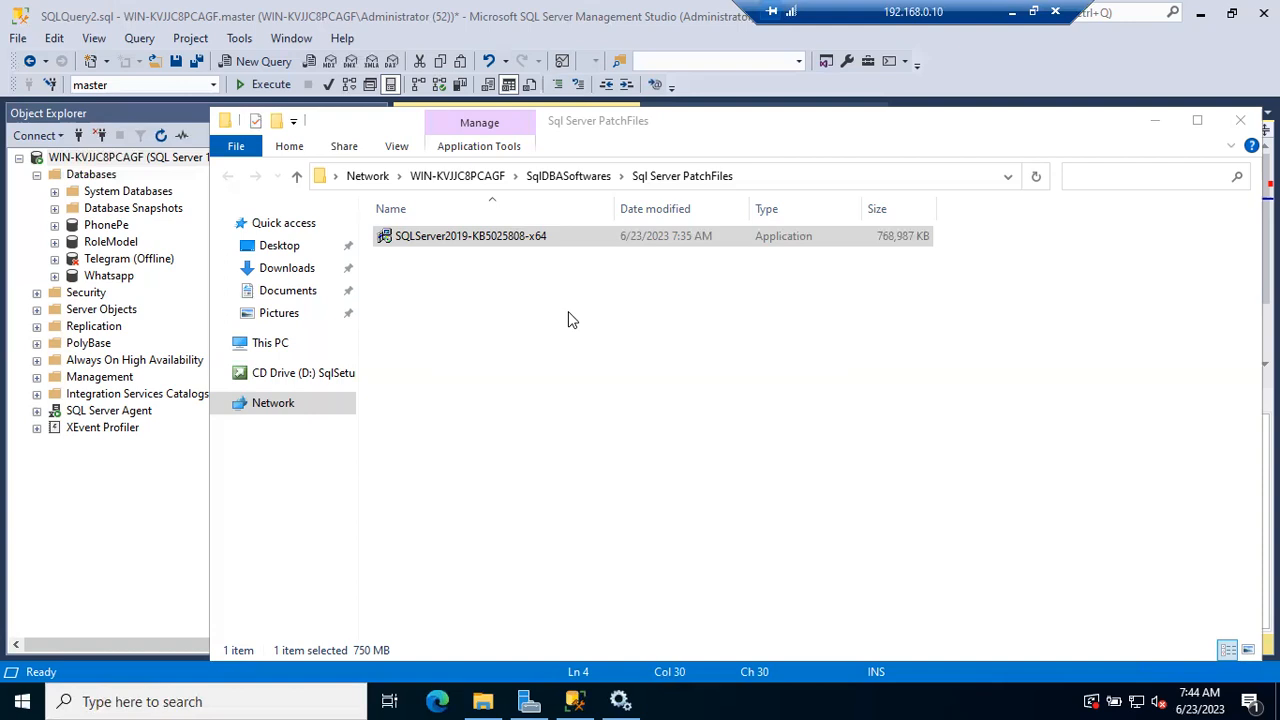
pyautogui.click(1168, 128)
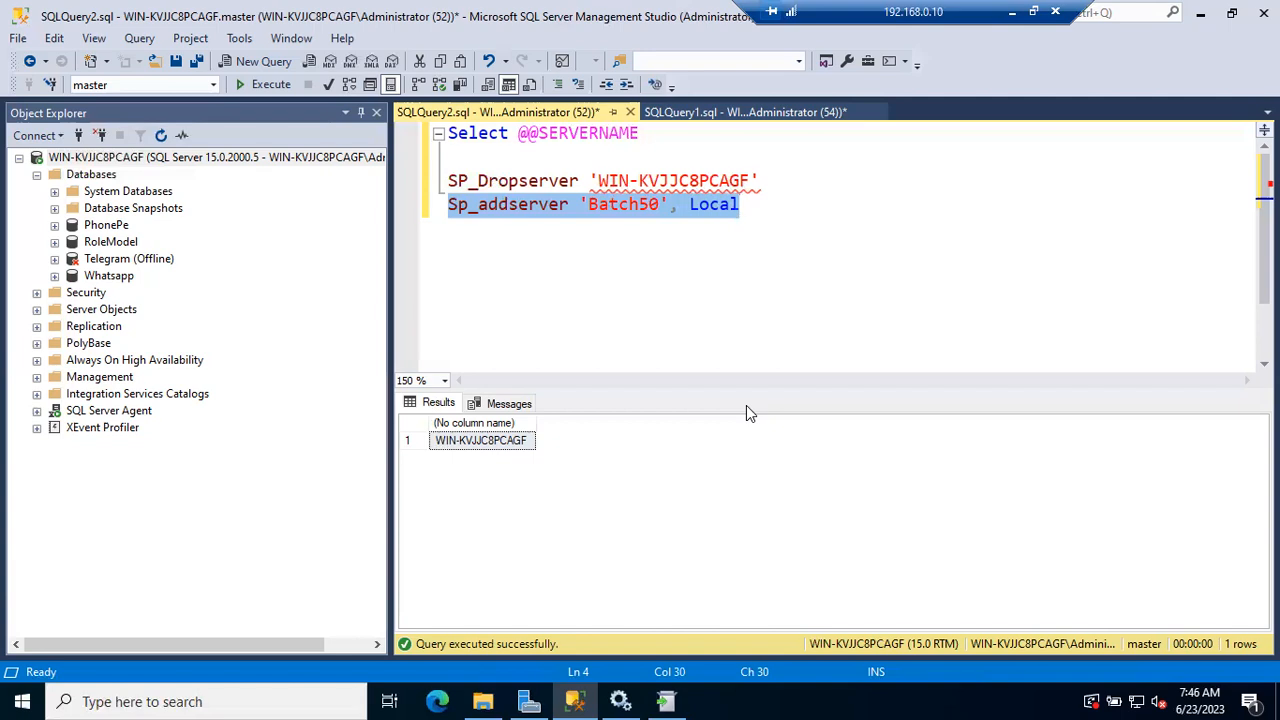
# Bring up the SQL Server 2019 update wizard, accept the license terms, and continue to feature selection
pyautogui.click(667, 701)
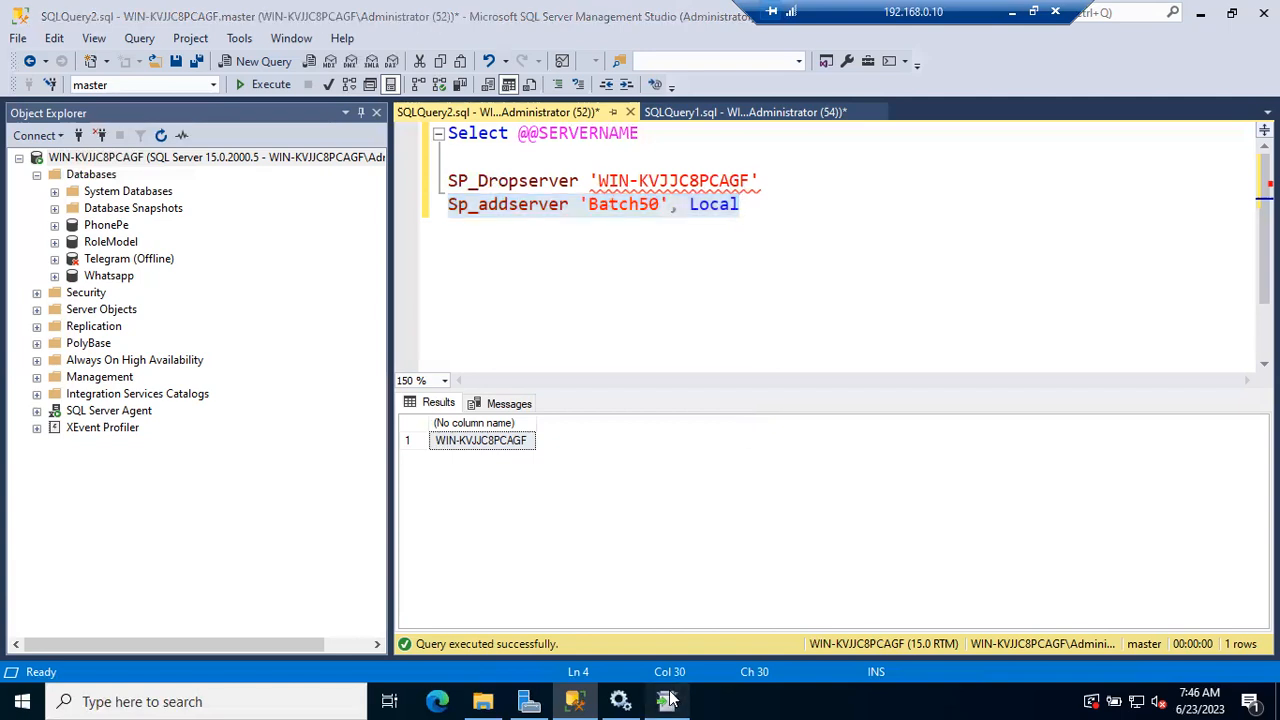
pyautogui.click(481, 438)
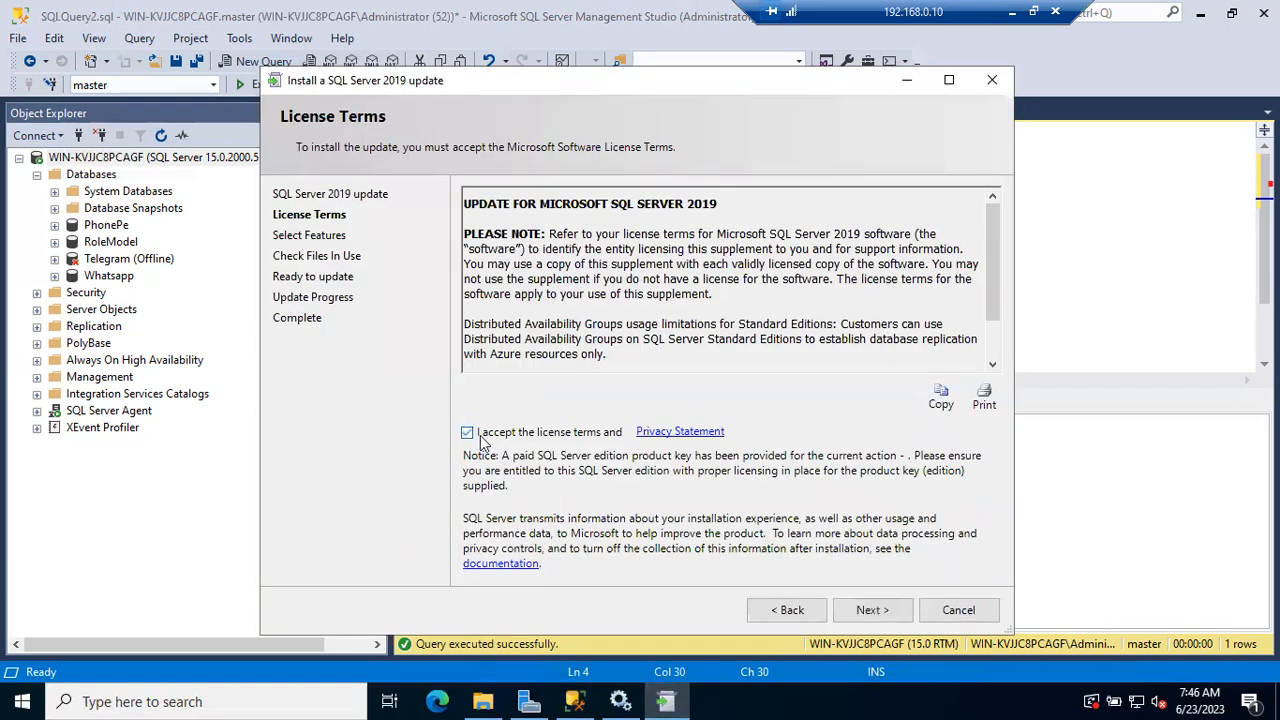
pyautogui.click(866, 610)
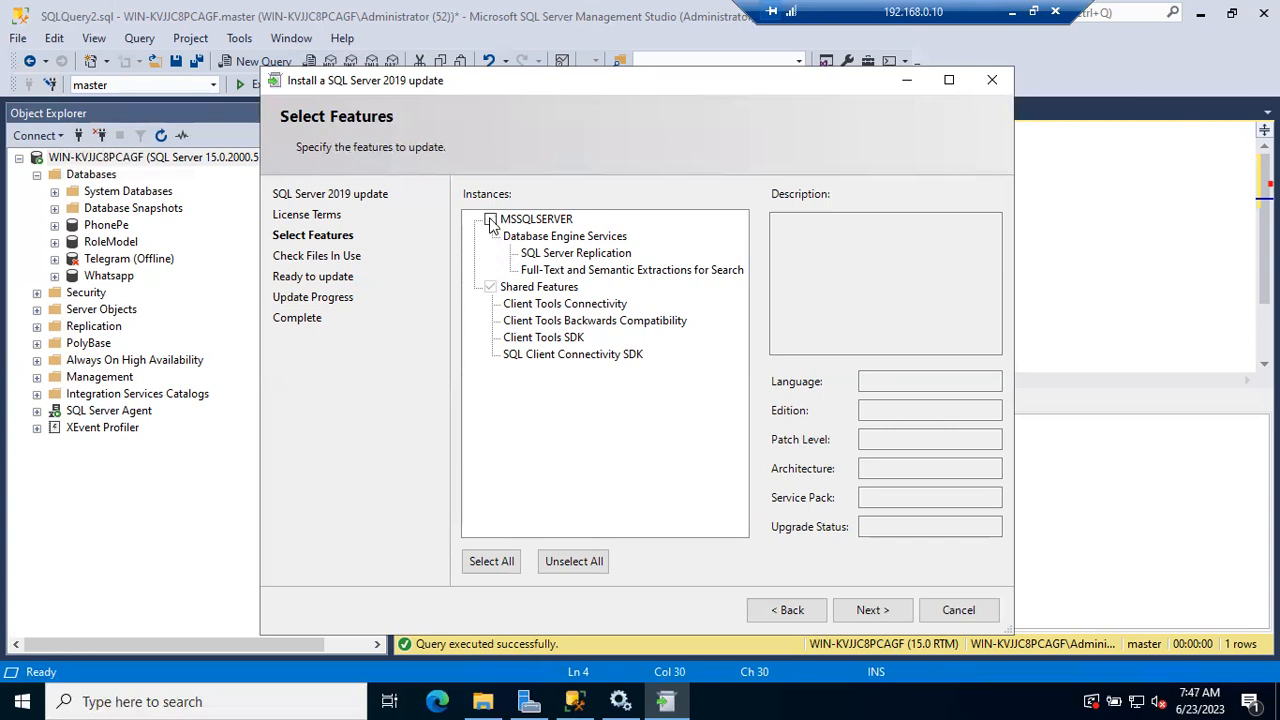
# Include the MSSQLSERVER instance in the update and proceed to the files-in-use check
pyautogui.click(491, 220)
pyautogui.click(489, 219)
pyautogui.click(893, 610)
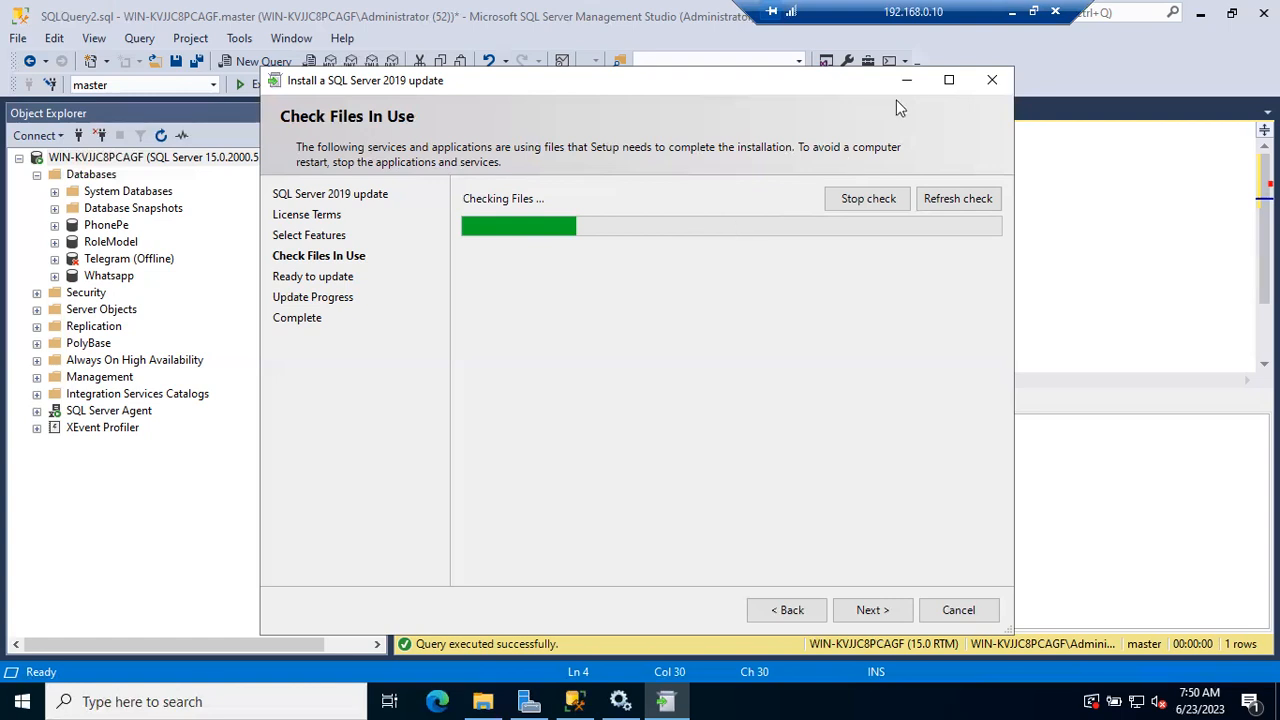
# Switch to a new Notepad note on the local machine and list "Windwos Team, Monitoring Team, DBA Team" and "Application team" as recipients
pyautogui.click(1013, 12)
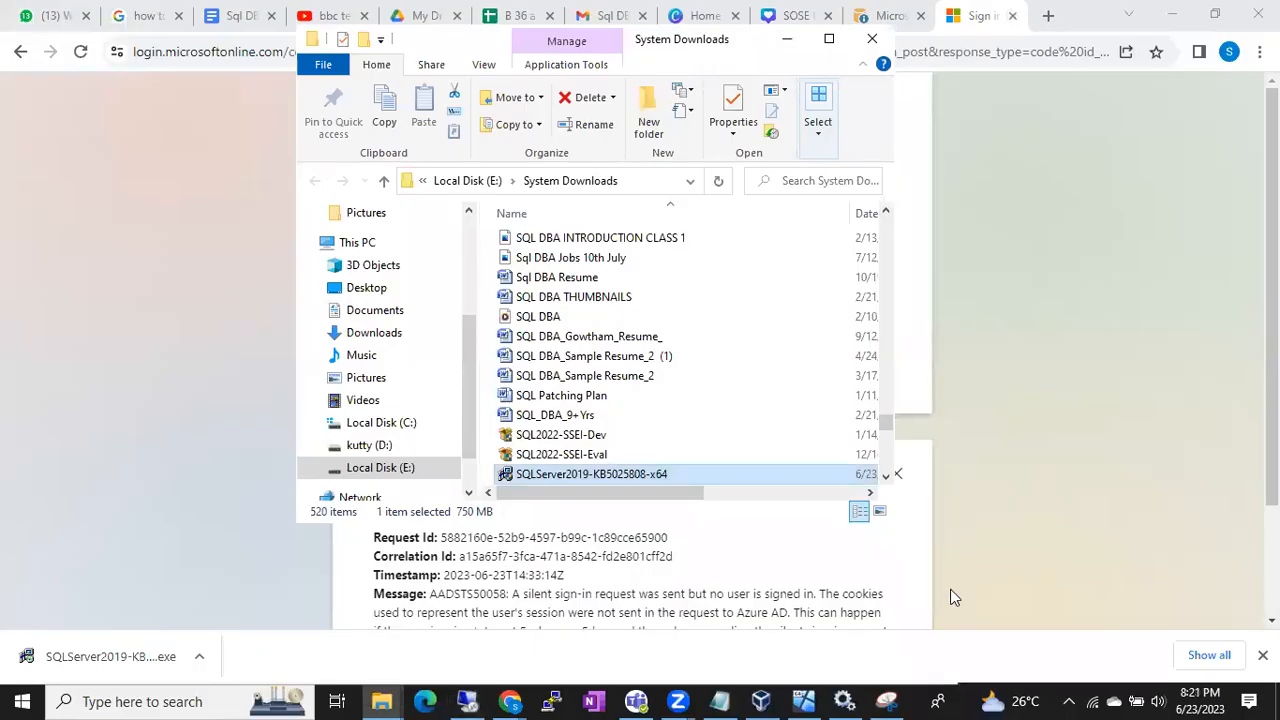
pyautogui.press('super+r')
pyautogui.write('notepad')
pyautogui.press('Return')
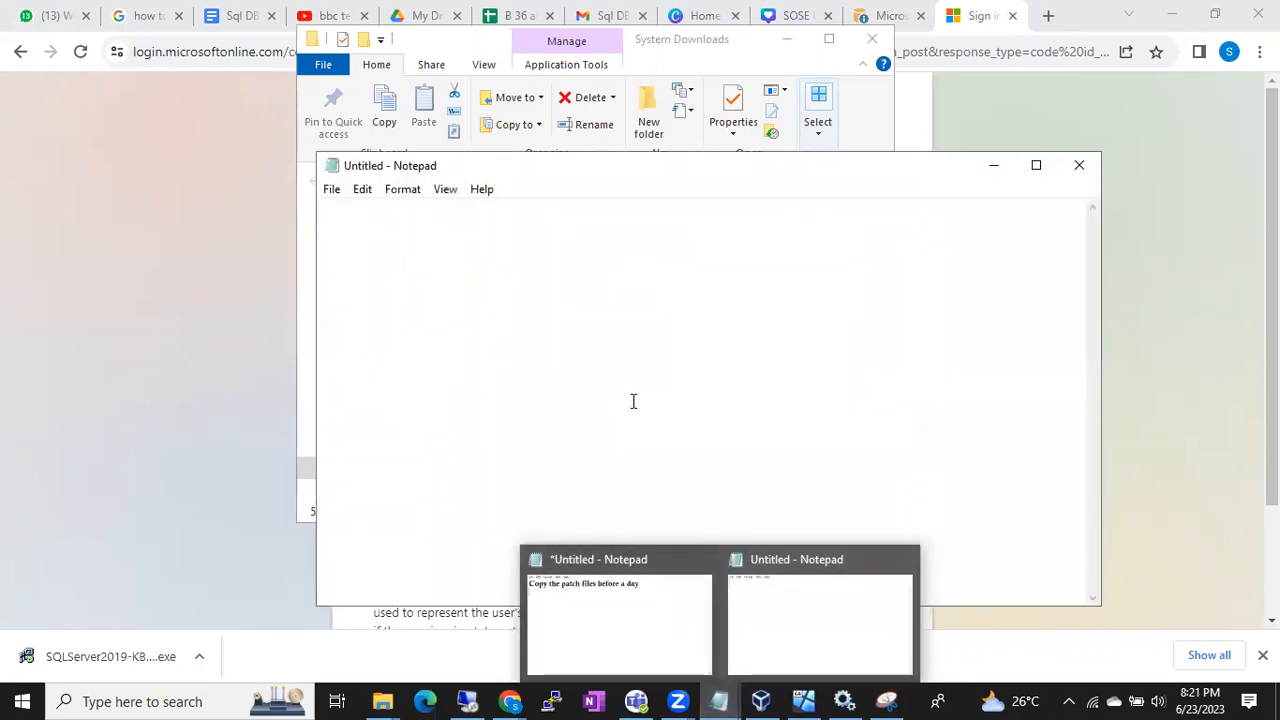
pyautogui.write('W')
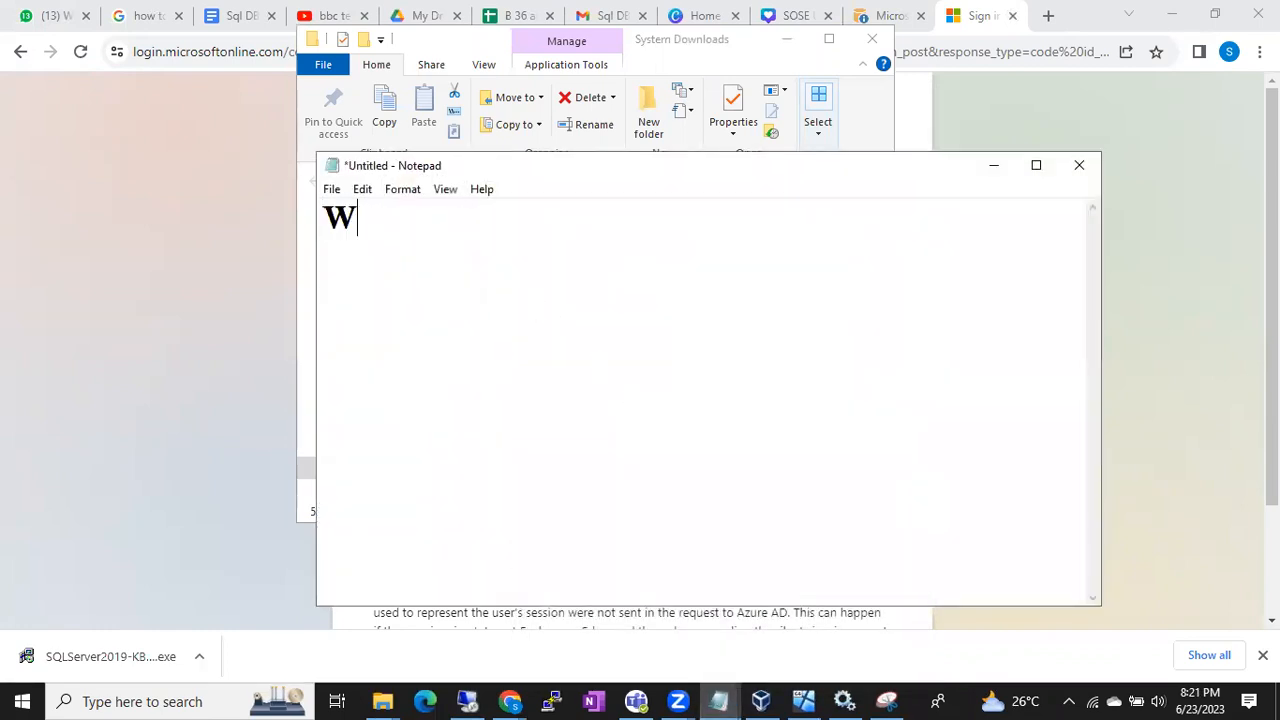
pyautogui.write('indwos Tea')
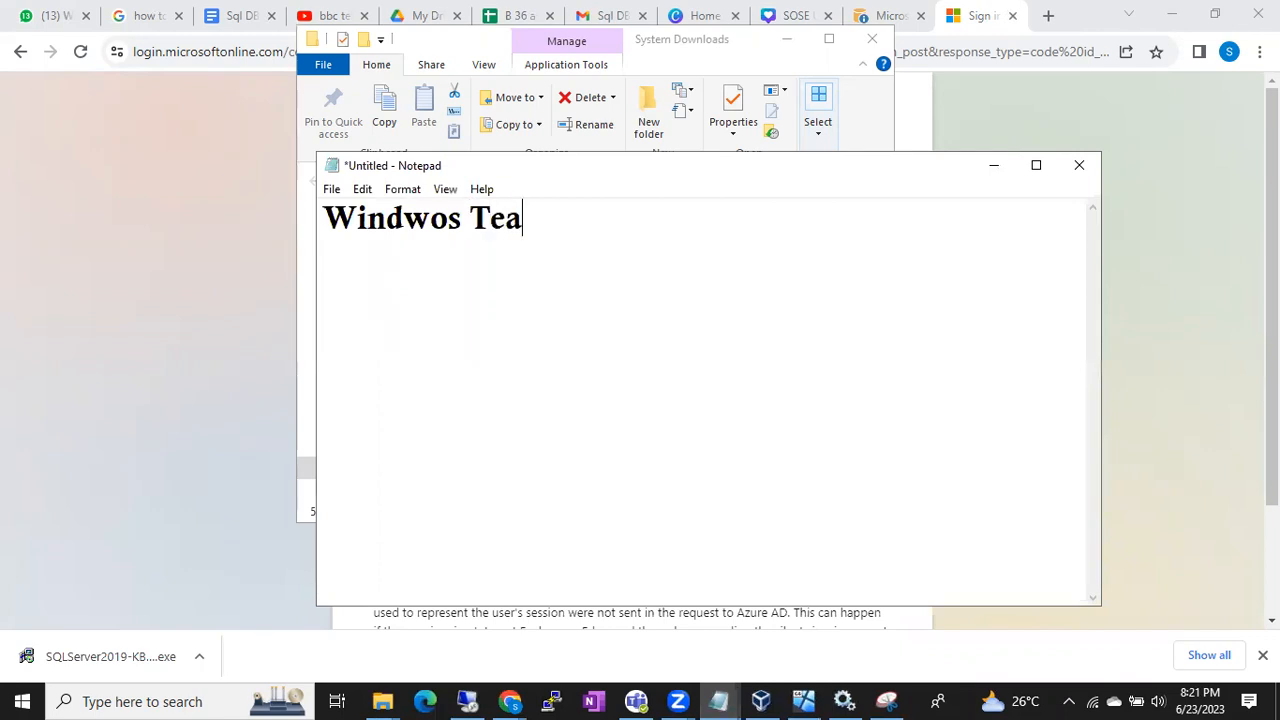
pyautogui.write('m, Monit')
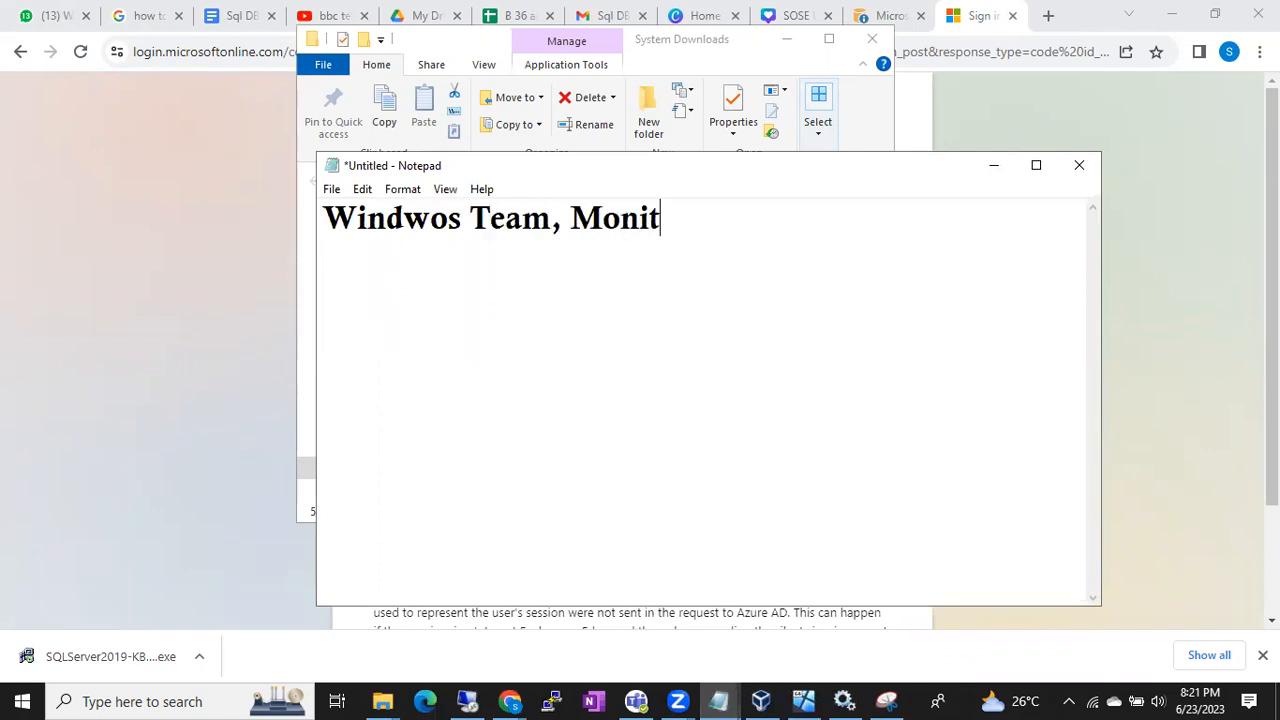
pyautogui.write('oring Team, S')
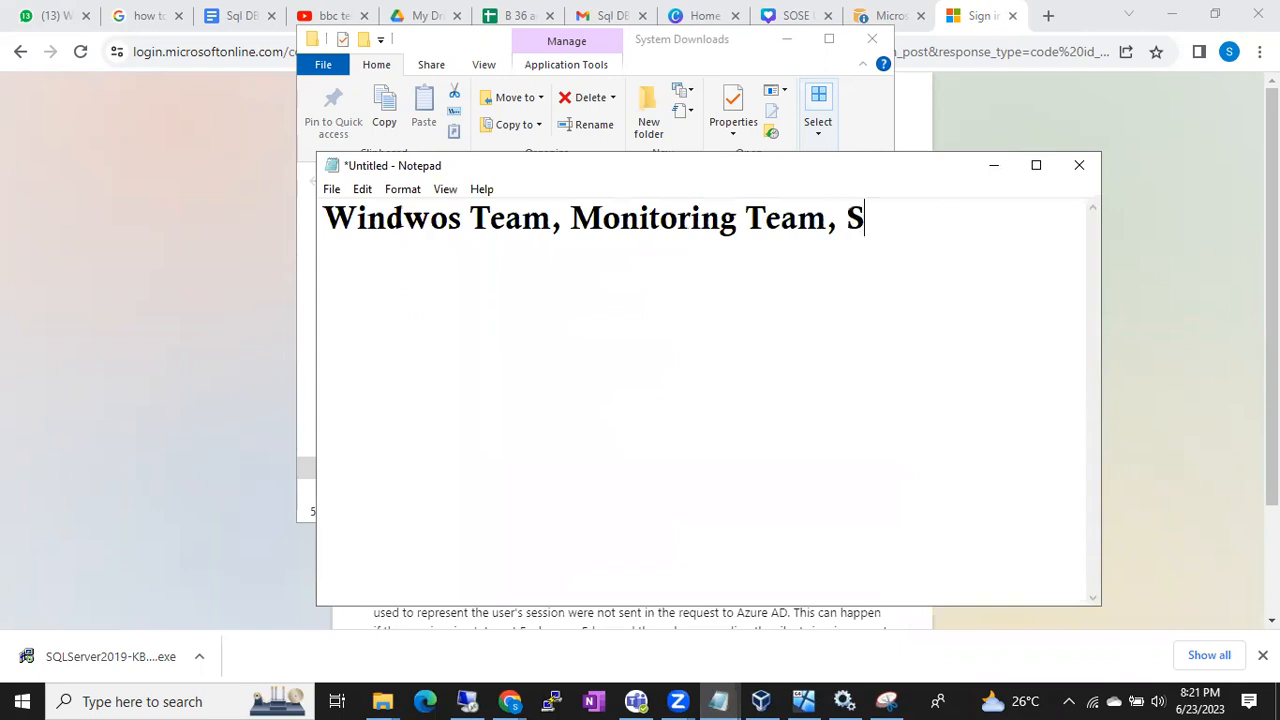
pyautogui.press('BackSpace')
pyautogui.write('DBA Team')
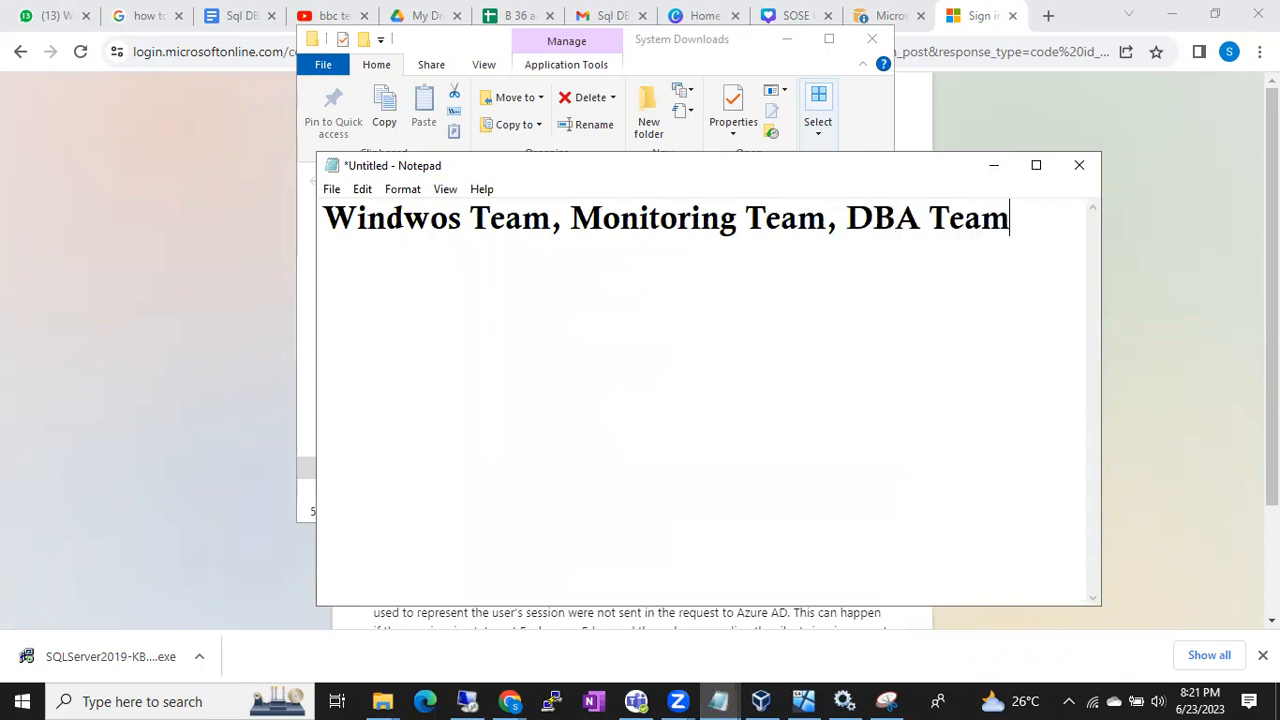
pyautogui.press('Return')
pyautogui.write('Application team')
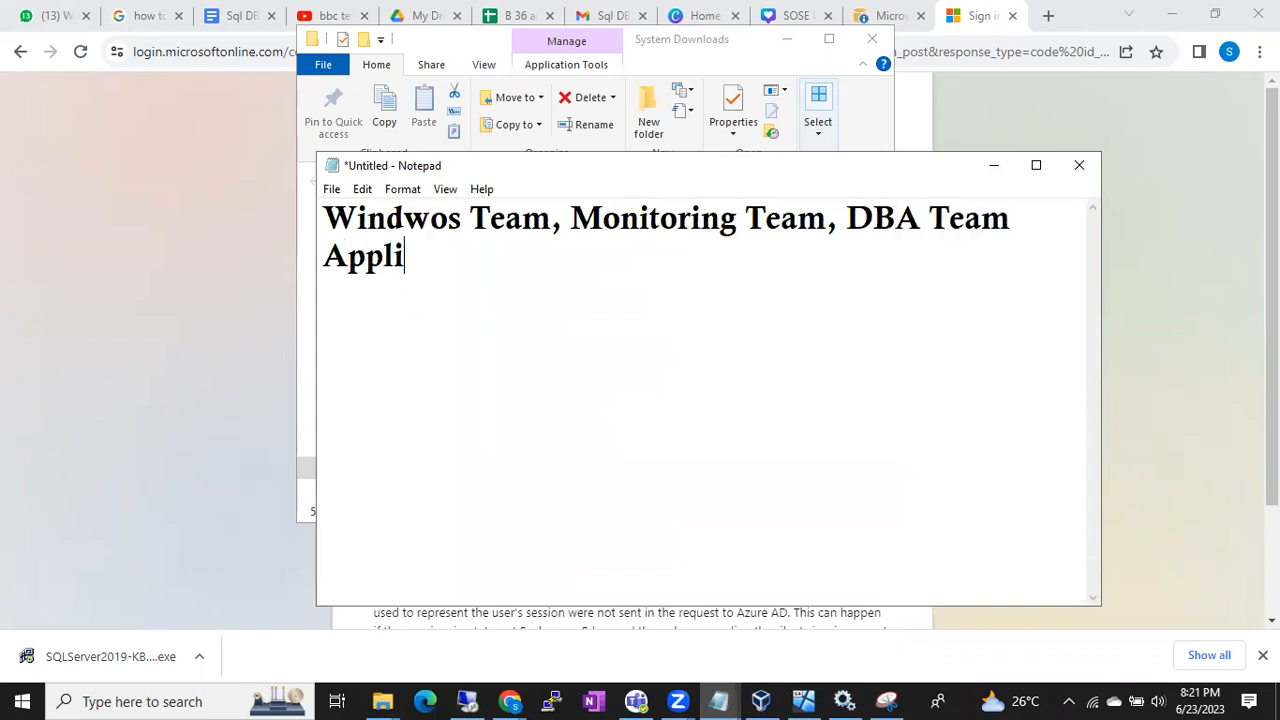
# Add the greeting "Hello ALL" on a new line below the recipient teams
pyautogui.press('Return')
pyautogui.write('Hey')
pyautogui.press('BackSpace')
pyautogui.press('BackSpace')
pyautogui.press('BackSpace')
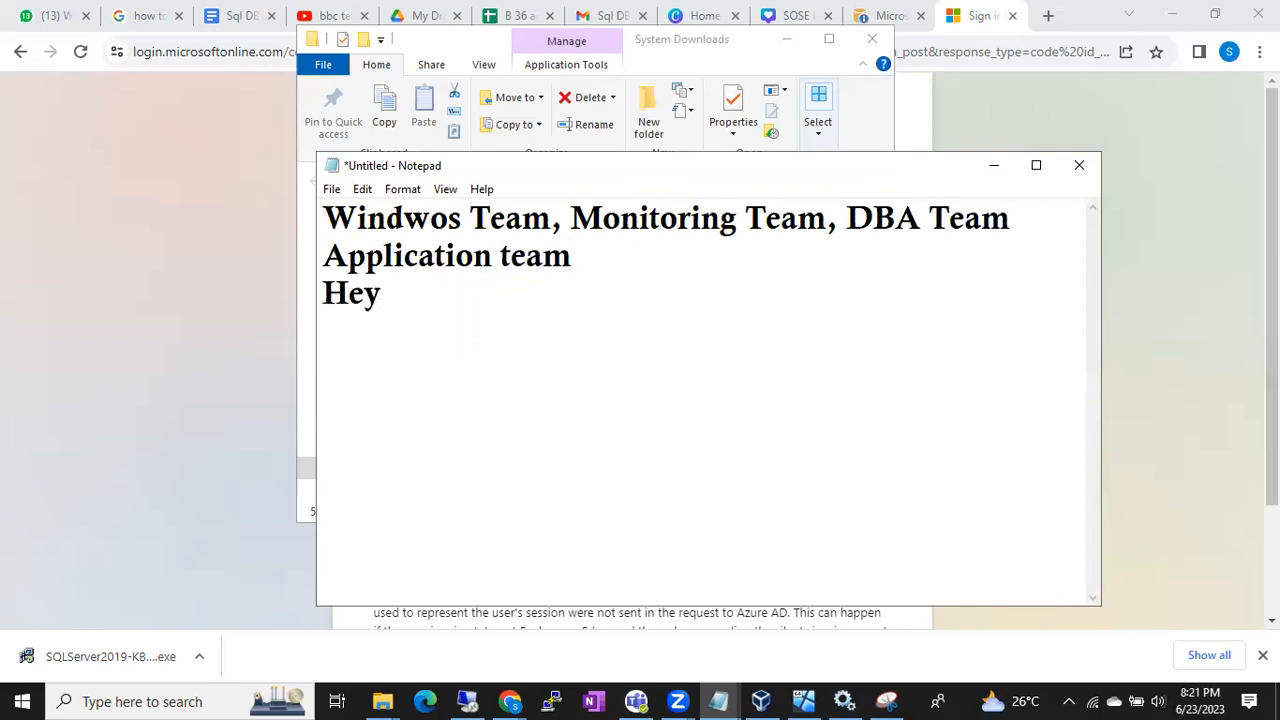
pyautogui.write('ello ALl')
pyautogui.press('Return')
pyautogui.write('I a')
pyautogui.press('BackSpace')
pyautogui.press('BackSpace')
pyautogui.press('BackSpace')
pyautogui.press('BackSpace')
pyautogui.press('BackSpace')
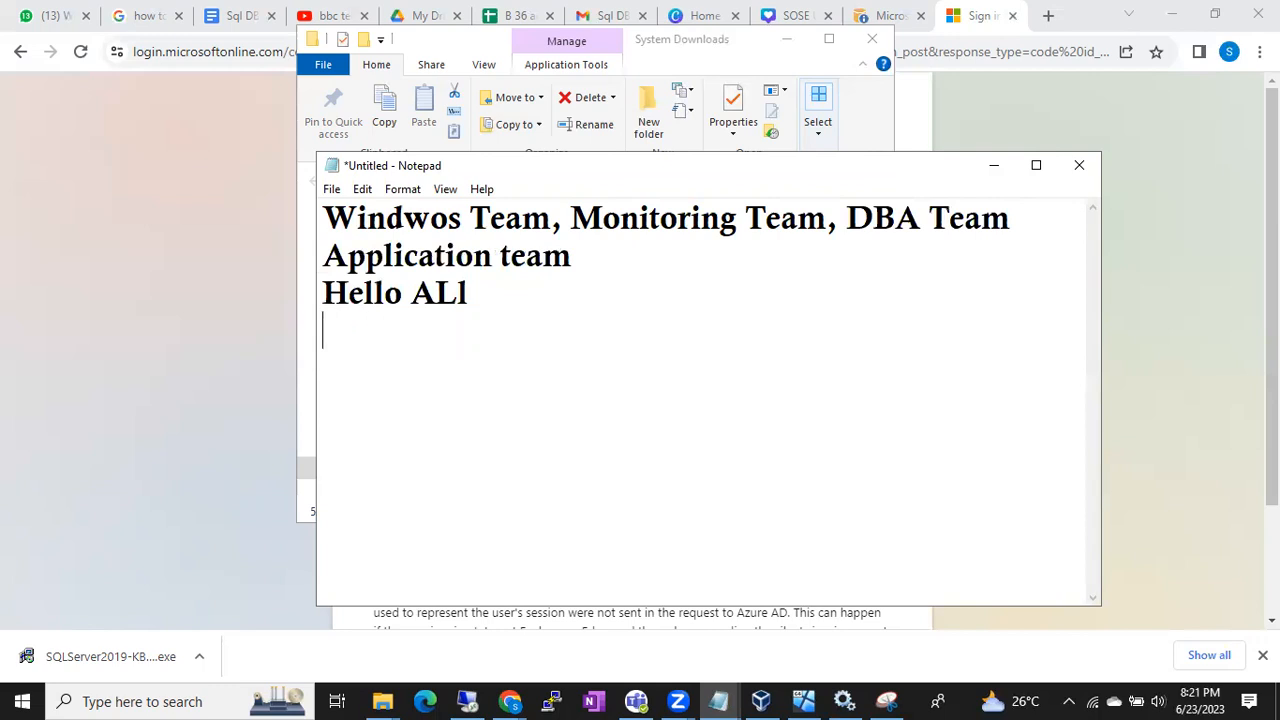
pyautogui.write('L')
# Write the notice "I am initiating the patching on 192.168.0.10 with Sql server 2019 CU21" below the greeting
pyautogui.press('Return')
pyautogui.write('Ai')
pyautogui.press('BackSpace')
pyautogui.press('BackSpace')
pyautogui.write('I am ini')
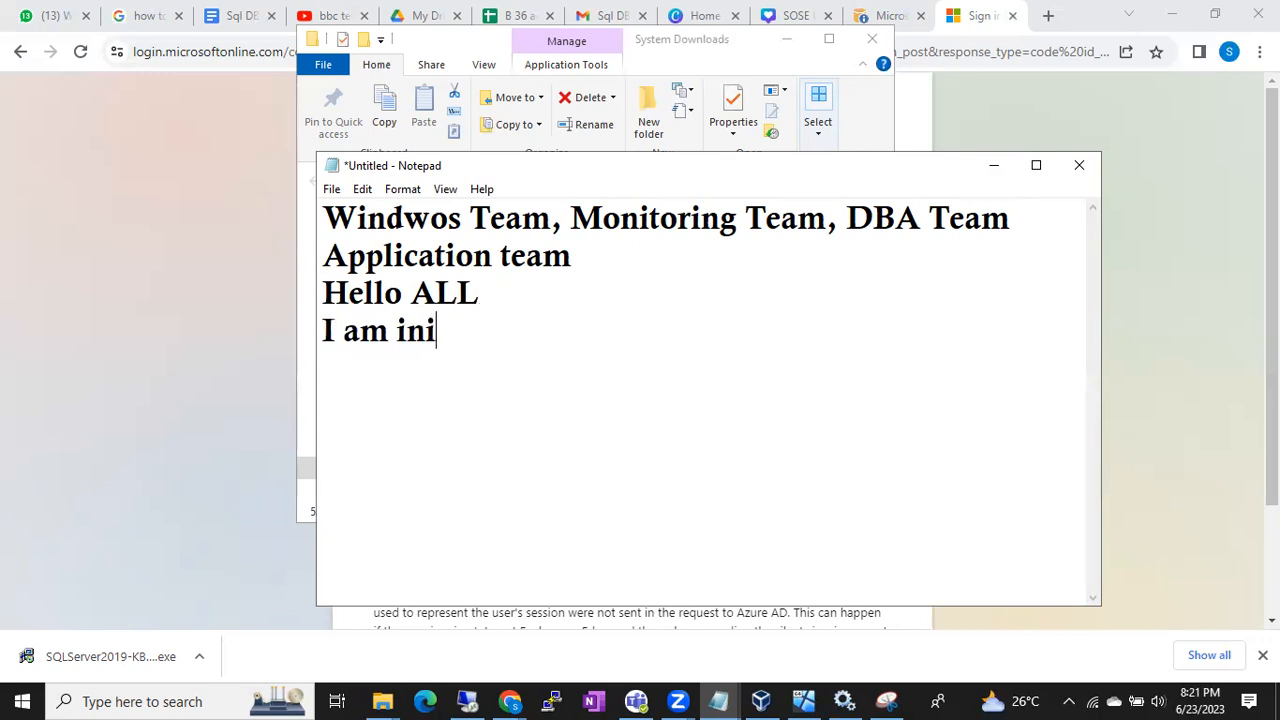
pyautogui.write('tiating the pat')
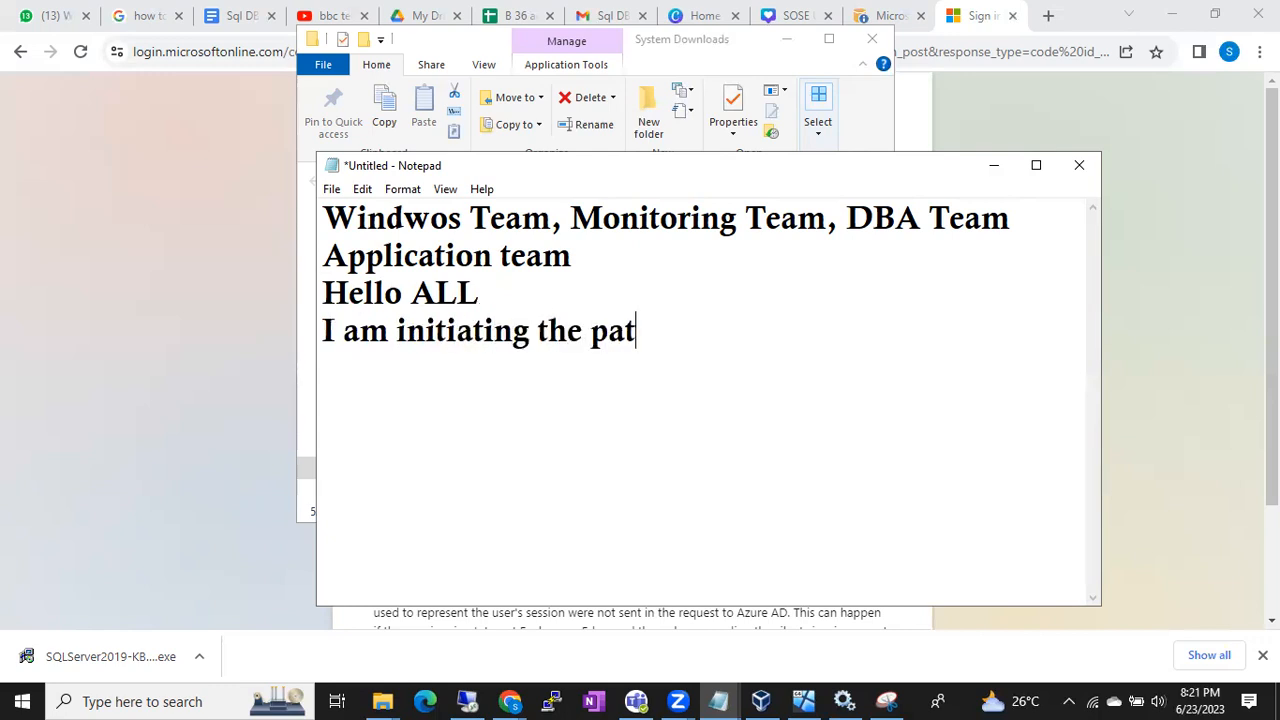
pyautogui.write('ching on 192.')
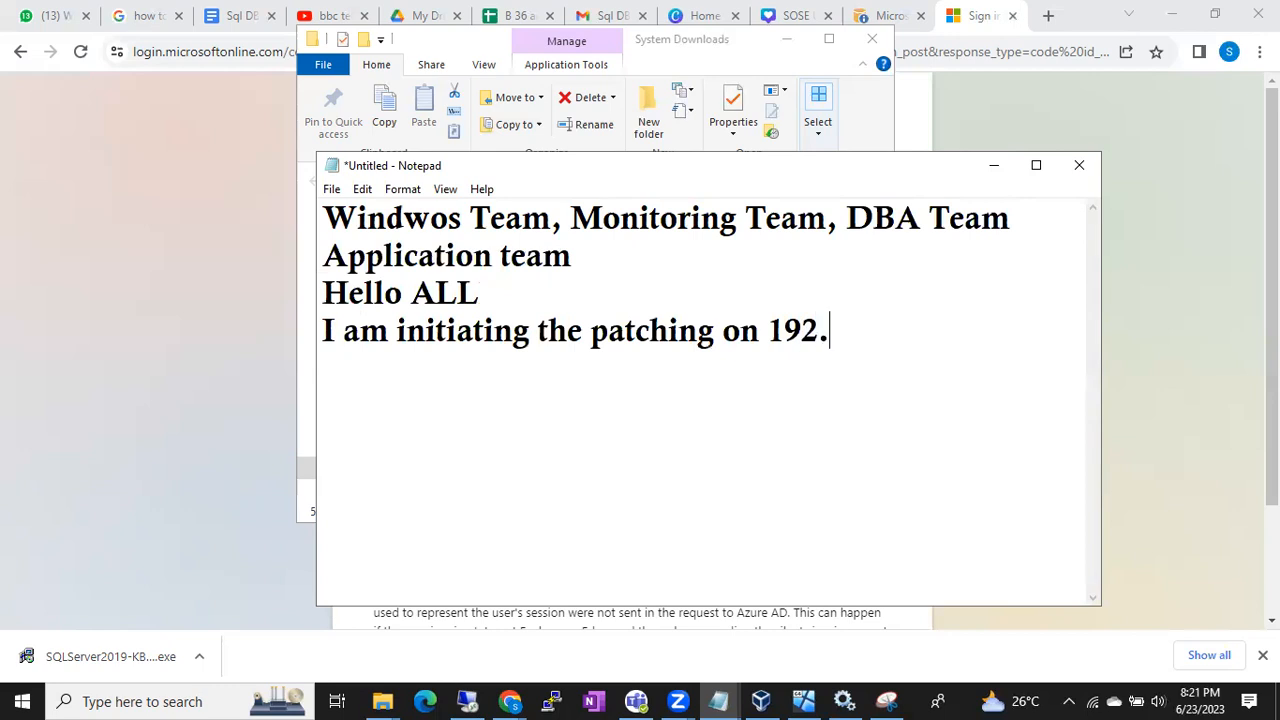
pyautogui.write('168.0.10')
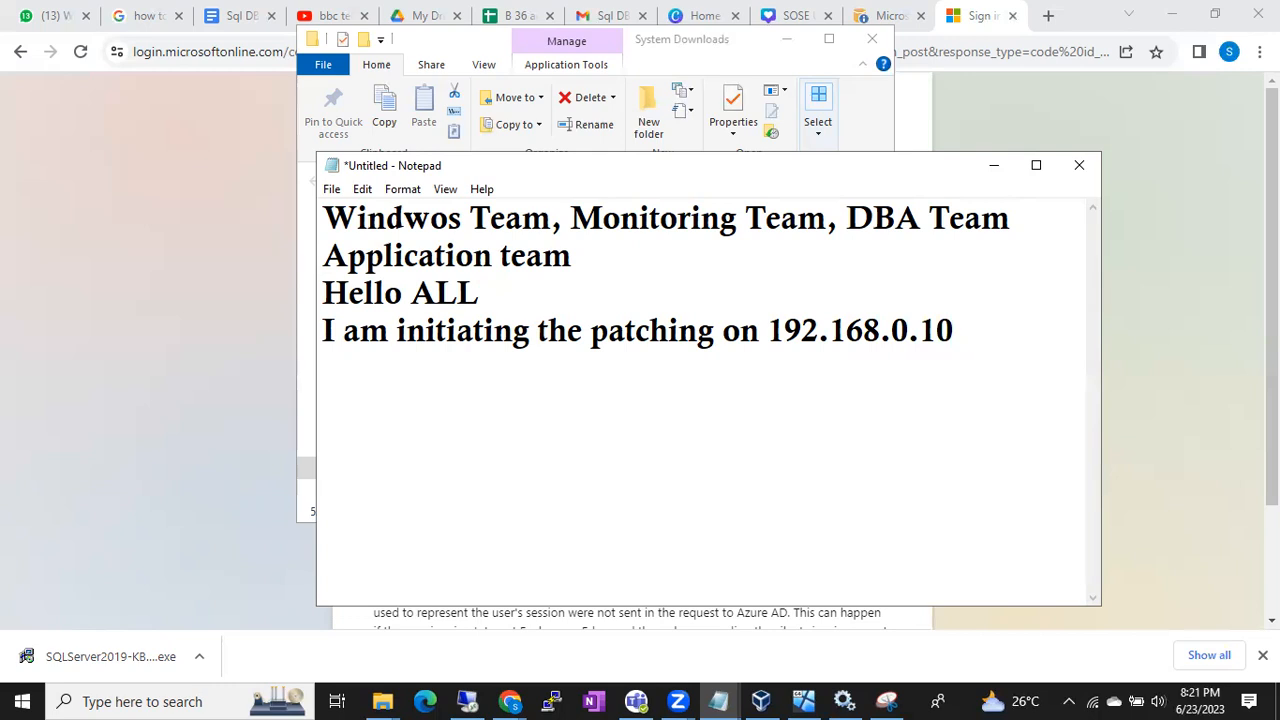
pyautogui.write(' with S')
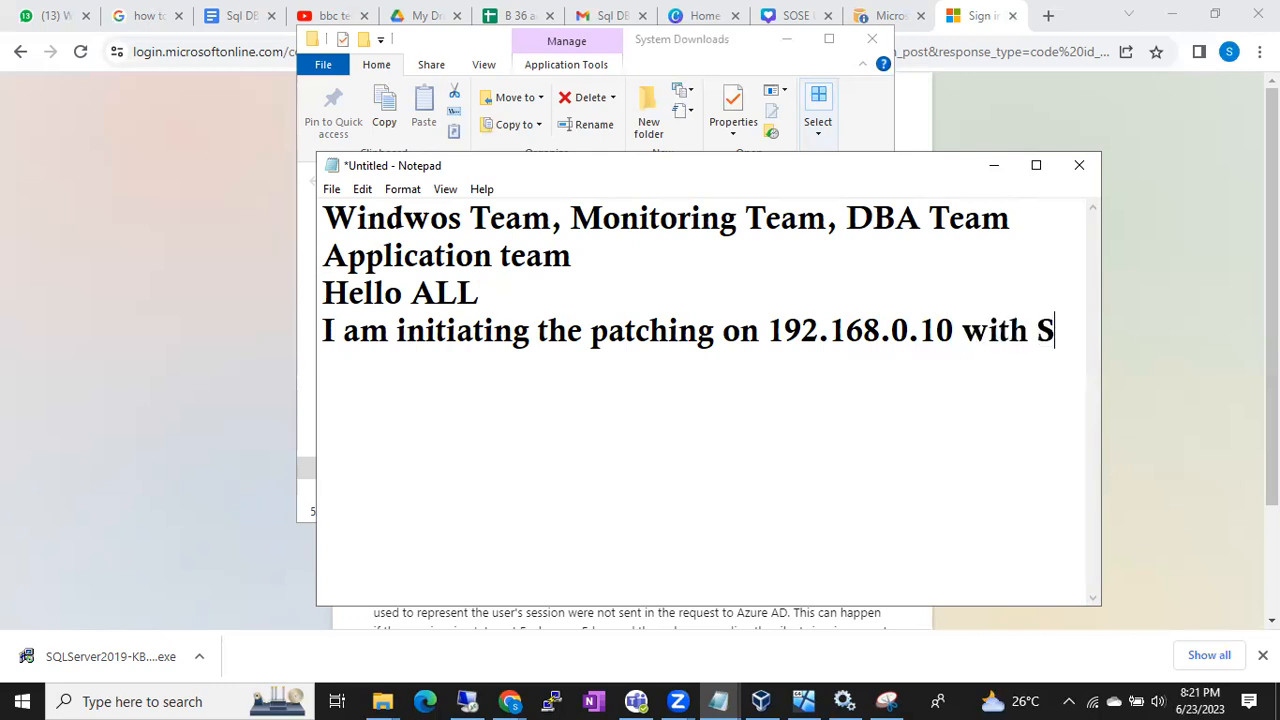
pyautogui.write('ql server 2019 CU`')
pyautogui.press('BackSpace')
pyautogui.write('21')
# Add the closing line "Once patching is successfully we will update you." to the note
pyautogui.press('Return')
pyautogui.write('Once ')
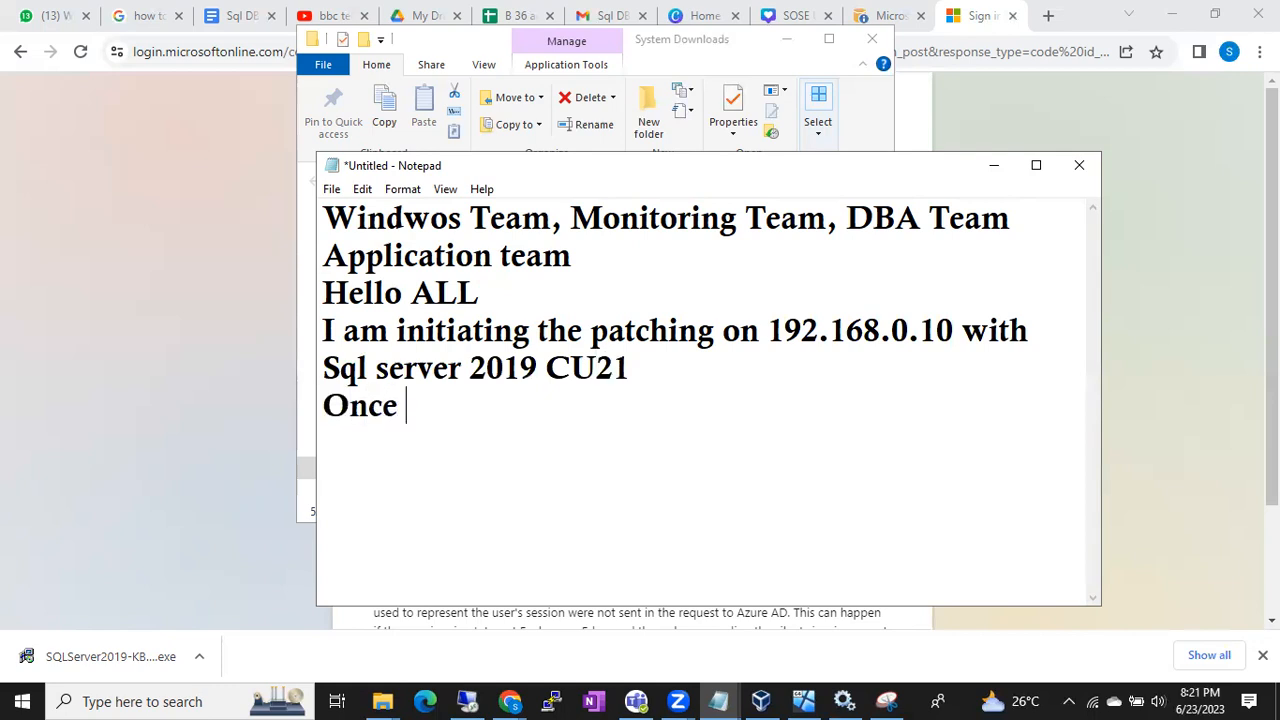
pyautogui.write('patching is successfully we will ')
pyautogui.write('you')
pyautogui.press('BackSpace')
pyautogui.press('BackSpace')
pyautogui.press('BackSpace')
pyautogui.press('BackSpace')
pyautogui.write('uupd')
pyautogui.press('BackSpace')
pyautogui.press('BackSpace')
pyautogui.press('BackSpace')
pyautogui.write('pdate you')
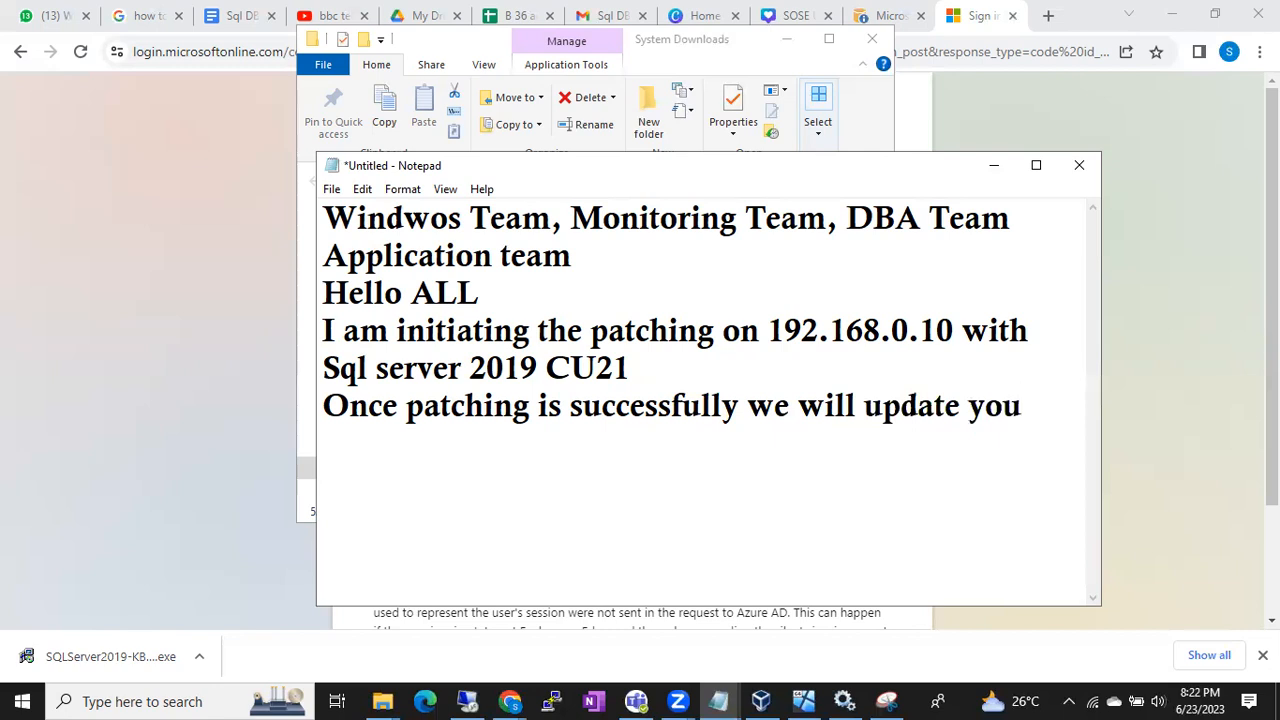
pyautogui.write('.')
pyautogui.press('Return')
# Return to the remote server, continue past the files-in-use check, start the SQL Server 2019 update, and minimize the remote session
pyautogui.click(467, 701)
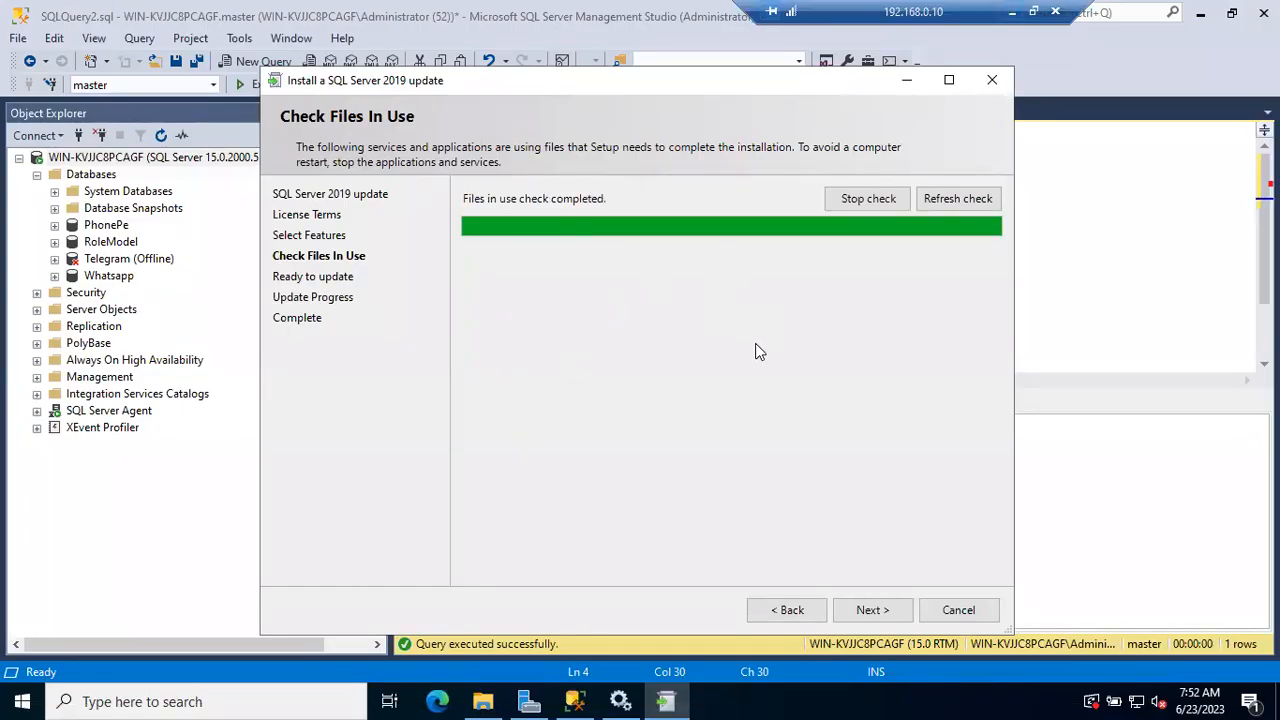
pyautogui.click(868, 610)
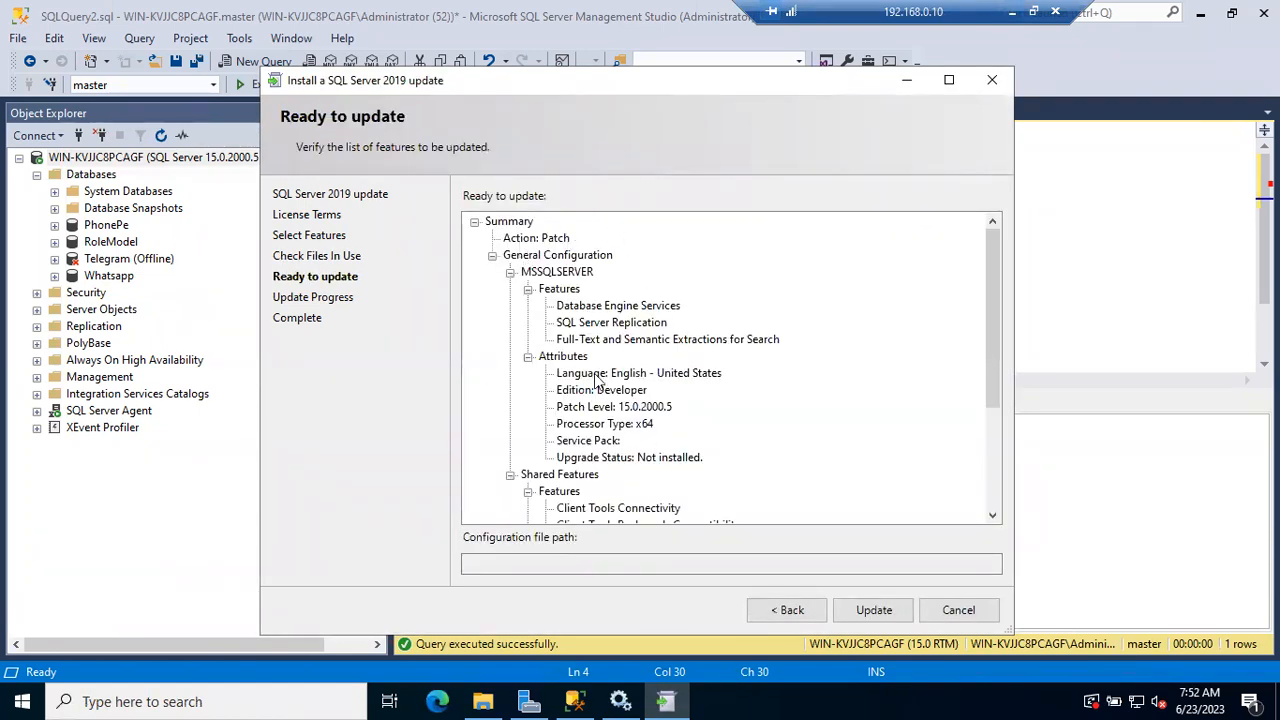
pyautogui.click(873, 610)
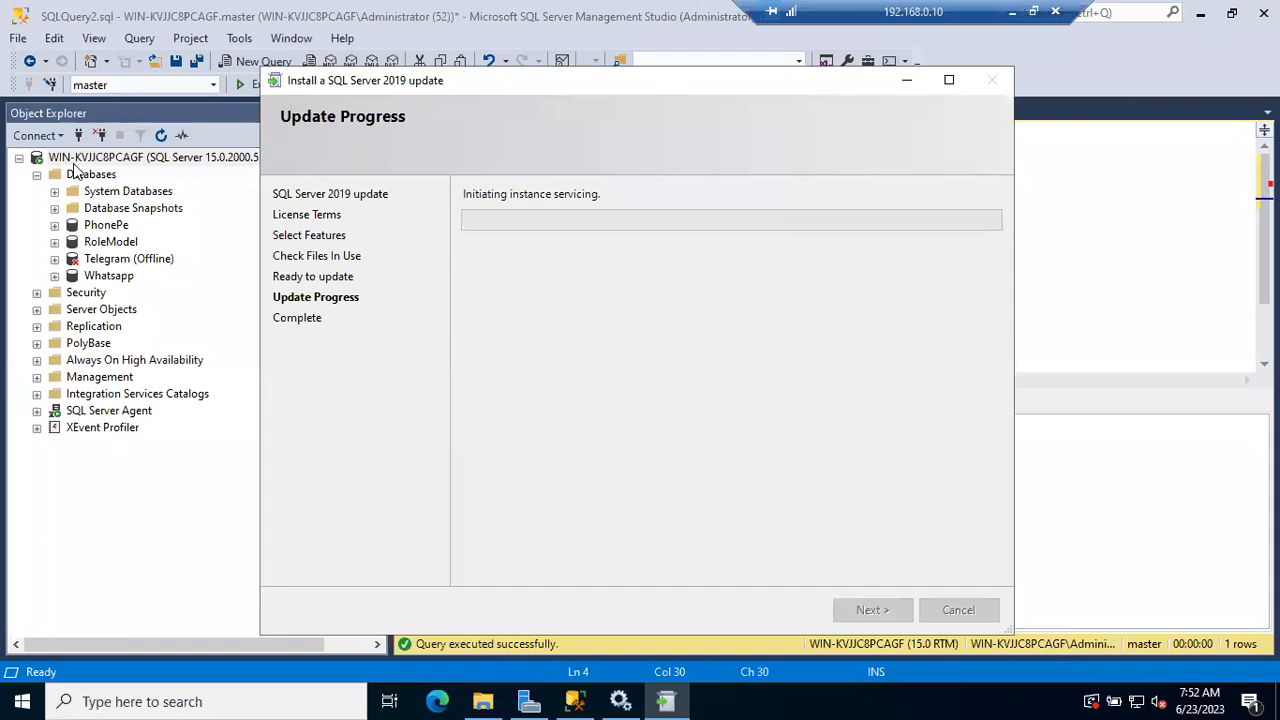
pyautogui.click(1015, 16)
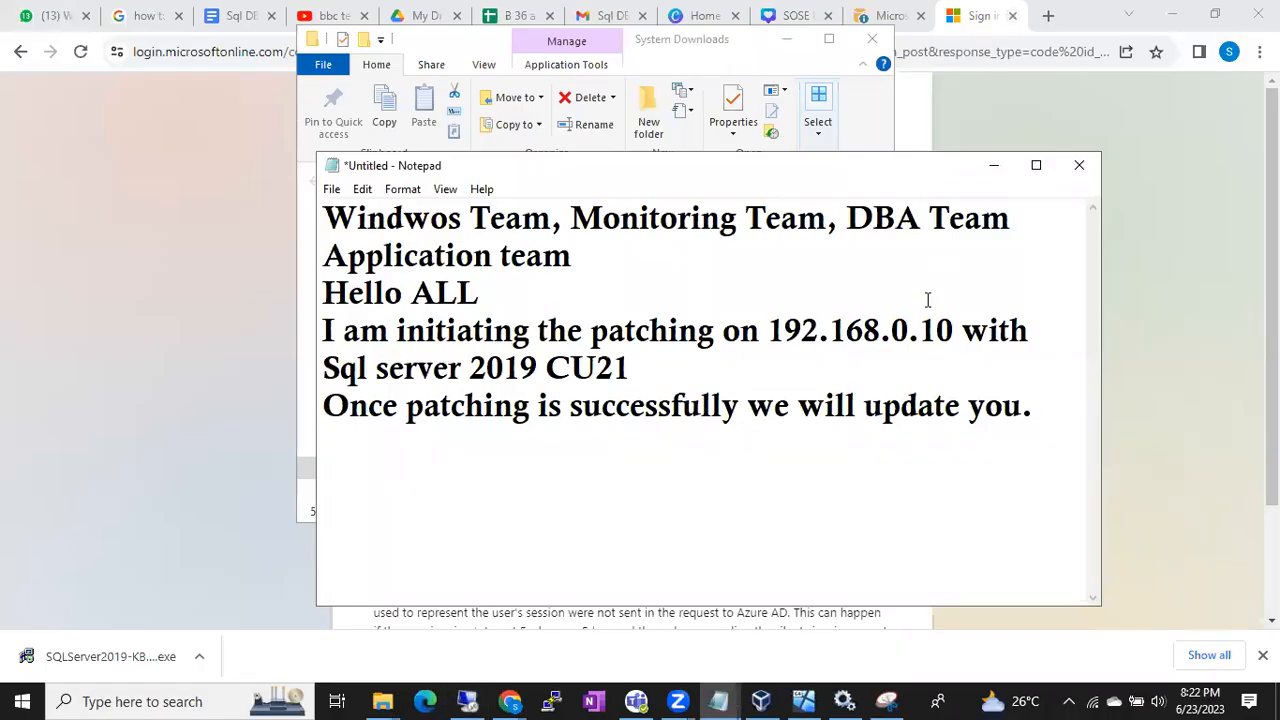
# Review the patching note by highlighting the Monitoring Team recipient, the 192.168.0.10 server address and the message lines
pyautogui.moveTo(350, 218); pyautogui.dragTo(866, 271)
pyautogui.click(566, 257)
pyautogui.moveTo(571, 218); pyautogui.dragTo(824, 224)
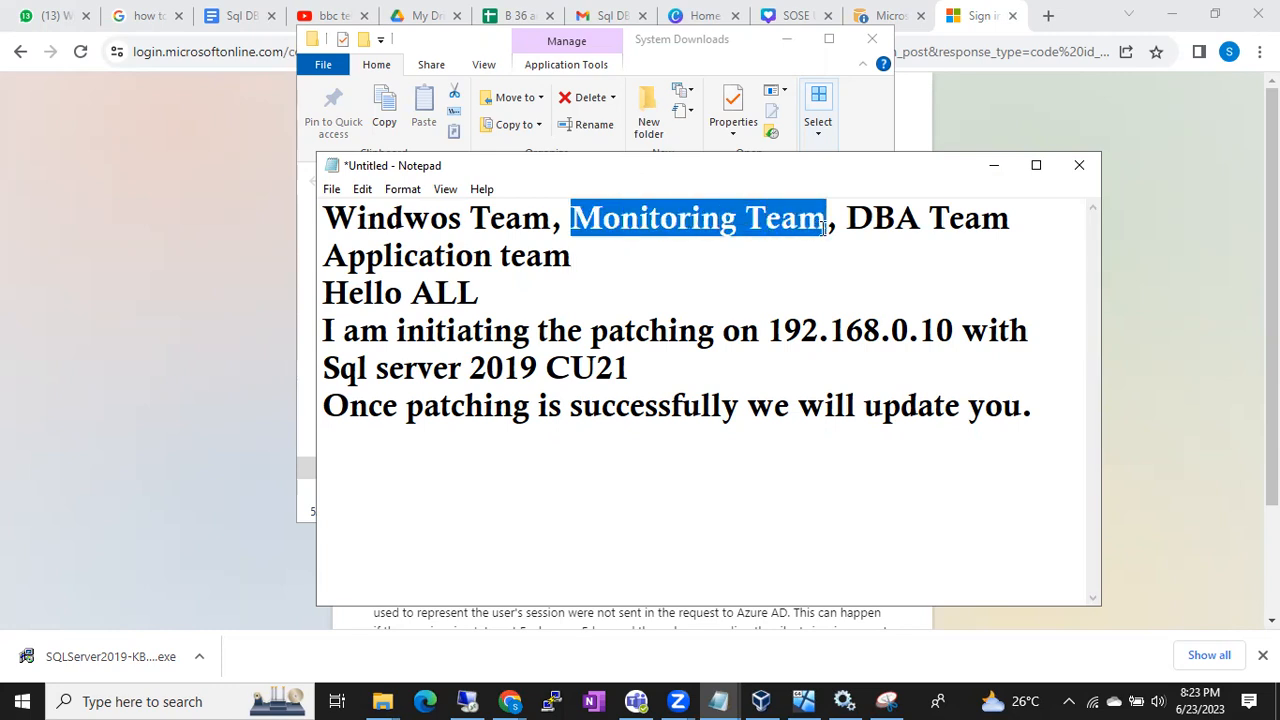
pyautogui.moveTo(767, 330); pyautogui.dragTo(952, 338)
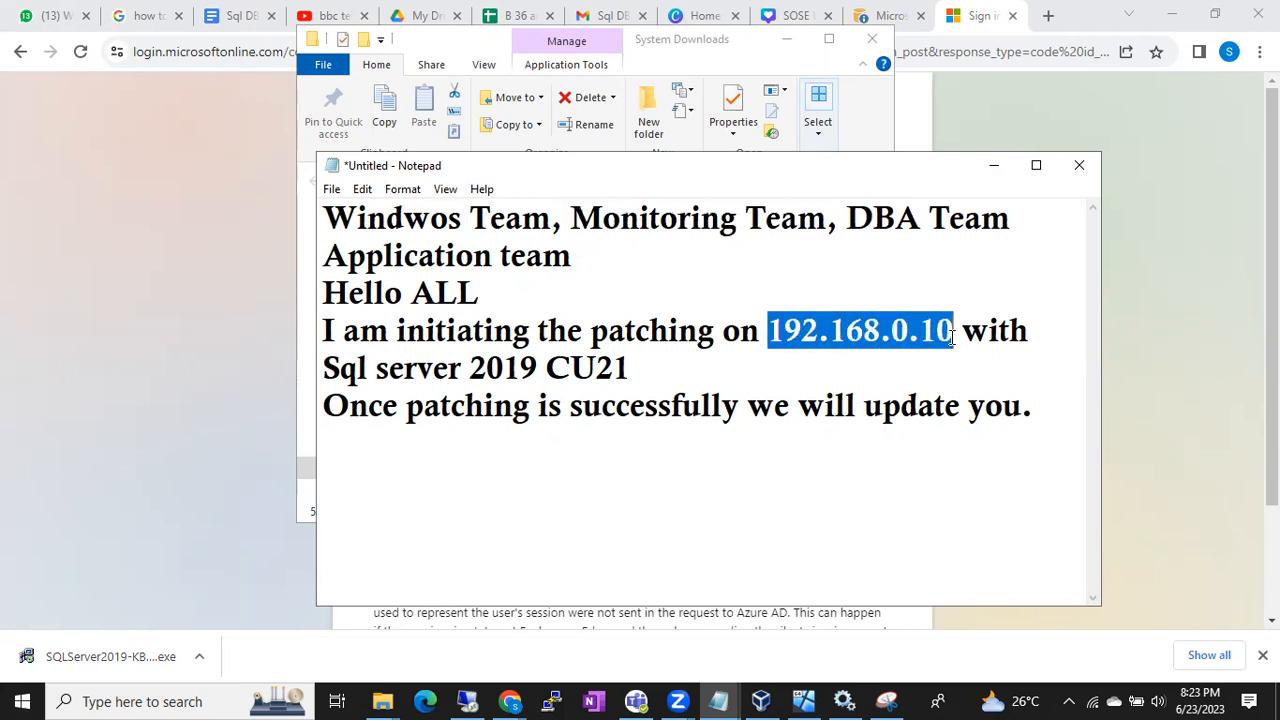
pyautogui.click(952, 338)
pyautogui.moveTo(767, 332); pyautogui.dragTo(952, 338)
pyautogui.moveTo(571, 218); pyautogui.dragTo(826, 220)
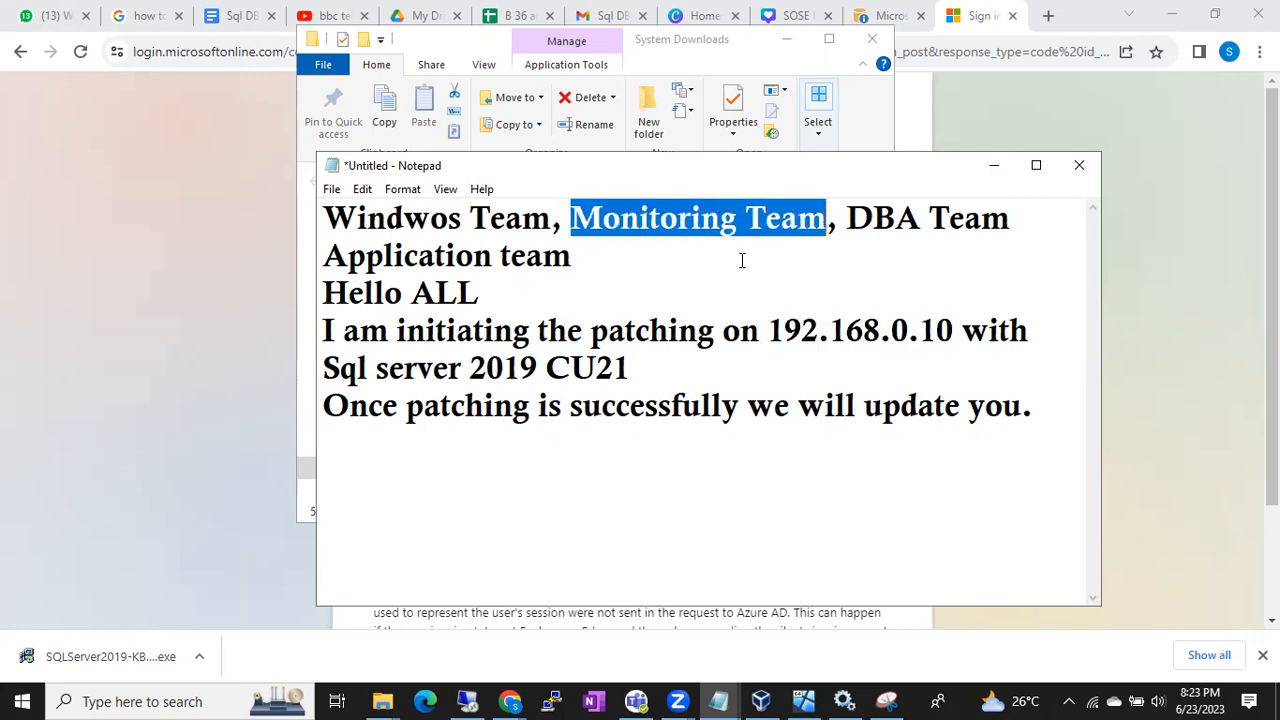
pyautogui.moveTo(768, 332); pyautogui.dragTo(955, 333)
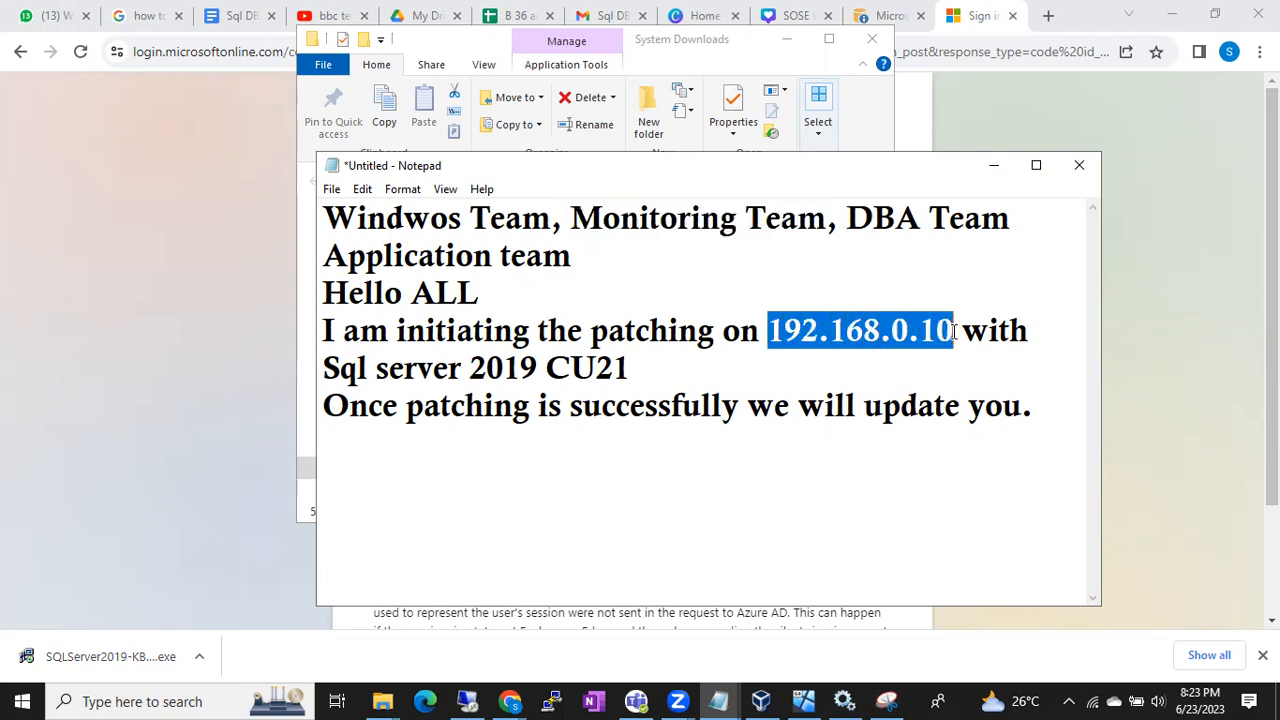
pyautogui.click(784, 328)
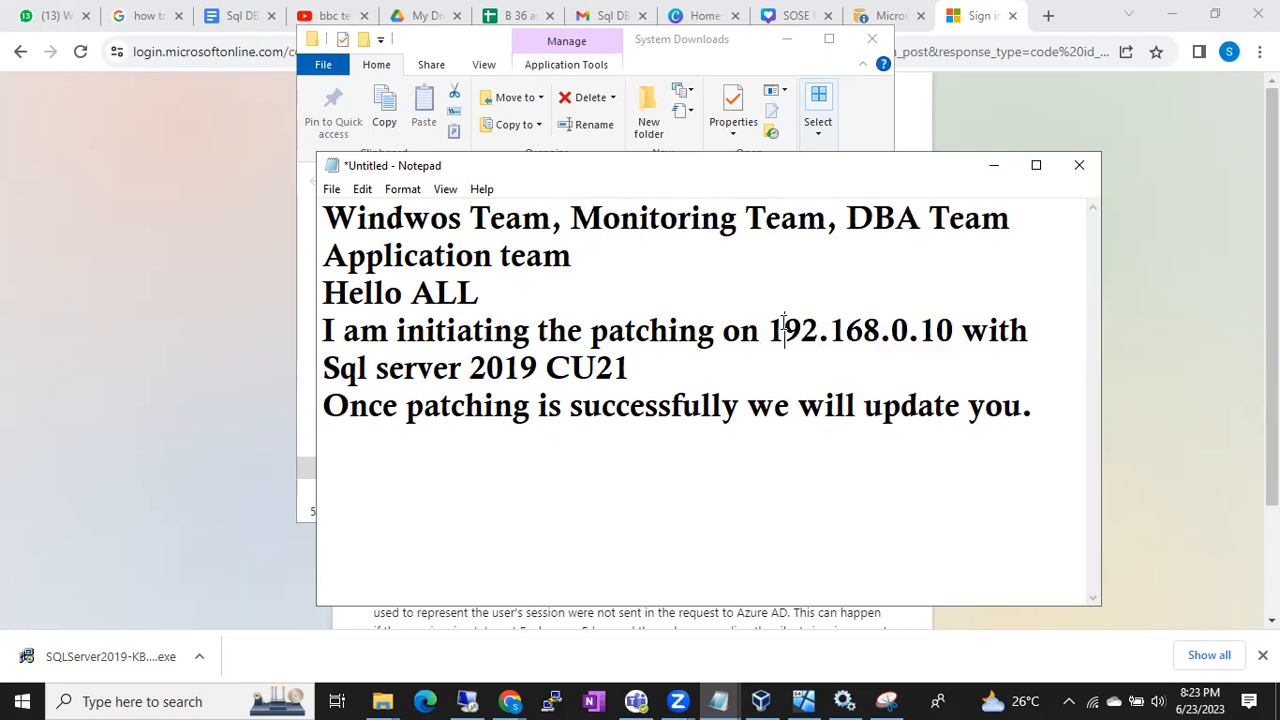
pyautogui.click(590, 220)
pyautogui.moveTo(590, 220); pyautogui.dragTo(777, 240)
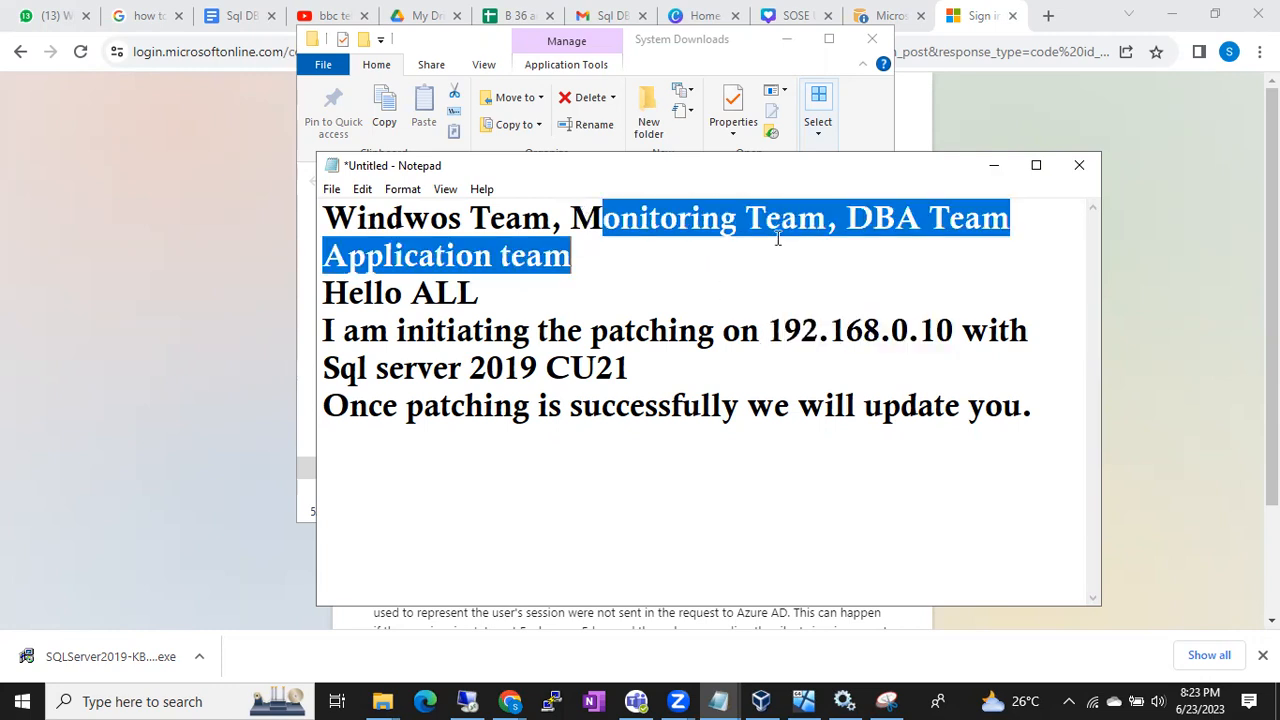
pyautogui.click(346, 332)
pyautogui.moveTo(346, 332); pyautogui.dragTo(569, 460)
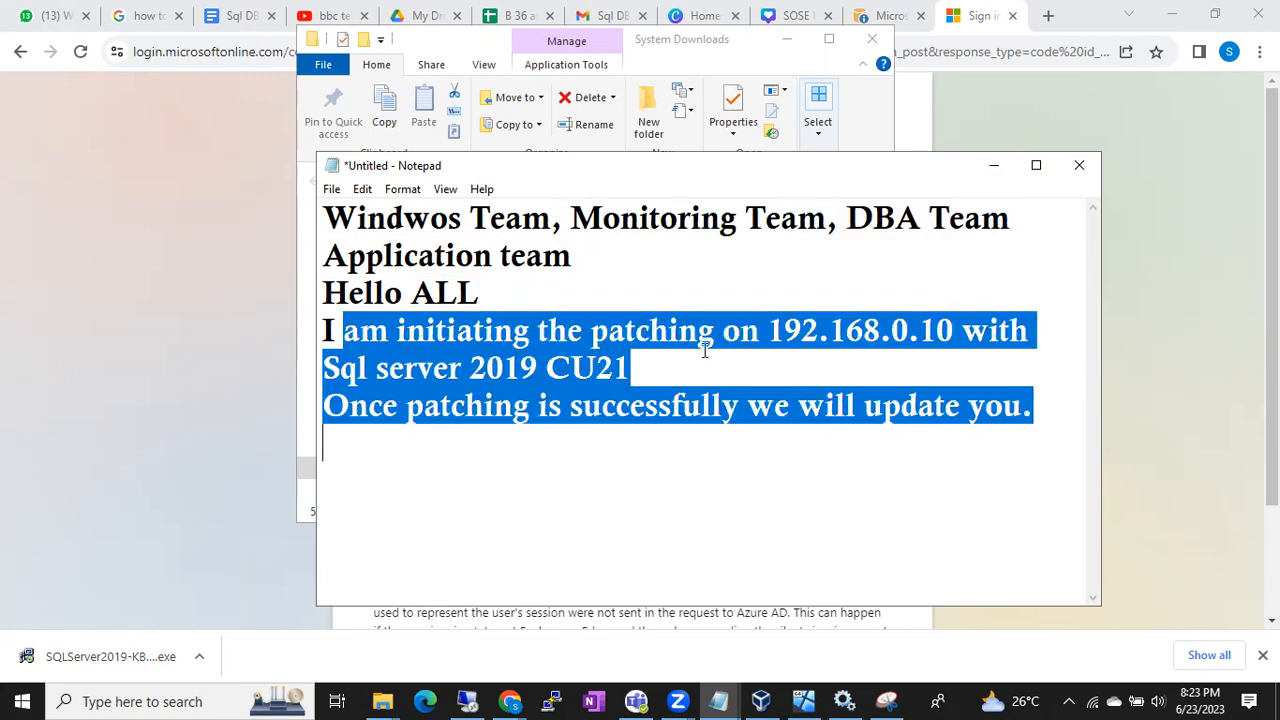
pyautogui.click(780, 332)
pyautogui.moveTo(768, 332); pyautogui.dragTo(940, 334)
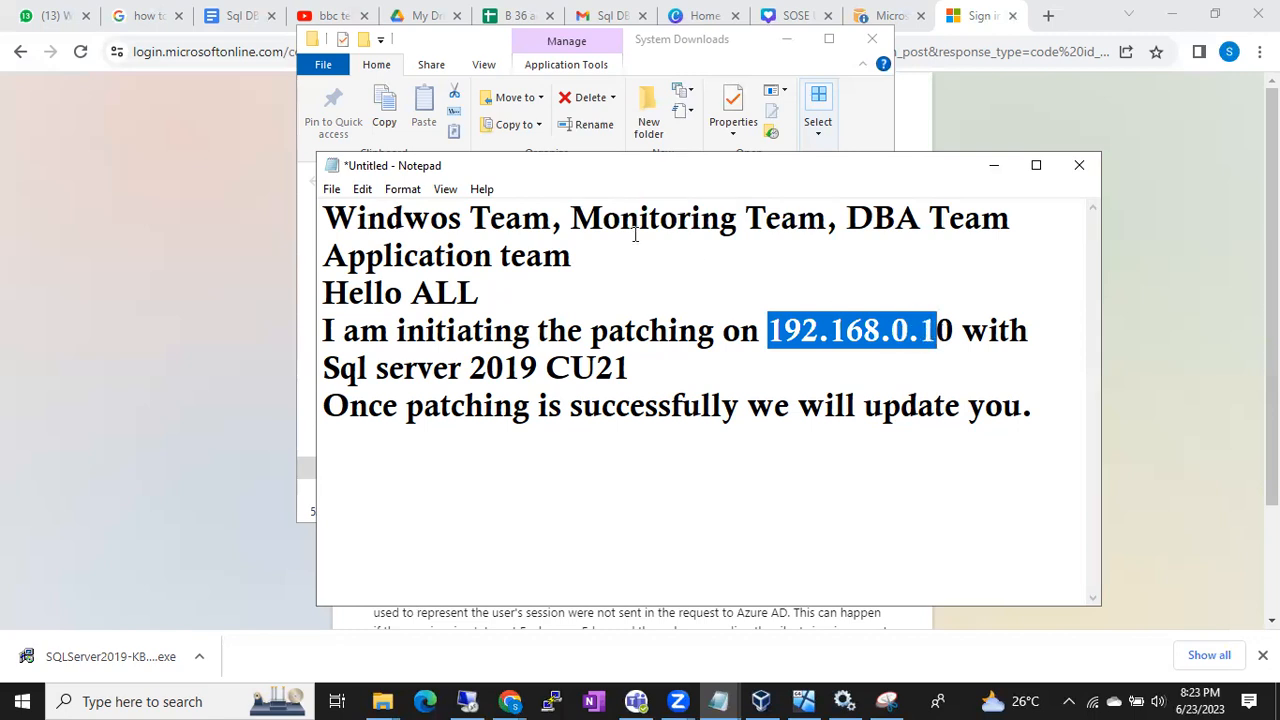
pyautogui.moveTo(577, 216); pyautogui.dragTo(825, 212)
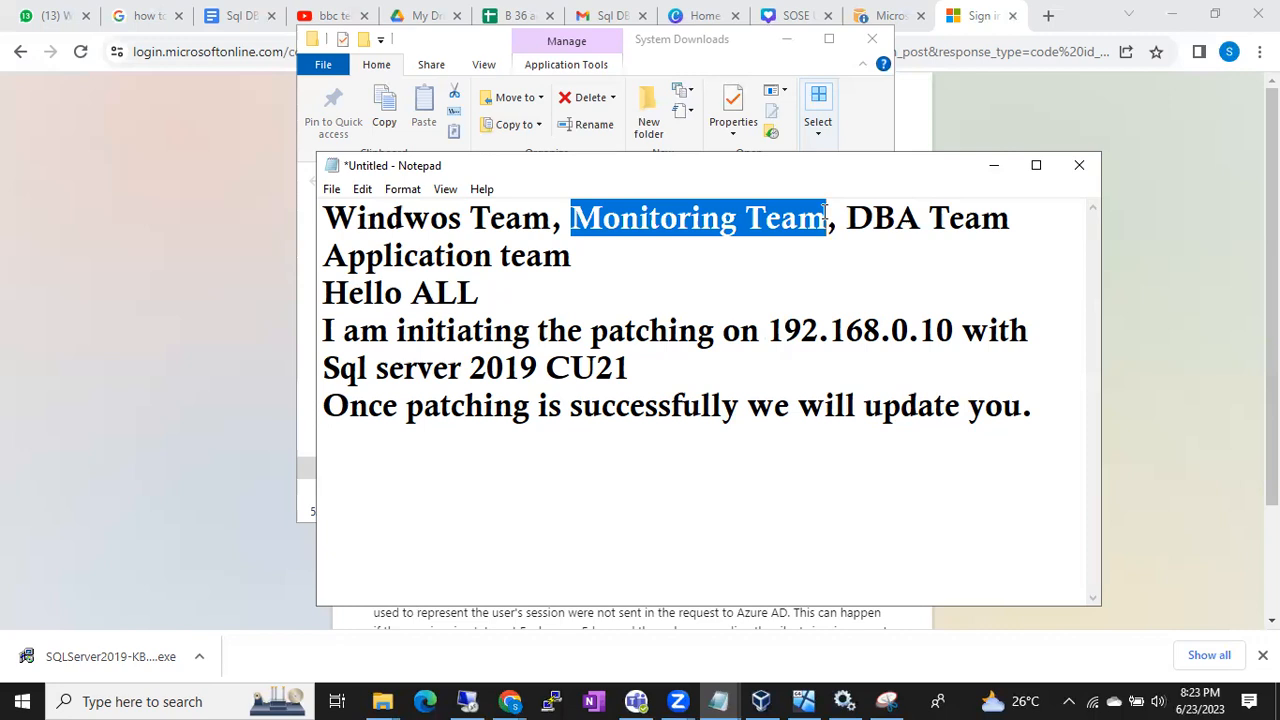
pyautogui.moveTo(768, 332); pyautogui.dragTo(954, 332)
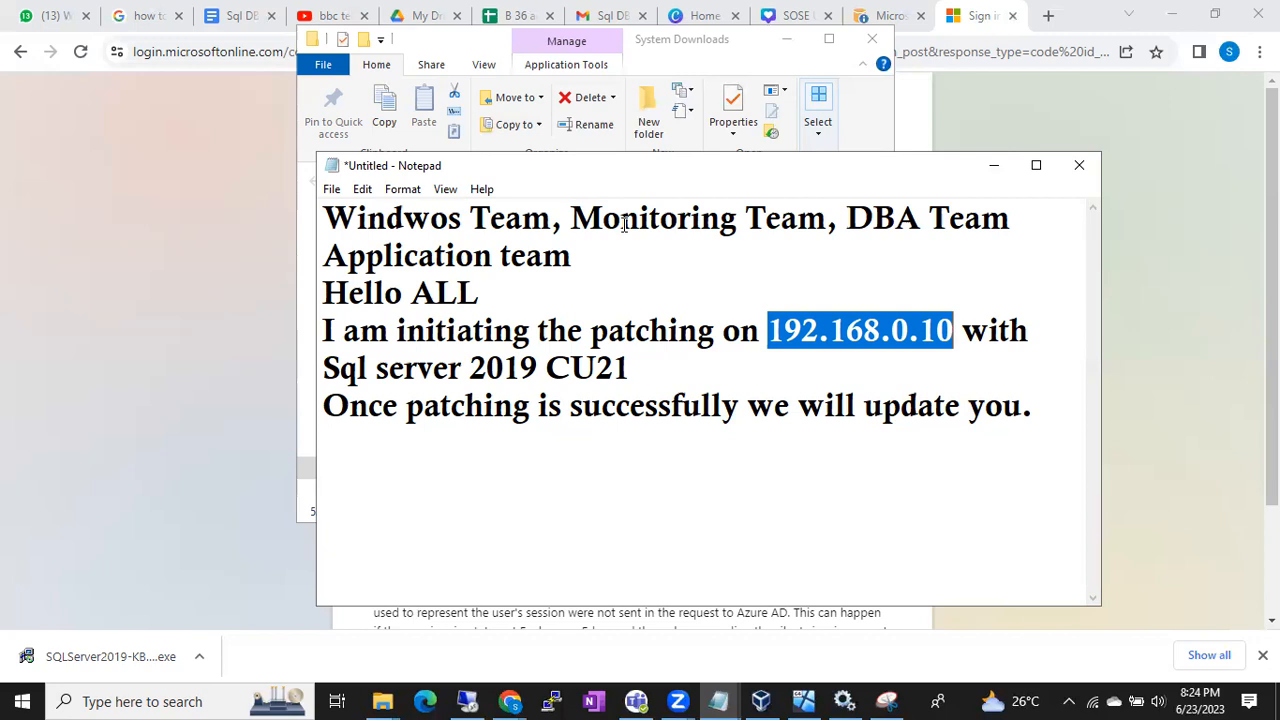
pyautogui.click(770, 332)
# Review the DBA, Application and Windows team recipients in the note against the server address and the patching message
pyautogui.moveTo(838, 218); pyautogui.dragTo(1003, 221)
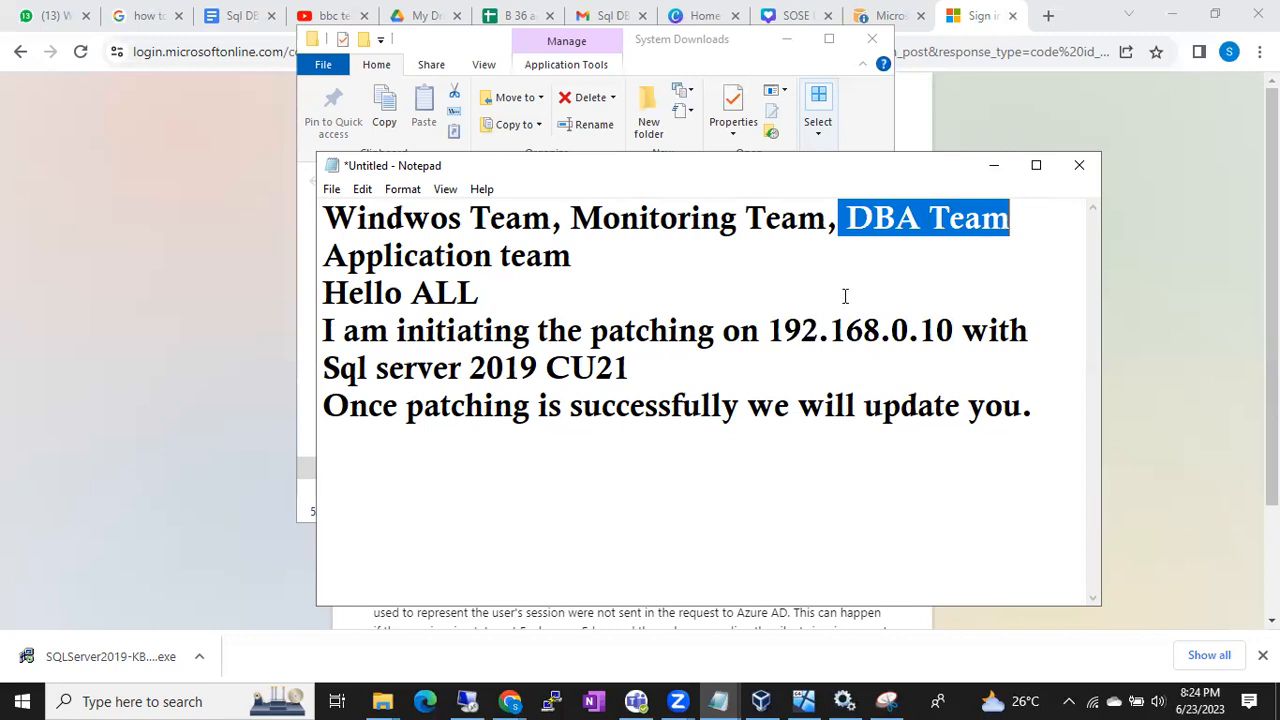
pyautogui.doubleClick(775, 330)
pyautogui.moveTo(843, 317); pyautogui.dragTo(953, 327)
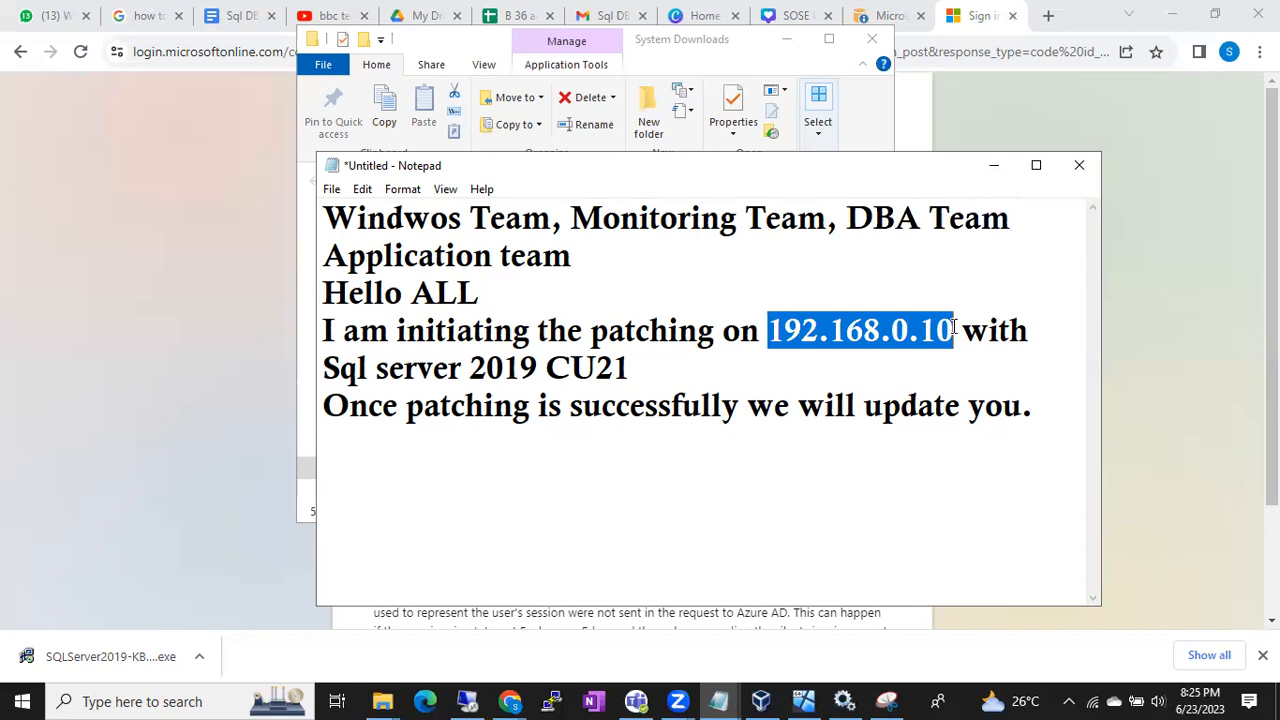
pyautogui.moveTo(847, 218); pyautogui.dragTo(1011, 210)
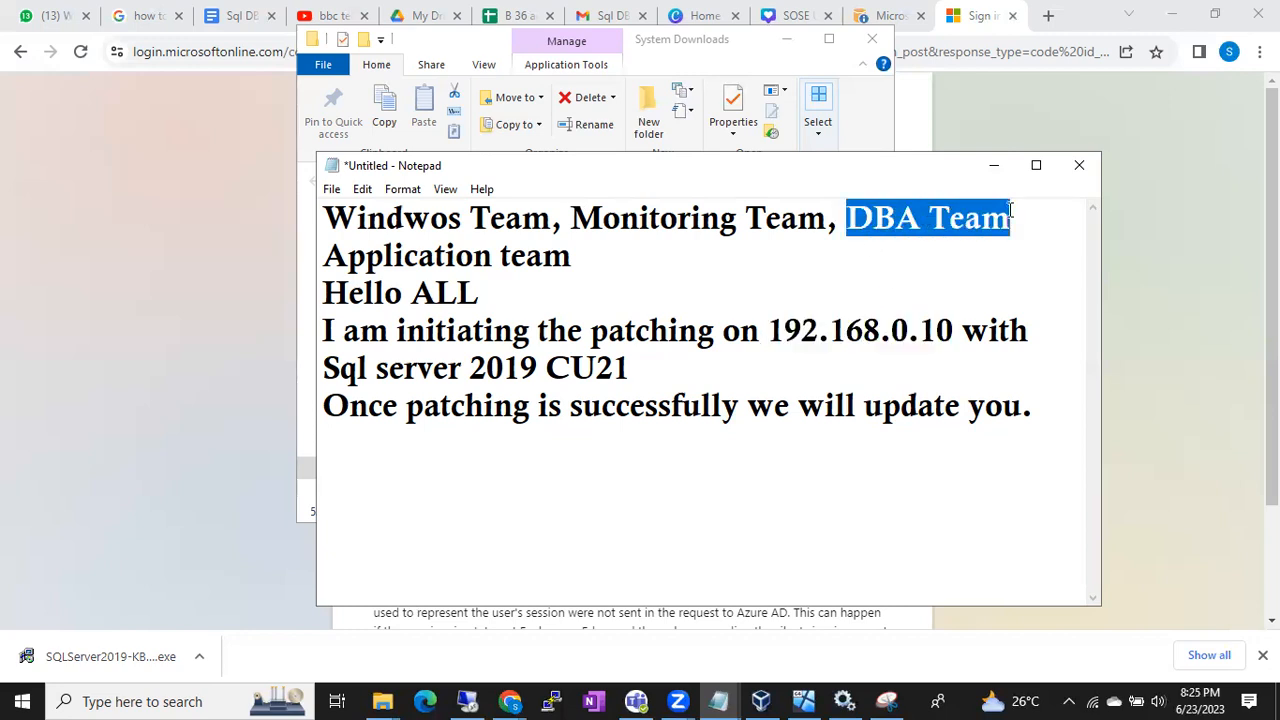
pyautogui.moveTo(768, 330); pyautogui.dragTo(951, 316)
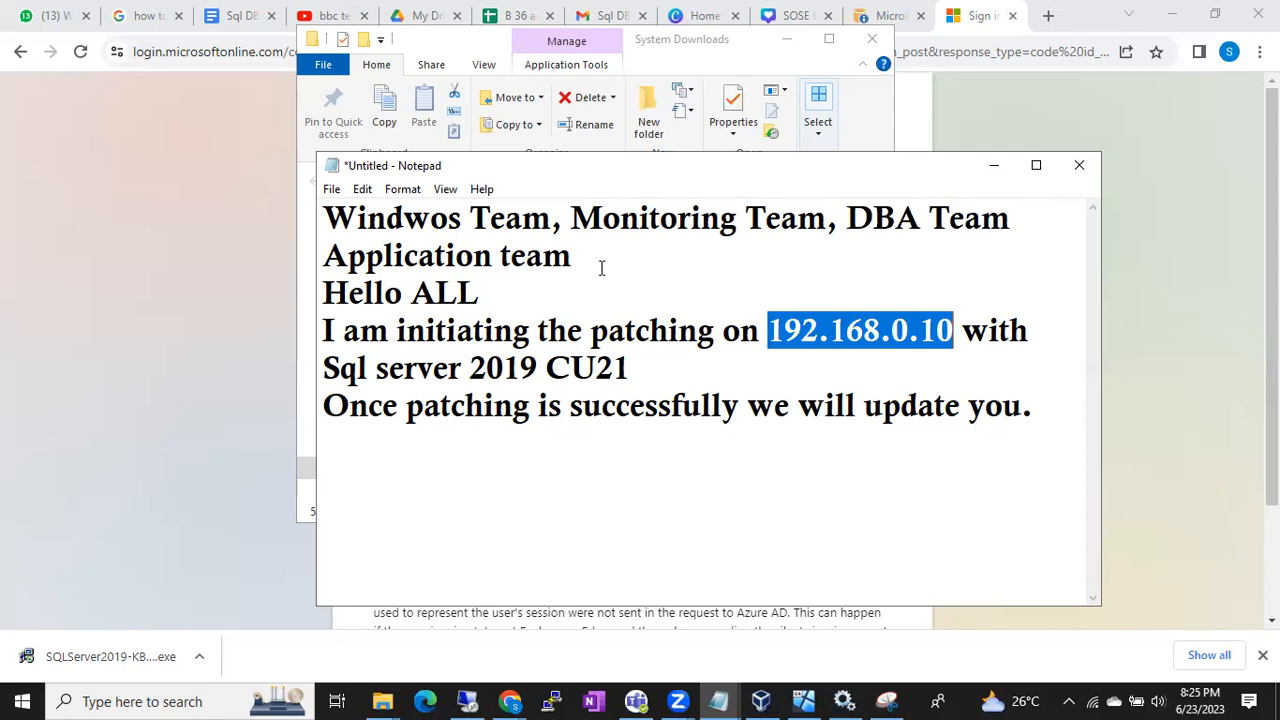
pyautogui.moveTo(324, 256); pyautogui.dragTo(571, 257)
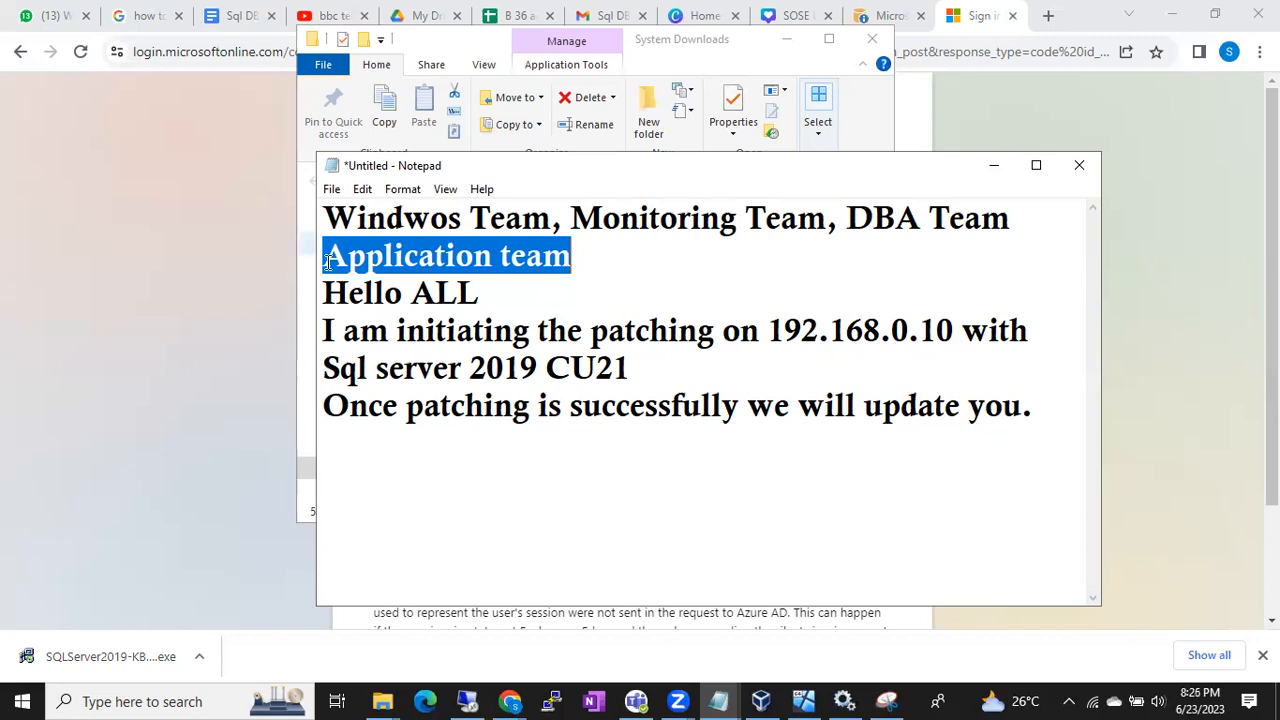
pyautogui.moveTo(338, 292); pyautogui.dragTo(722, 410)
pyautogui.click(720, 410)
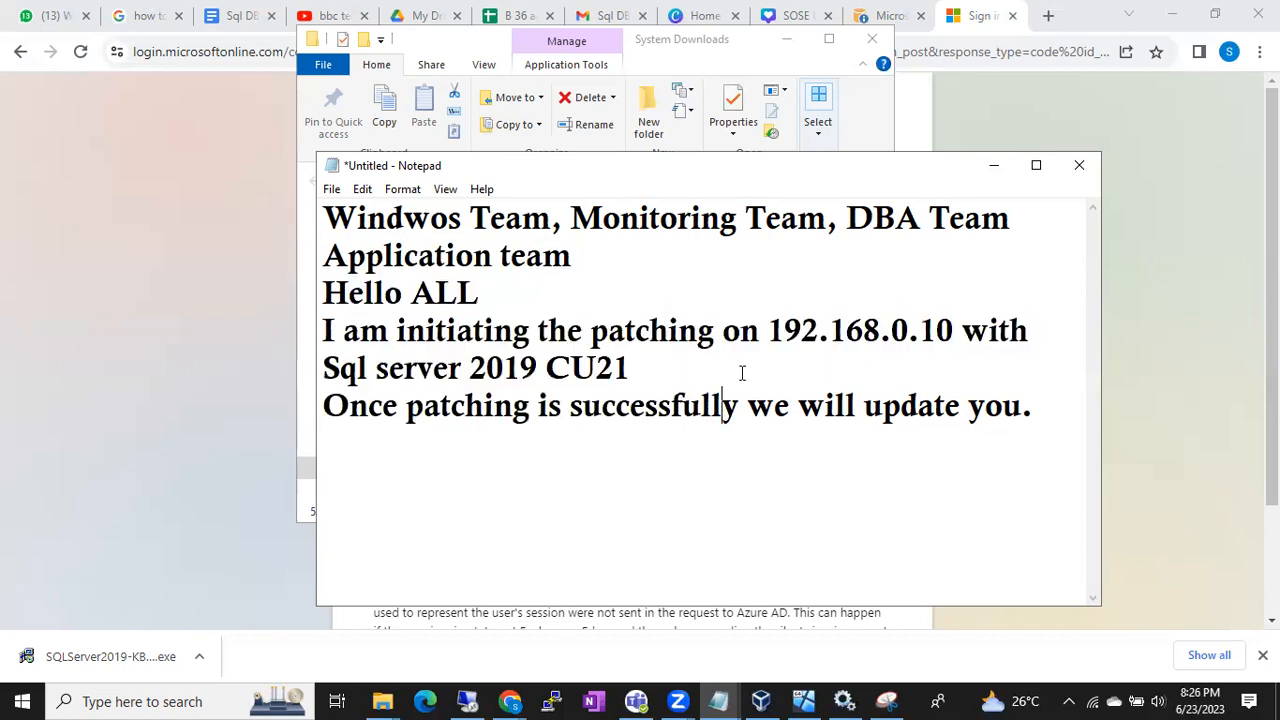
pyautogui.doubleClick(795, 330)
pyautogui.moveTo(330, 218); pyautogui.dragTo(556, 222)
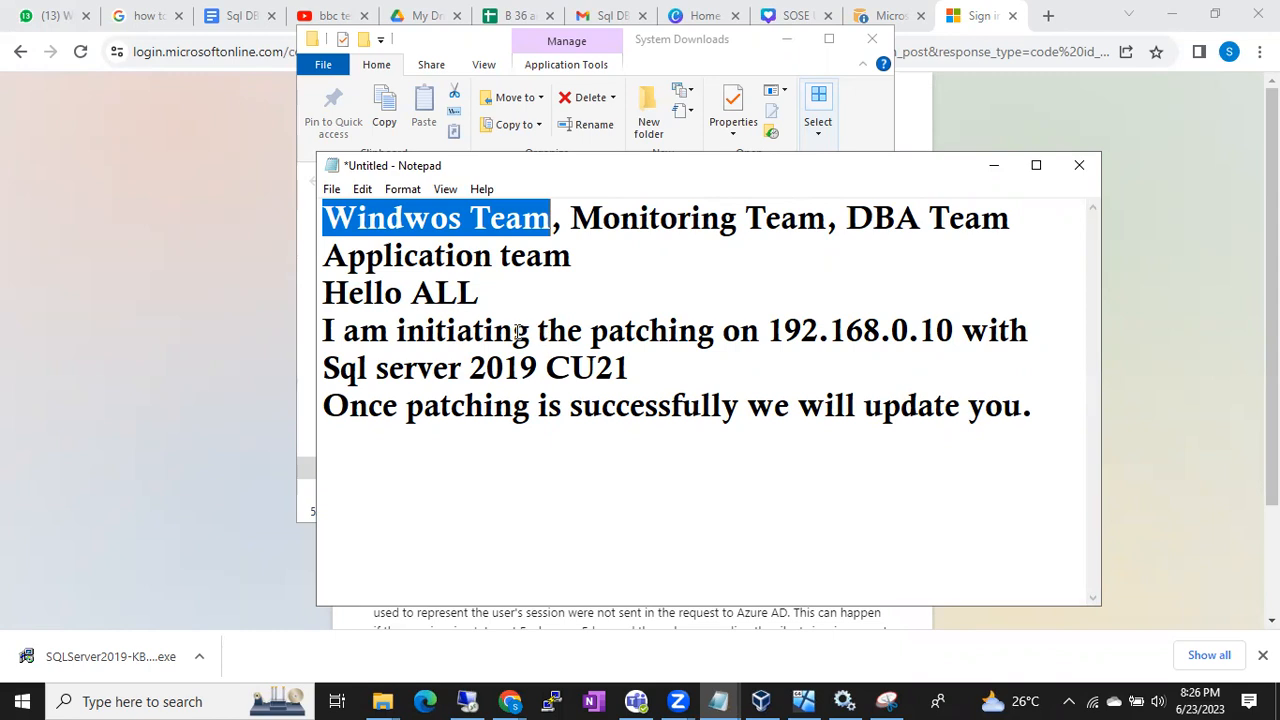
pyautogui.moveTo(325, 210); pyautogui.dragTo(398, 335)
pyautogui.click(1025, 401)
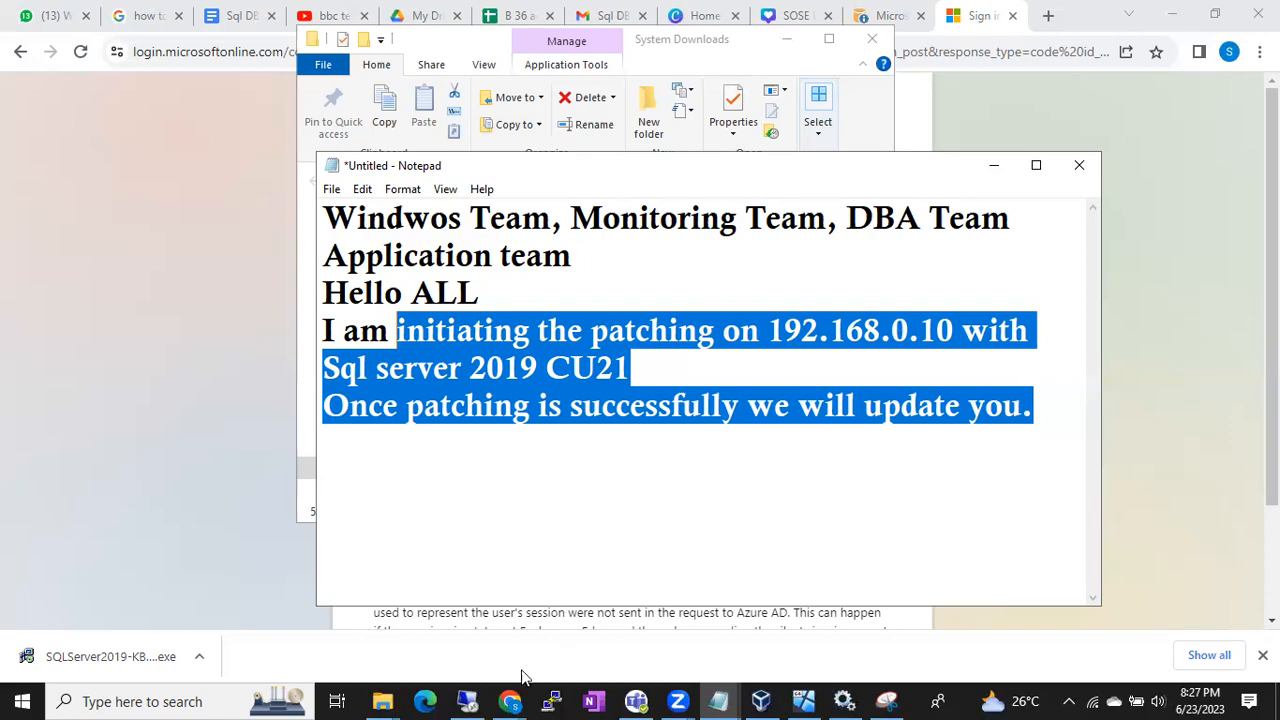
# Return to the remote server, open the update's summary log, and examine its final result and patch details
pyautogui.click(468, 700)
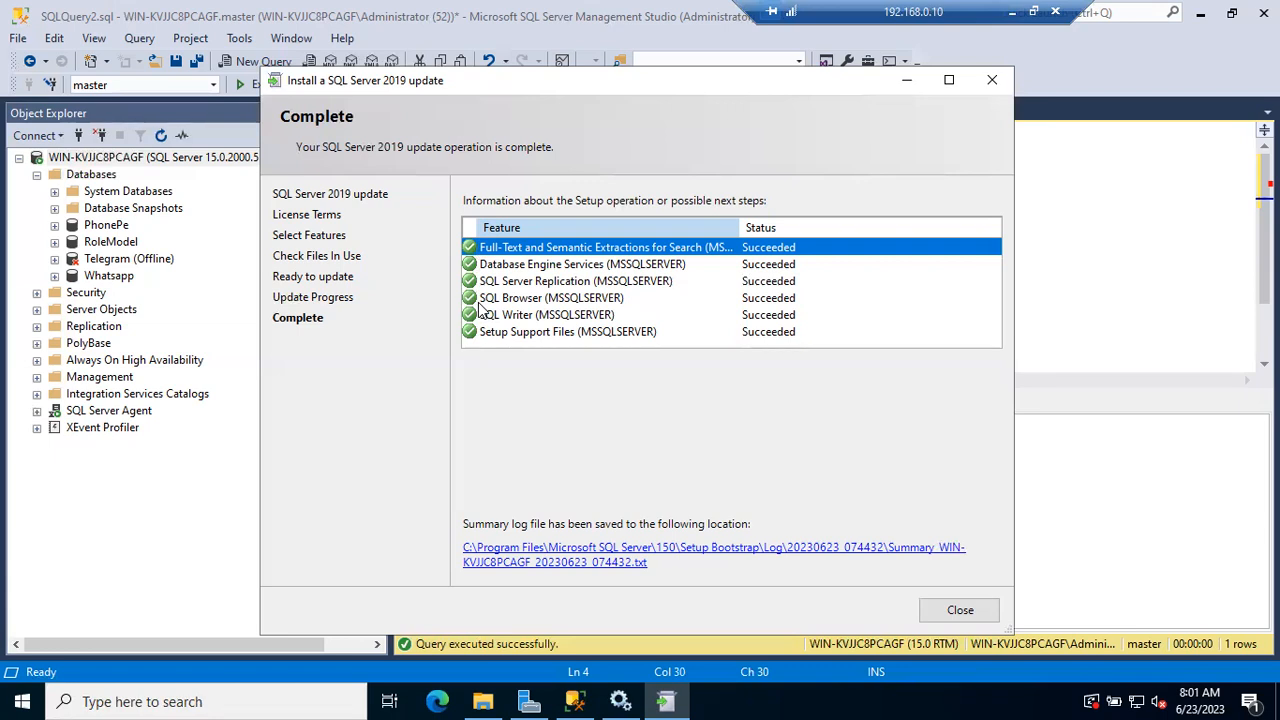
pyautogui.click(757, 553)
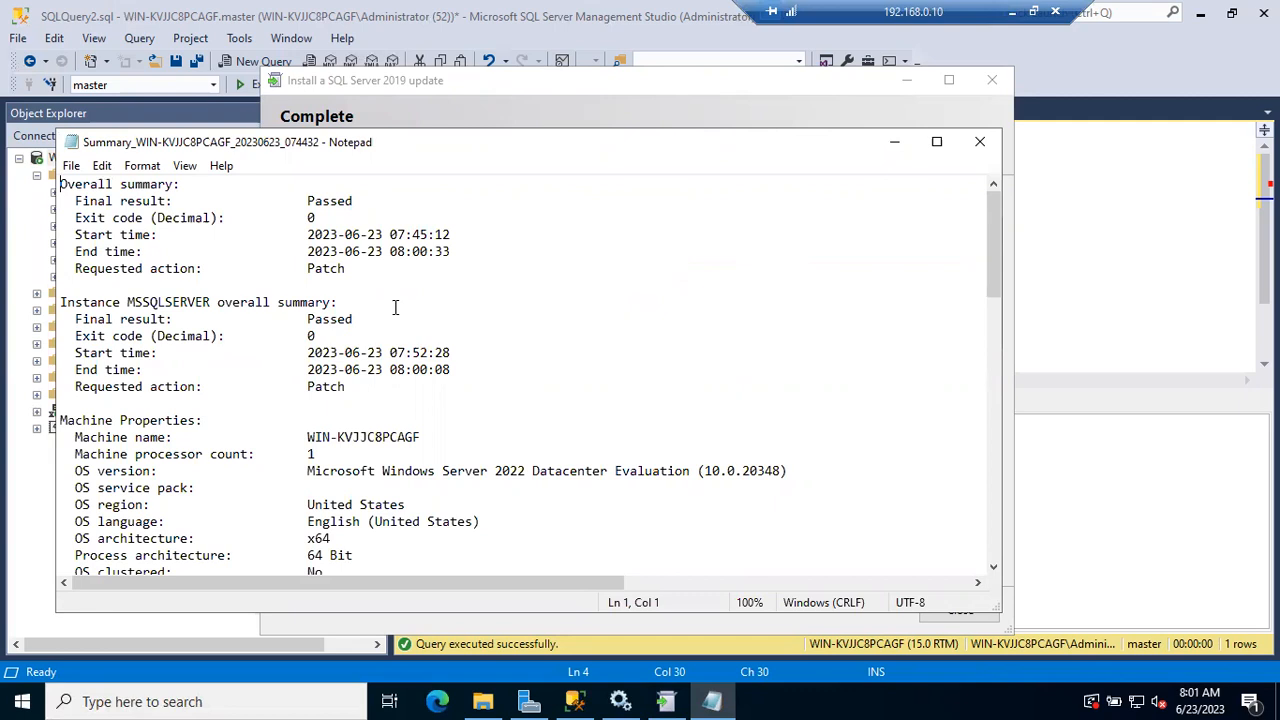
pyautogui.click(312, 197)
pyautogui.moveTo(313, 197); pyautogui.dragTo(366, 195)
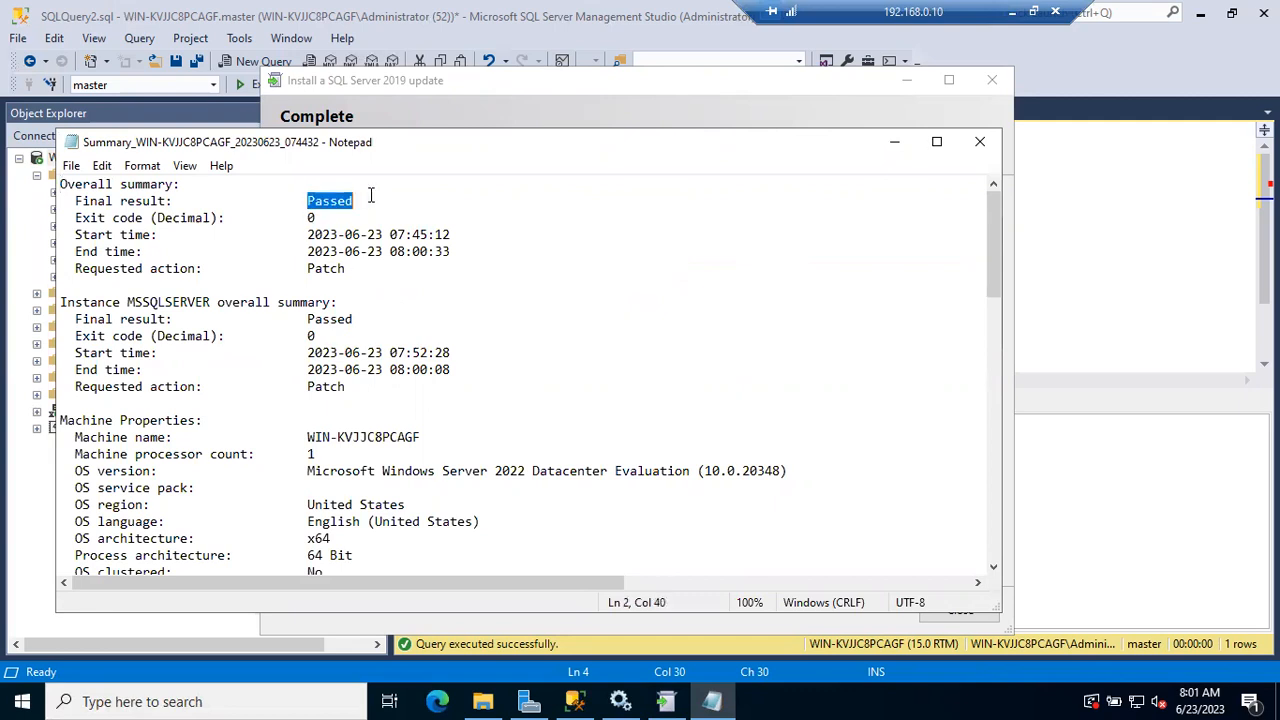
pyautogui.click(297, 206)
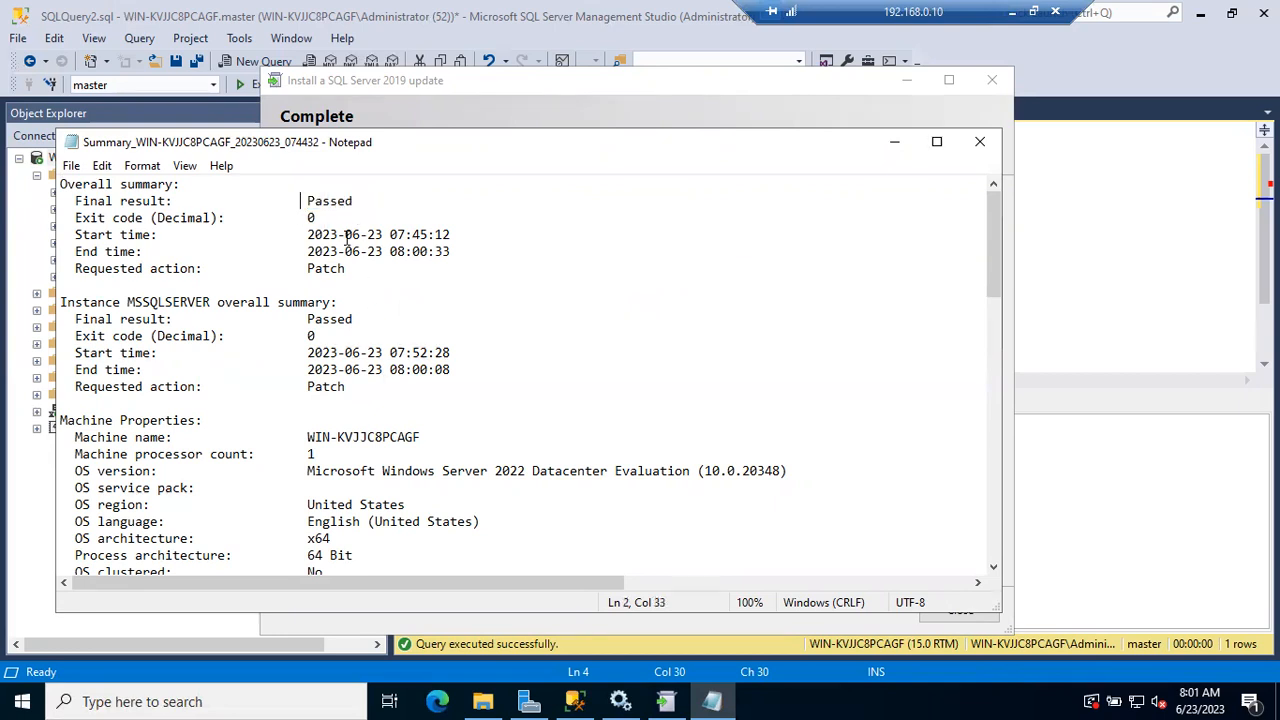
pyautogui.doubleClick(322, 202)
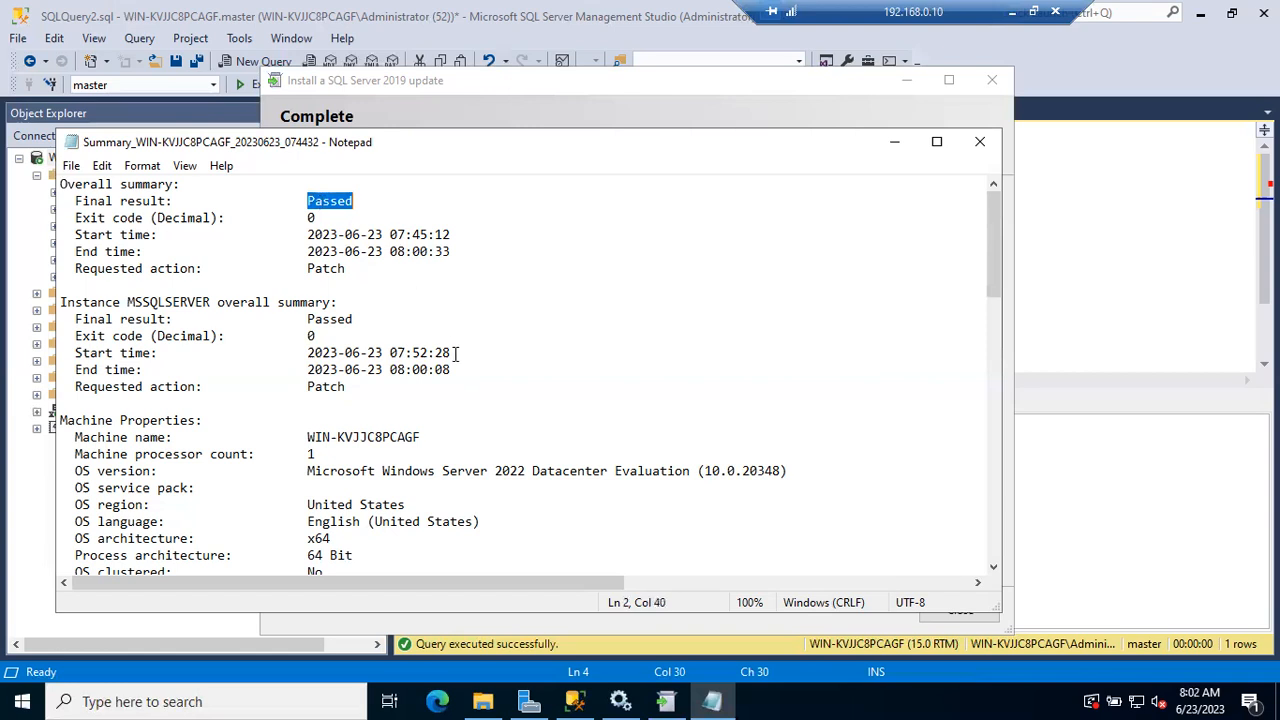
pyautogui.scroll(-8, 452, 354)
pyautogui.scroll(-6, 455, 354)
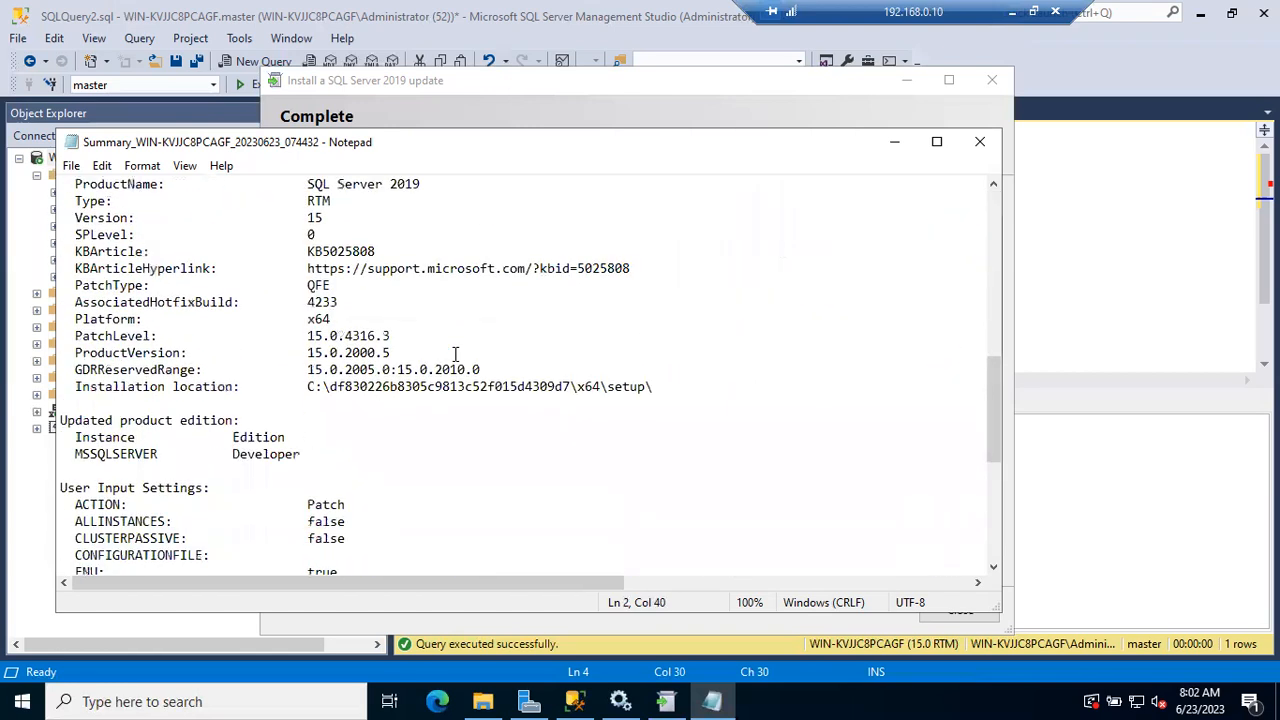
pyautogui.scroll(-5, 455, 354)
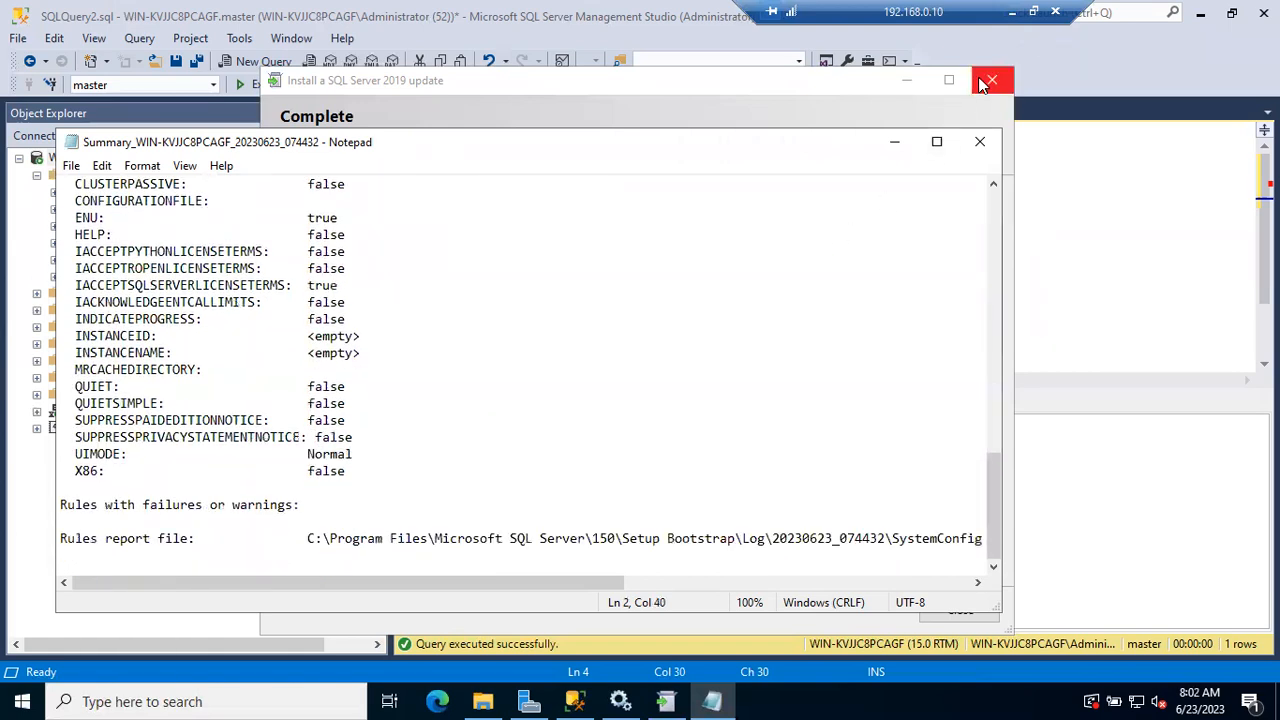
# Close the SQL Server 2019 update wizard and minimize the summary log
pyautogui.click(990, 80)
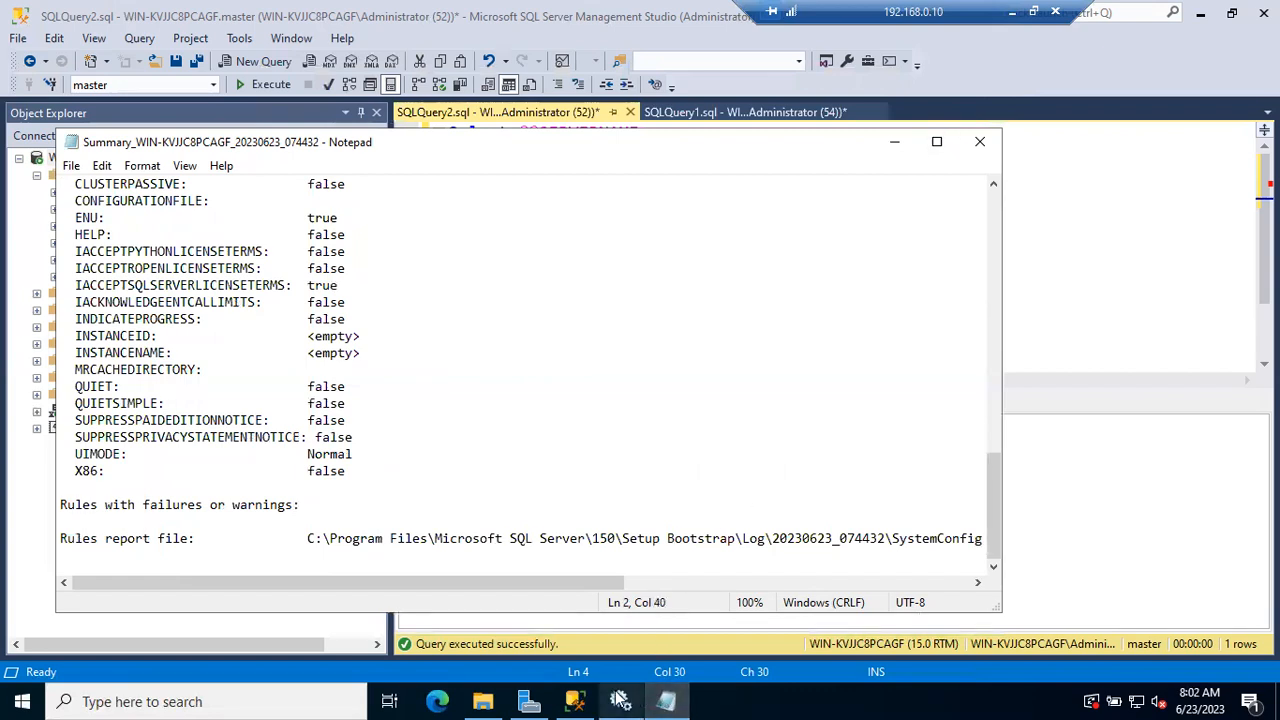
pyautogui.moveTo(620, 700)
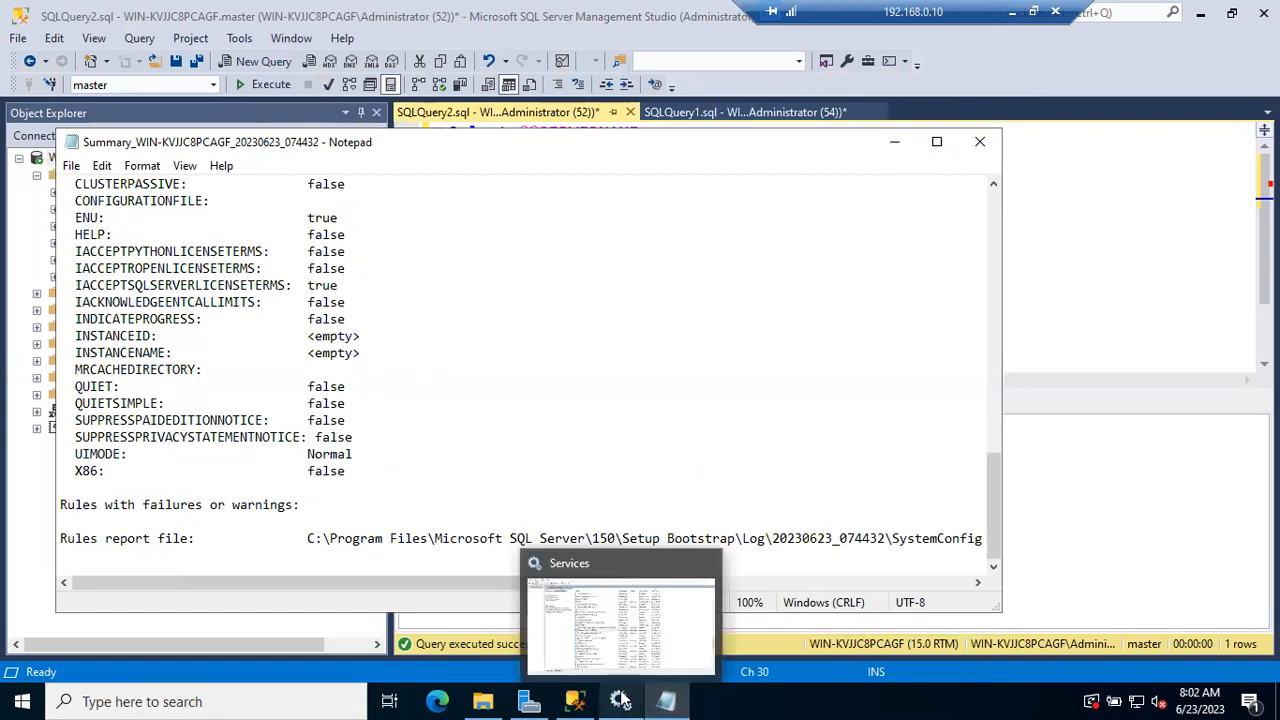
pyautogui.click(897, 145)
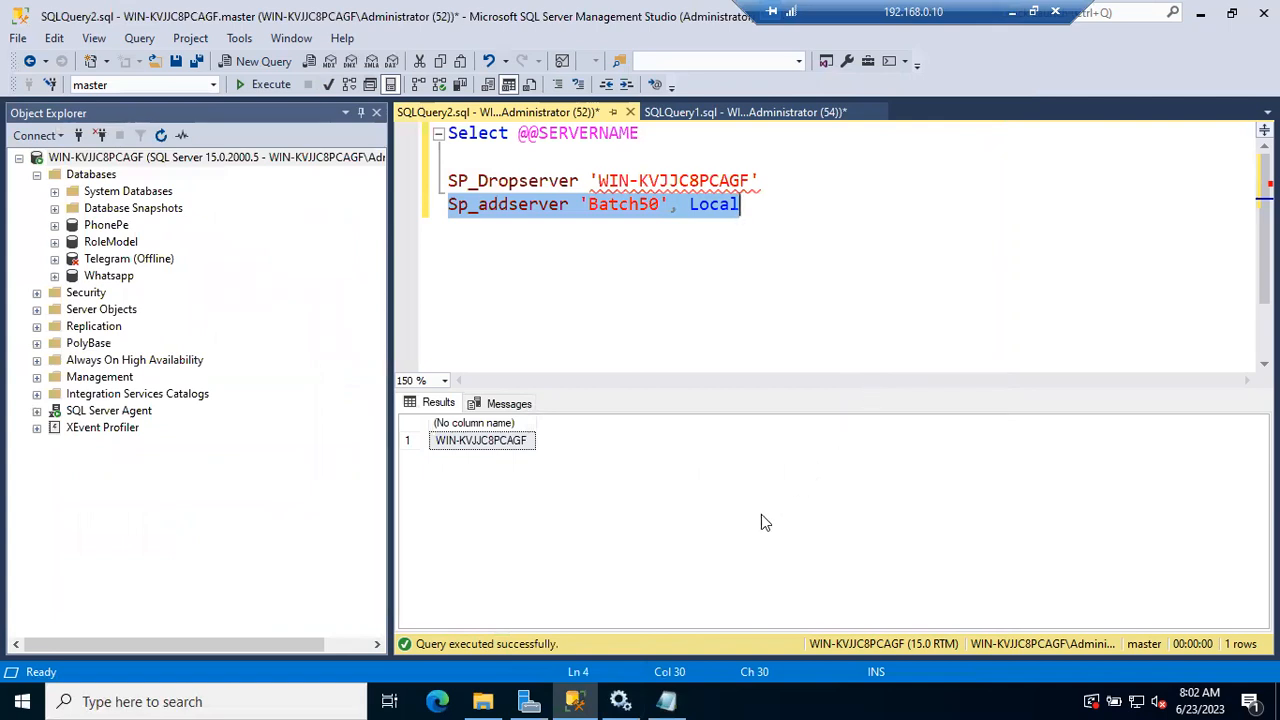
# Check the status of the SQL Server services and the server version shown in Object Explorer
pyautogui.click(623, 700)
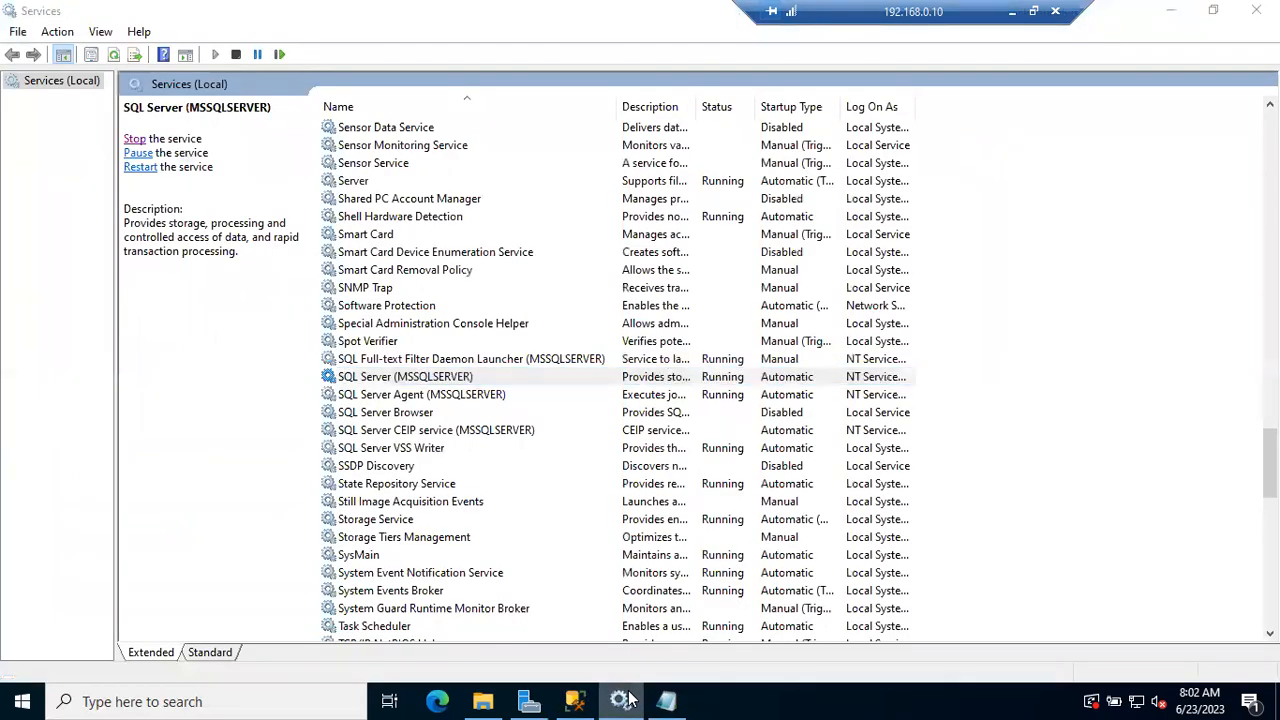
pyautogui.click(623, 700)
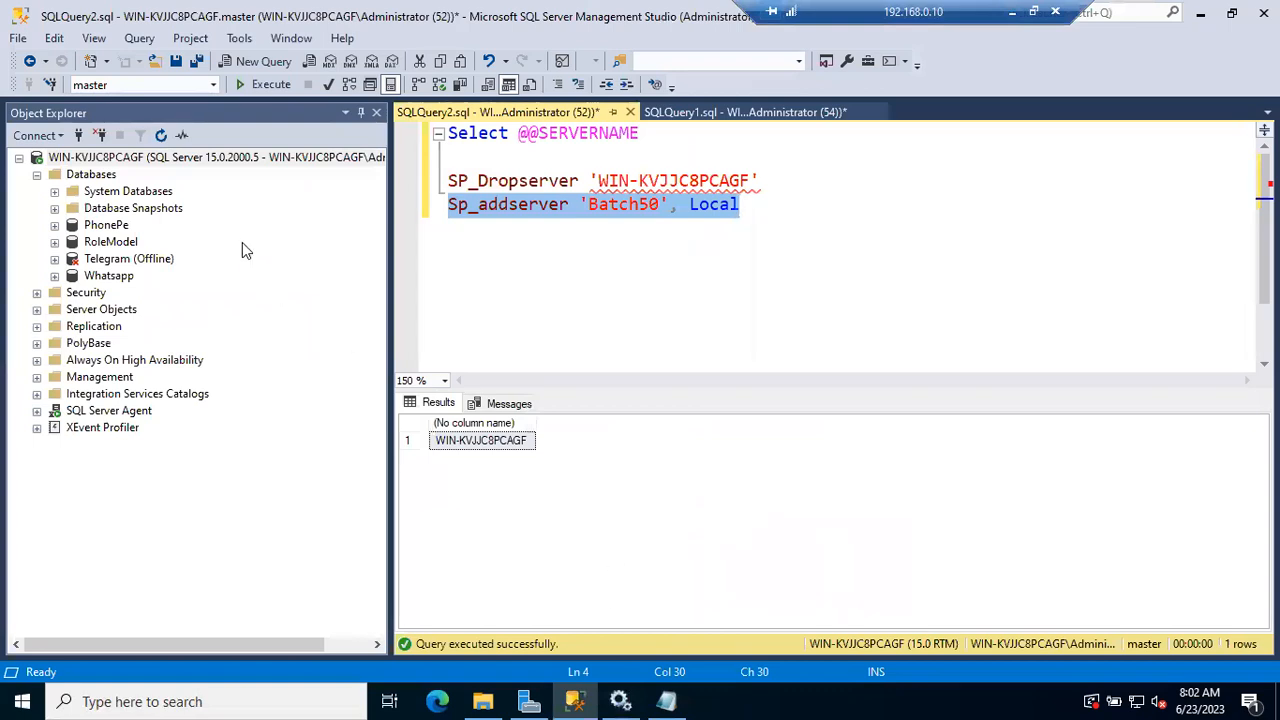
pyautogui.click(217, 163)
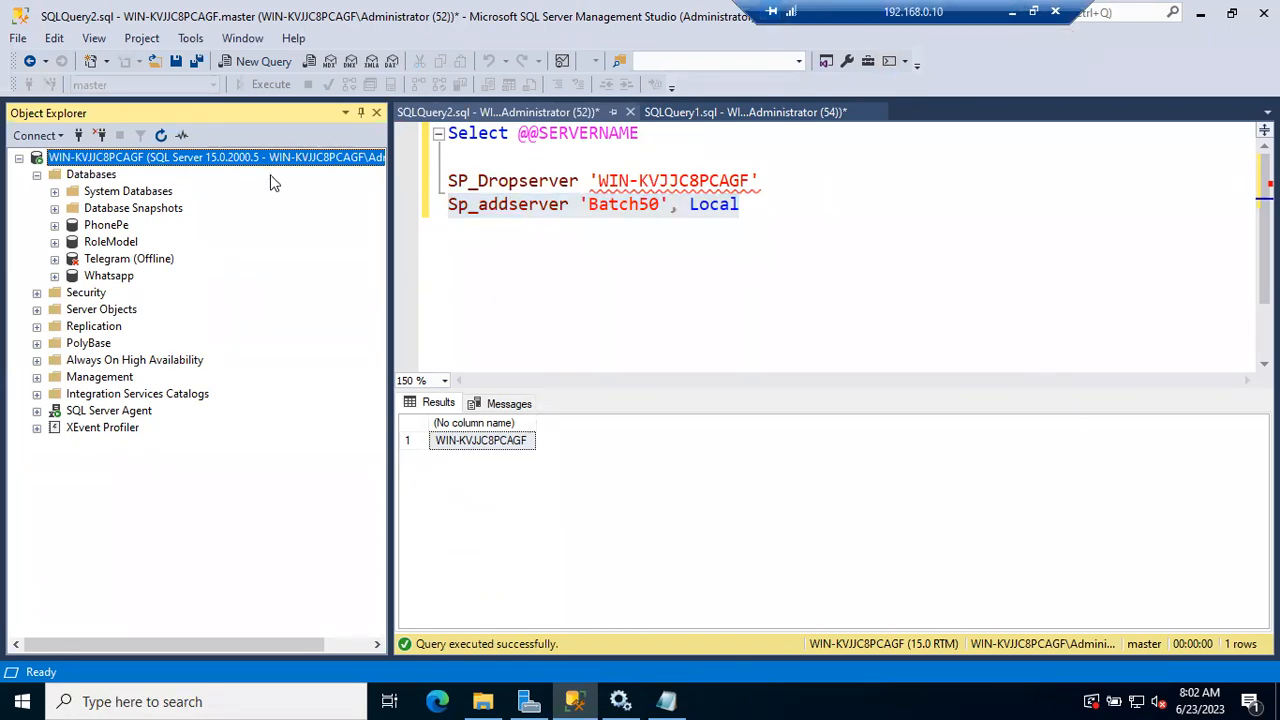
# Minimize the remote session, return to the builds website's quick summary, and examine the SQL Server 2019 RTM and CU21 build numbers
pyautogui.click(1012, 11)
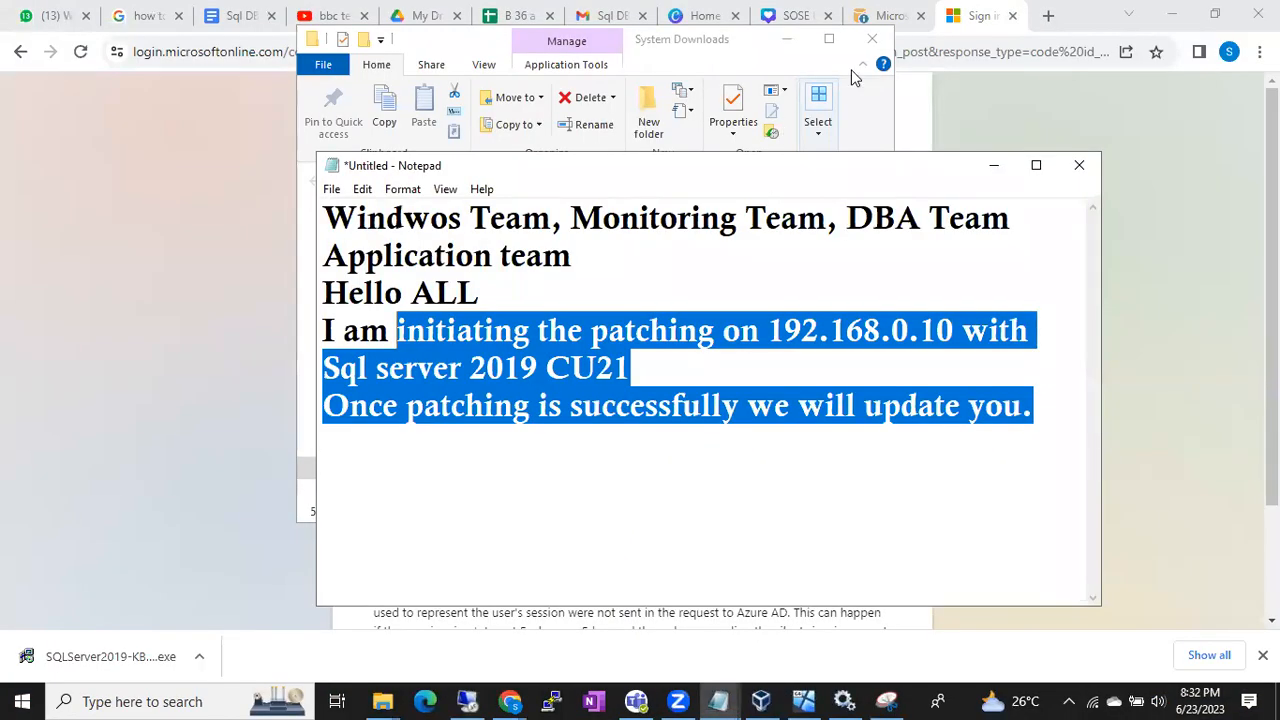
pyautogui.click(887, 17)
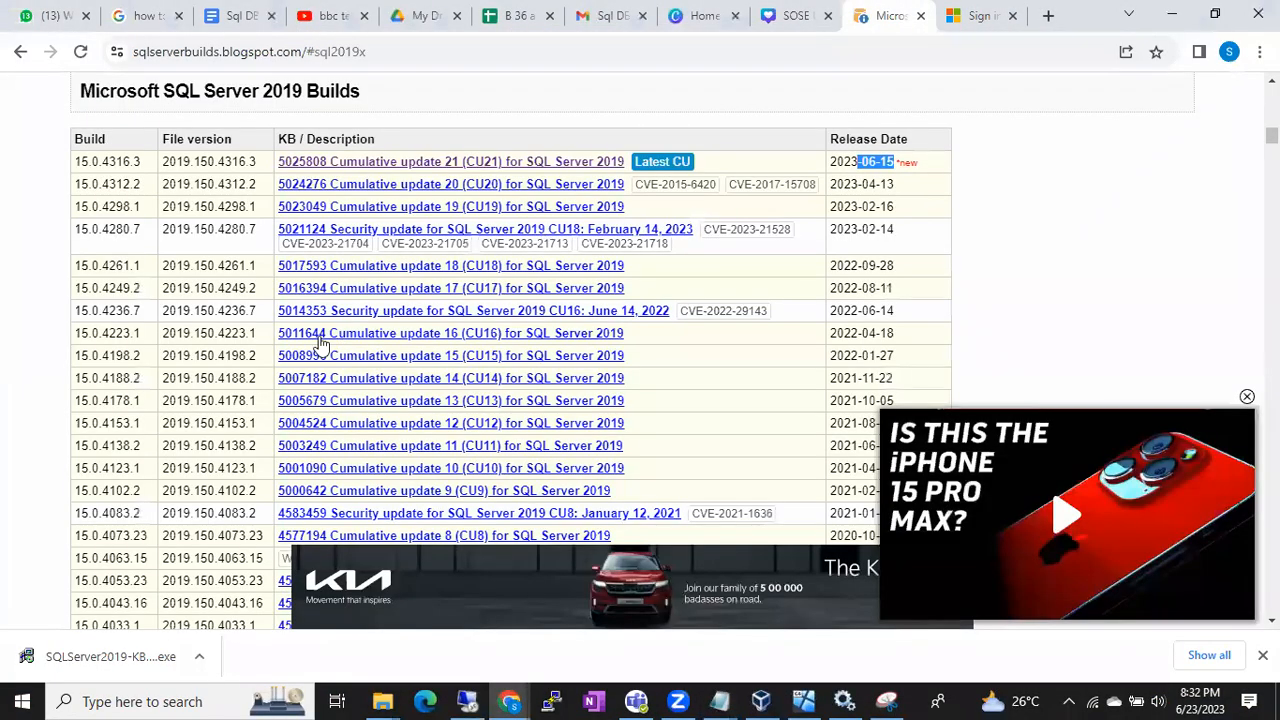
pyautogui.click(21, 53)
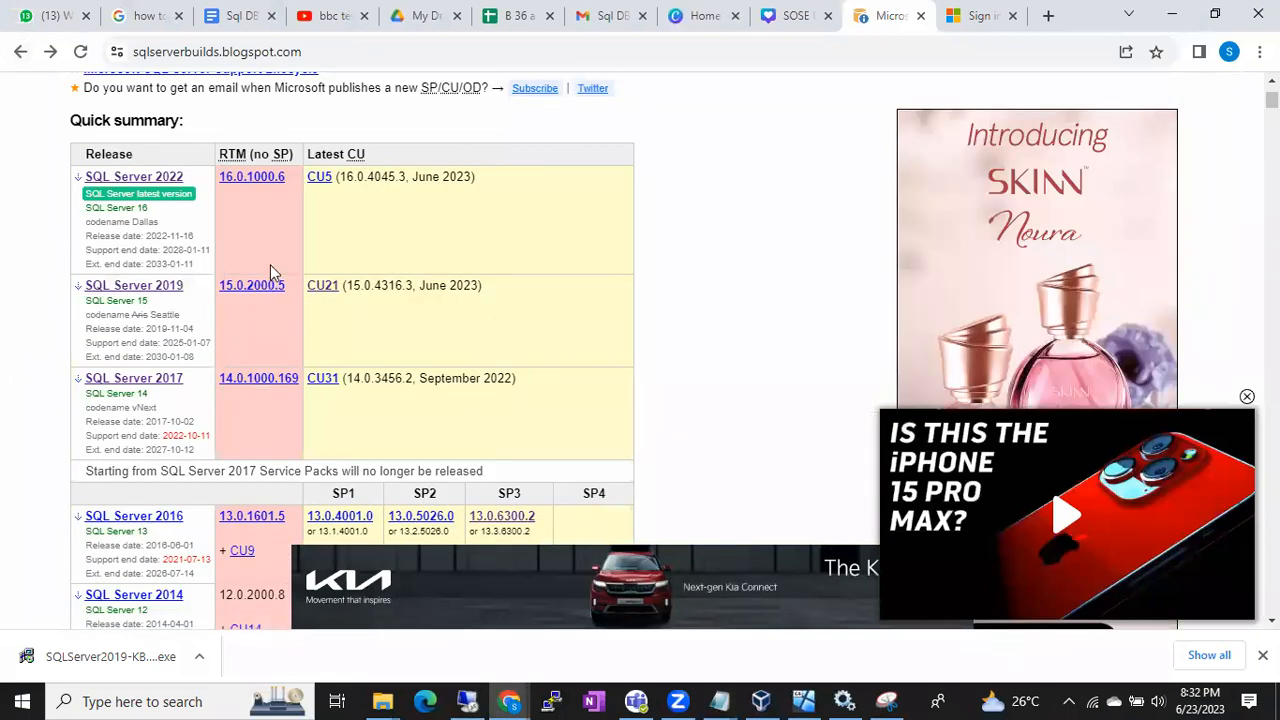
pyautogui.moveTo(219, 153); pyautogui.dragTo(291, 156)
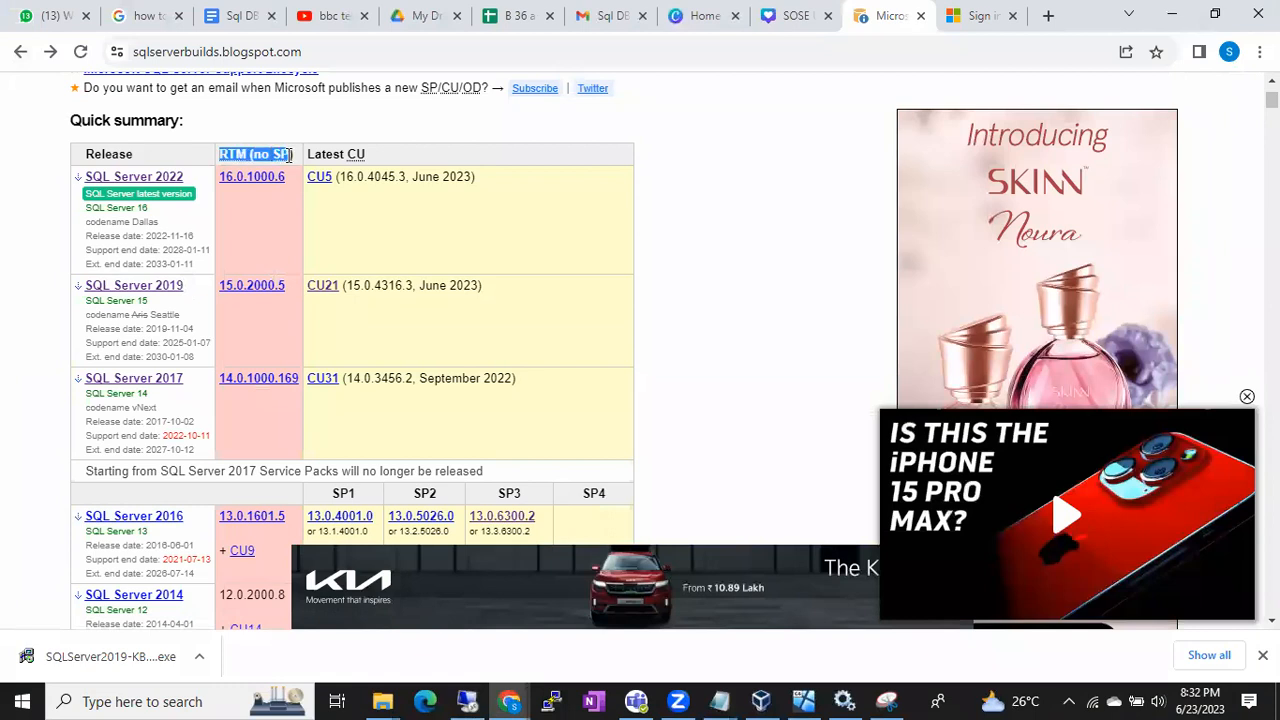
pyautogui.click(355, 285)
pyautogui.moveTo(355, 285); pyautogui.dragTo(405, 285)
pyautogui.click(408, 285)
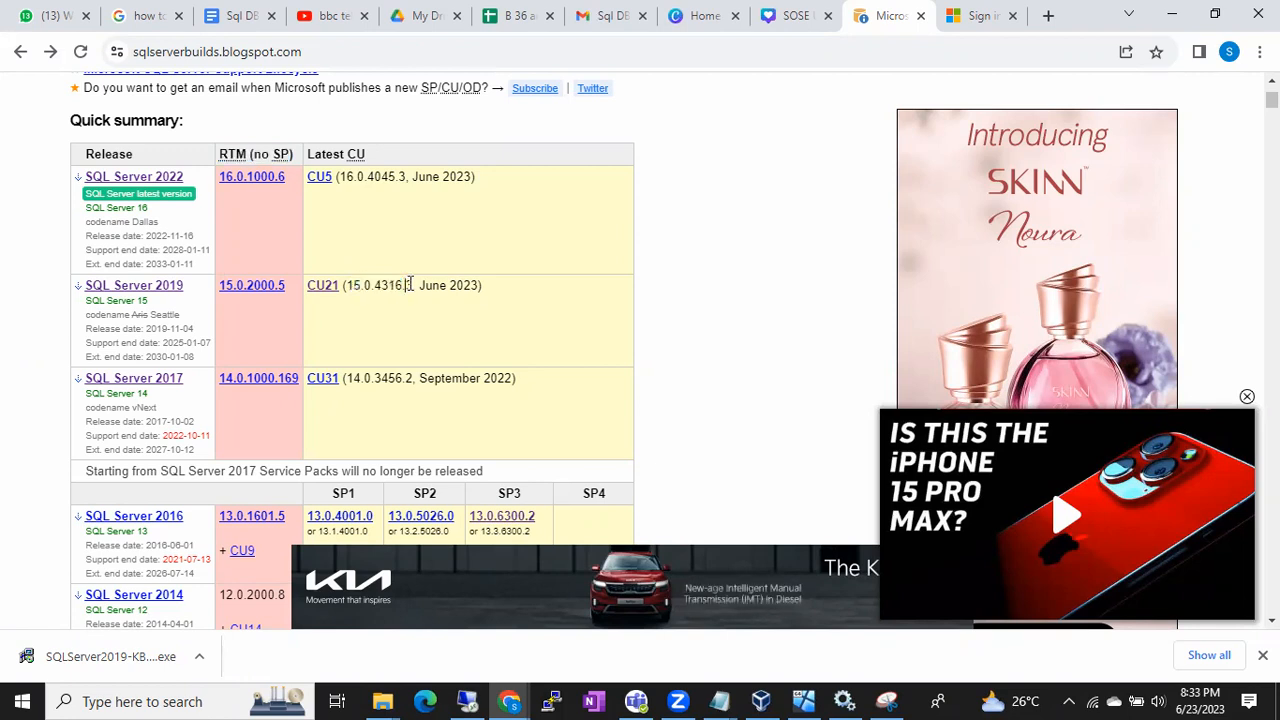
pyautogui.moveTo(372, 285); pyautogui.dragTo(416, 285)
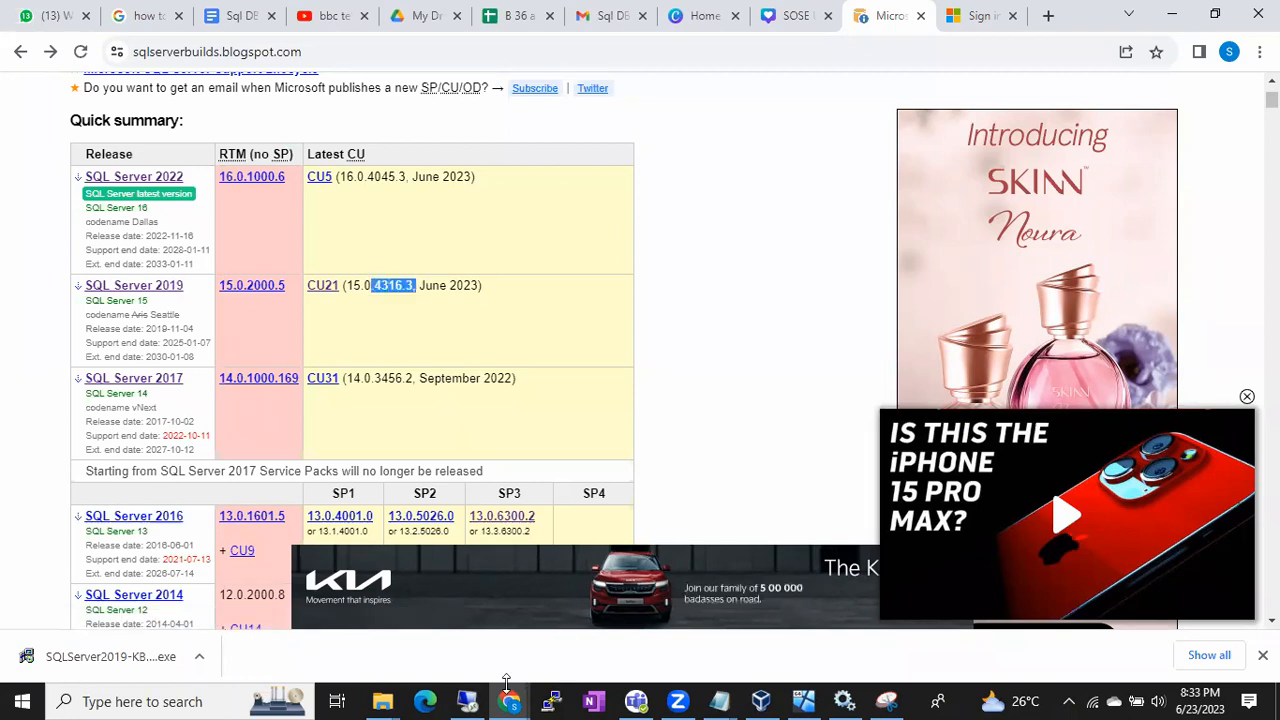
# Return to the remote server's SQL Server Management Studio and refresh the server node in Object Explorer to update its version
pyautogui.click(469, 702)
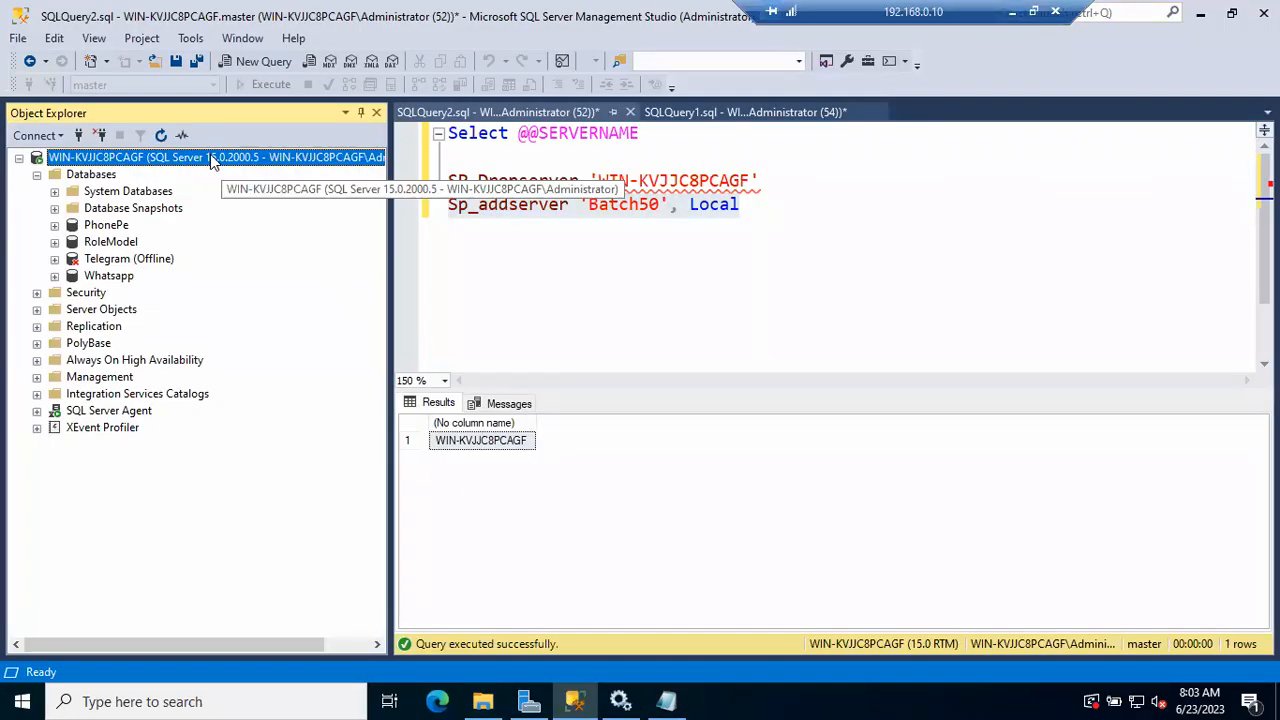
pyautogui.click(161, 136)
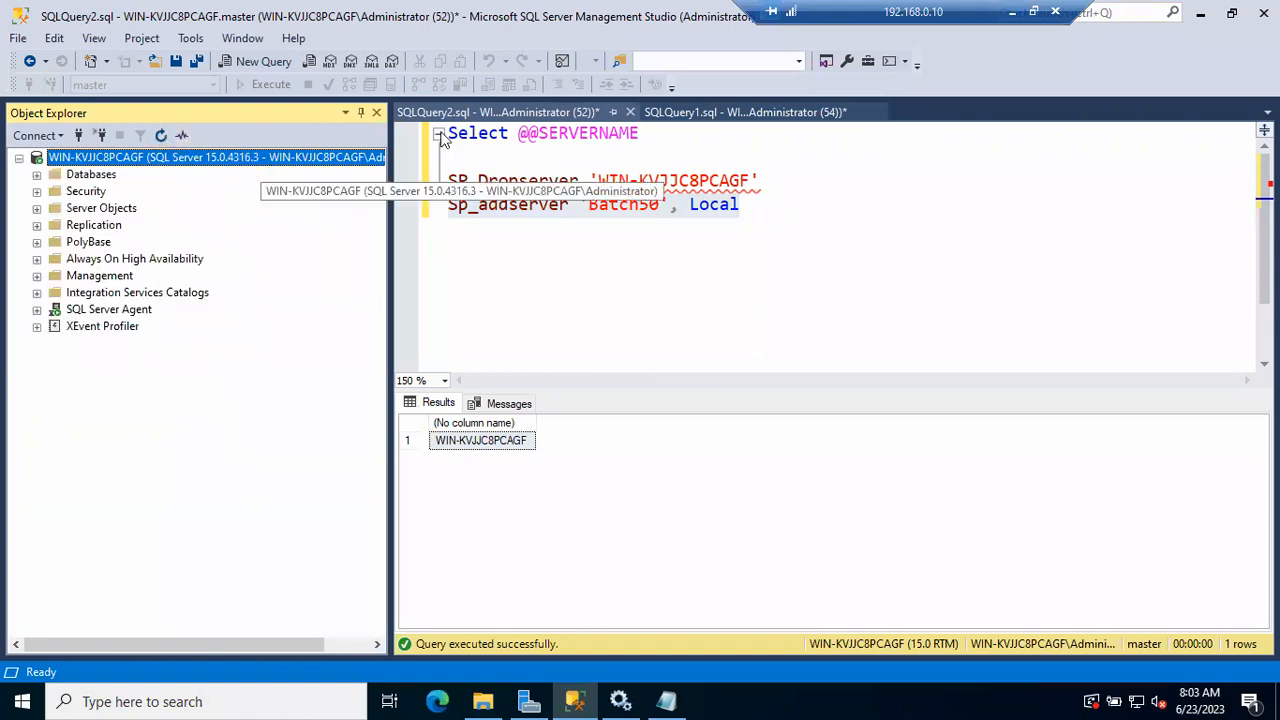
pyautogui.click(612, 162)
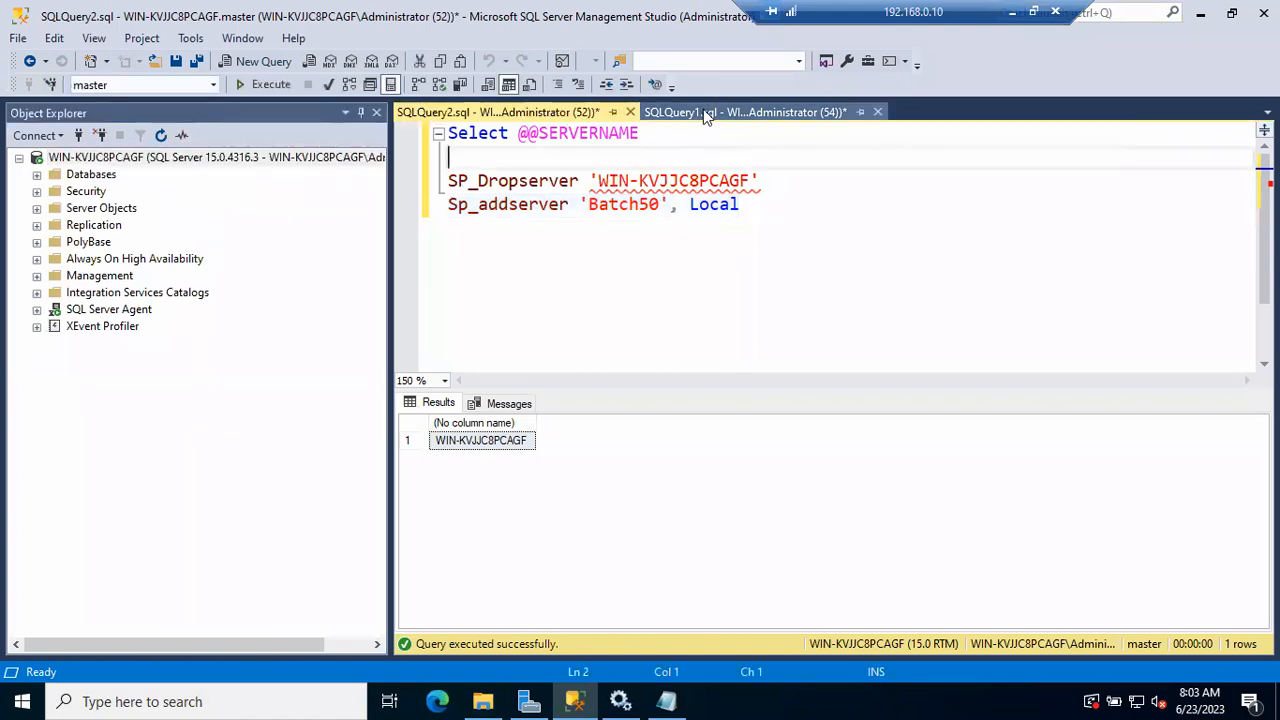
pyautogui.click(703, 112)
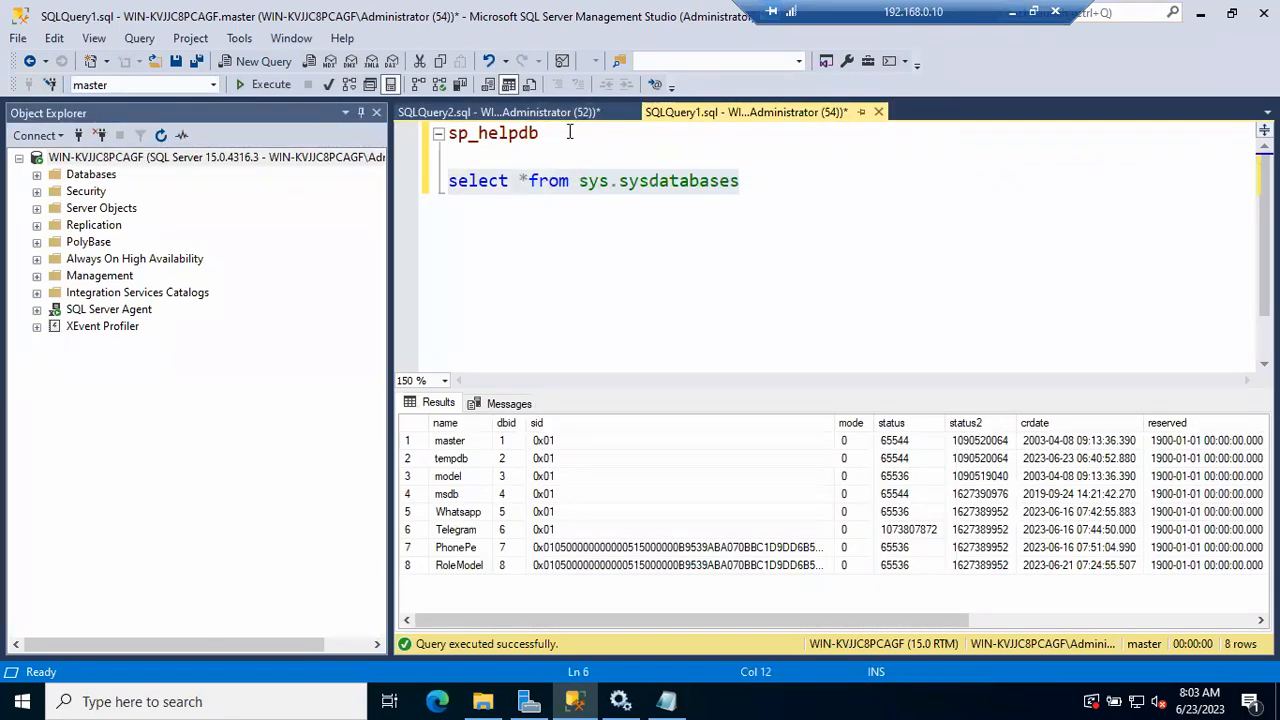
pyautogui.click(755, 191)
pyautogui.press('Return')
pyautogui.press('Return')
pyautogui.write('select ')
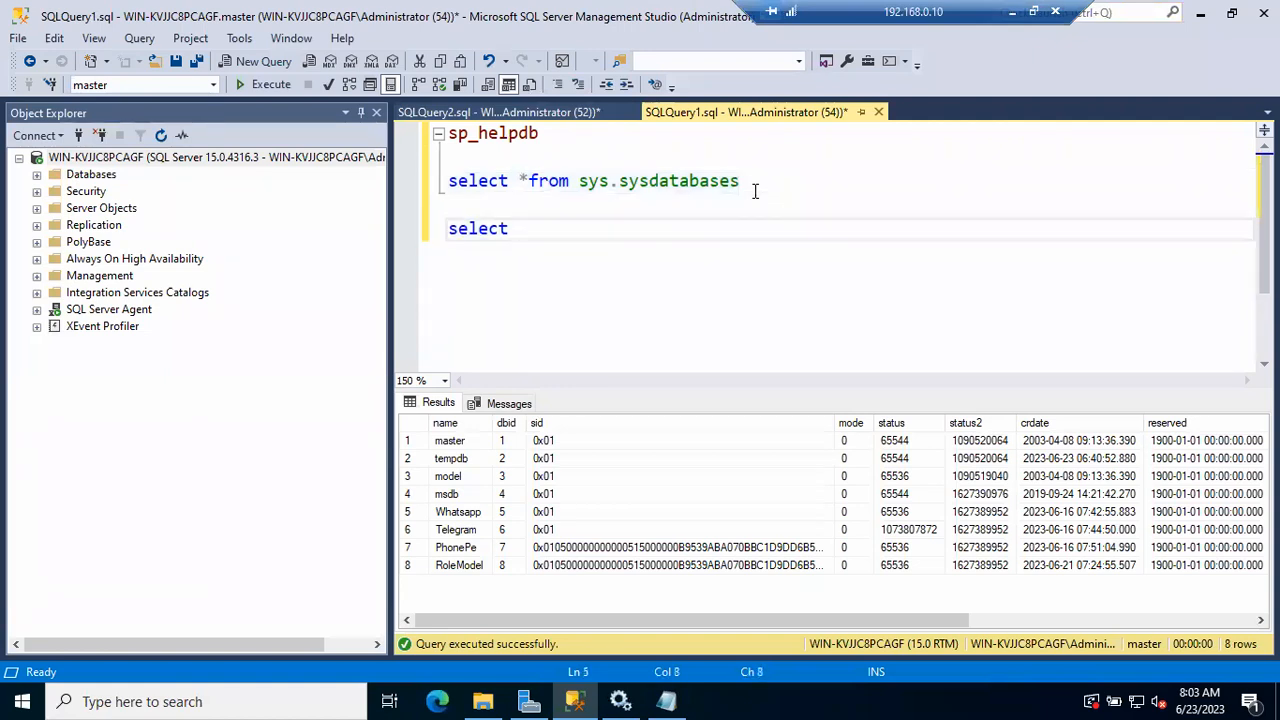
pyautogui.write('@@versio')
pyautogui.press('Tab')
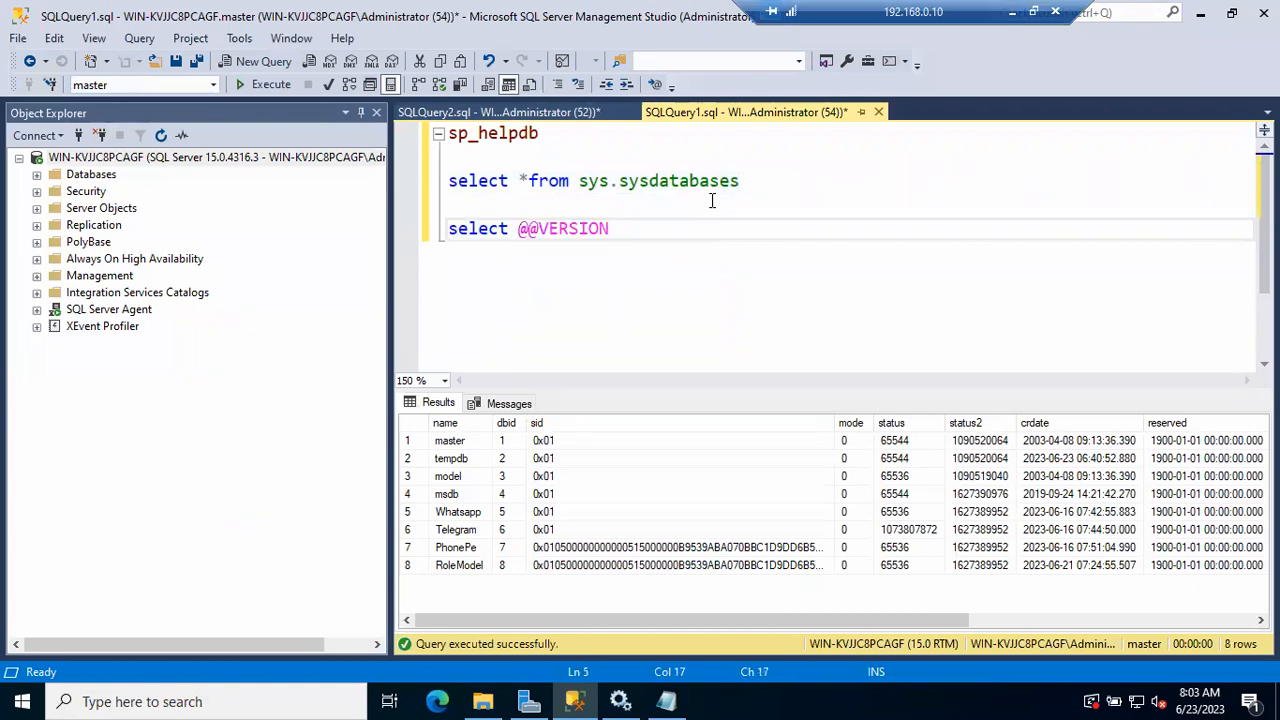
pyautogui.click(430, 240)
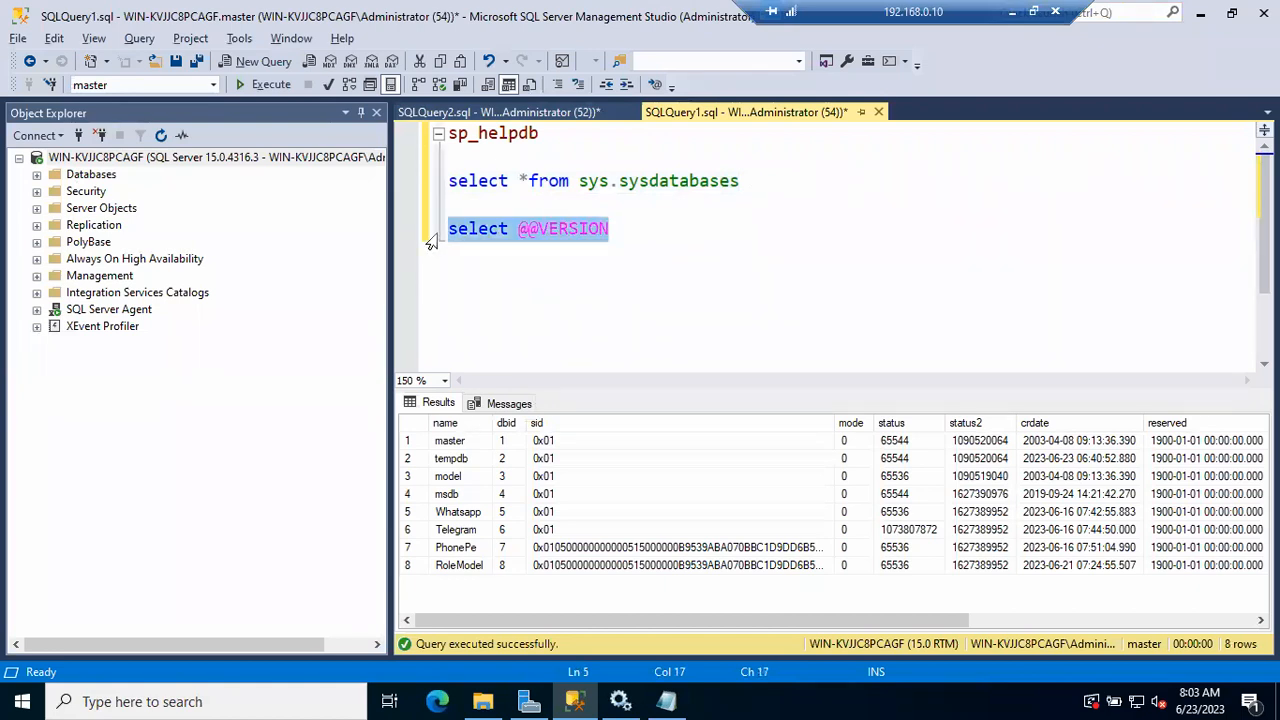
pyautogui.press('F5')
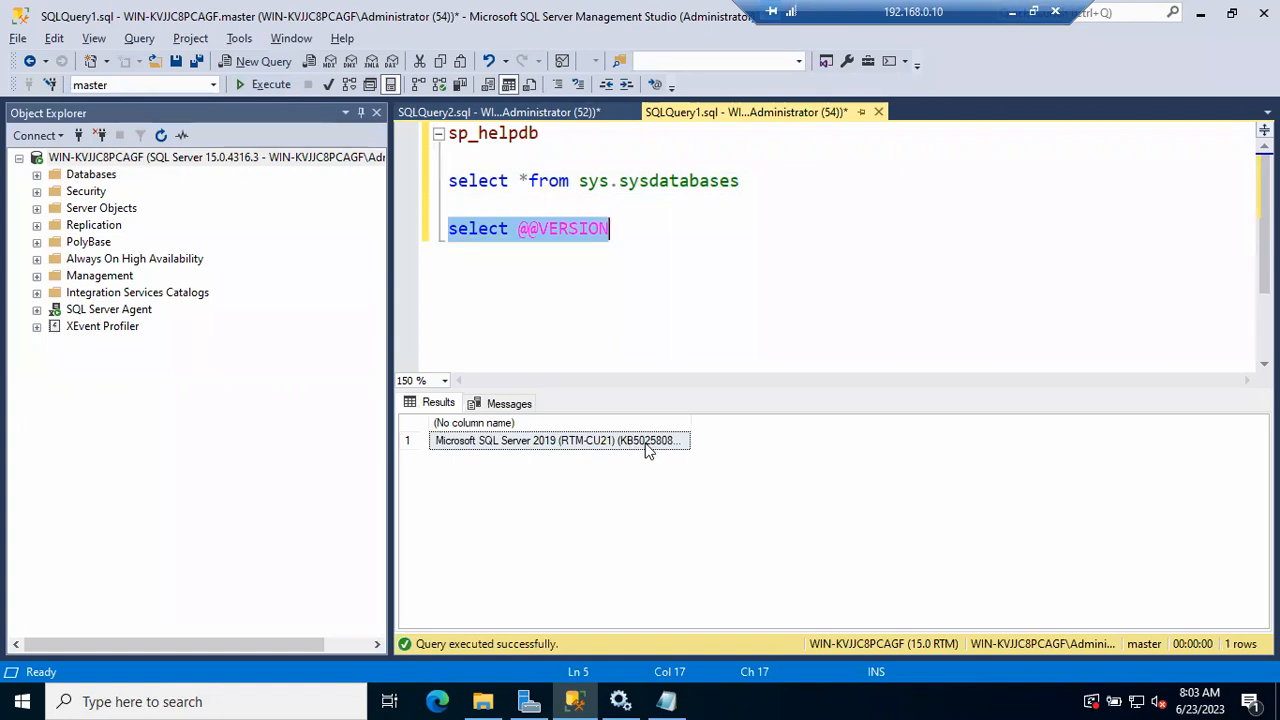
pyautogui.moveTo(690, 425); pyautogui.dragTo(812, 415)
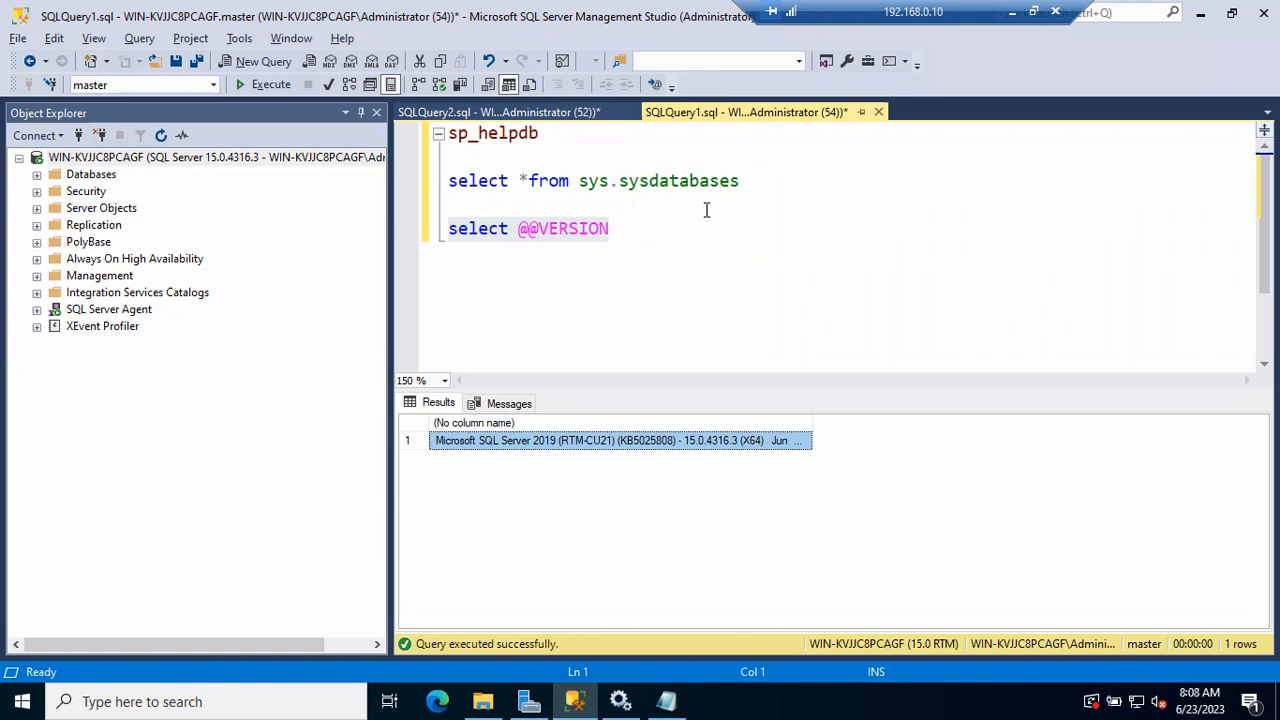
# Minimize the remote session to return to the local desktop with the builds website
pyautogui.click(1011, 13)
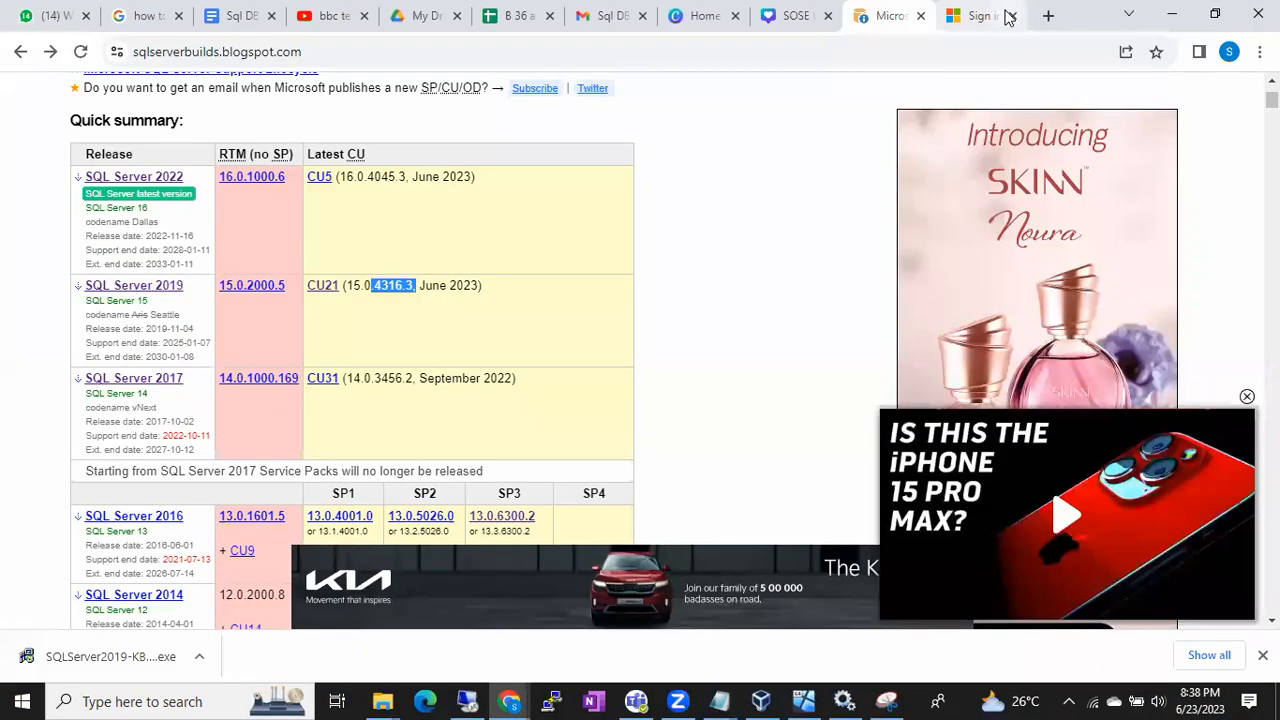
pyautogui.rightClick(913, 697)
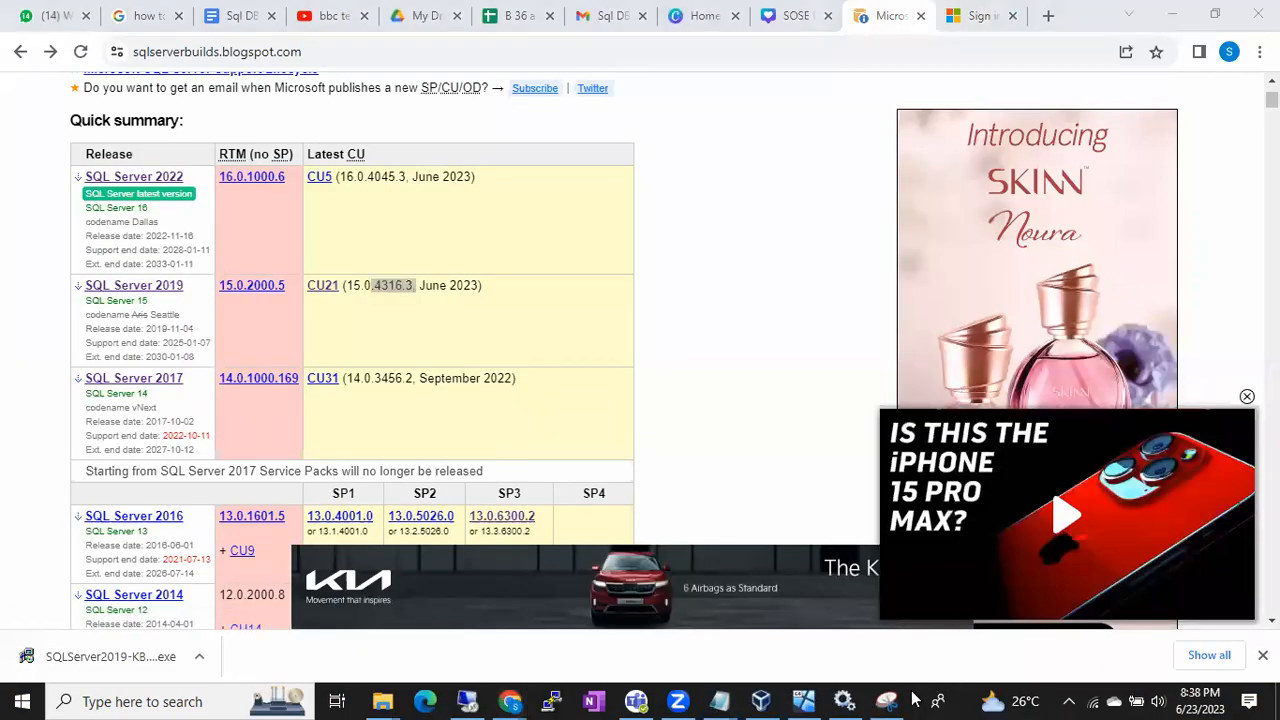